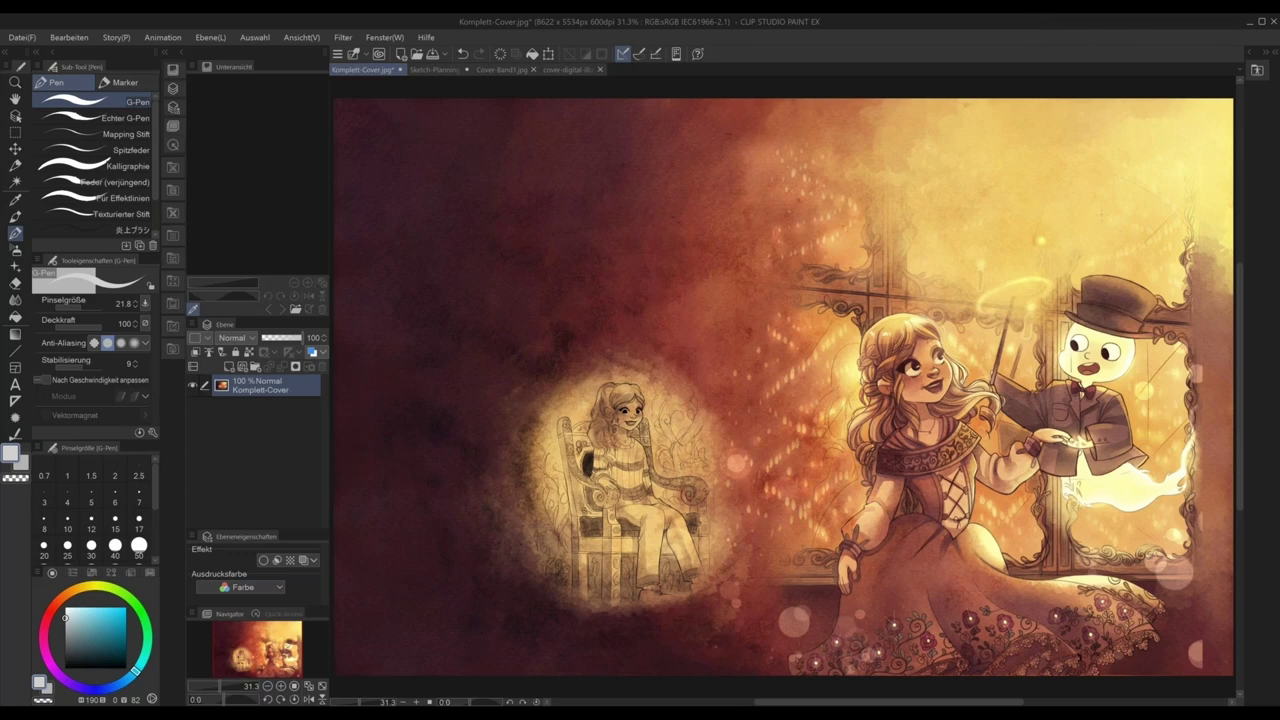
- Start a new canvas measured in millimetres, with a width of 365 mm and a height of 234 mm
click(405, 58)
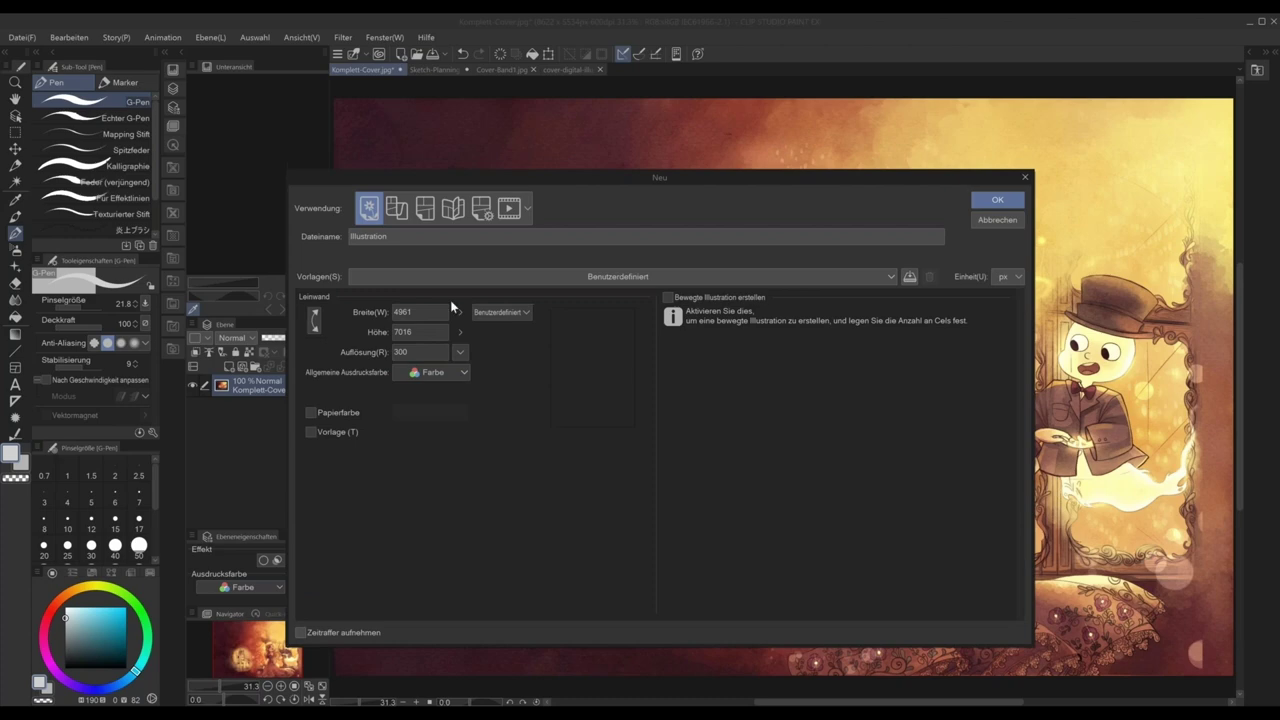
click(1008, 278)
click(999, 306)
click(420, 312)
text(3365)
key(BackSpace)
key(BackSpace)
key(BackSpace)
text(65)
key(Tab)
text(23)
- Try resolutions of 300 and 72 dpi for the new canvas
click(448, 289)
click(431, 351)
key(BackSpace)
key(BackSpace)
key(BackSpace)
text(6)
drag(410, 352, 388, 352)
text(300)
double_click(418, 313)
click(399, 351)
double_click(399, 351)
text(72)
- Create the 365 × 234 mm canvas at 300 dpi and close it again
click(408, 336)
key(Tab)
click(428, 331)
click(996, 201)
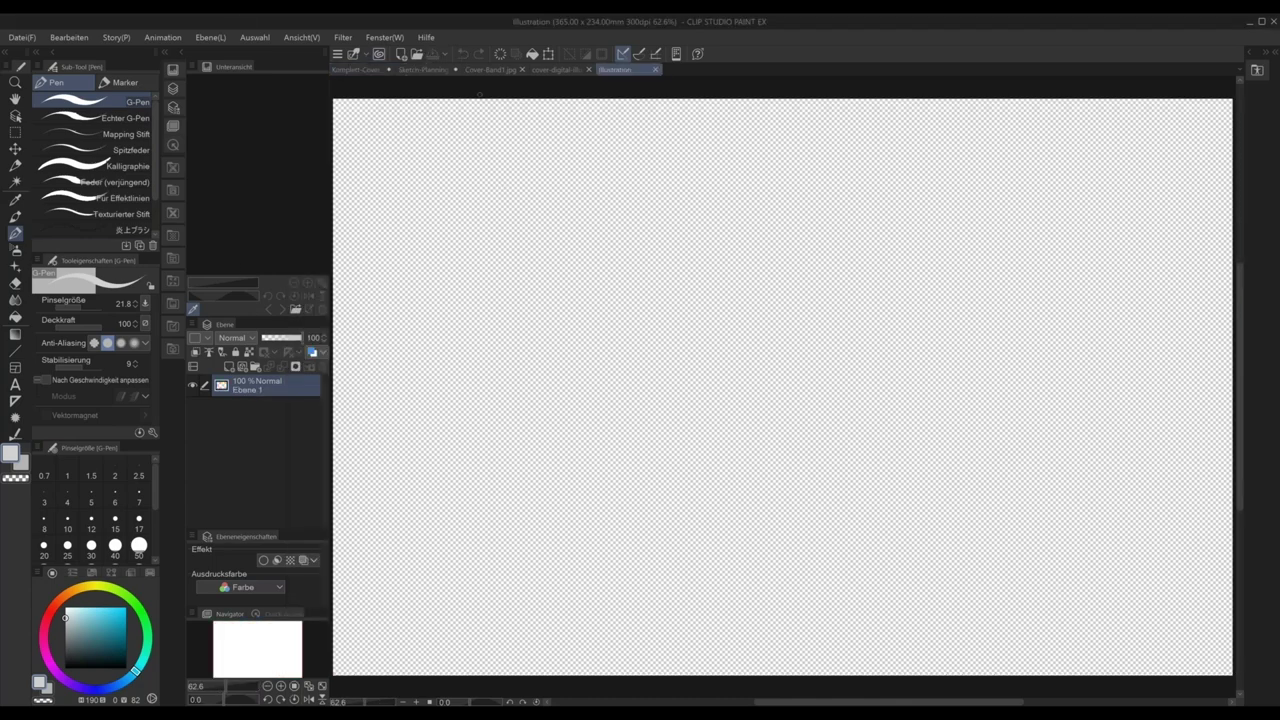
click(656, 70)
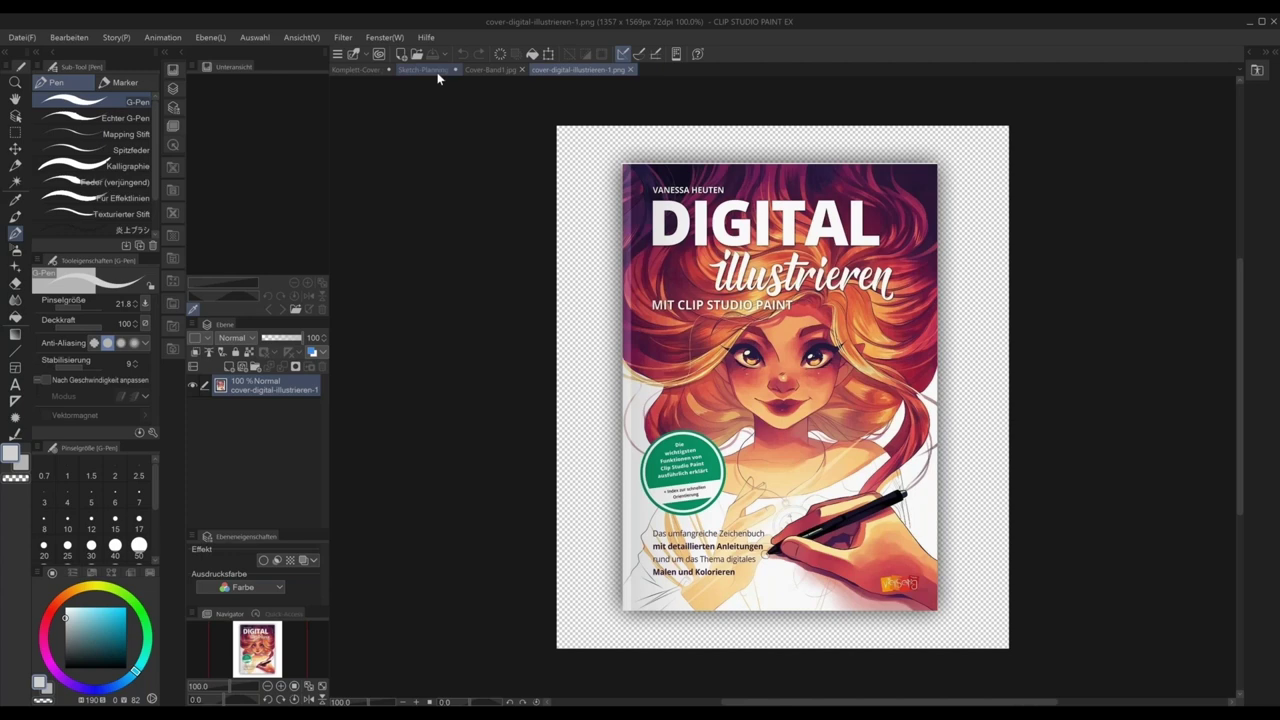
- Look over the Sketch-Planning document and open the CoverIdee image from the Cover-DigitalIllustrieren folder
click(437, 72)
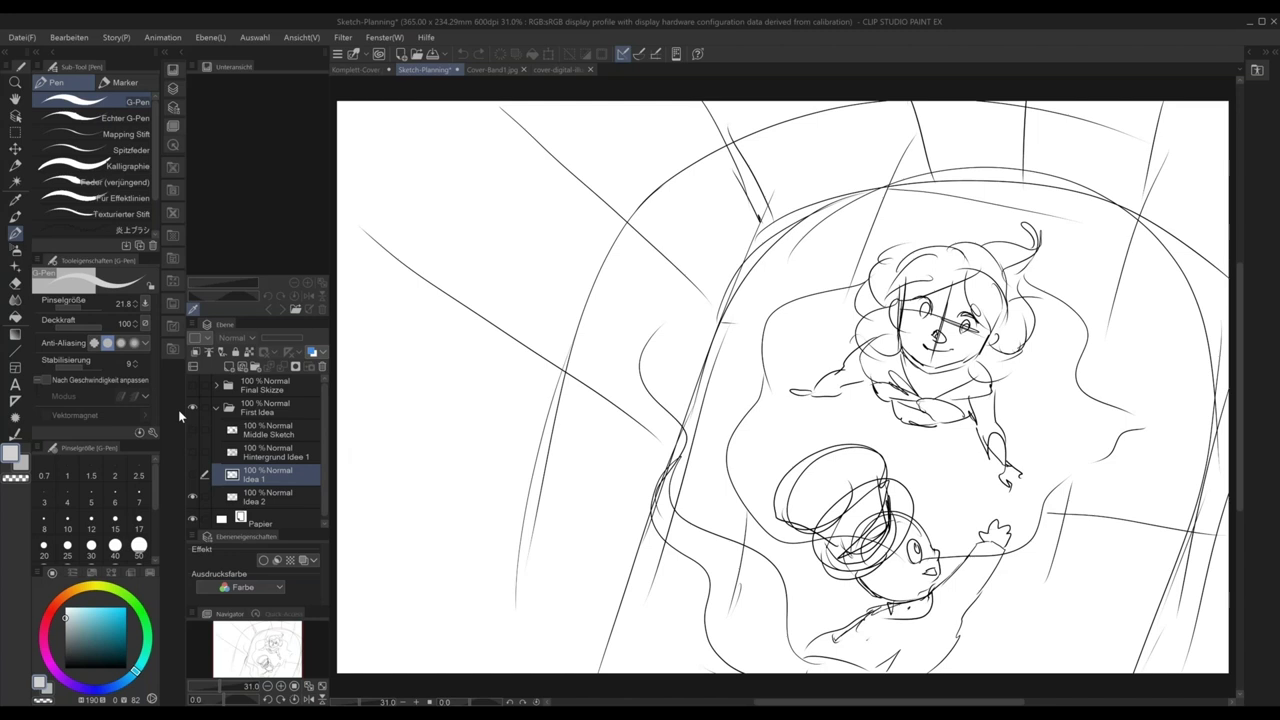
click(546, 71)
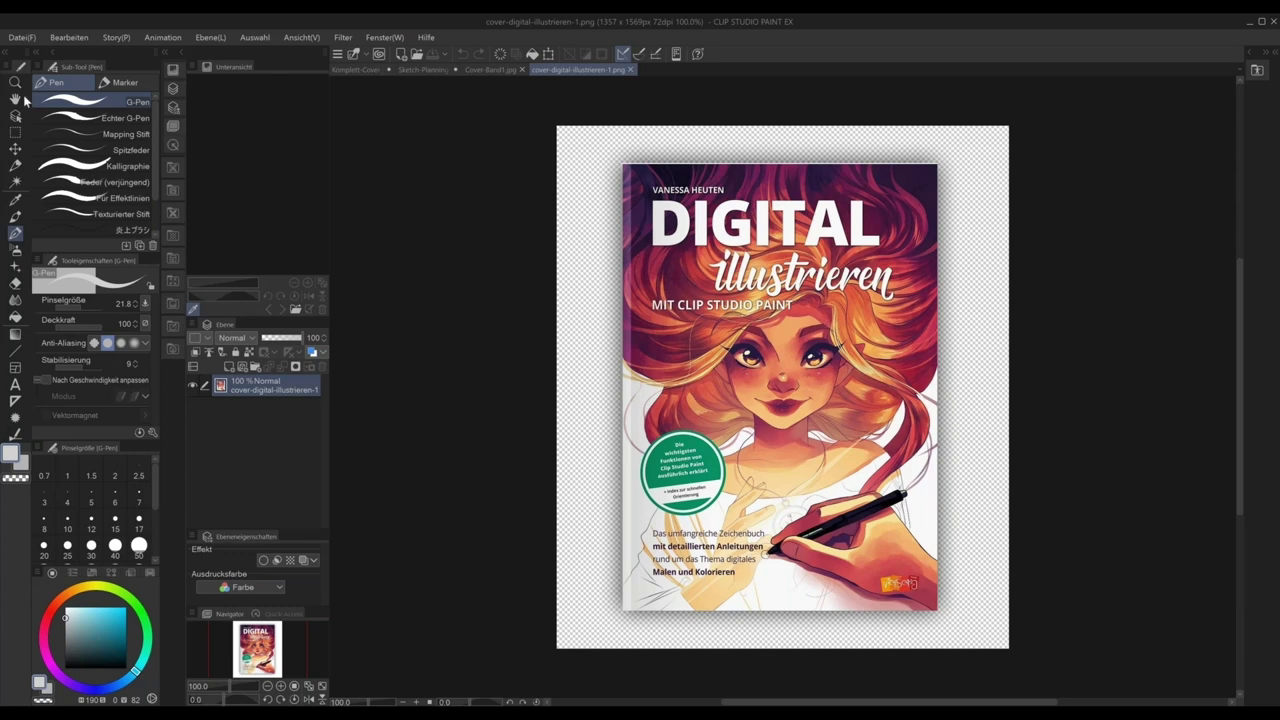
click(408, 54)
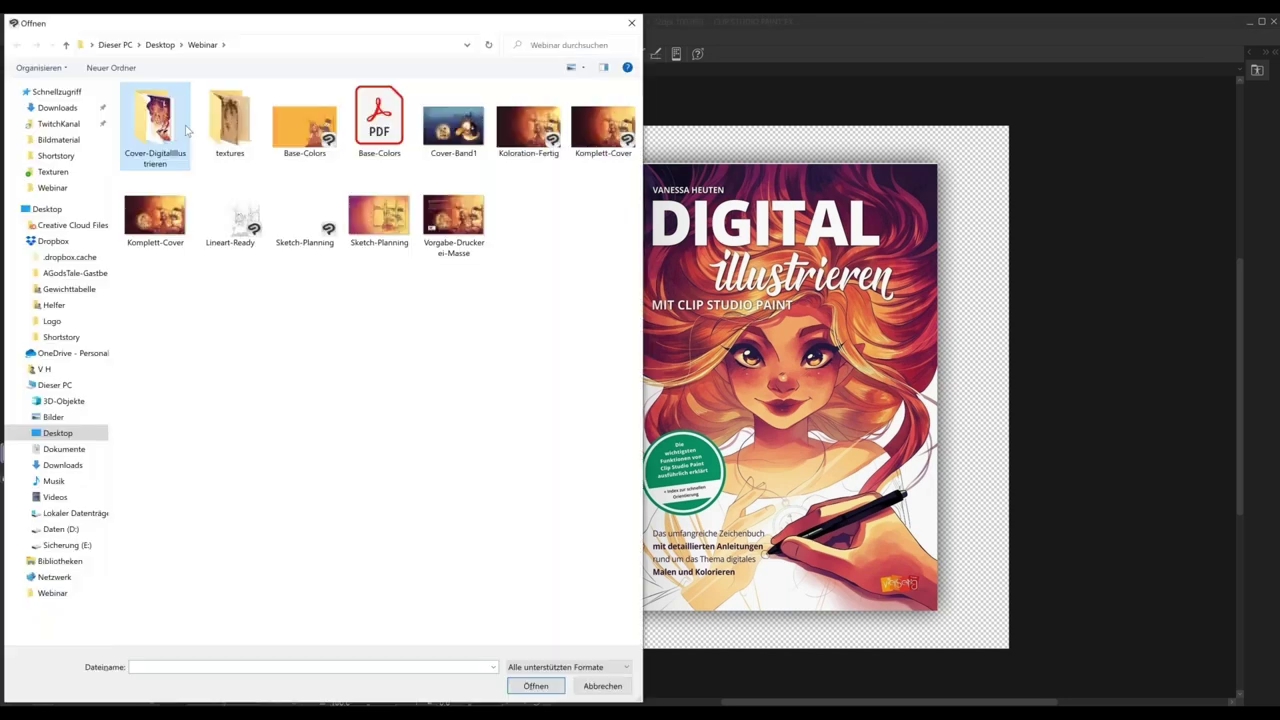
double_click(177, 115)
click(336, 128)
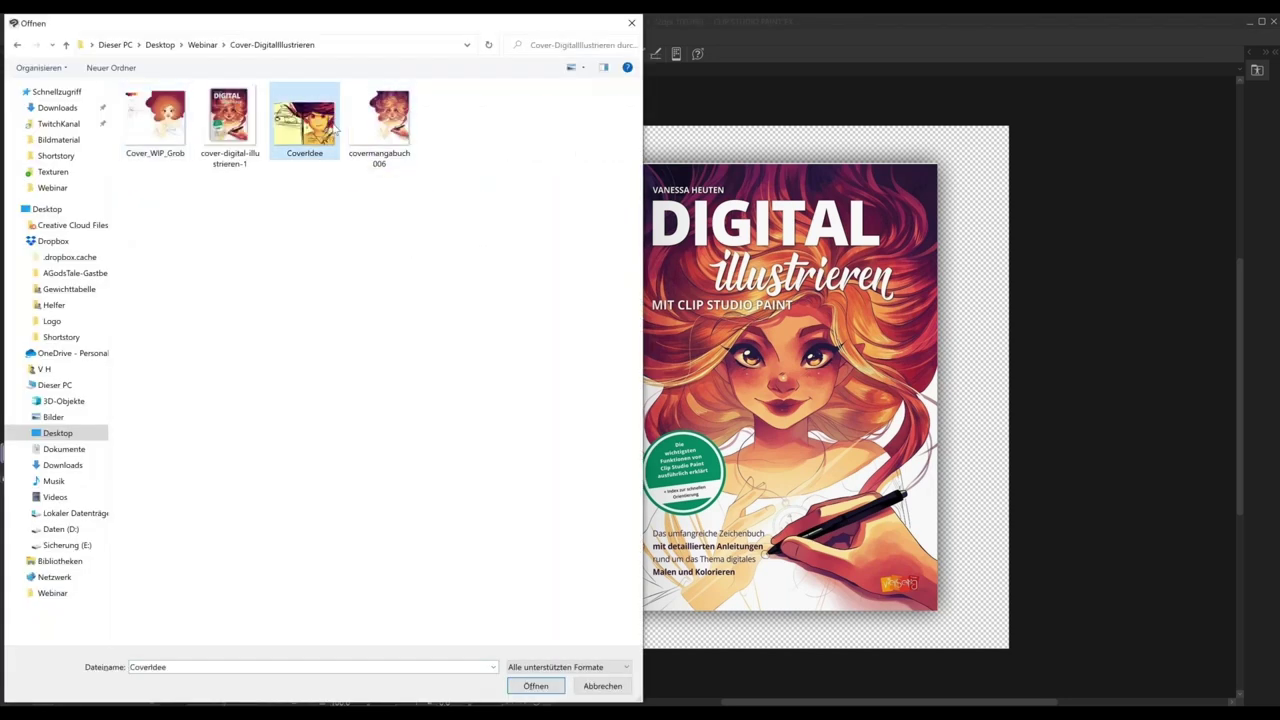
double_click(334, 129)
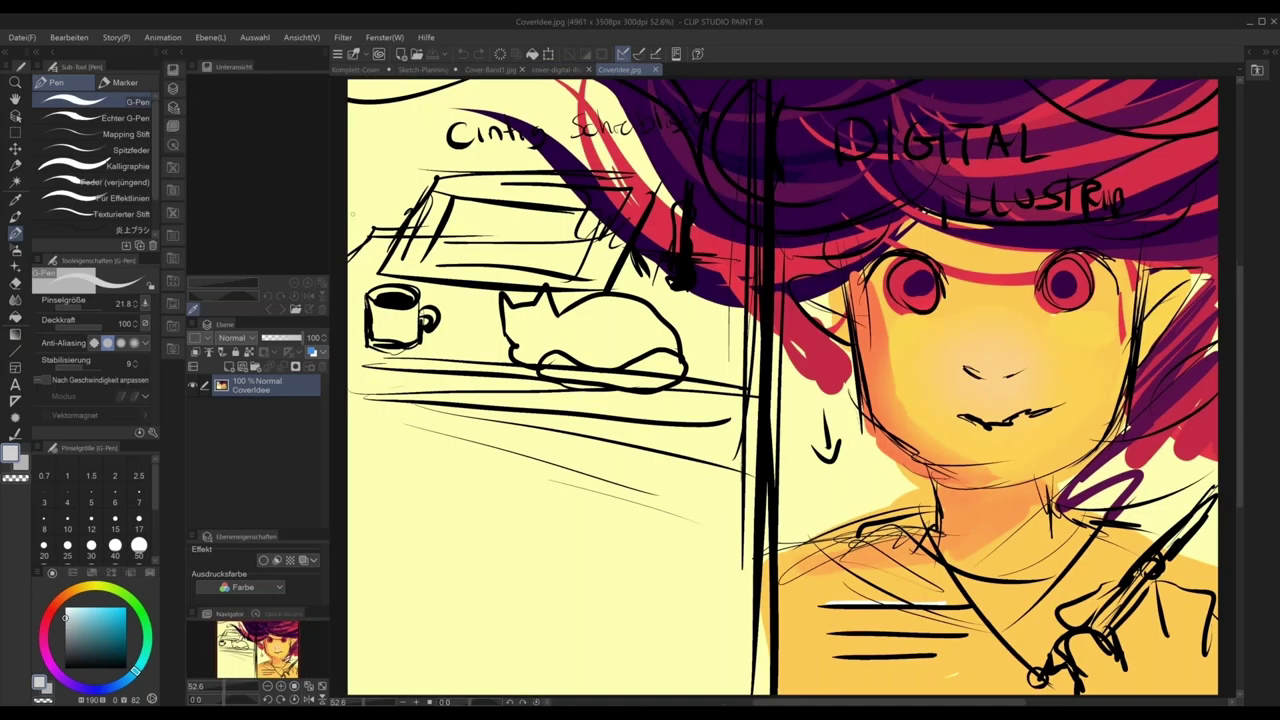
- Examine the whole CoverIdee draft and compare it with the cover-digital-illustrieren-1.png and Cover-Band1.jpg covers
scroll(352, 213, down, 2)
drag(806, 470, 849, 526)
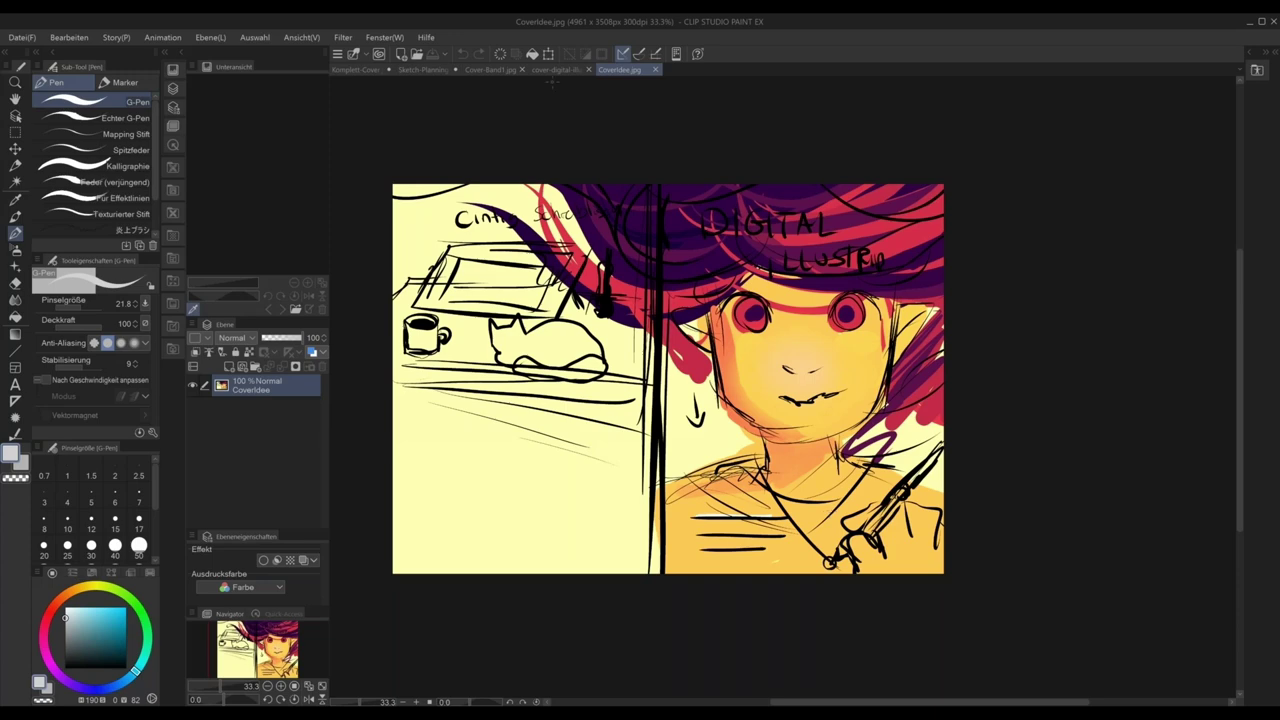
click(552, 70)
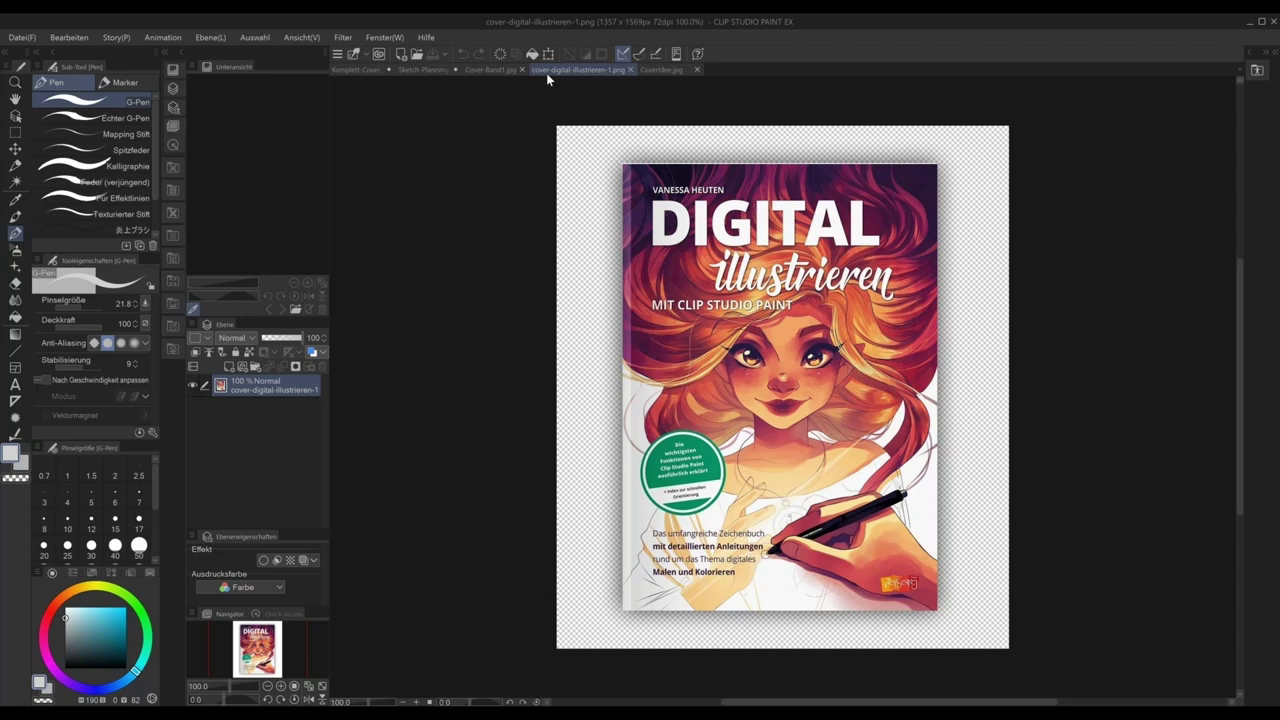
click(487, 70)
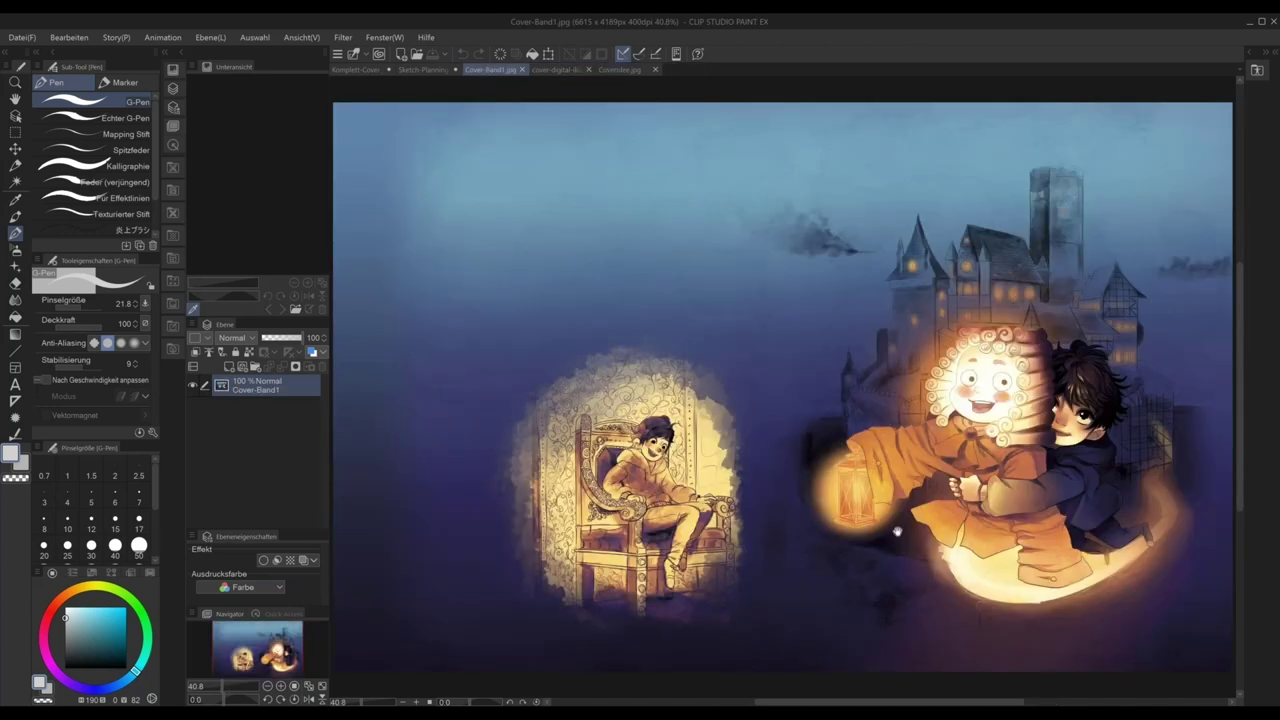
drag(897, 532, 718, 549)
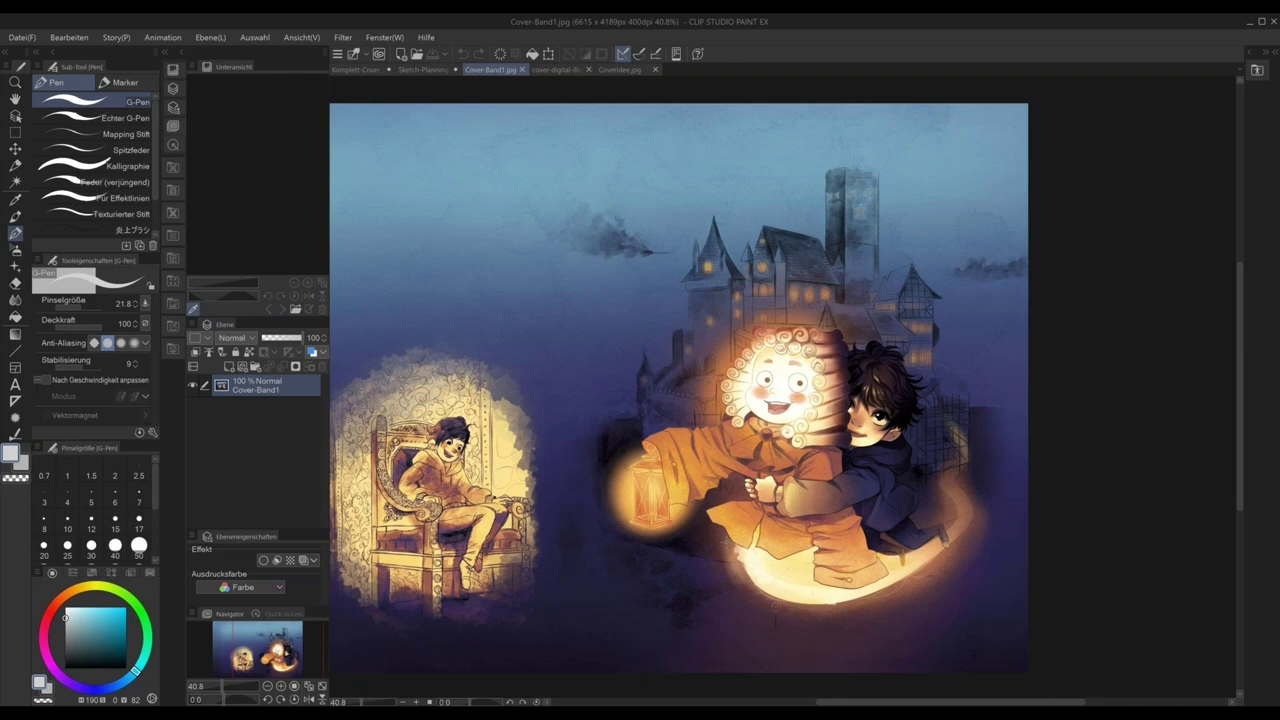
- In the Sketch-Planning document, hide the Idea 2 layer and show the Idea 1 layer
click(424, 70)
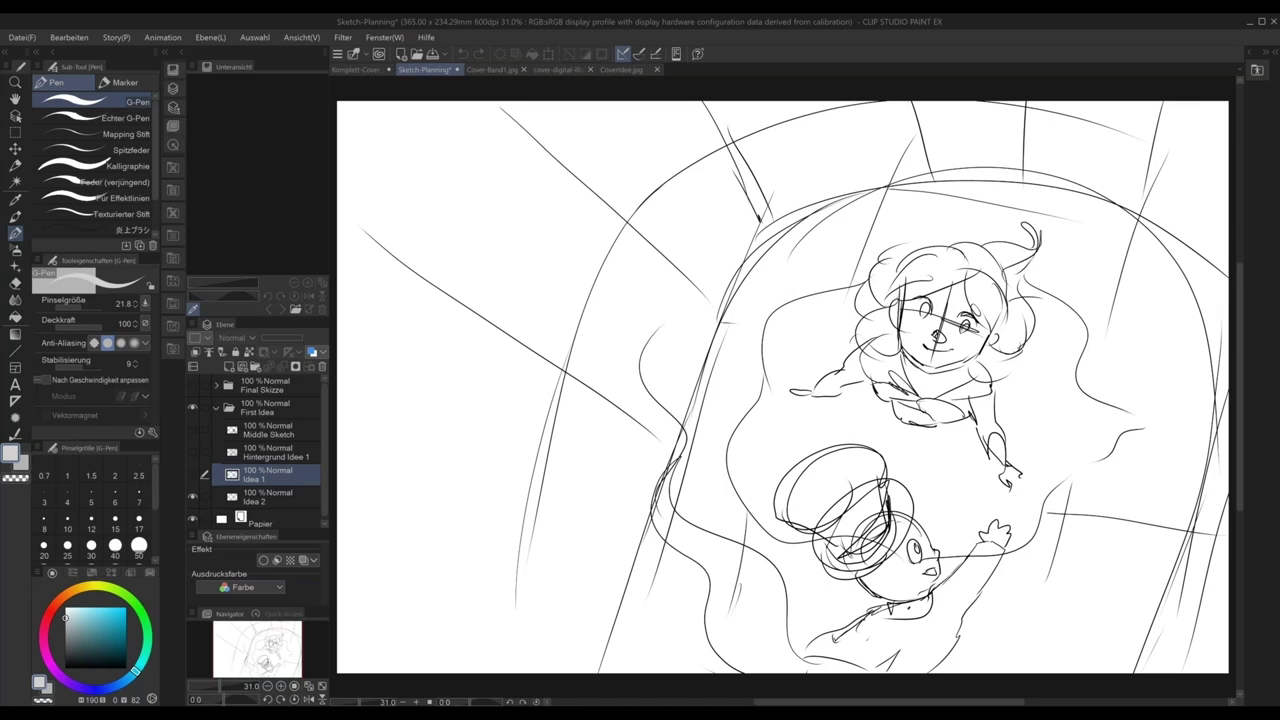
click(192, 496)
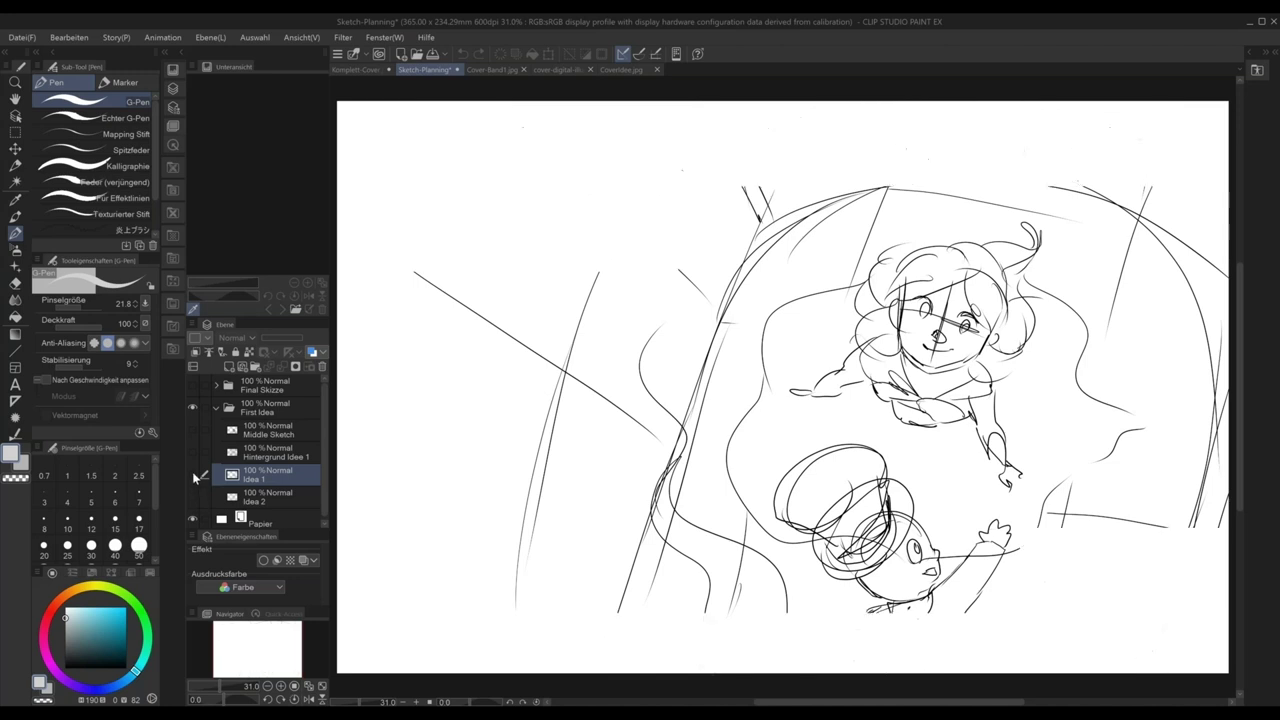
click(193, 475)
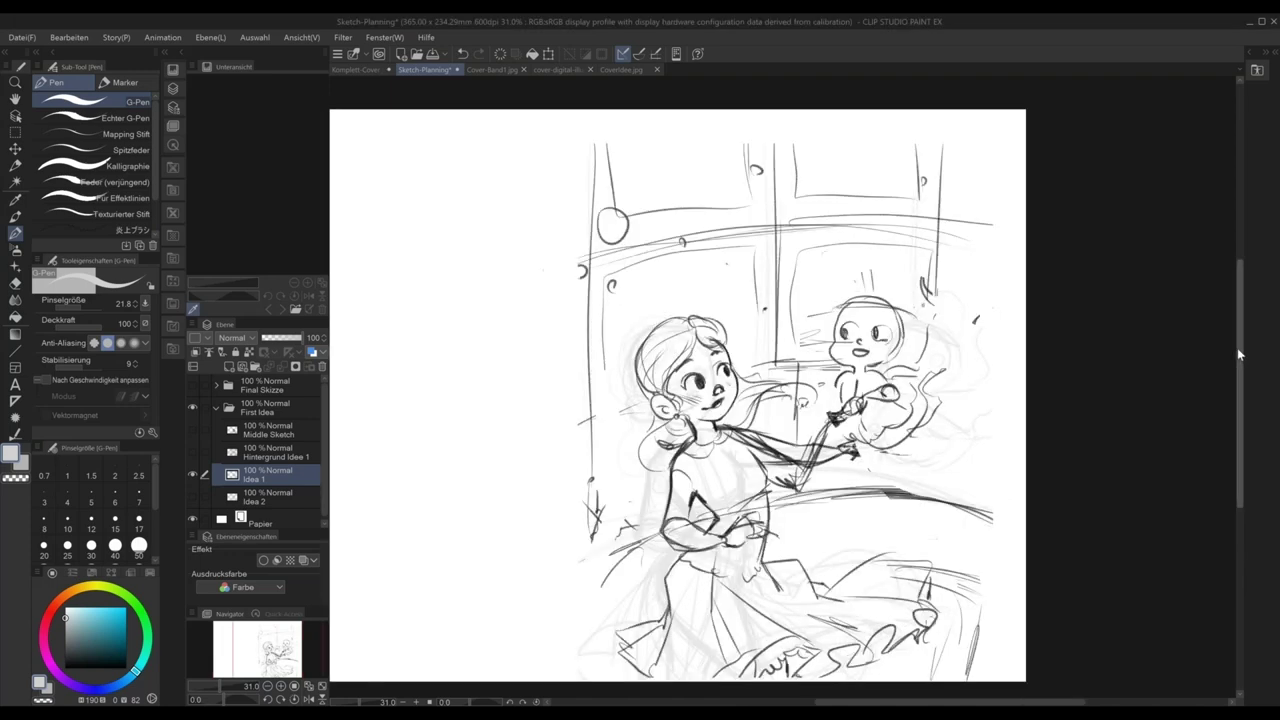
mouse_move(1238, 350)
mouse_down()
mouse_move(1242, 375)
mouse_move(1249, 355)
mouse_up()
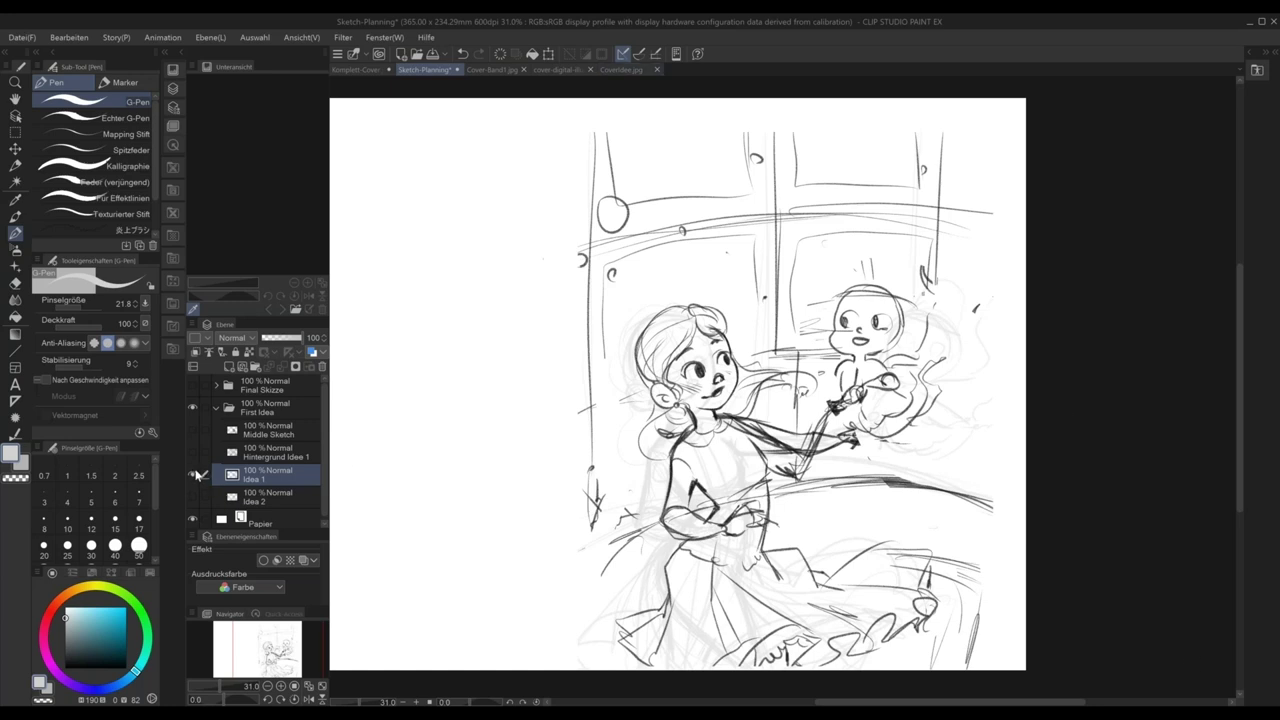
- Hide Idea 1 and show the Middle Sketch layer, checking it briefly against the Hintergrund Idea 1 layer
click(194, 474)
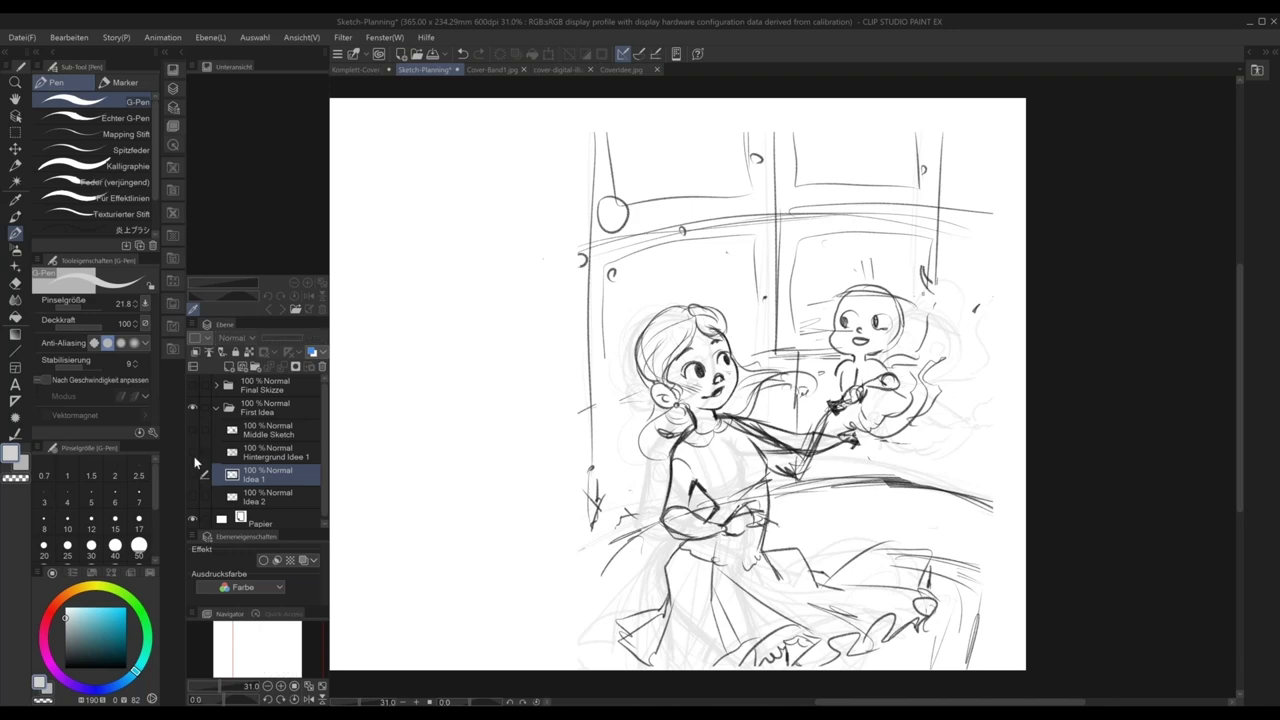
click(194, 453)
click(193, 432)
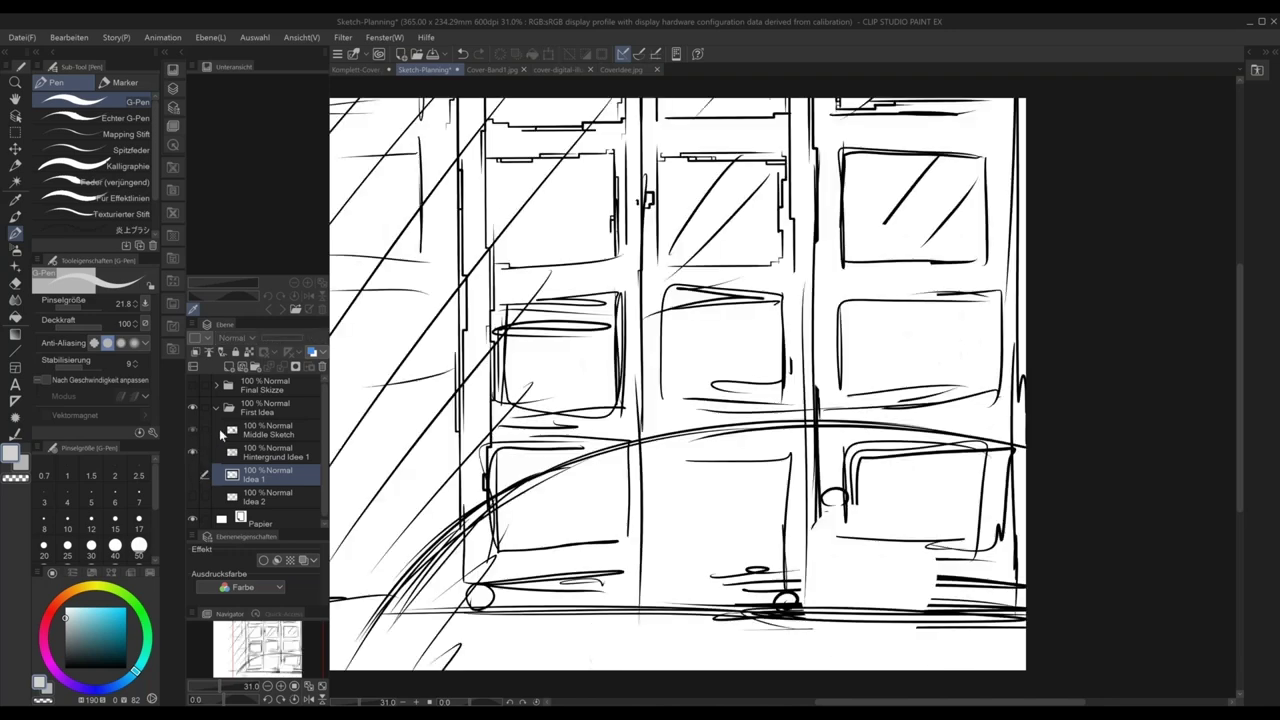
click(262, 433)
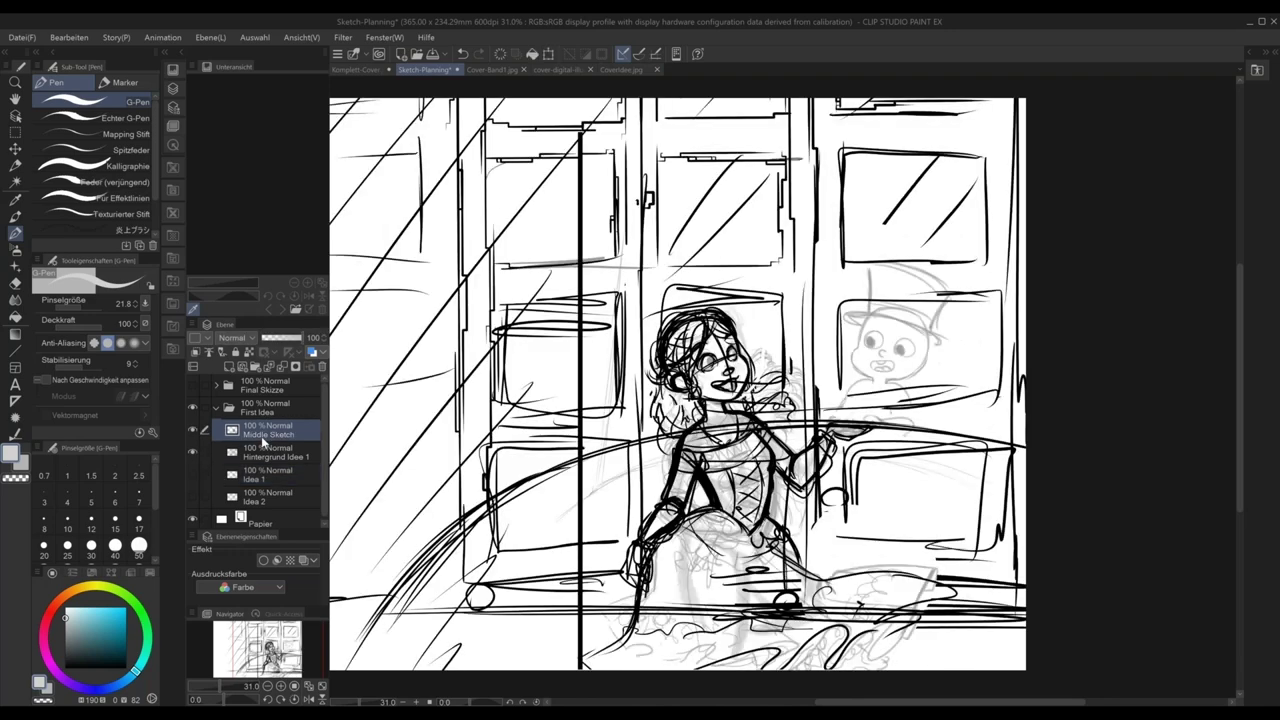
click(193, 452)
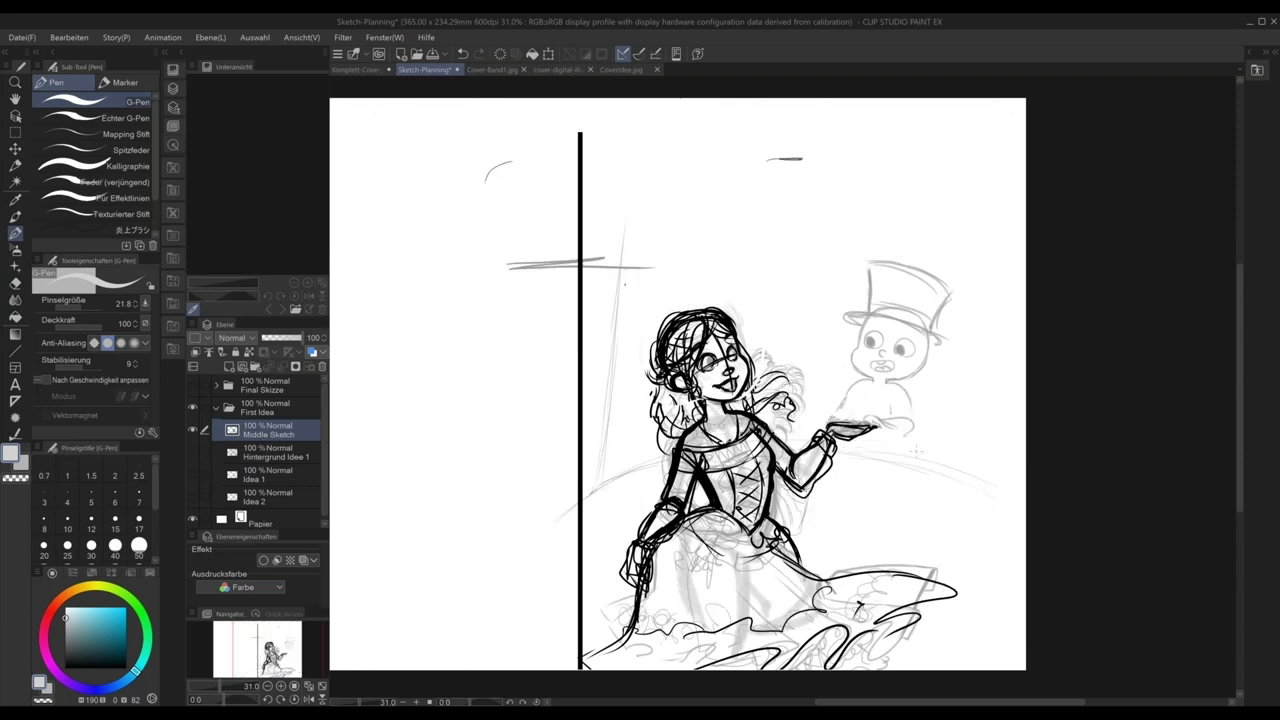
- Hide the First Idea folder, and show the Final Skizze folder with its layers expanded
click(192, 407)
click(190, 388)
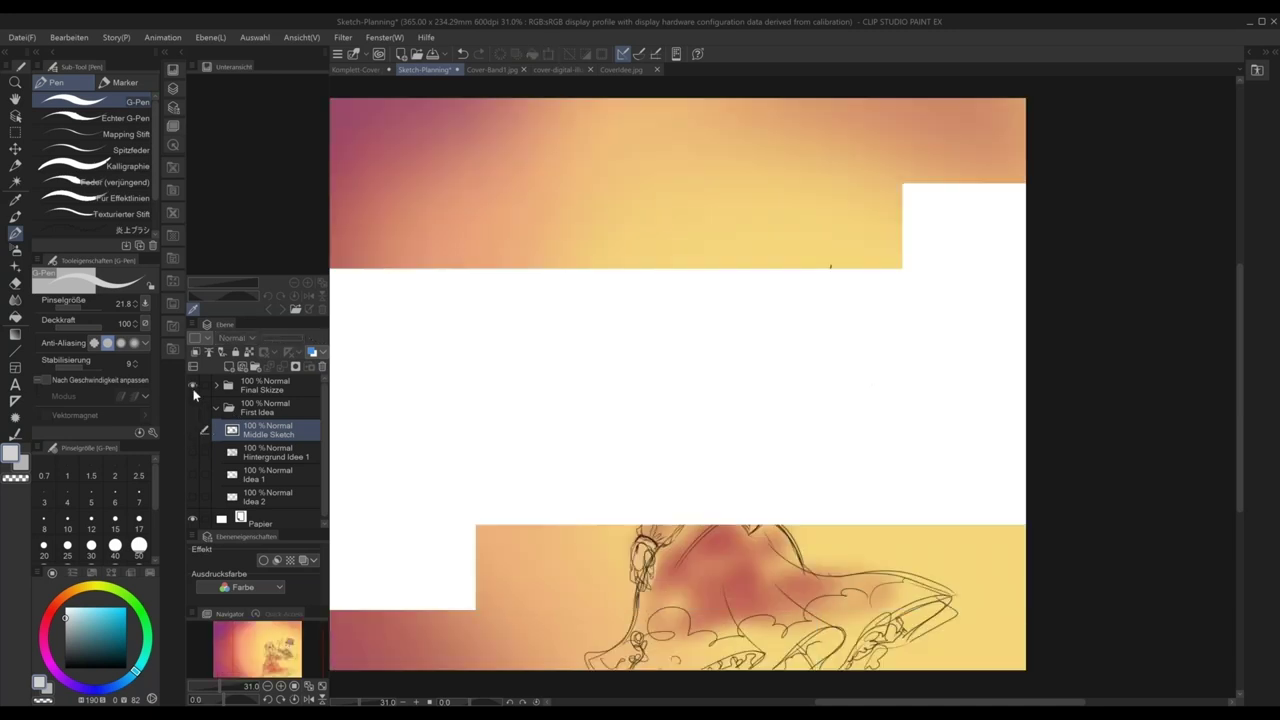
click(216, 385)
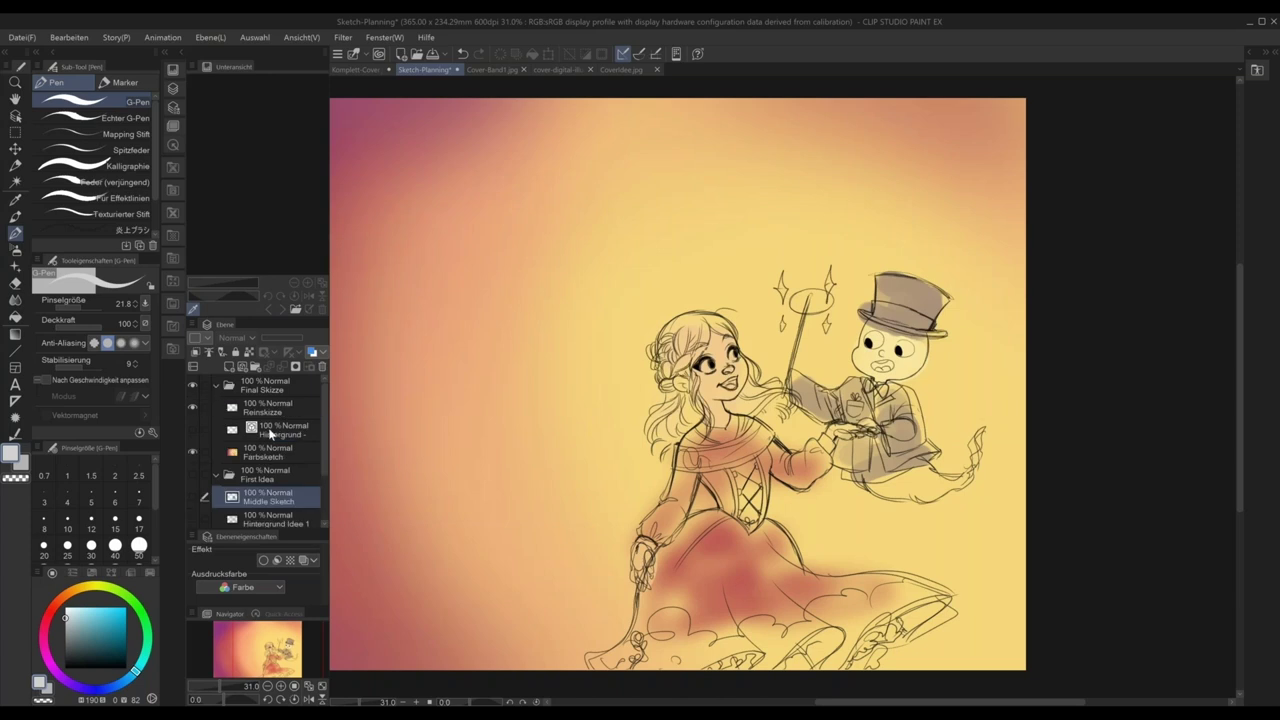
- Show the Hintergrund layer in the Final Skizze folder and select the Farbsketch layer
click(192, 430)
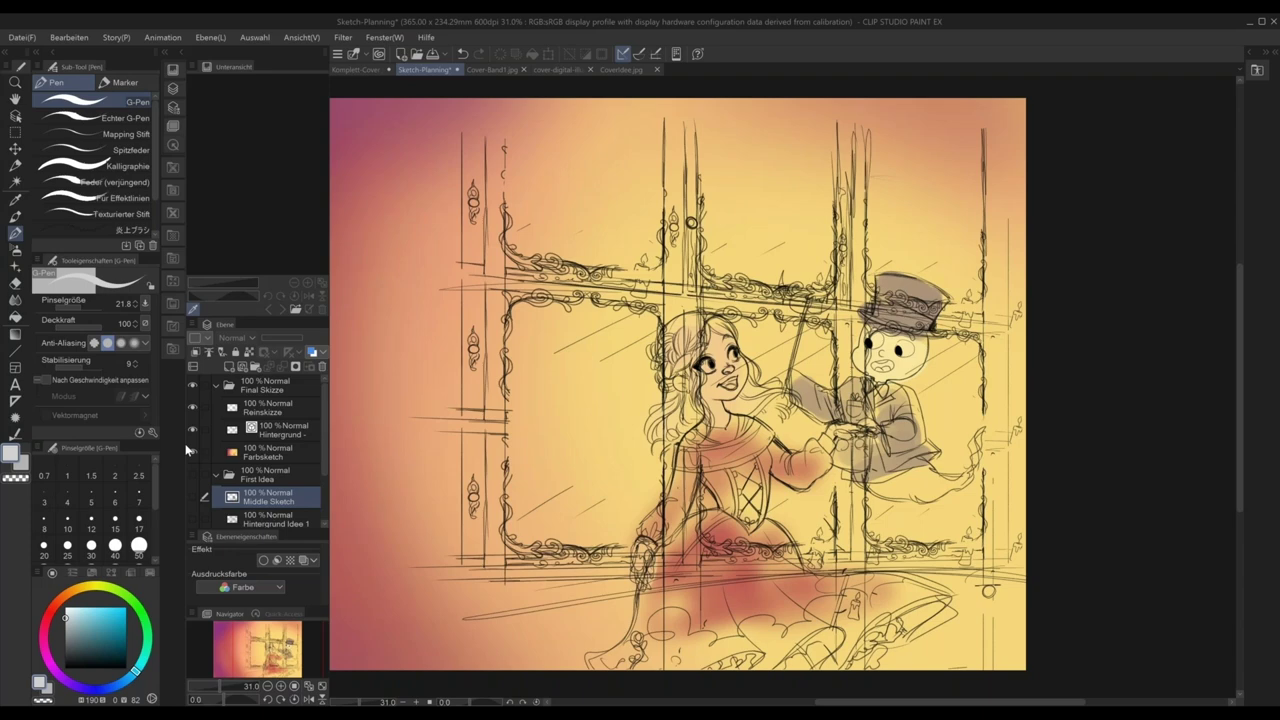
click(278, 452)
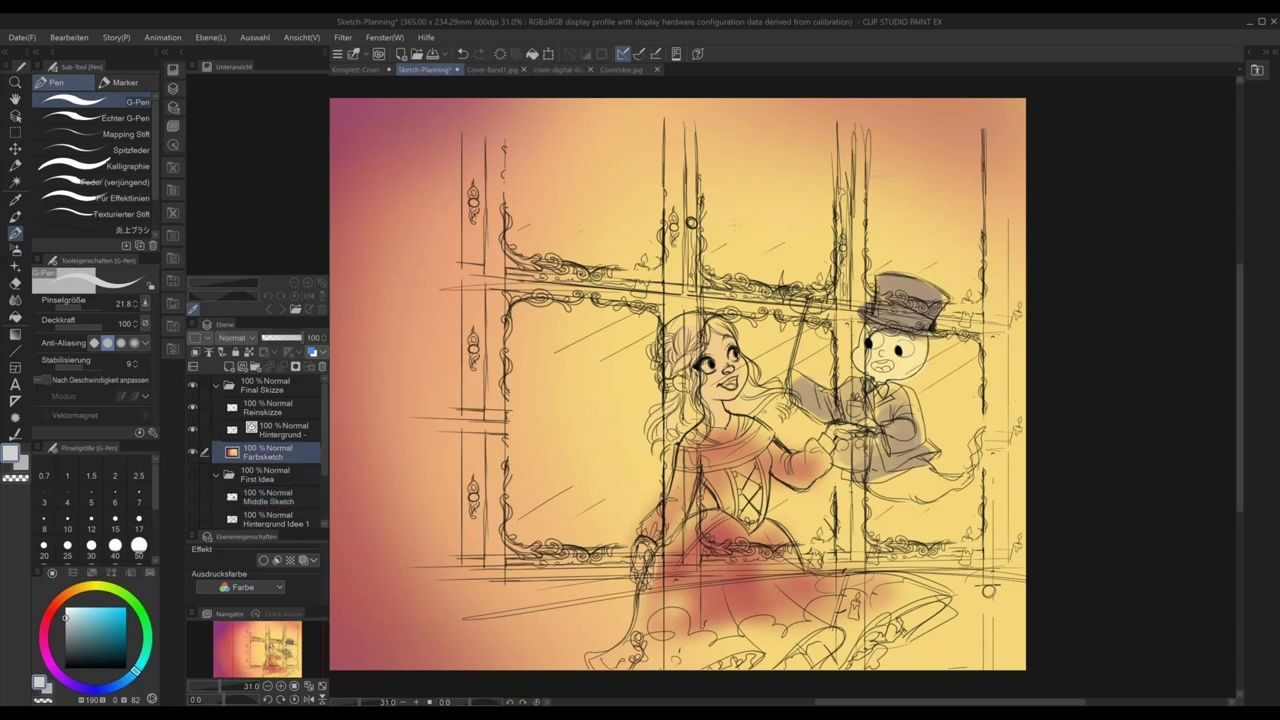
key(ctrl+minus)
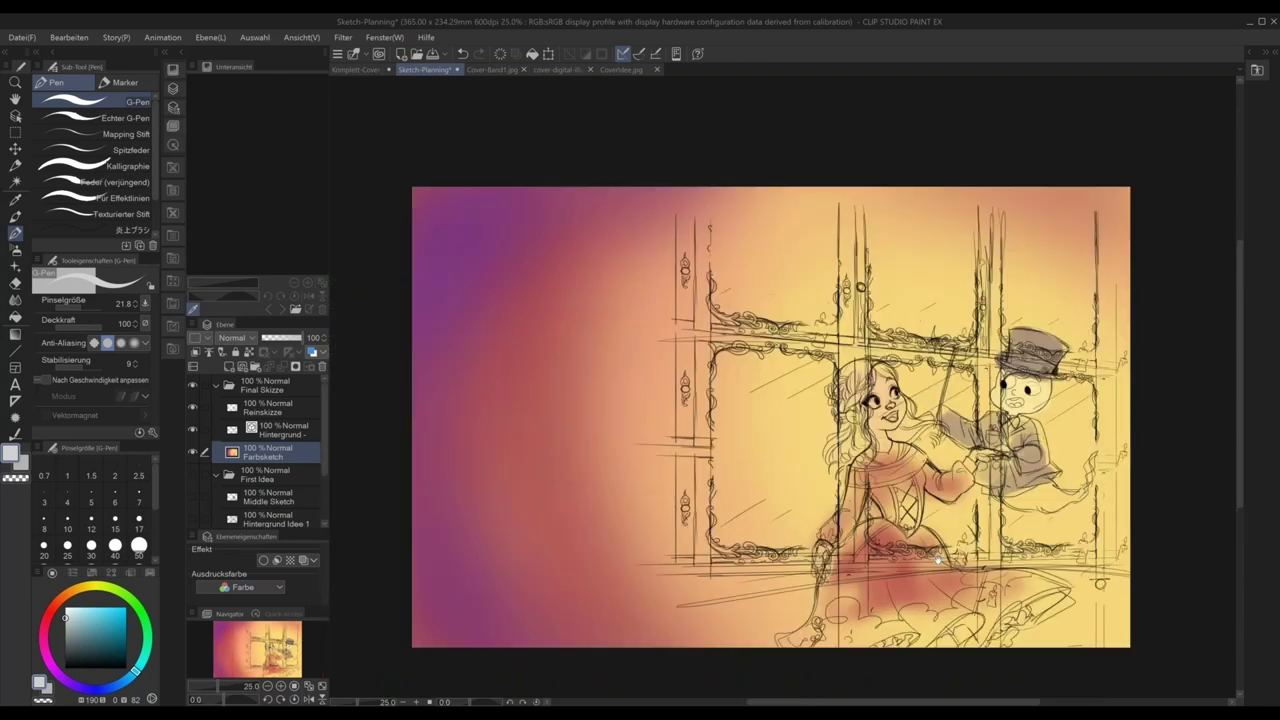
drag(938, 560, 877, 539)
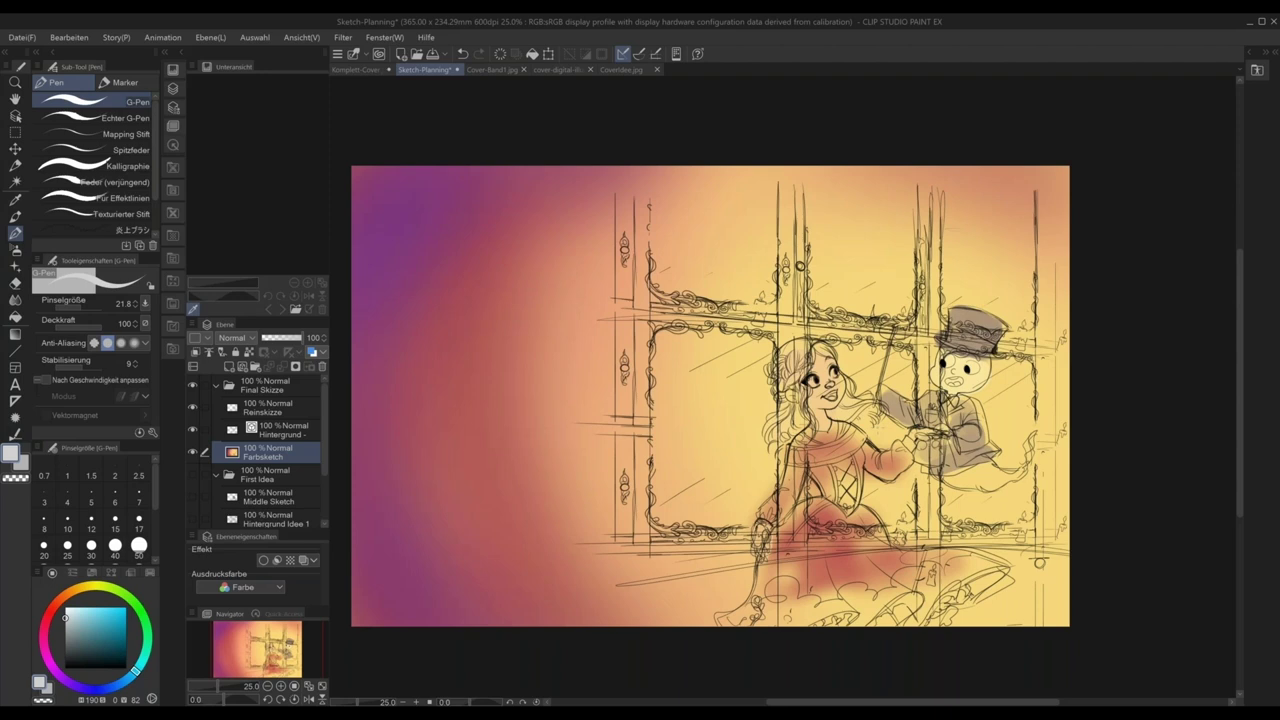
drag(887, 610, 932, 614)
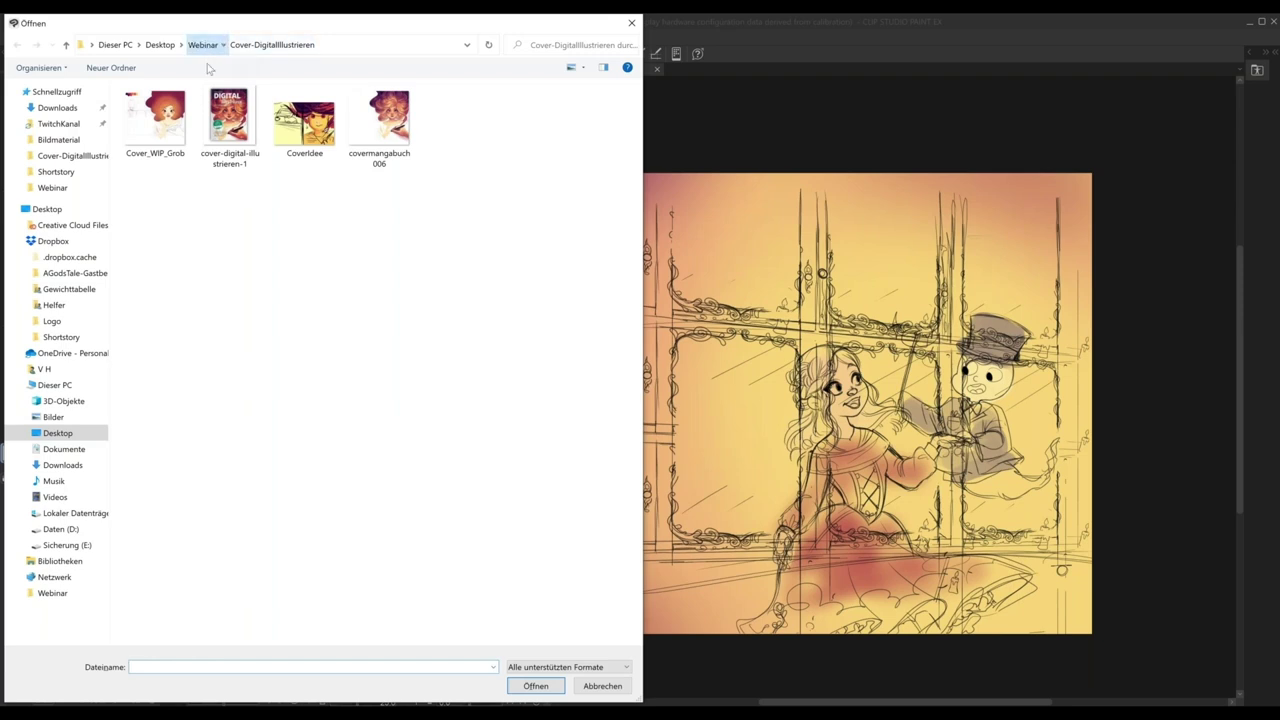
- Open the Lineart-Ready file from the Webinar folder
click(202, 44)
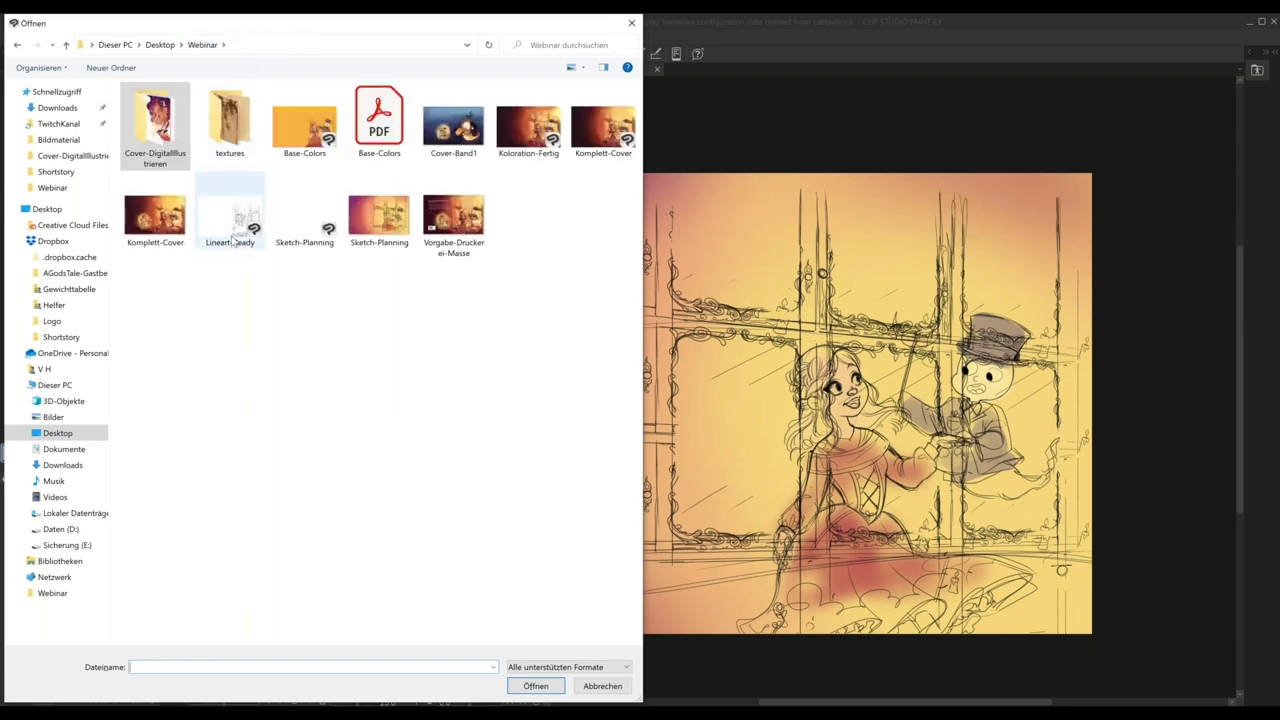
click(232, 232)
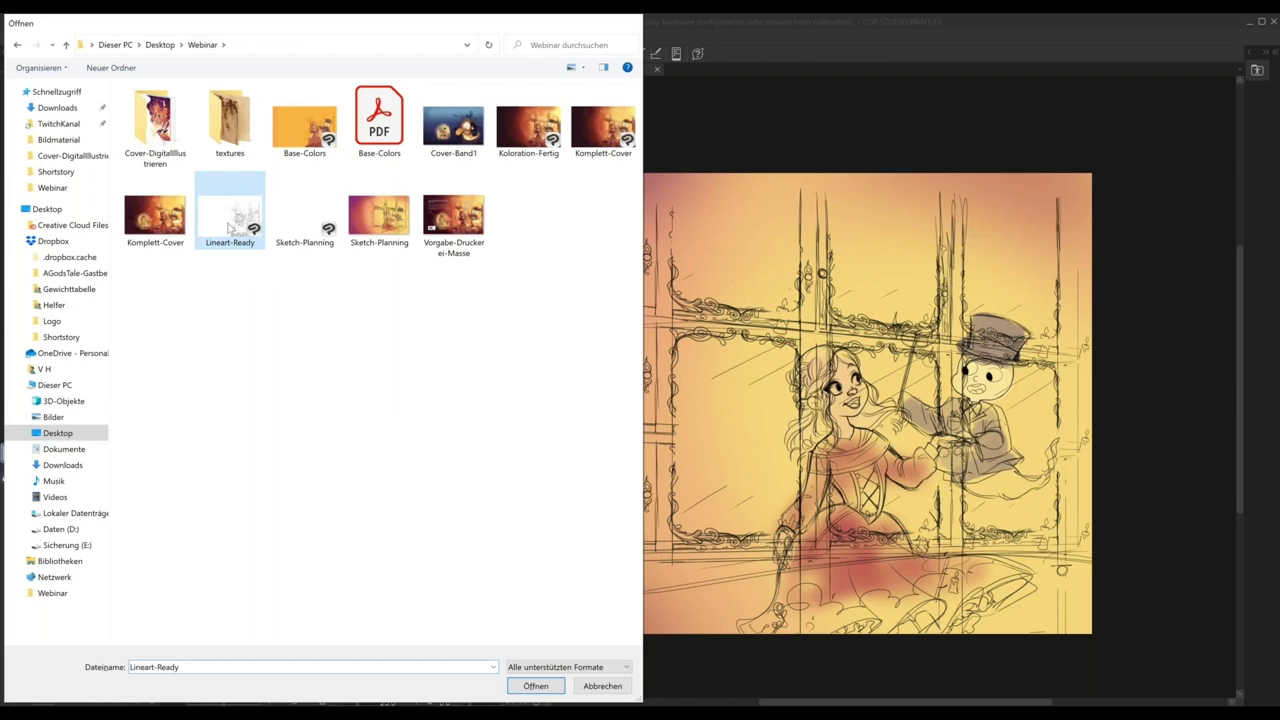
double_click(229, 228)
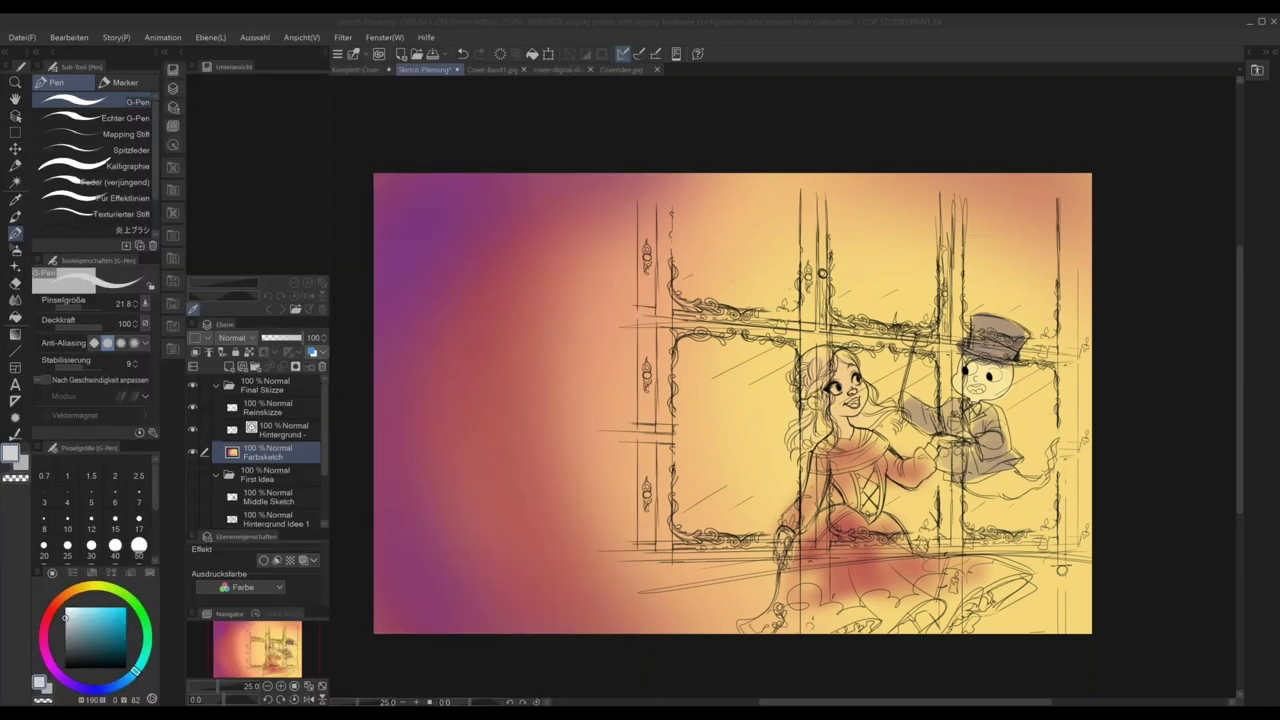
- Close the Cover-Band1, cover-digital-illustrieren-1, CoverIdee and Komplett-Cover documents, and bring up Lineart-Ready
click(523, 70)
click(523, 70)
click(523, 70)
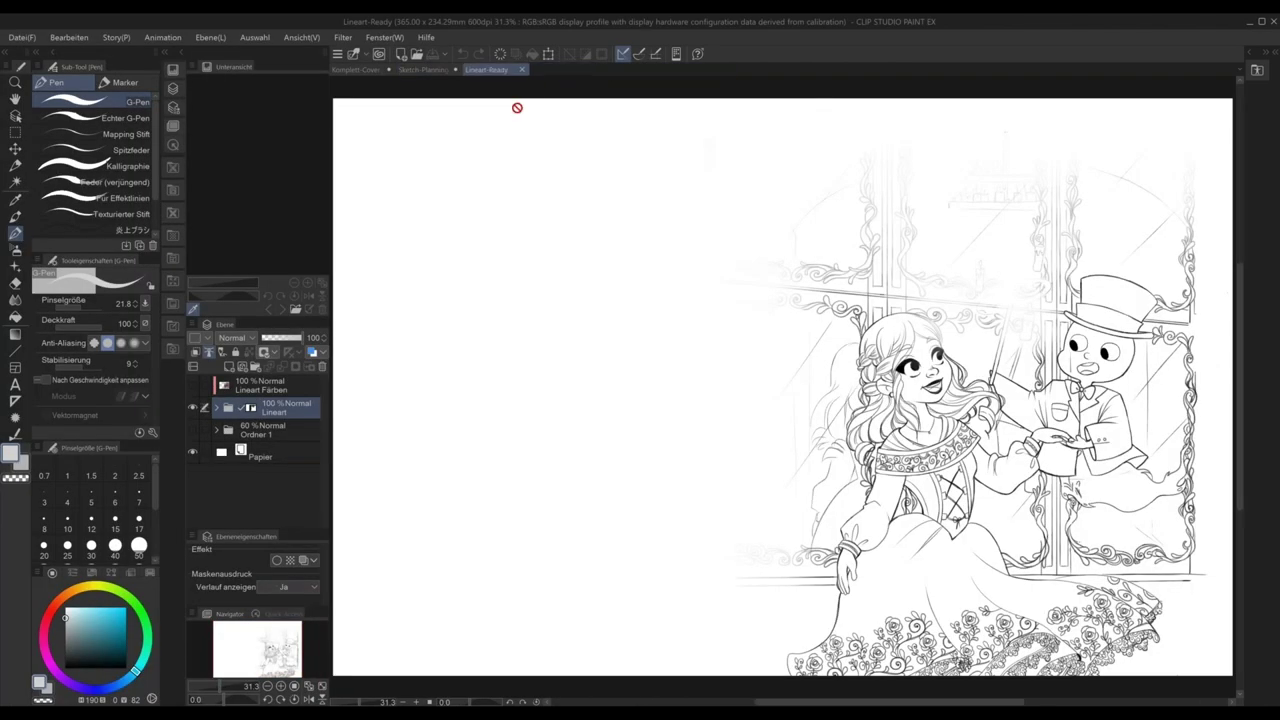
click(371, 70)
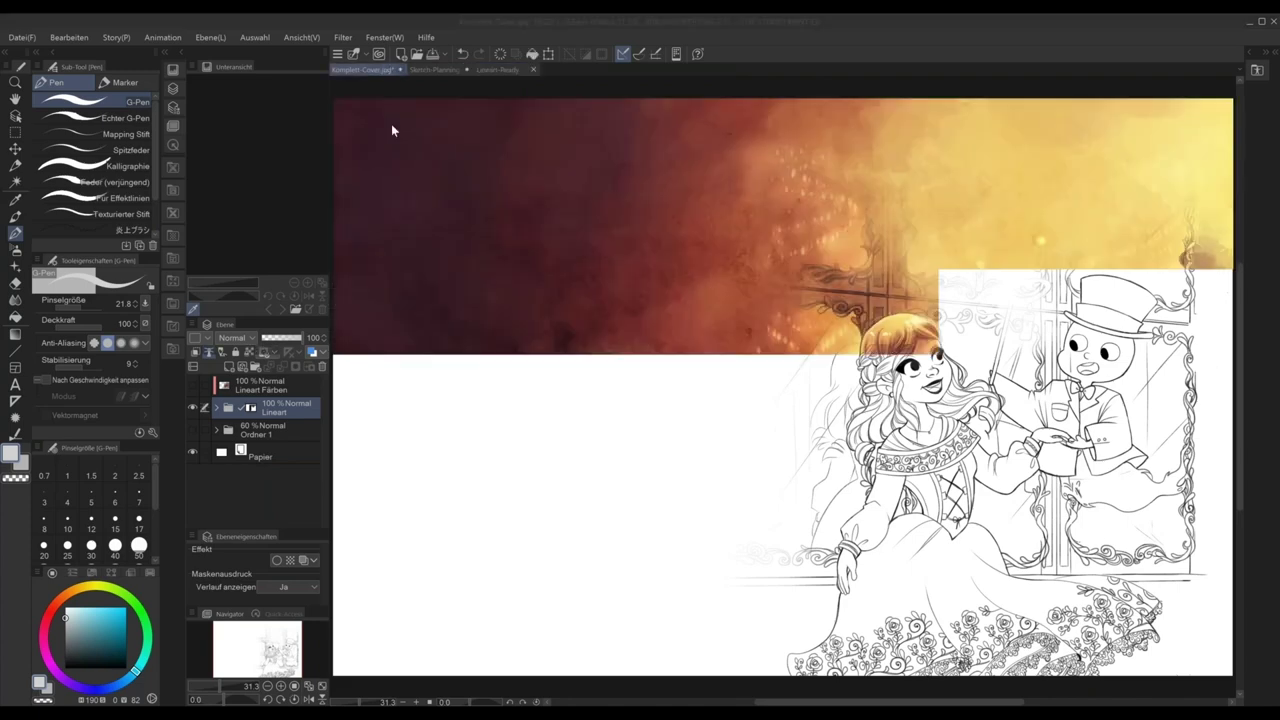
key(ctrl+w)
click(656, 279)
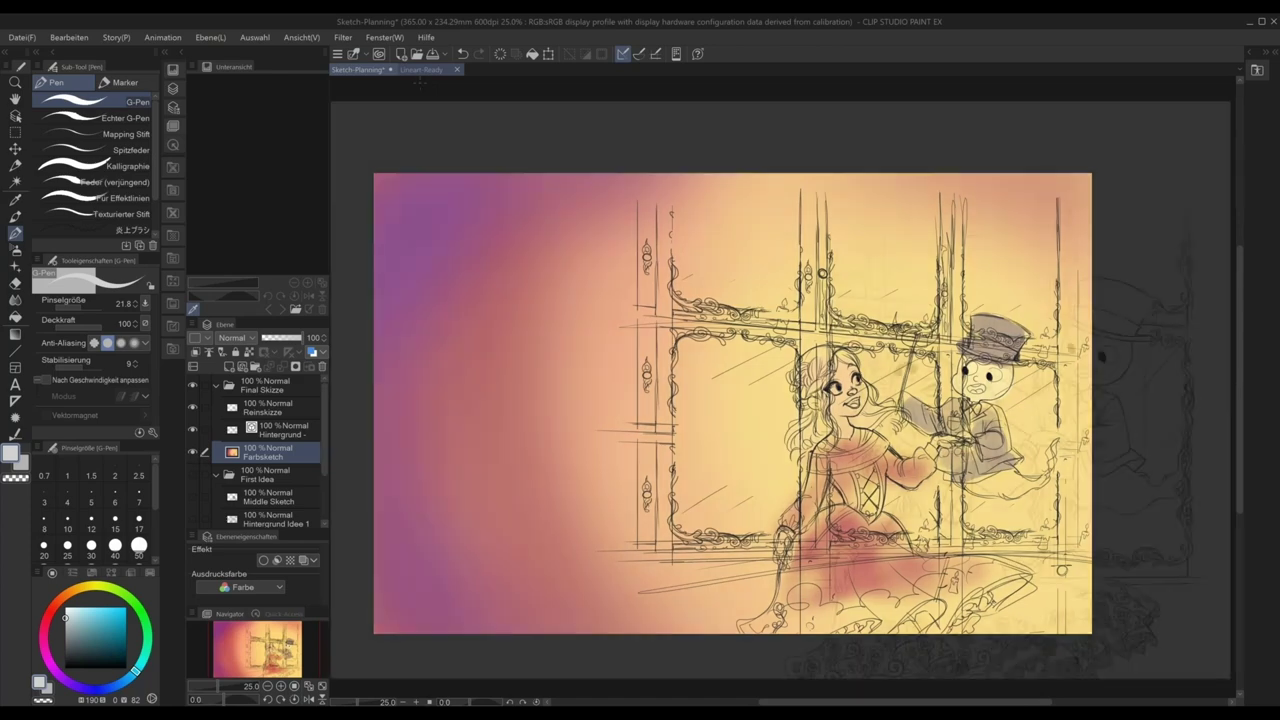
click(428, 69)
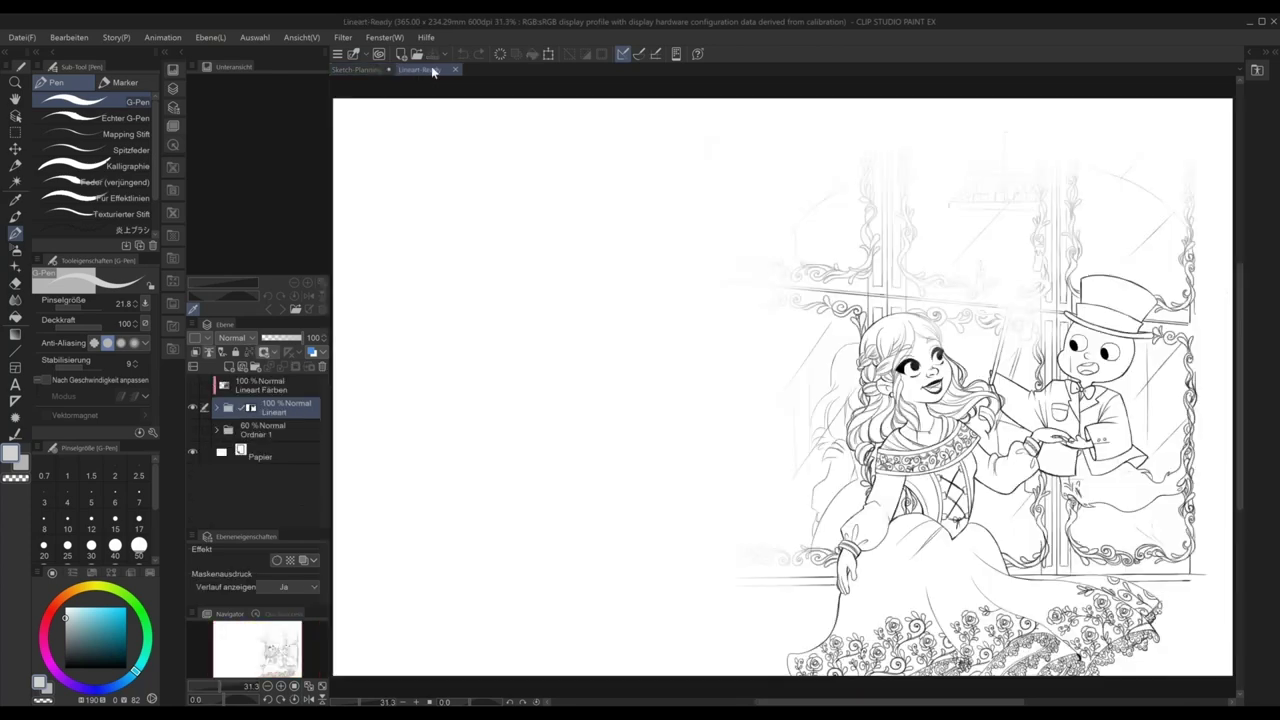
scroll(1040, 420, up, 1)
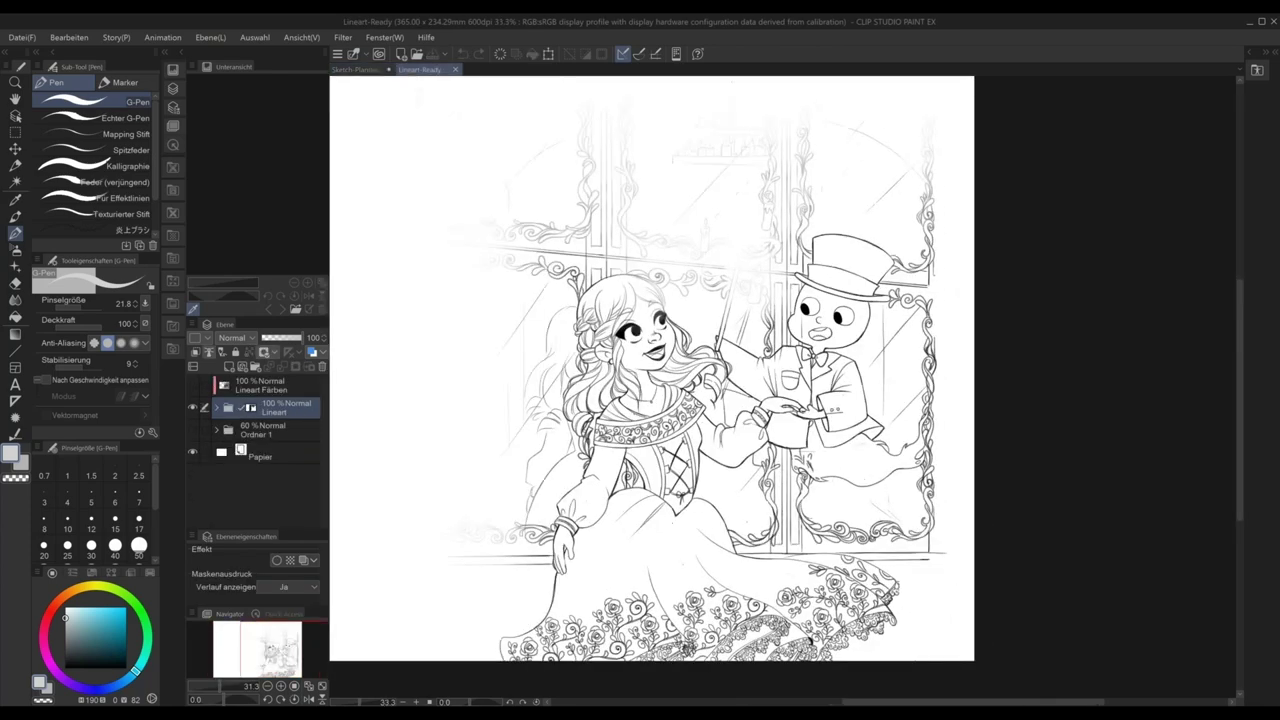
- Hide the Lineart folder, and show the Ordner 1 folder with its layers expanded
scroll(686, 470, up, 1)
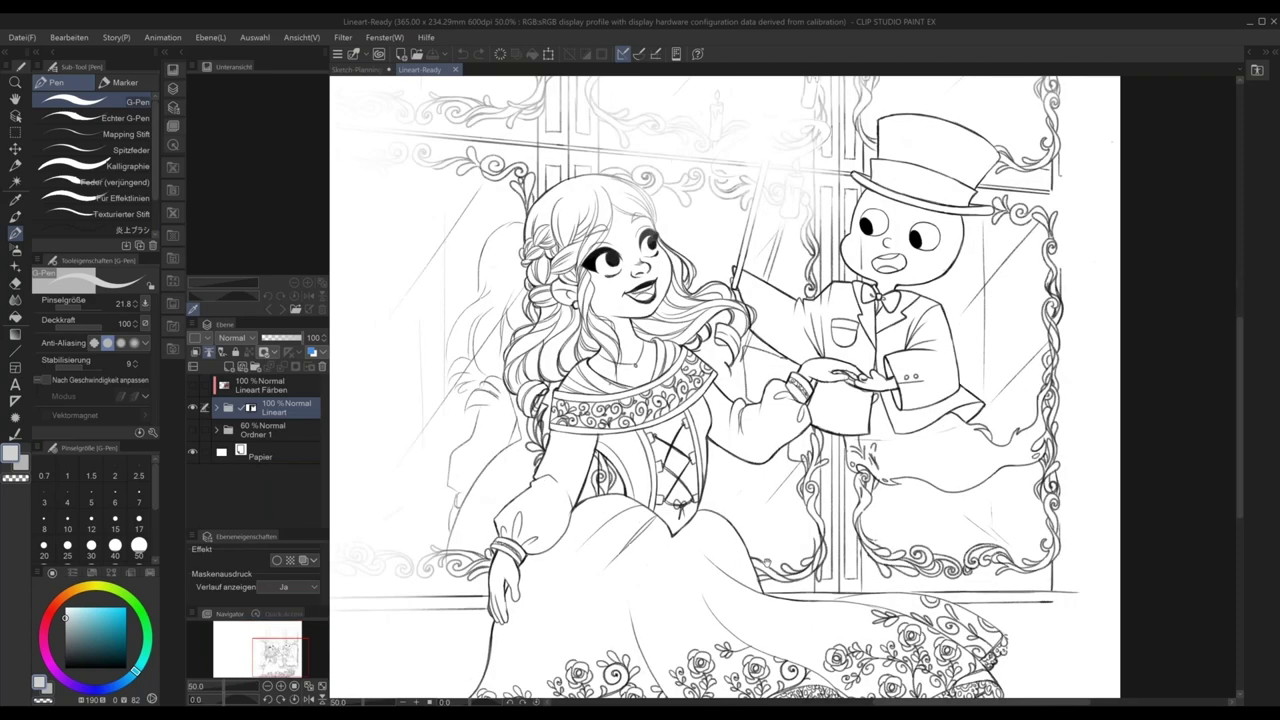
drag(767, 463, 761, 562)
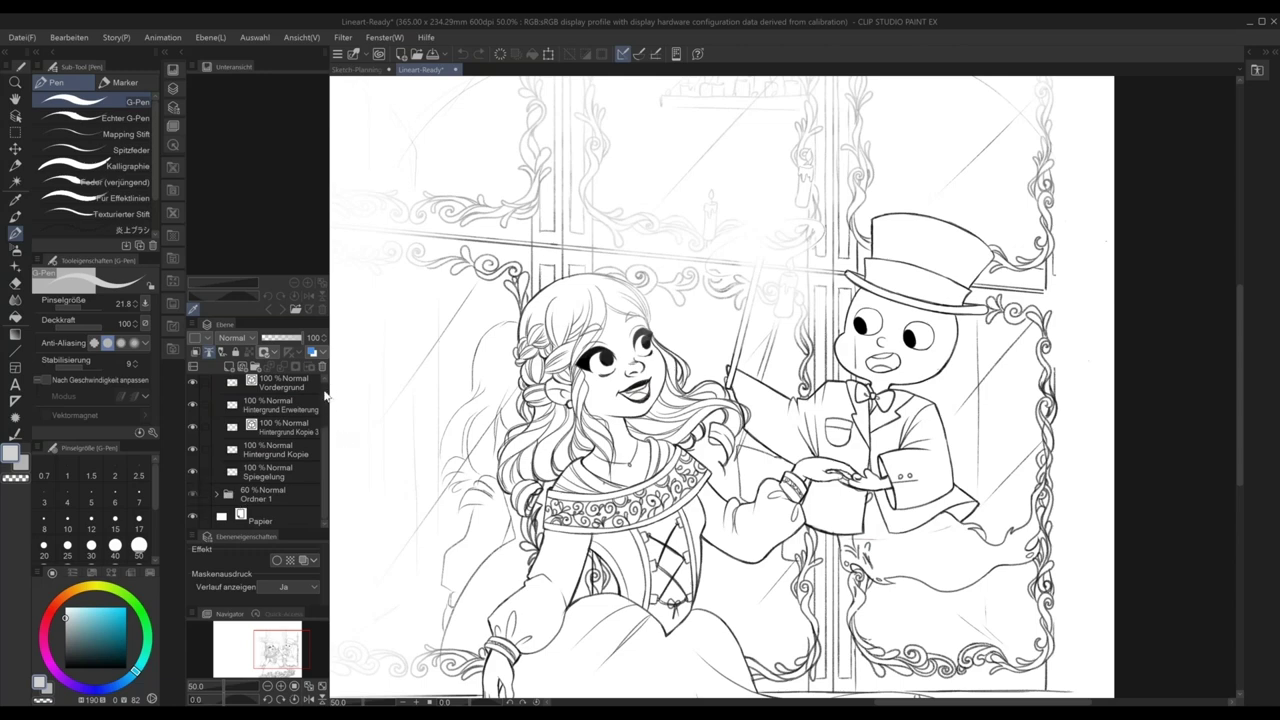
scroll(324, 390, up, 3)
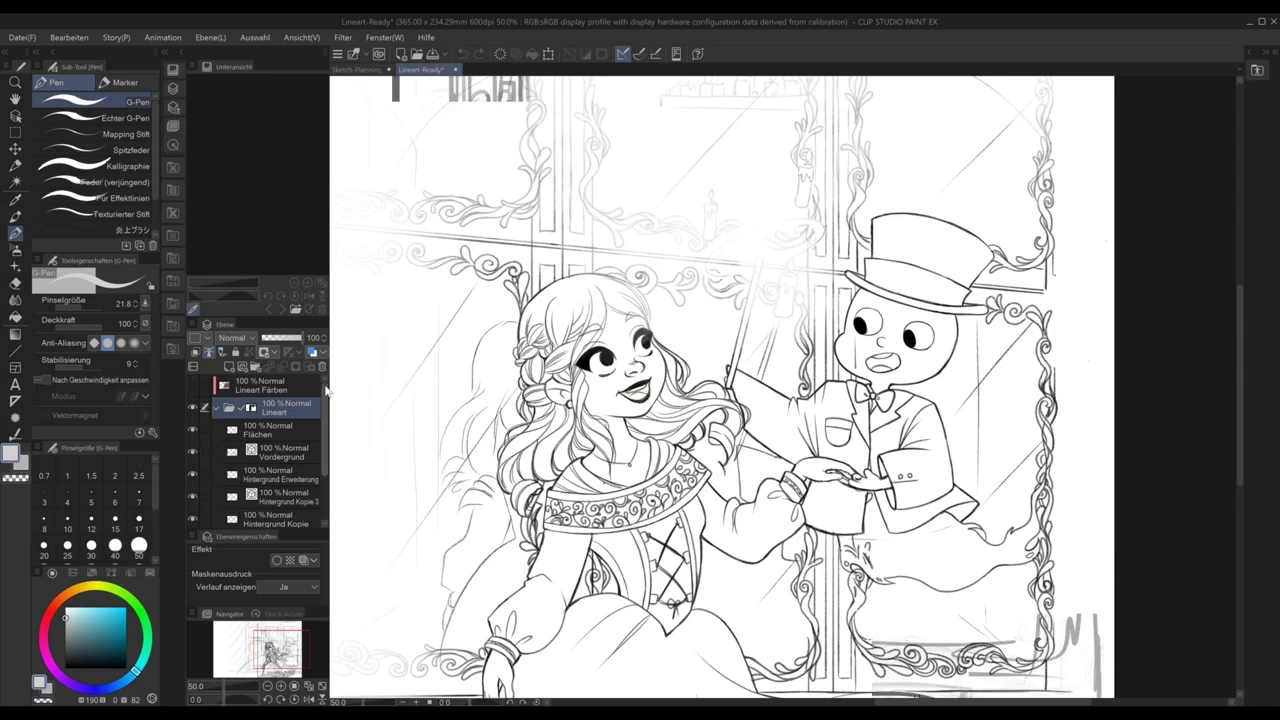
click(193, 407)
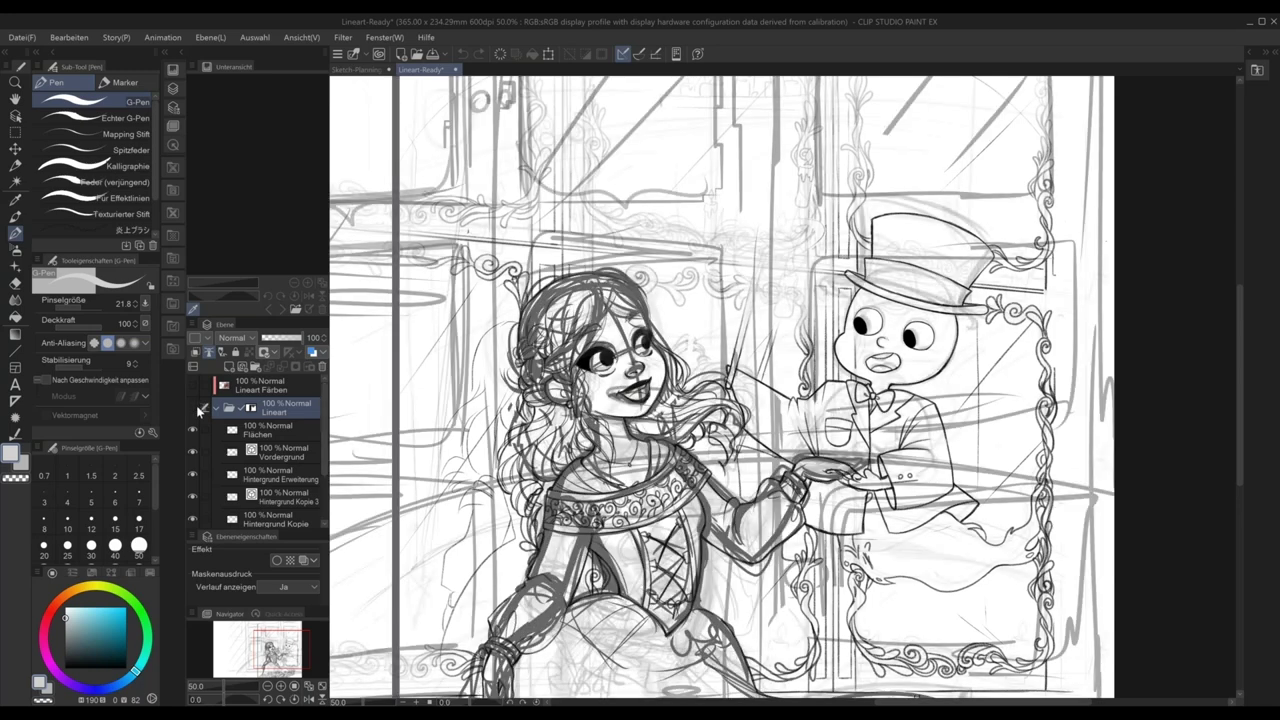
click(196, 405)
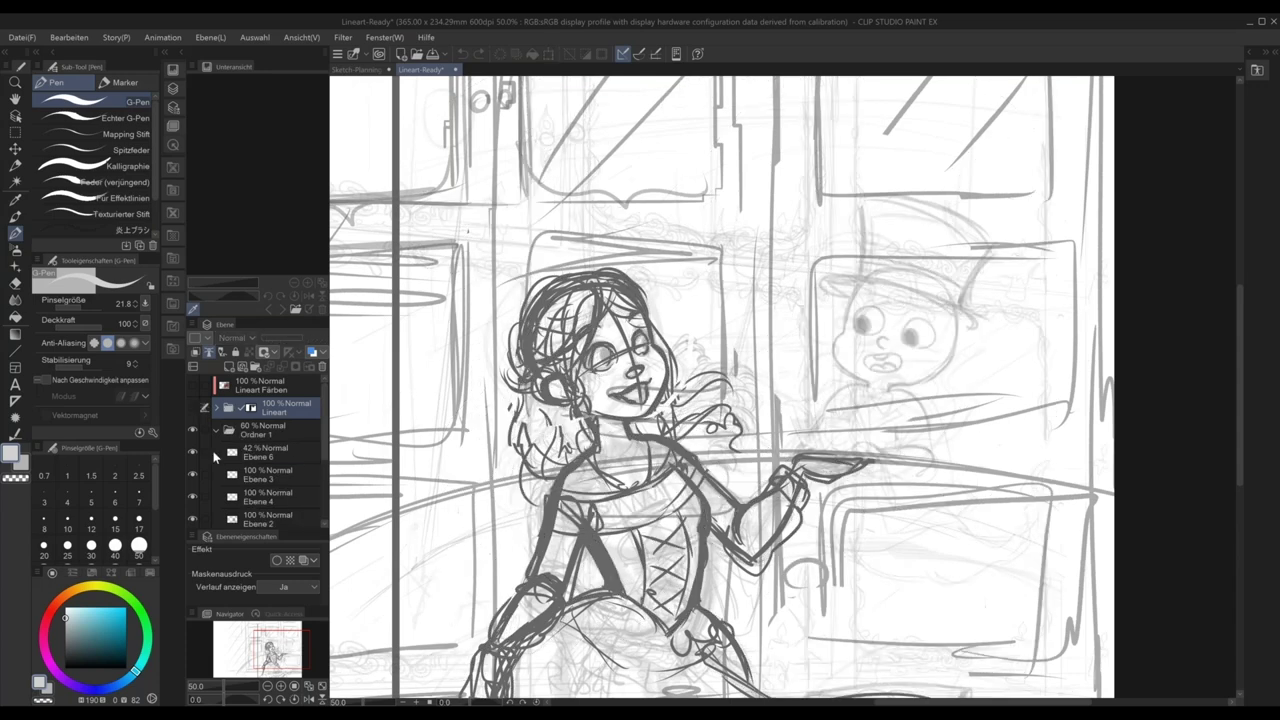
- Hide the rough sketch layers above Reinskizze in Ordner 1, and raise the Reinskizze layer's opacity to about 36%
drag(193, 452, 192, 496)
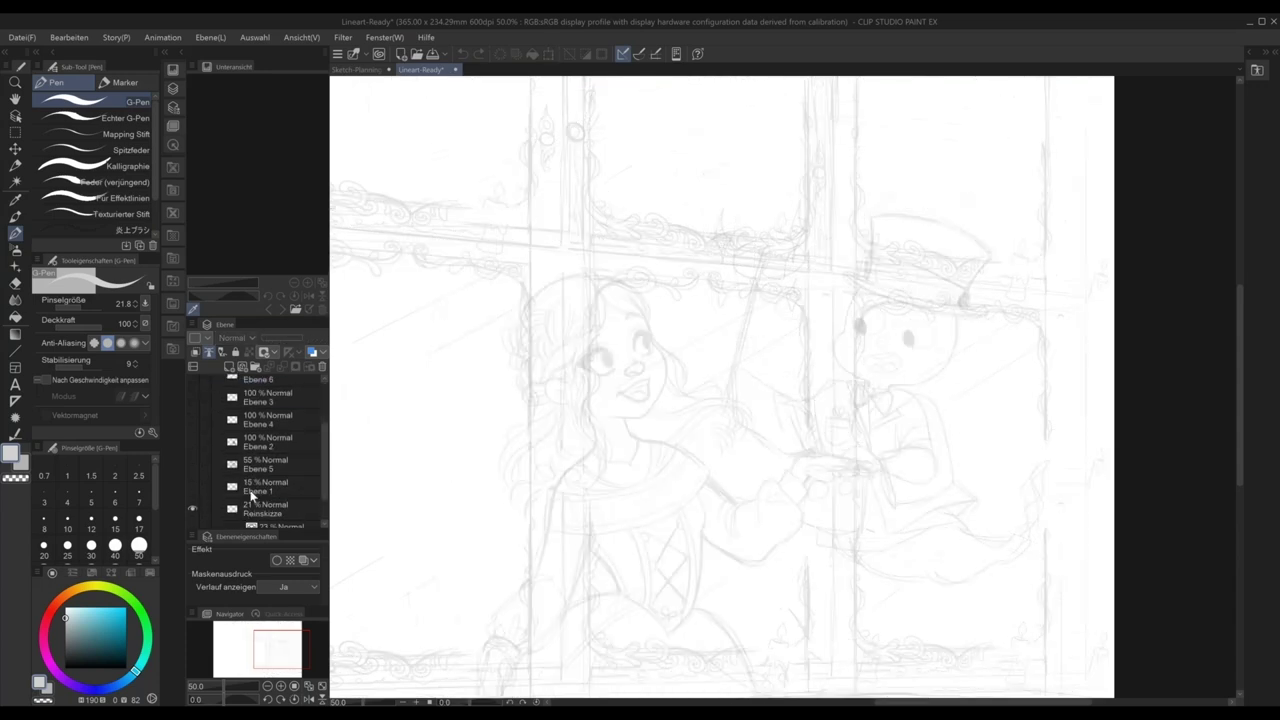
click(268, 517)
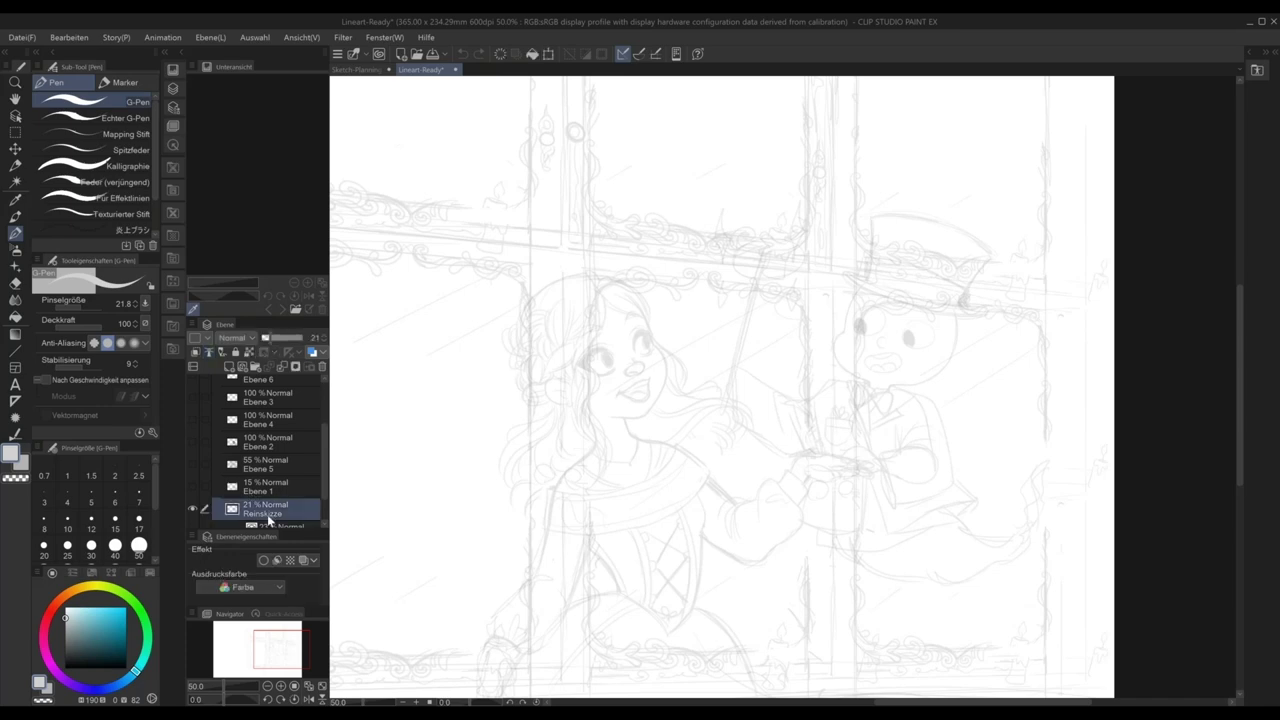
click(279, 339)
drag(278, 336, 275, 340)
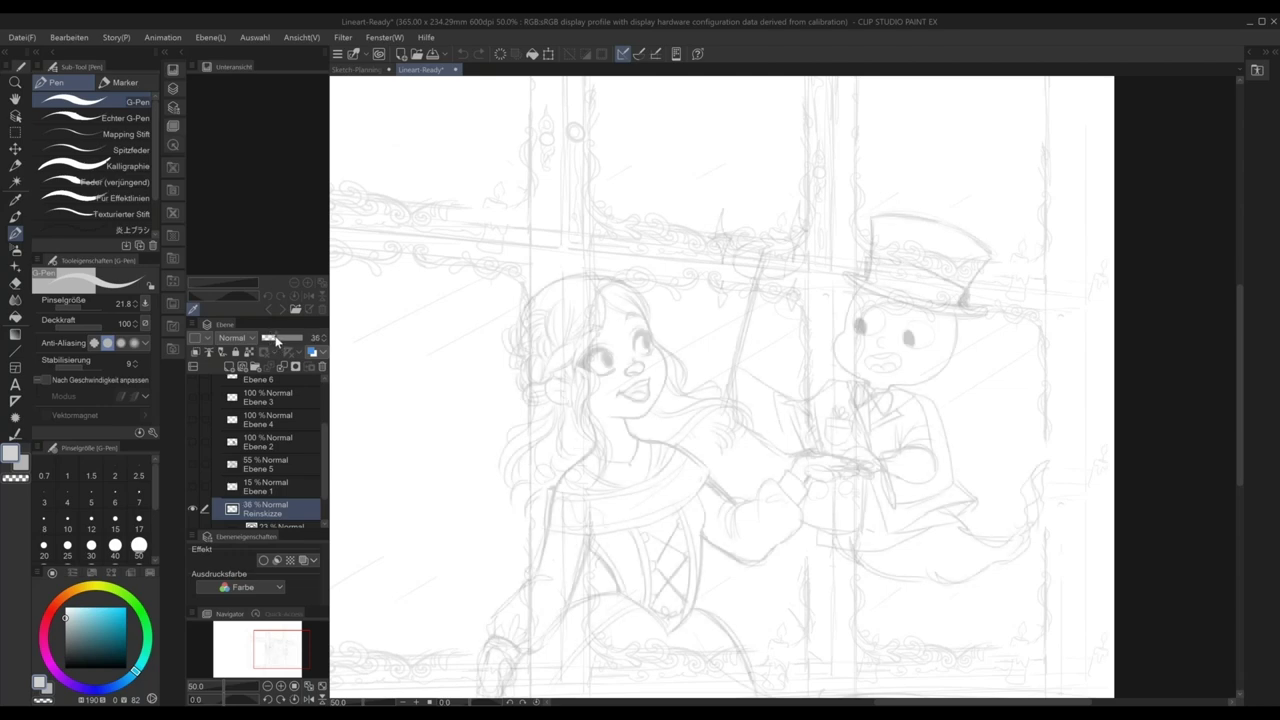
- Add a new vector layer directly above the collapsed Ordner 1 folder, and set up the Design Bleistift pencil with black
drag(322, 460, 322, 394)
click(217, 431)
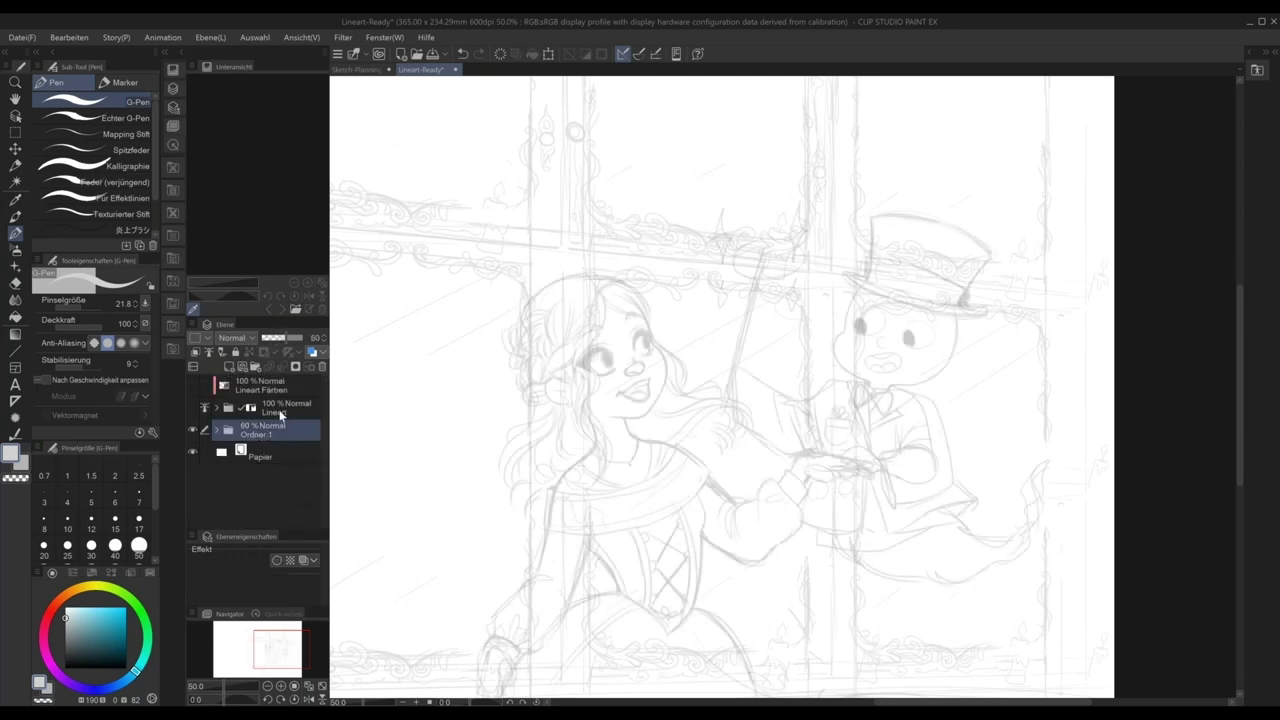
click(243, 367)
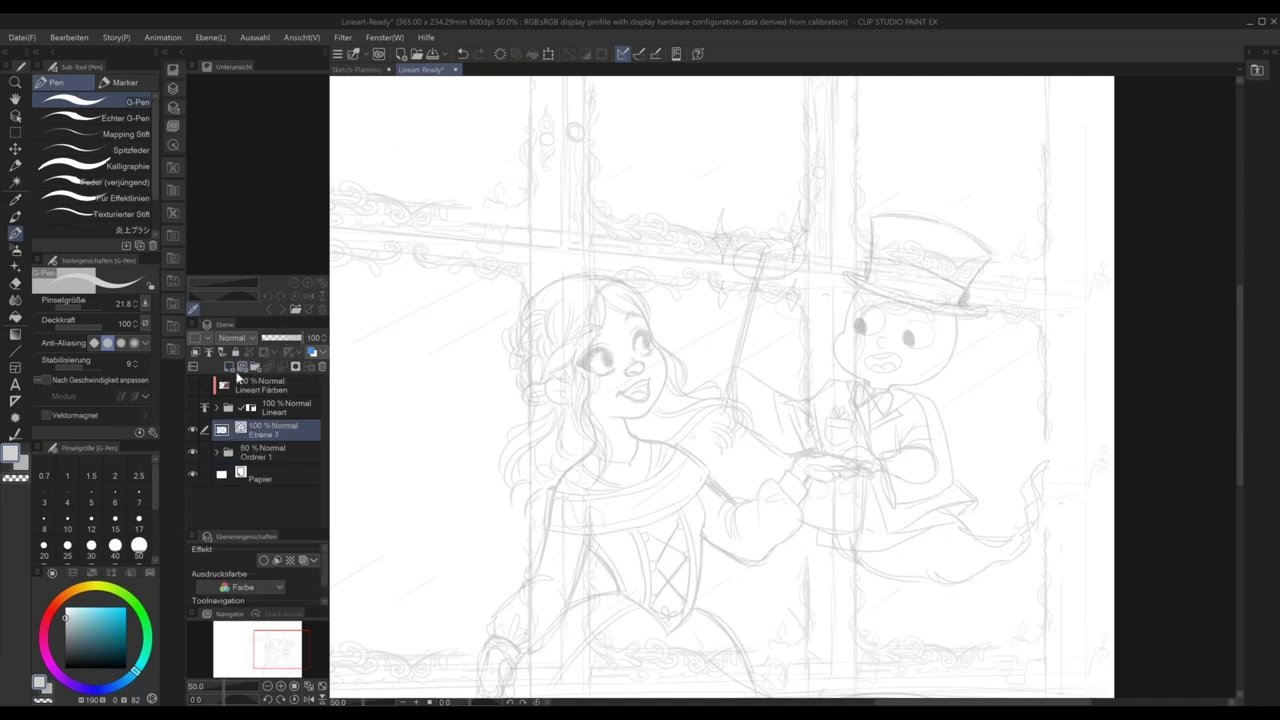
click(15, 165)
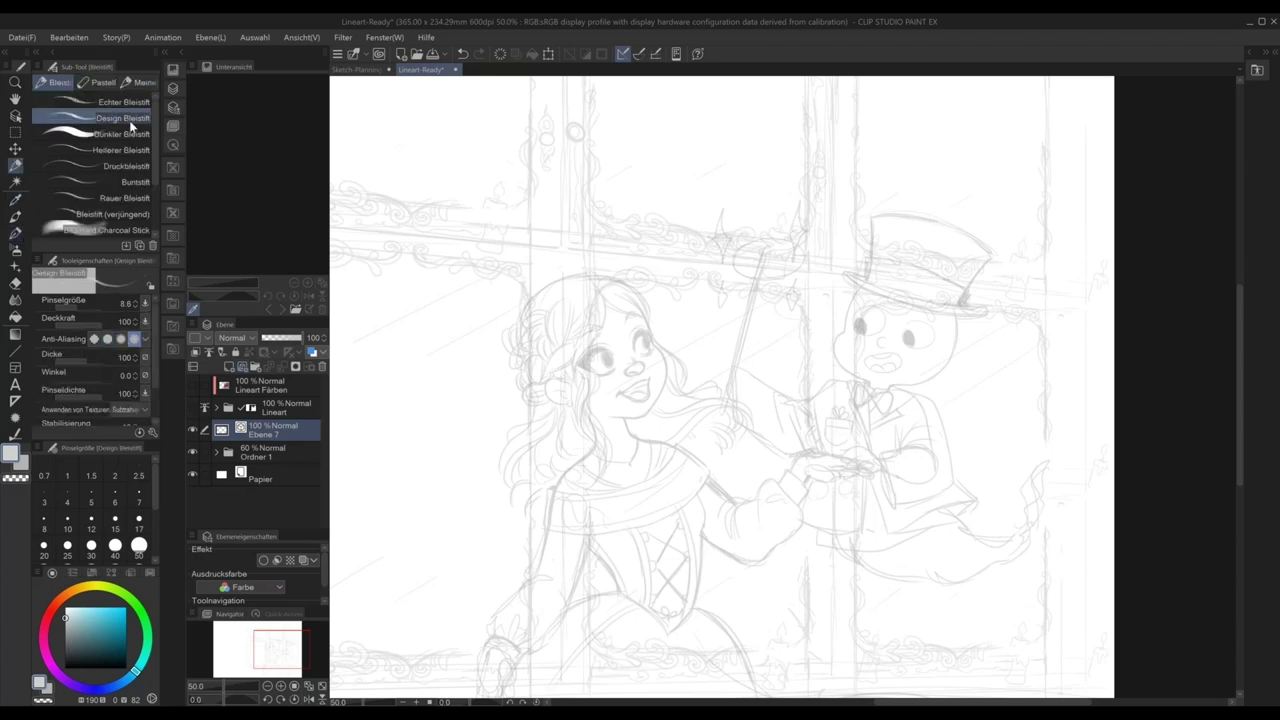
key(x)
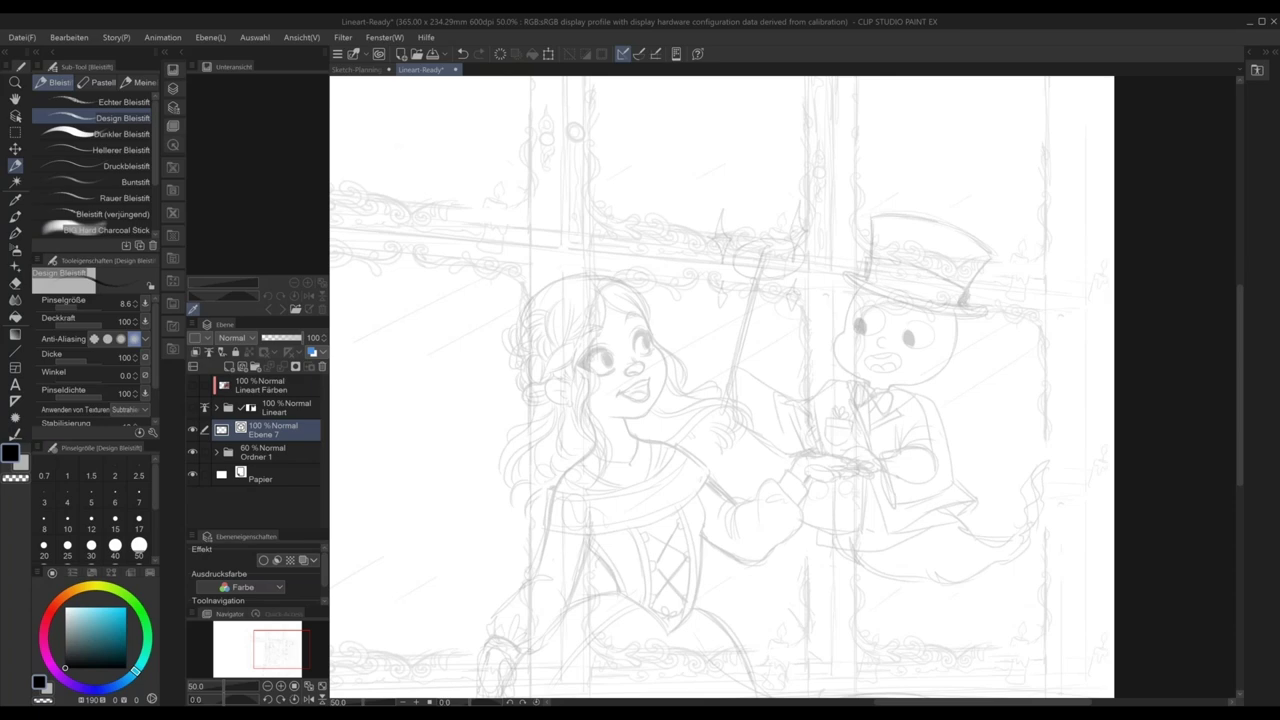
- Show the Lineart folder in place of Ordner 1, examine the finished lines around both faces, and switch back to the sketch
click(194, 452)
click(194, 408)
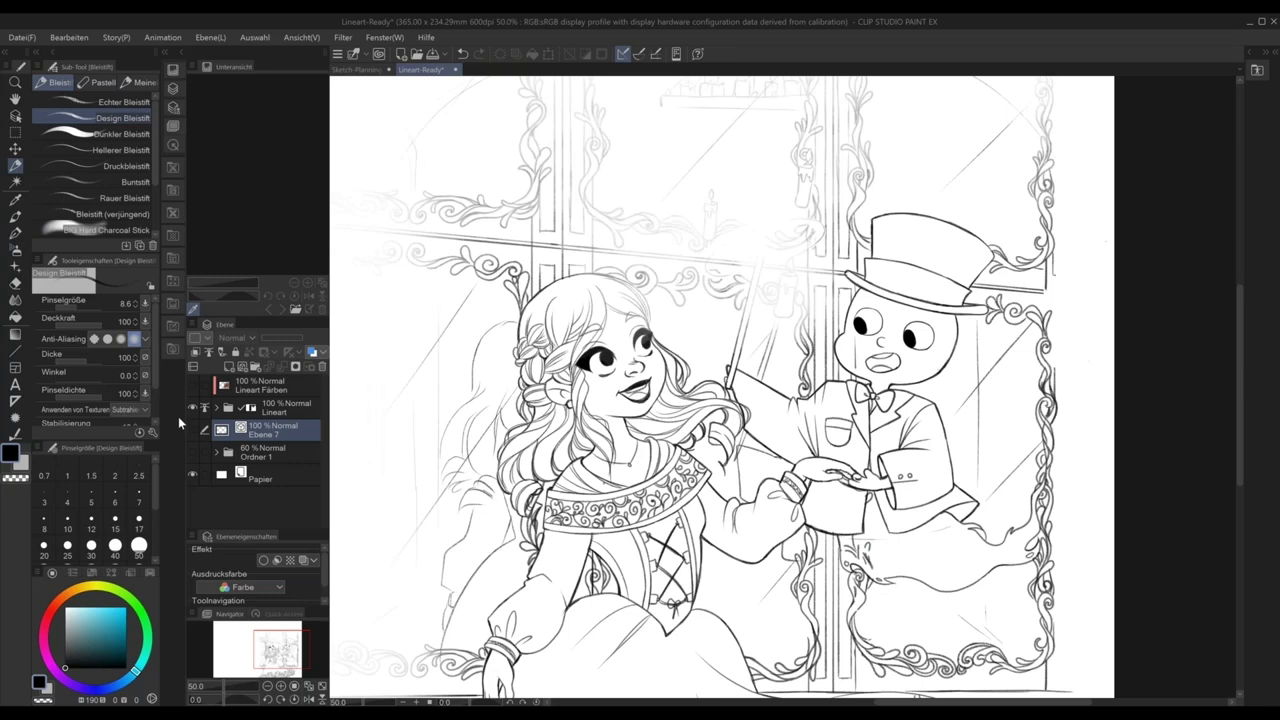
key(ctrl+plus)
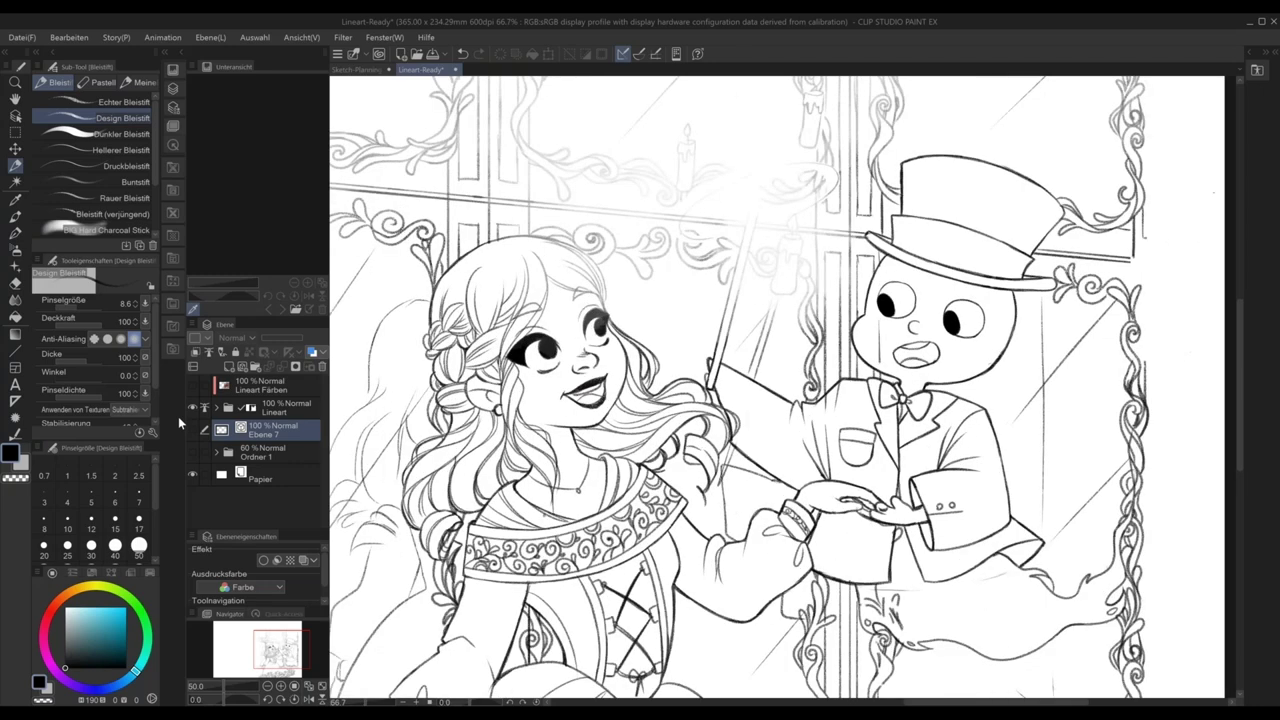
key(ctrl+plus)
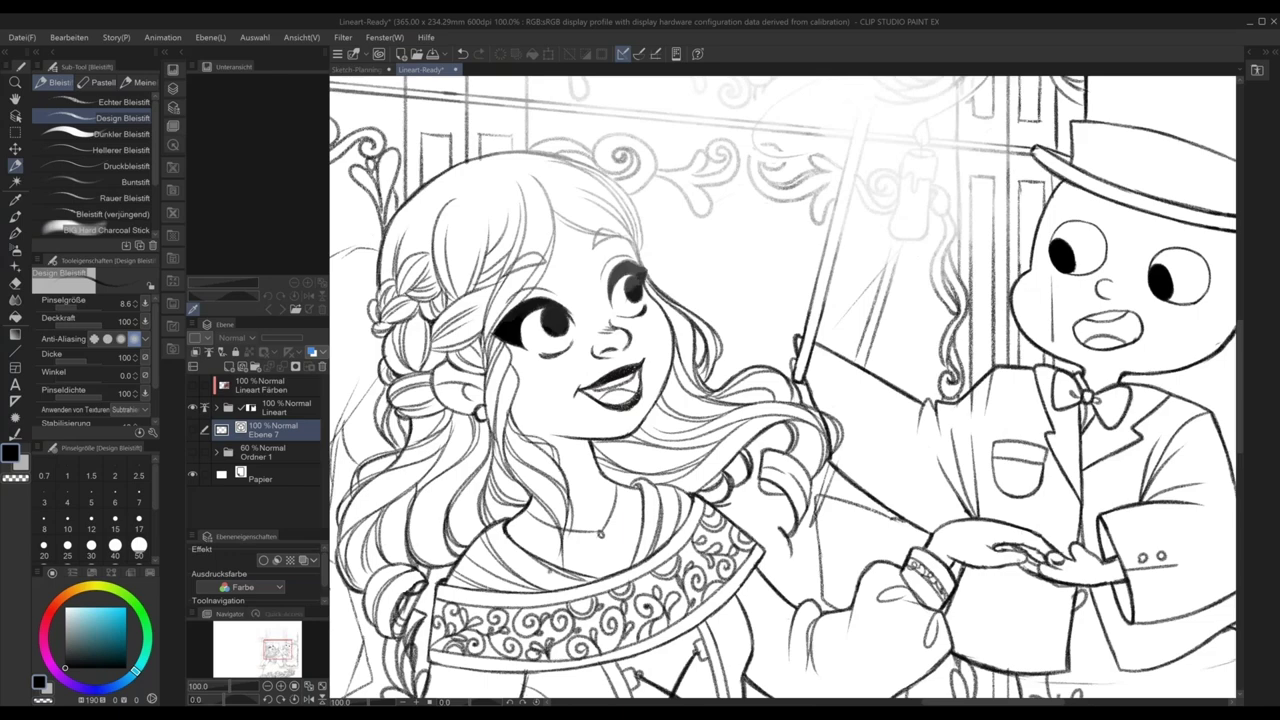
drag(719, 463, 741, 551)
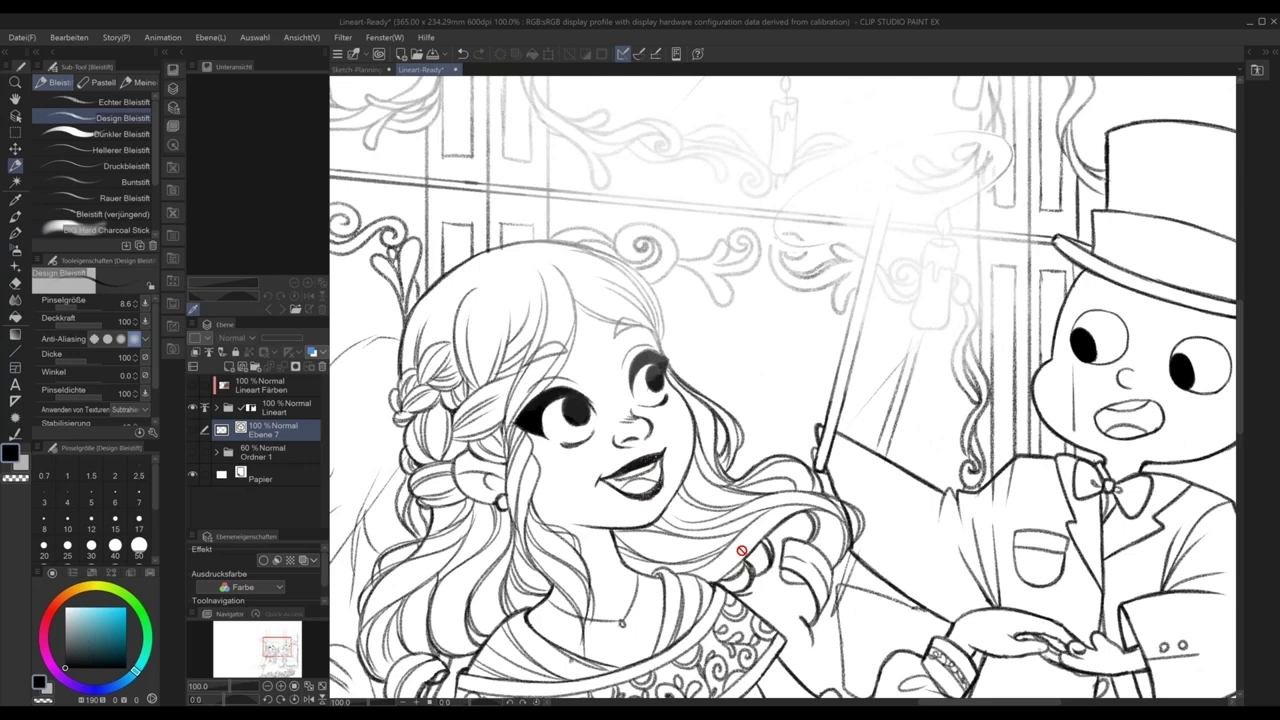
click(193, 409)
click(193, 452)
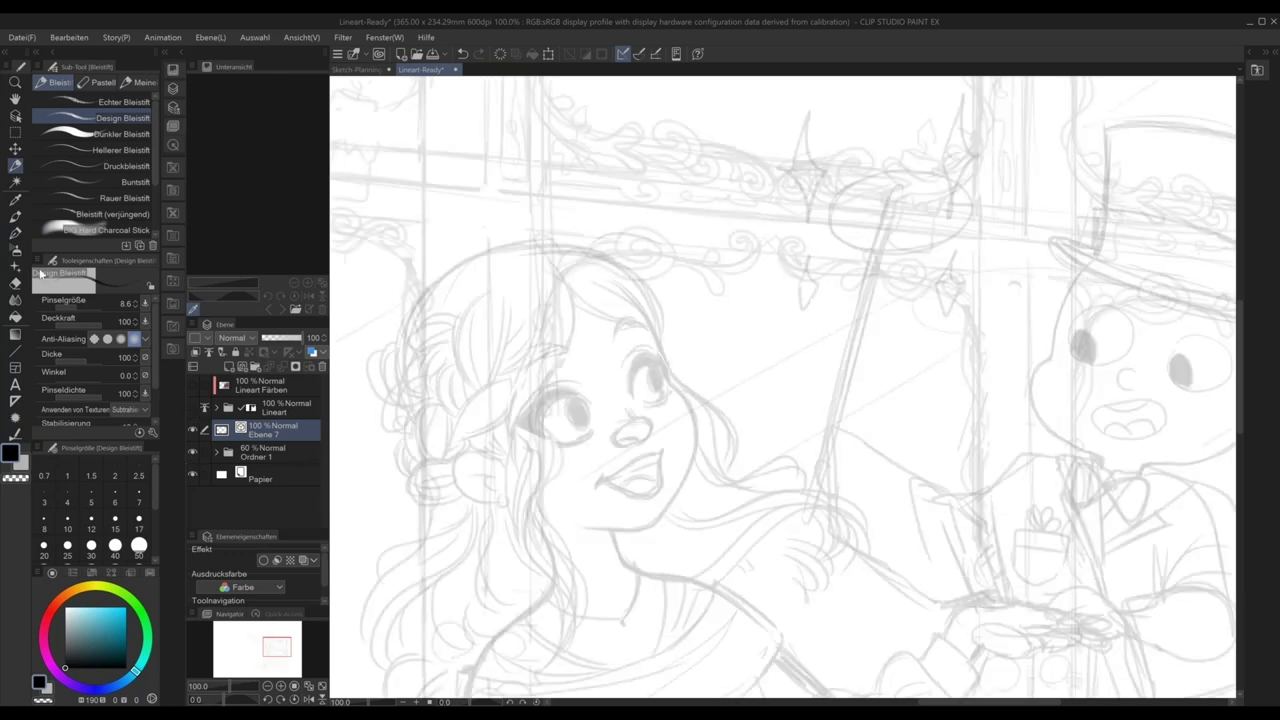
- Try out the Design Bleistift pencil with a loose zigzag stroke beside the girl's eye, undoing the first attempt
drag(685, 364, 913, 373)
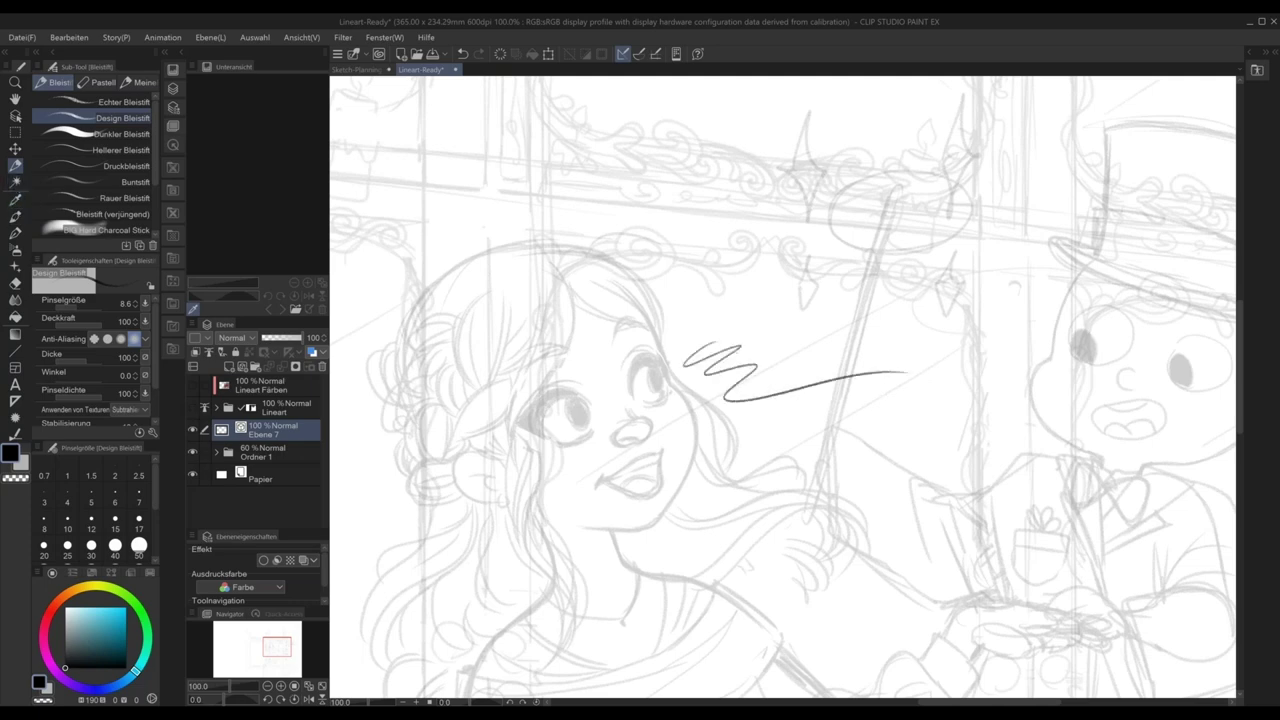
key(ctrl+z)
drag(668, 331, 878, 361)
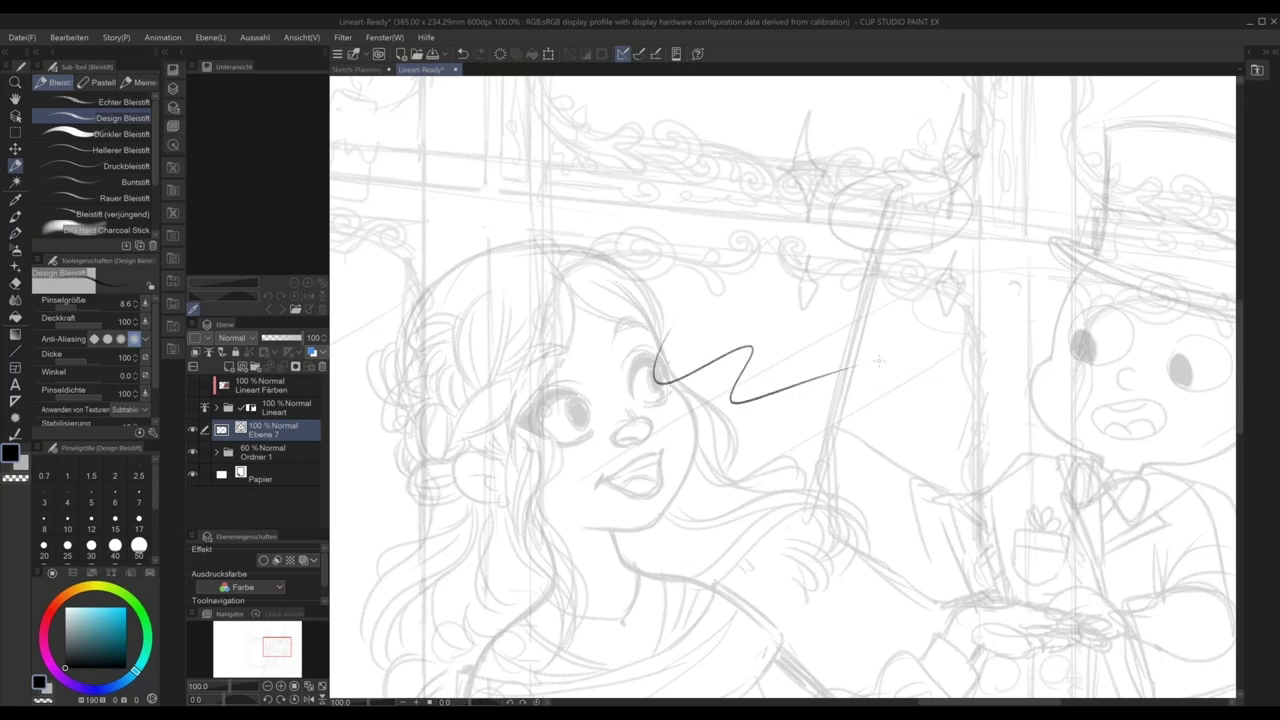
- Bend the zigzag test stroke at several places by adding and pulling vector anchor points
click(17, 433)
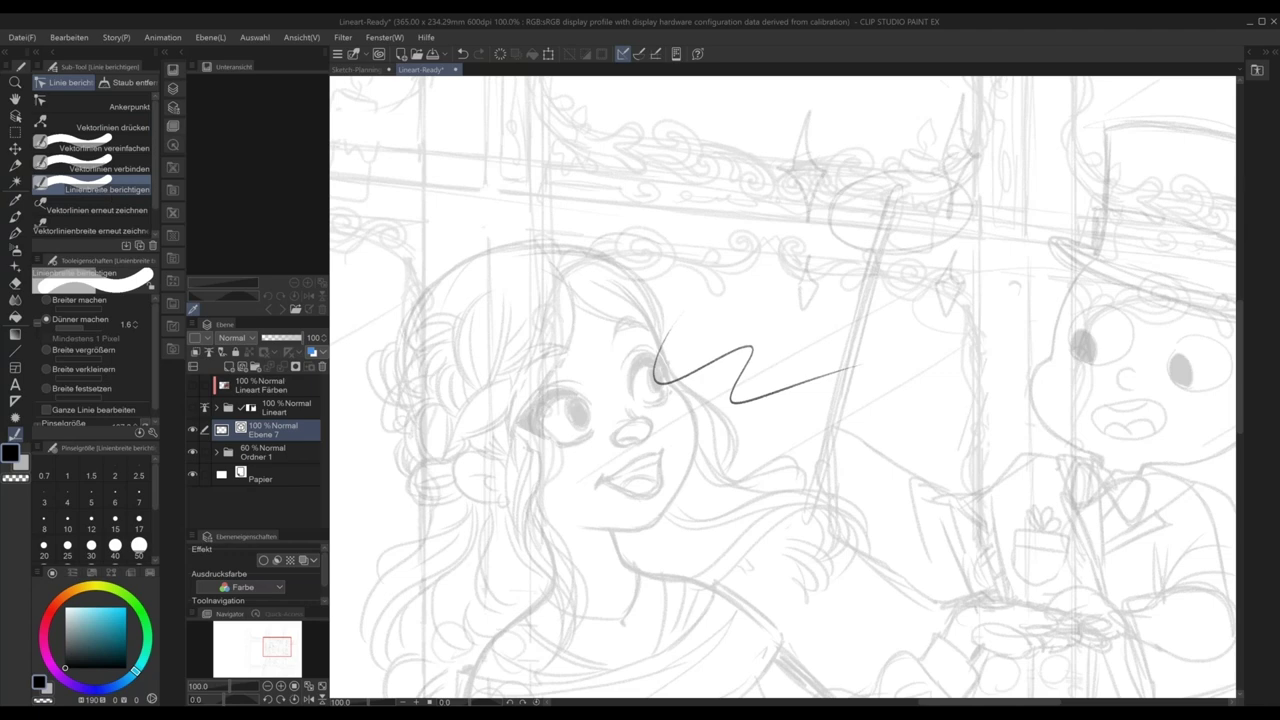
click(125, 106)
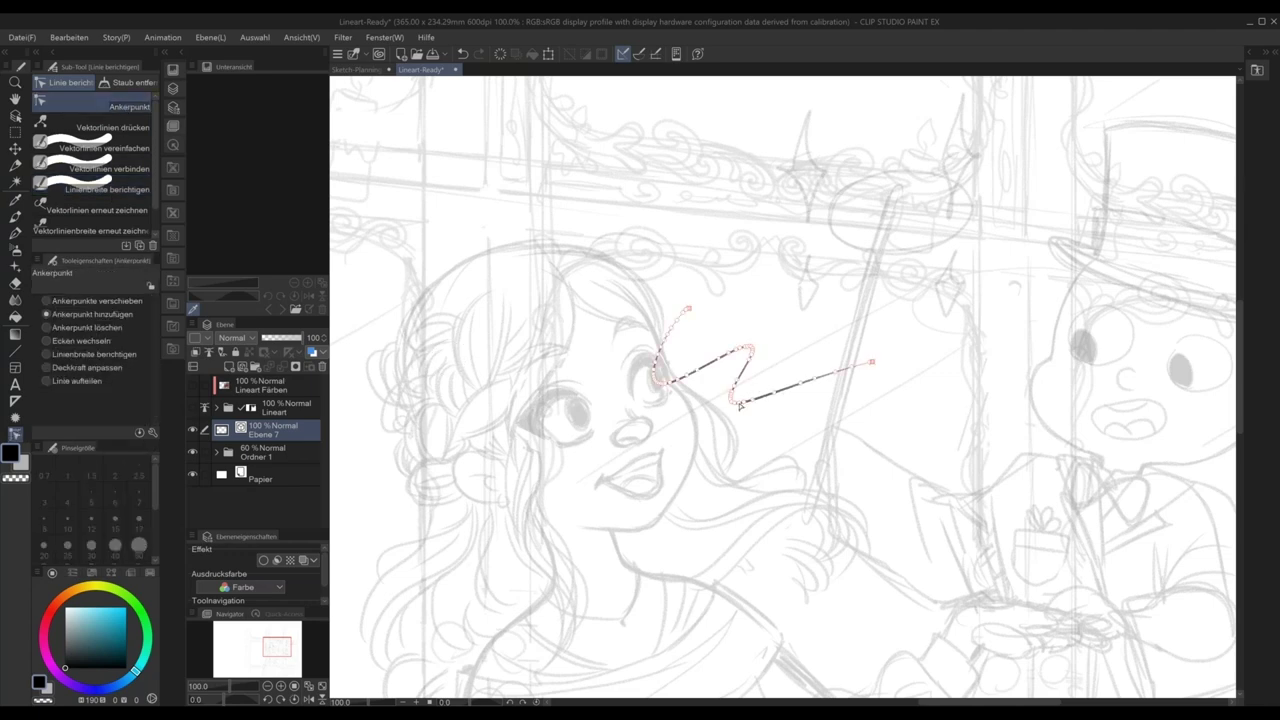
drag(780, 392, 783, 462)
key(ctrl+z)
drag(816, 380, 821, 389)
drag(710, 362, 701, 432)
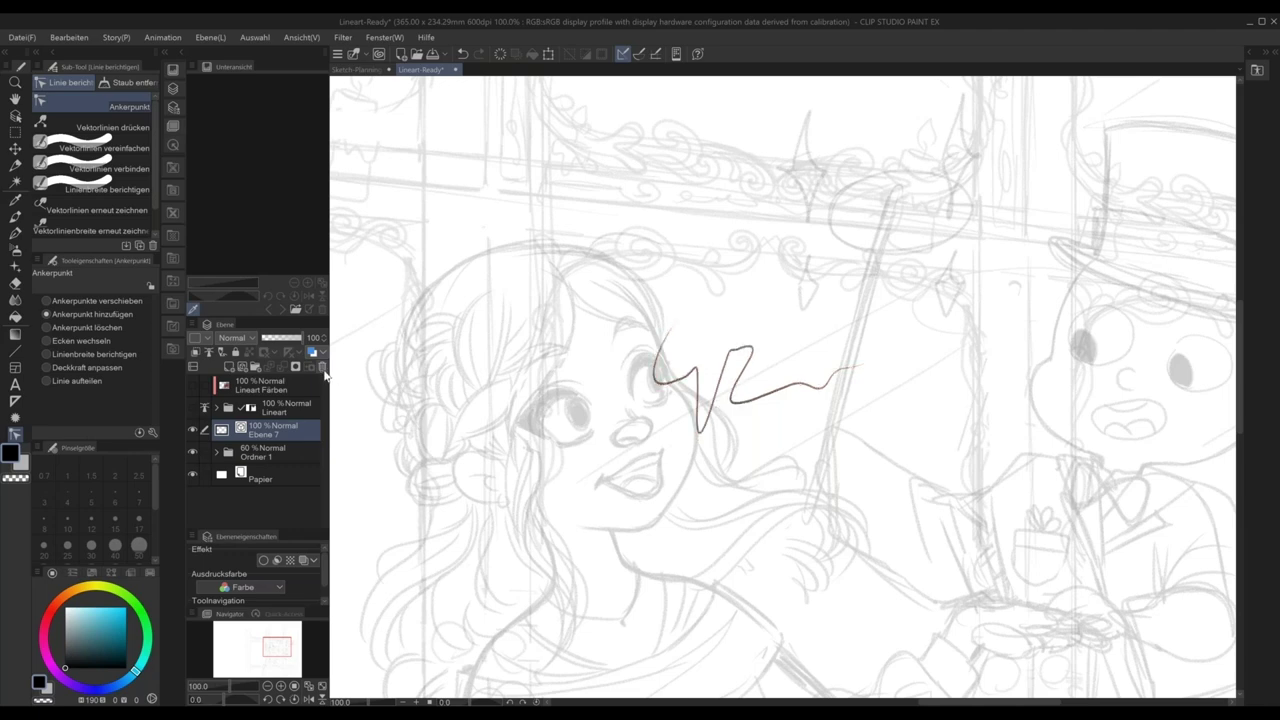
- Delete the test layer, add a fresh vector layer above Ordner 1, and return to the Design Bleistift pencil
click(321, 366)
click(242, 366)
click(16, 168)
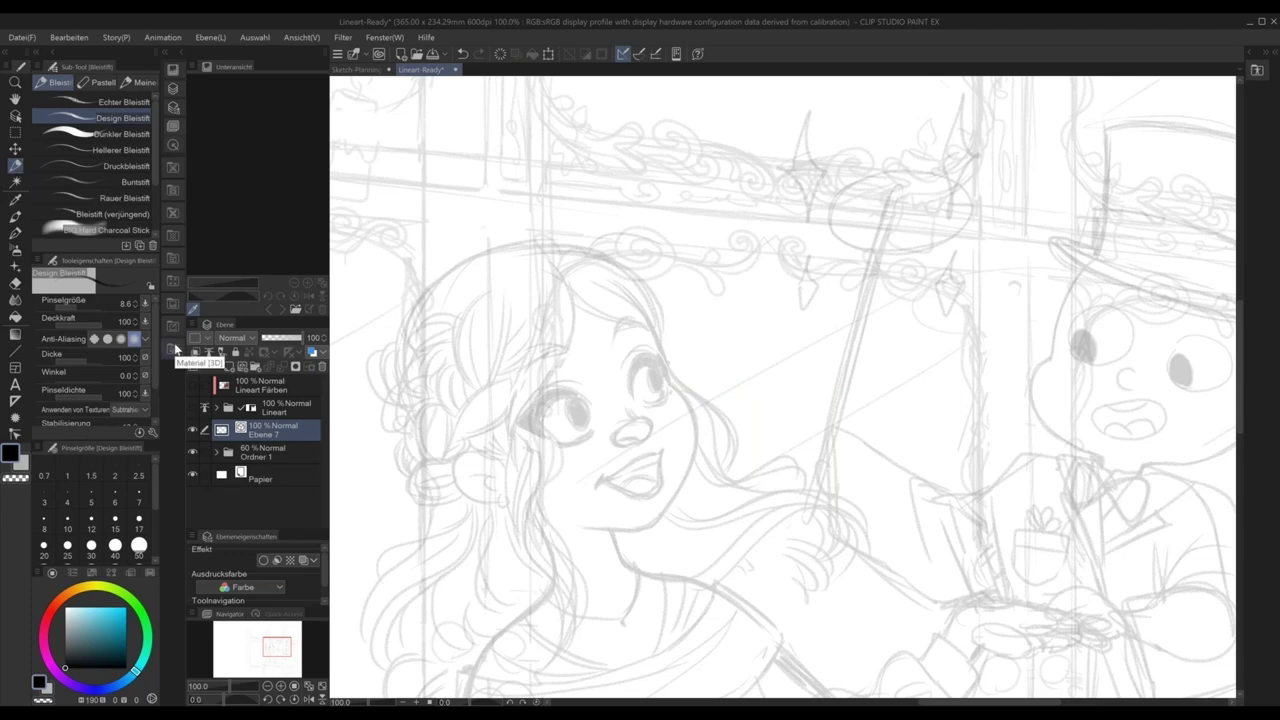
- Trace the outer contour of the girl's face from the forehead past the eye and down the cheek
drag(653, 328, 671, 385)
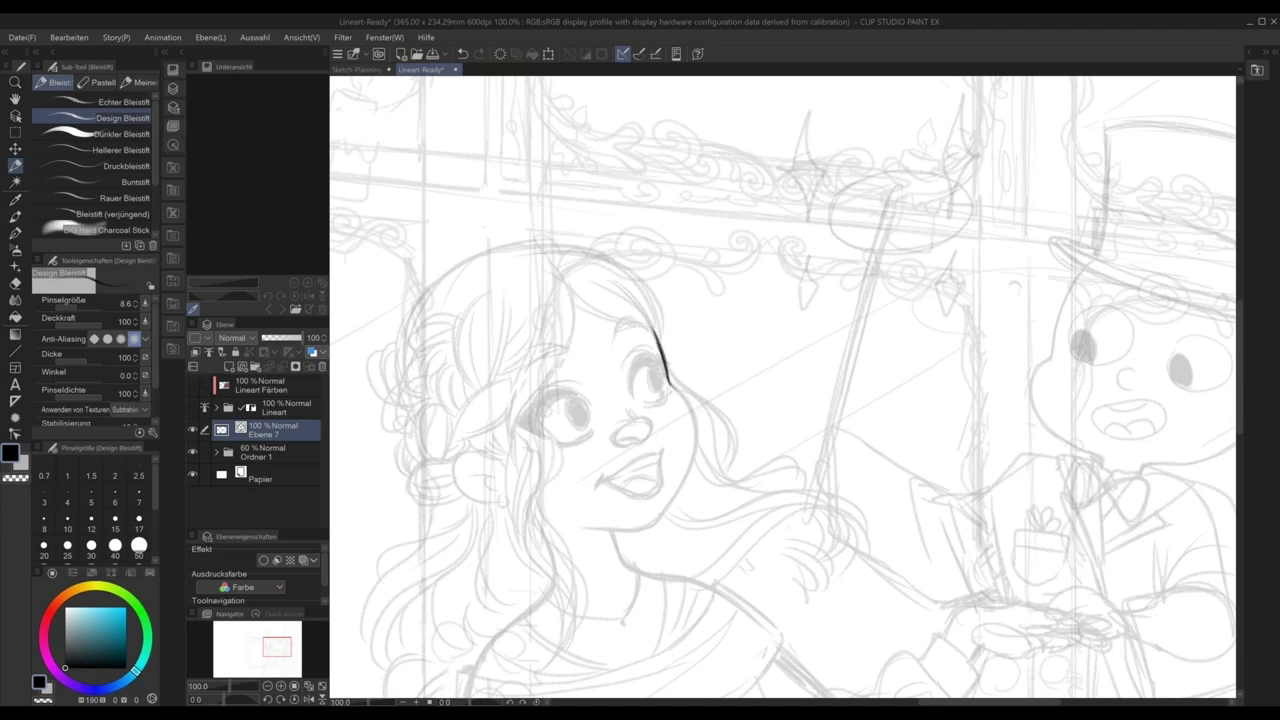
scroll(704, 416, up, 1)
drag(653, 370, 681, 405)
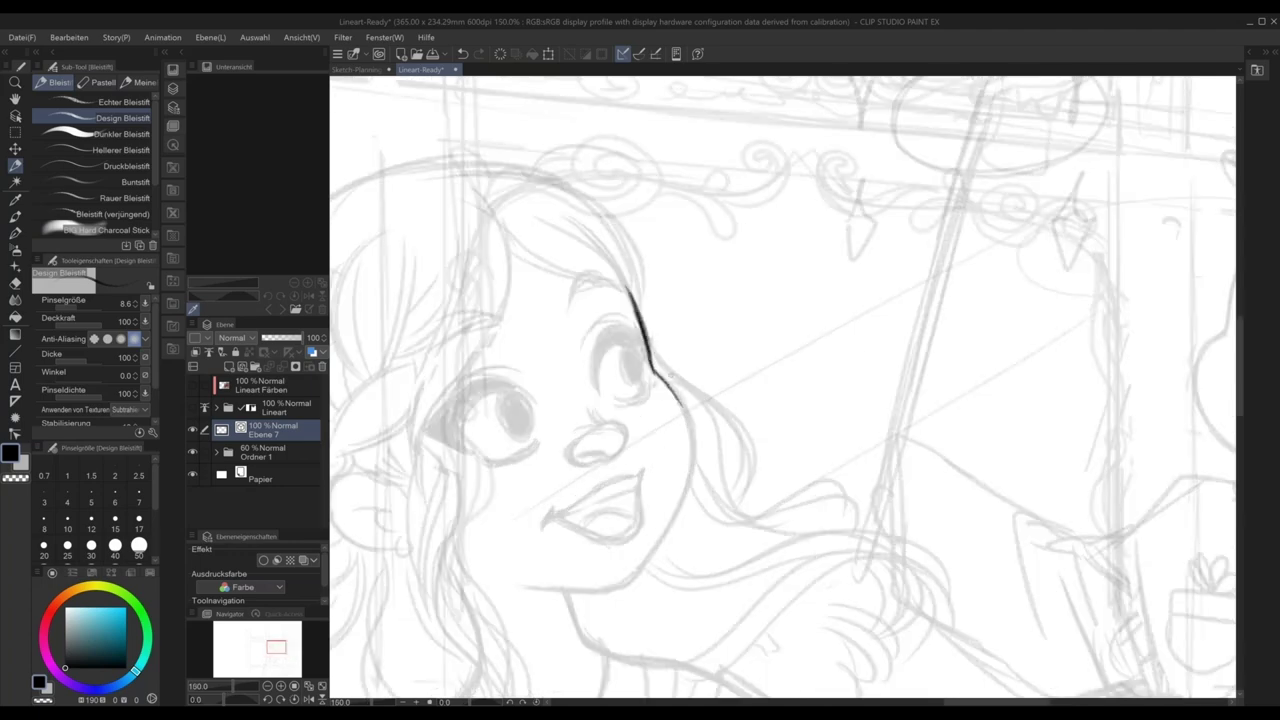
mouse_move(655, 372)
mouse_down()
mouse_move(689, 413)
mouse_move(695, 457)
mouse_move(676, 522)
mouse_move(632, 582)
mouse_up()
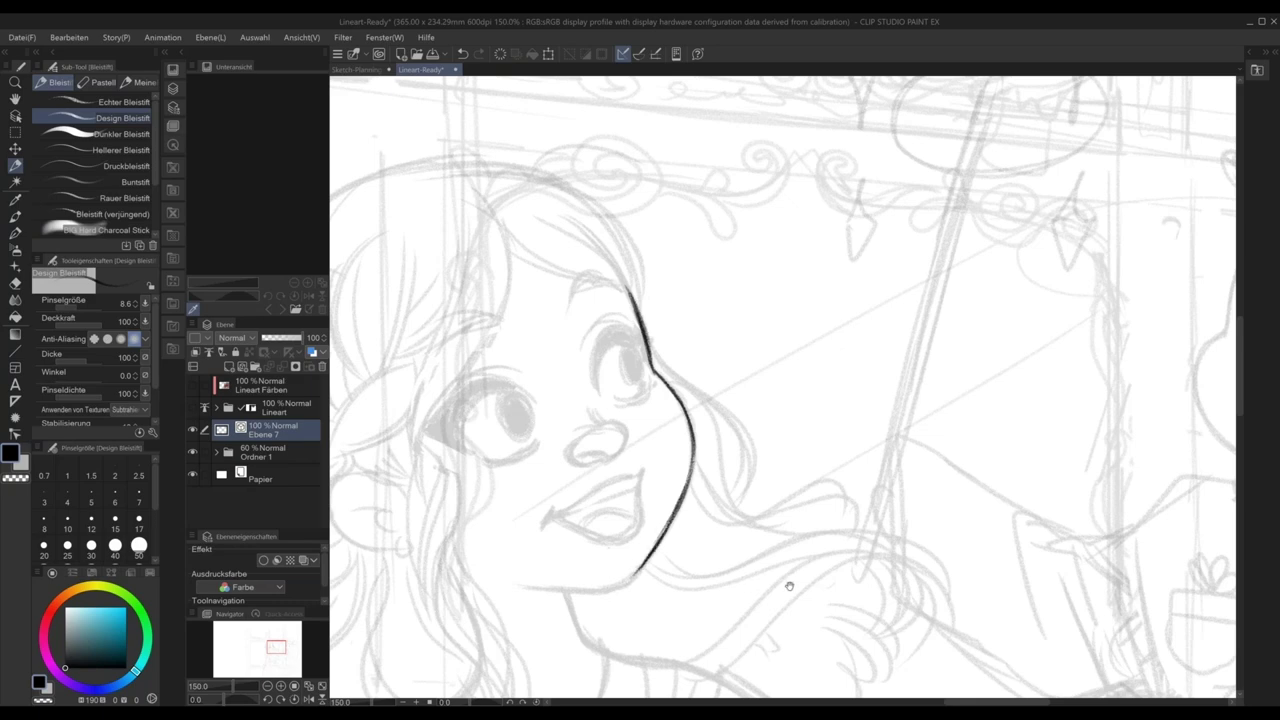
- Continue the face contour around the girl's chin and up along the jawline, rotating the canvas for a comfortable stroke
drag(789, 586, 854, 551)
drag(712, 562, 612, 560)
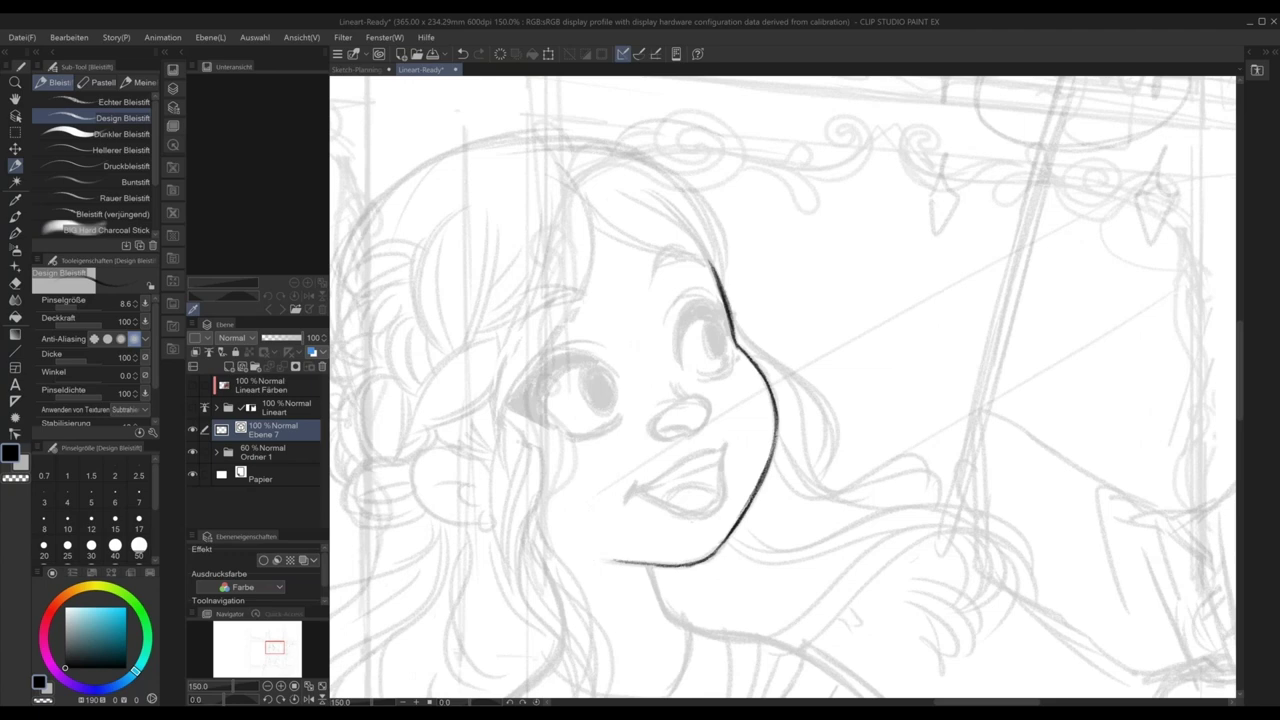
key(shift+space)
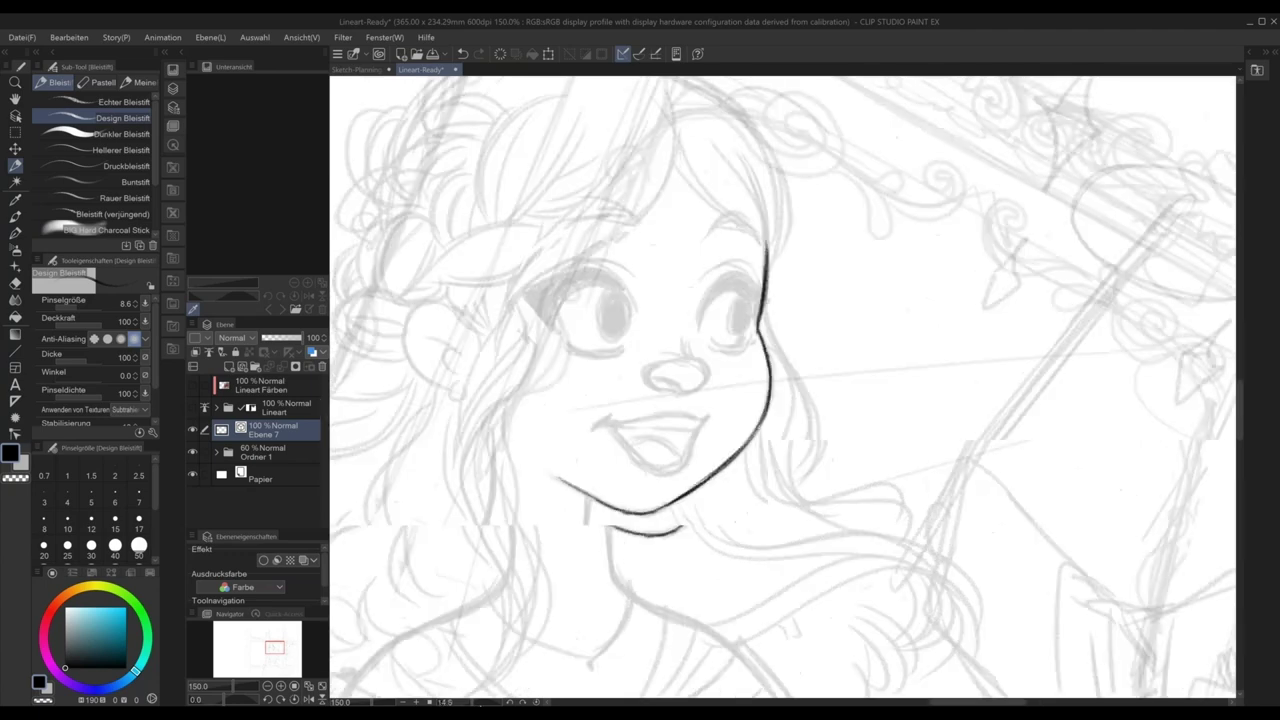
drag(907, 310, 929, 385)
drag(590, 442, 527, 368)
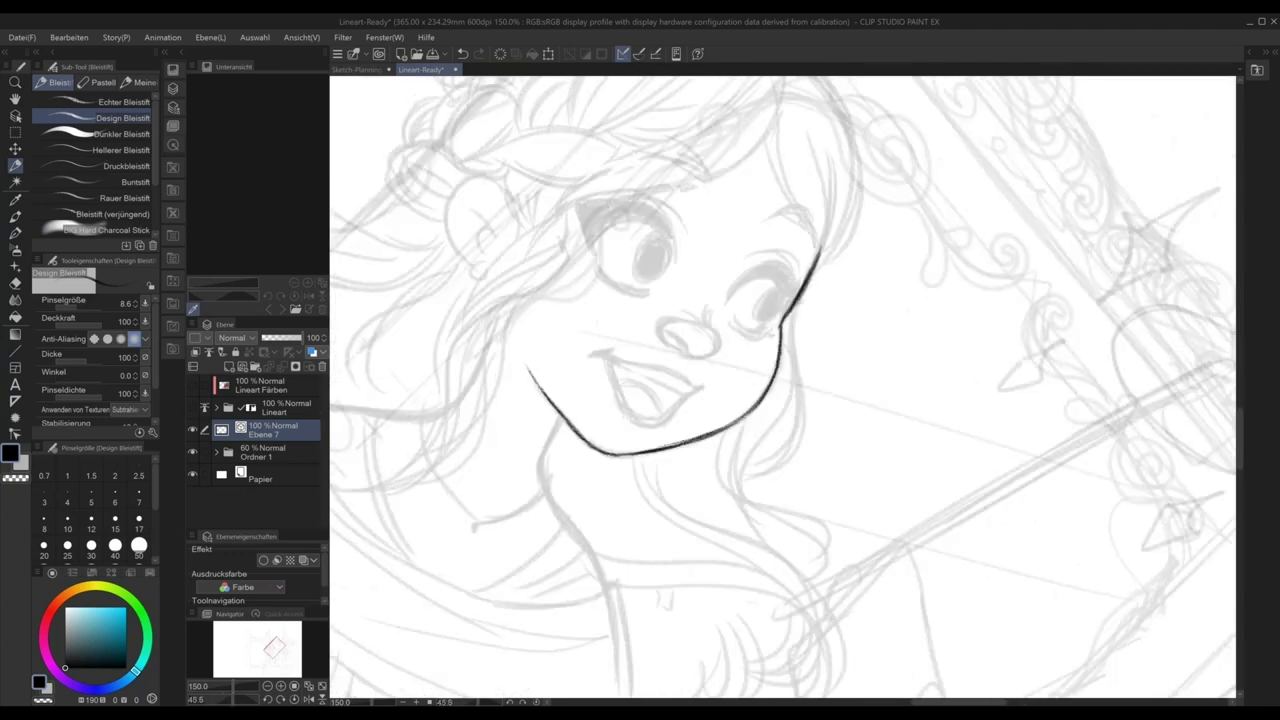
- Draw the dark upper lash line of the girl's far eye, undoing a misplaced stroke
drag(707, 510, 761, 605)
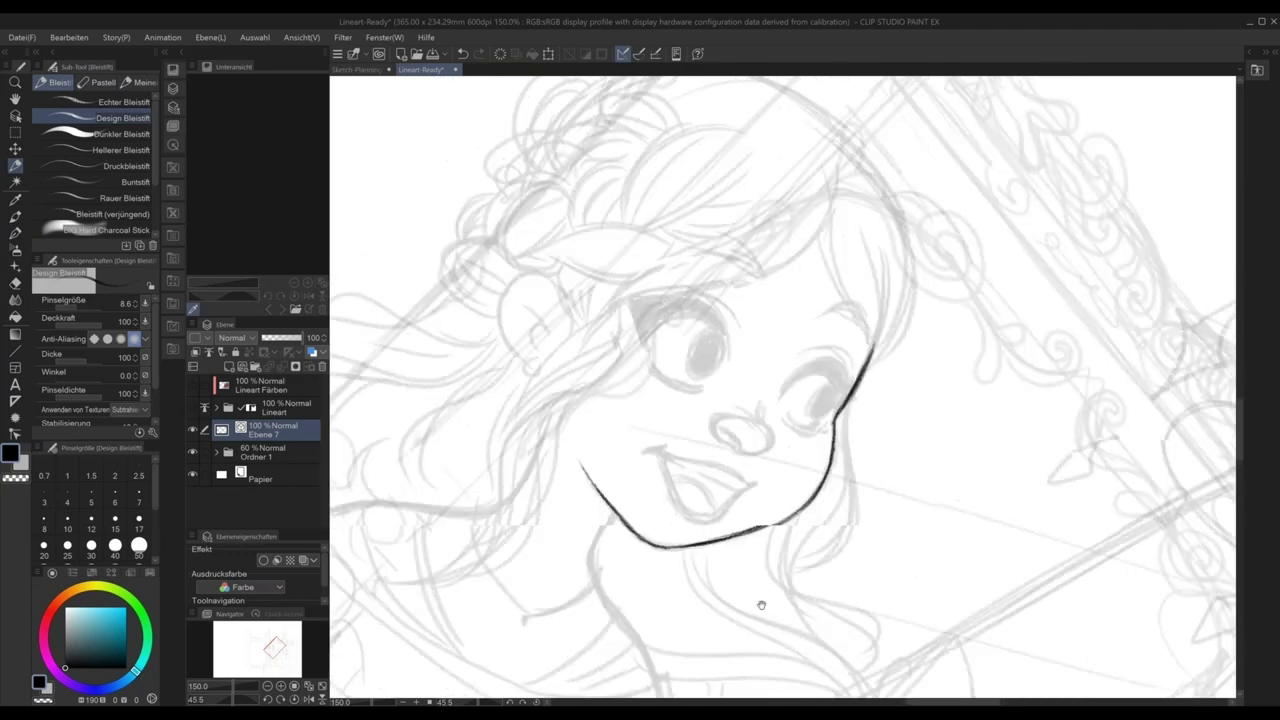
mouse_move(788, 384)
mouse_down()
mouse_move(828, 360)
mouse_move(848, 380)
mouse_move(806, 376)
mouse_move(836, 365)
mouse_move(846, 392)
mouse_move(846, 379)
mouse_up()
key(ctrl+z)
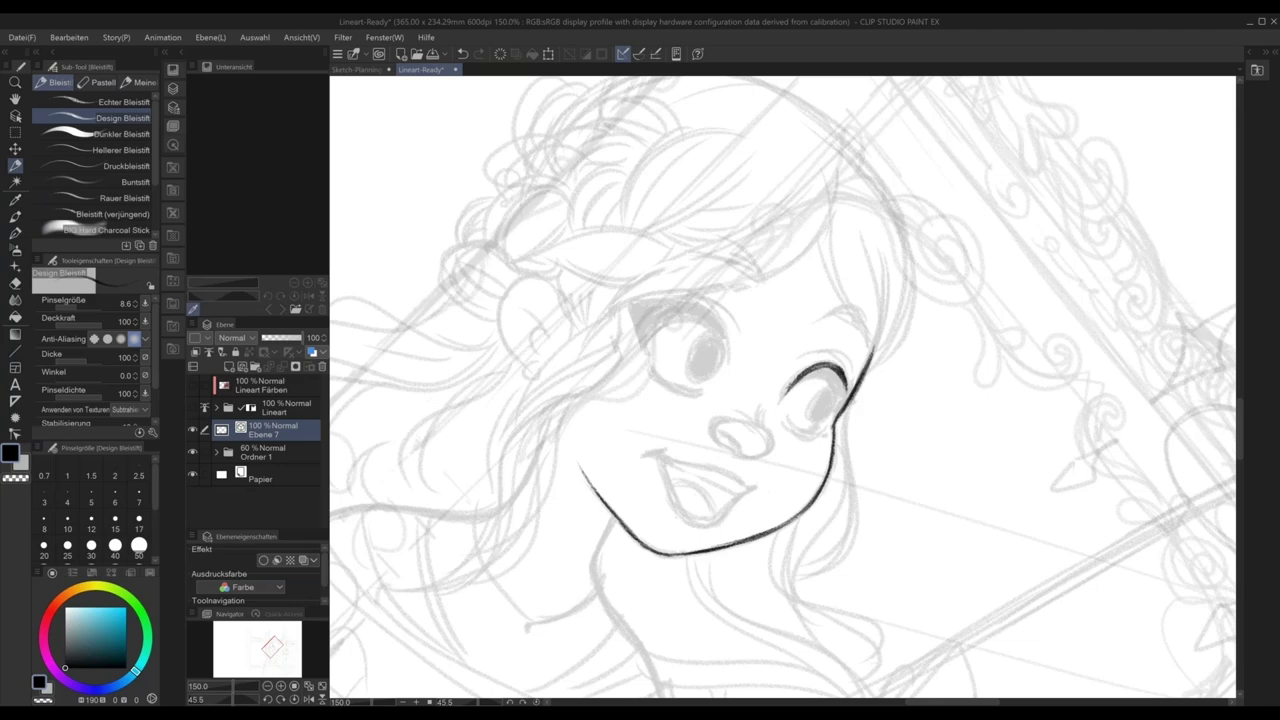
- Open the brush size's pen pressure settings, draw wavy test strokes around the girl's face, and undo them
click(145, 303)
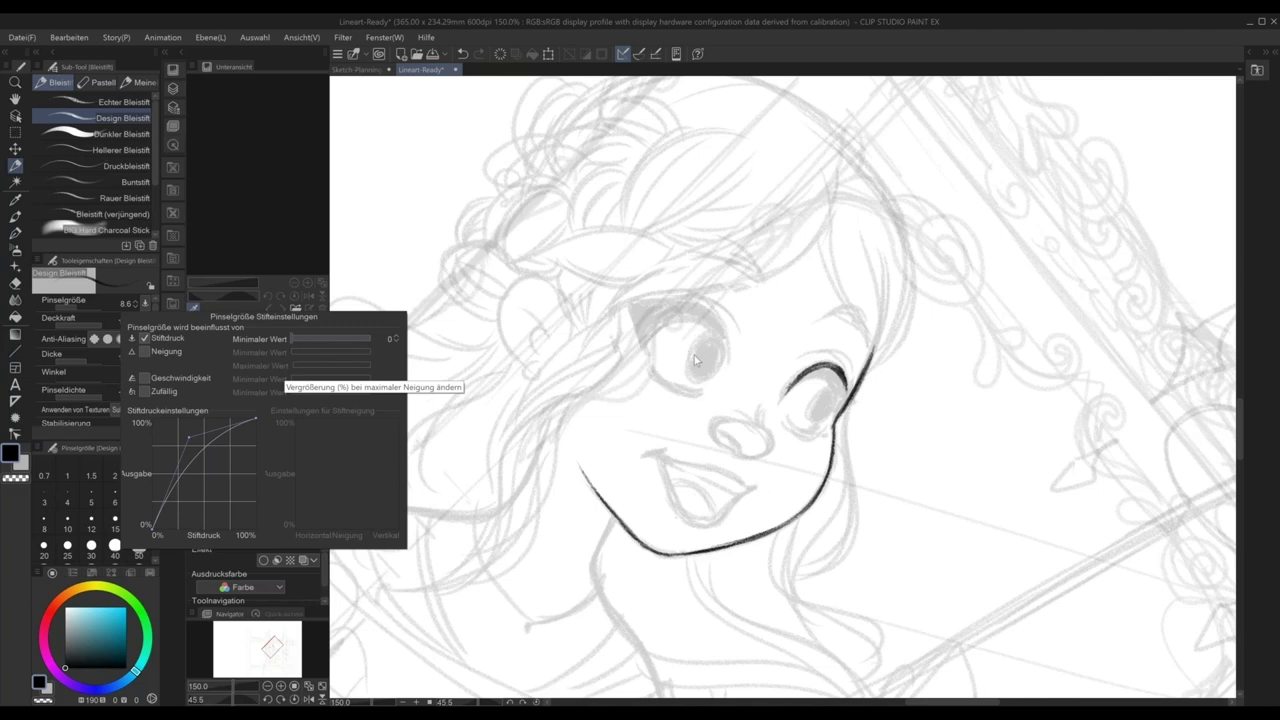
mouse_move(692, 350)
mouse_down()
mouse_move(878, 272)
mouse_move(1022, 330)
mouse_up()
mouse_move(1010, 381)
mouse_down()
mouse_move(993, 420)
mouse_move(872, 536)
mouse_move(793, 561)
mouse_up()
key(ctrl+z)
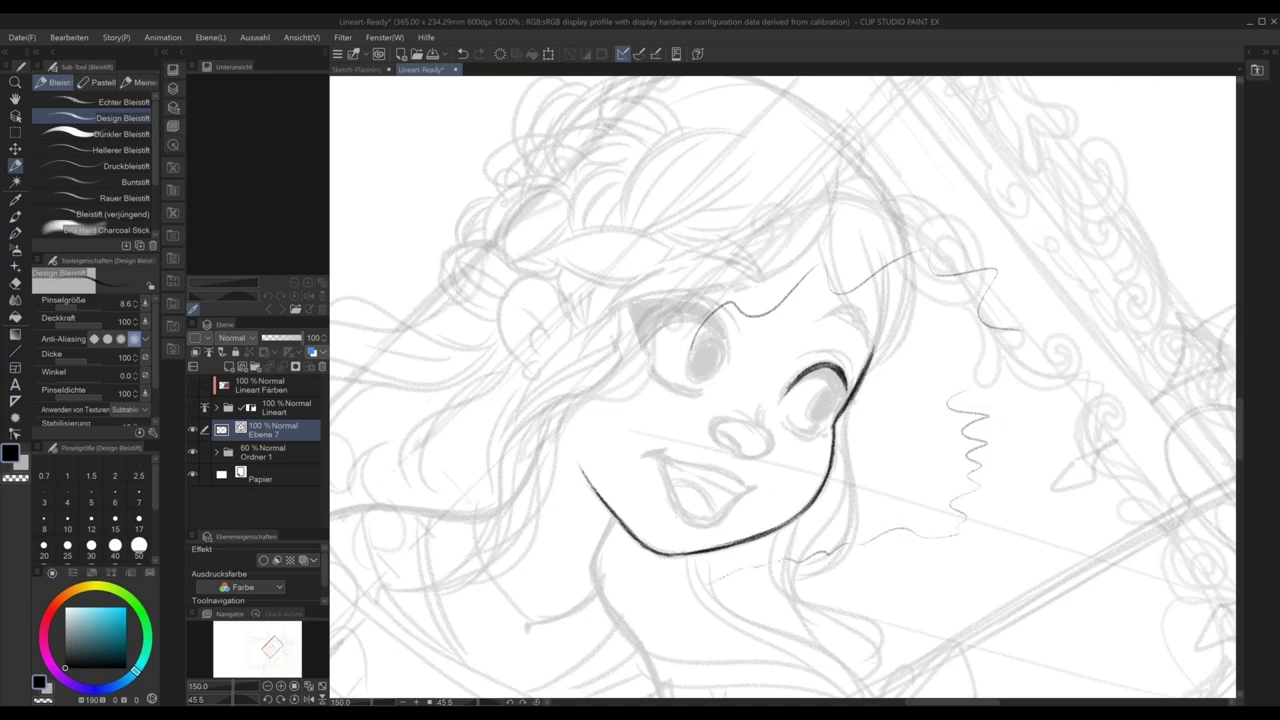
key(ctrl+z)
key(ctrl+z)
- Draw a long wavy pressure test line in the empty area beside the girl's cheek, replacing a shorter undone attempt
mouse_move(945, 346)
mouse_down()
mouse_move(952, 388)
mouse_move(1010, 441)
mouse_up()
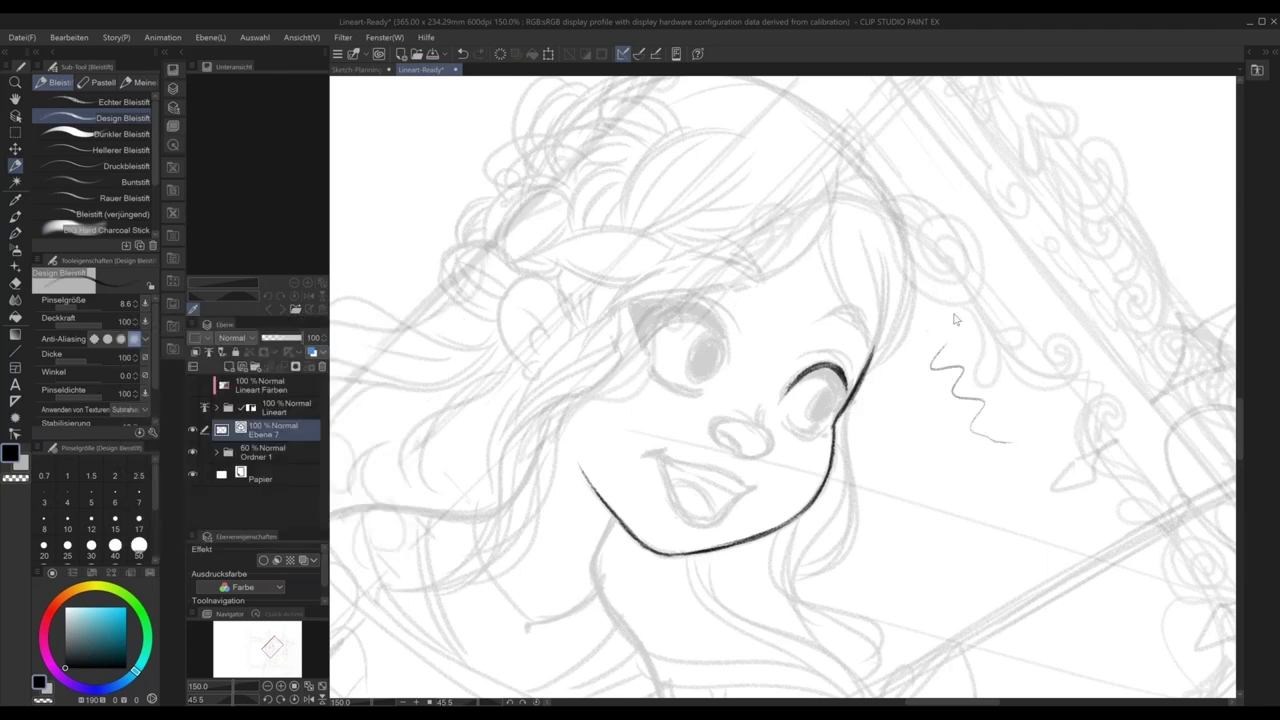
key(ctrl+z)
mouse_move(925, 327)
mouse_down()
mouse_move(970, 517)
mouse_move(948, 540)
mouse_move(887, 533)
mouse_move(825, 547)
mouse_move(789, 578)
mouse_up()
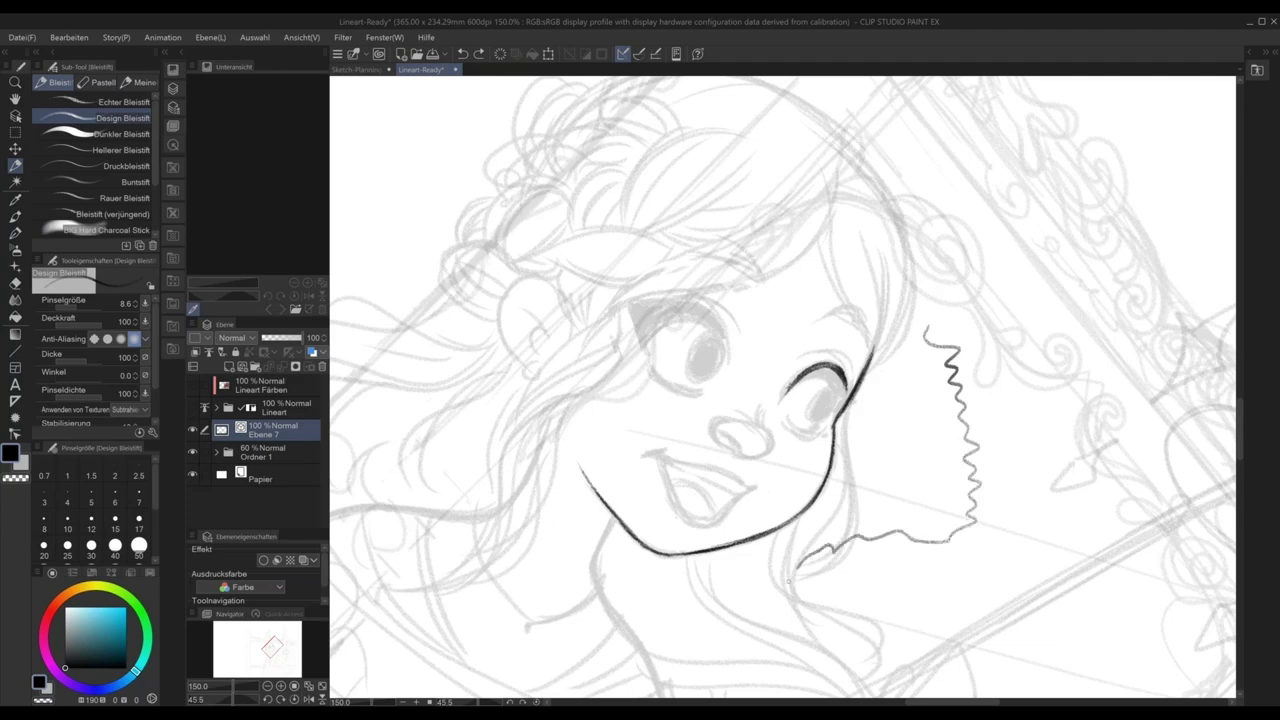
- Reopen and close the brush size's pen pressure settings, and undo the long wavy test line beside the girl's cheek
click(145, 303)
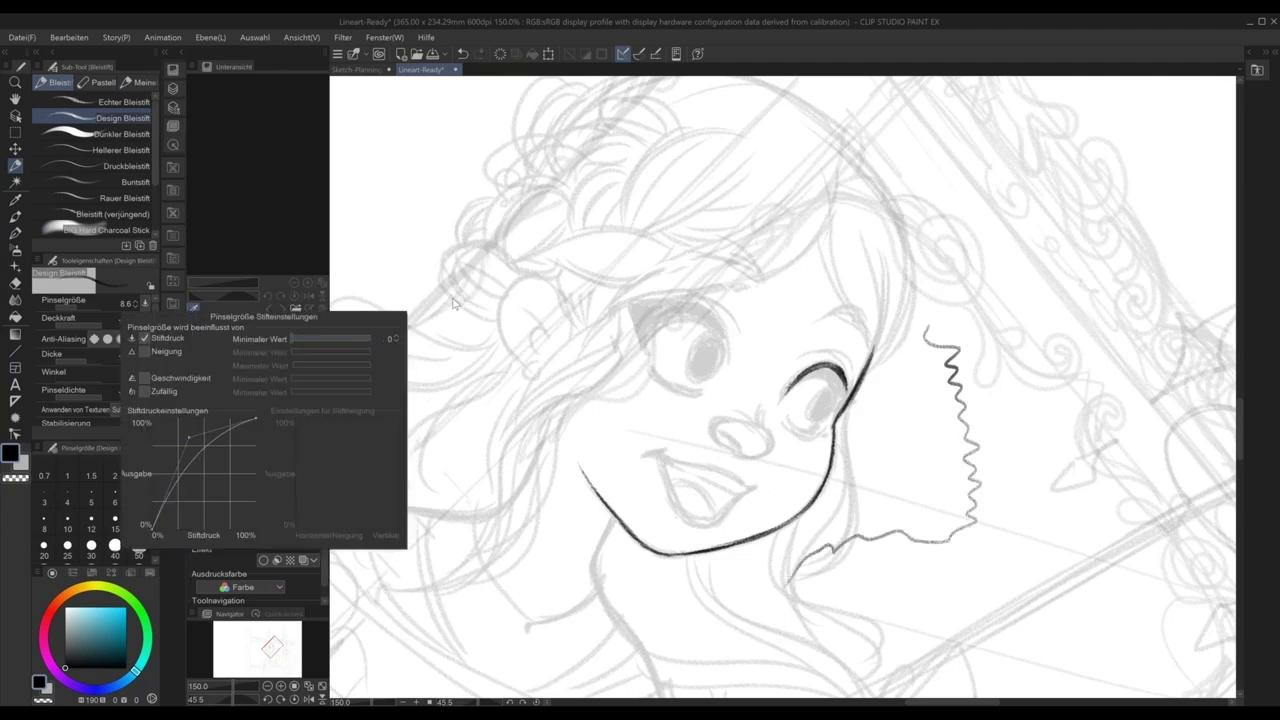
click(666, 505)
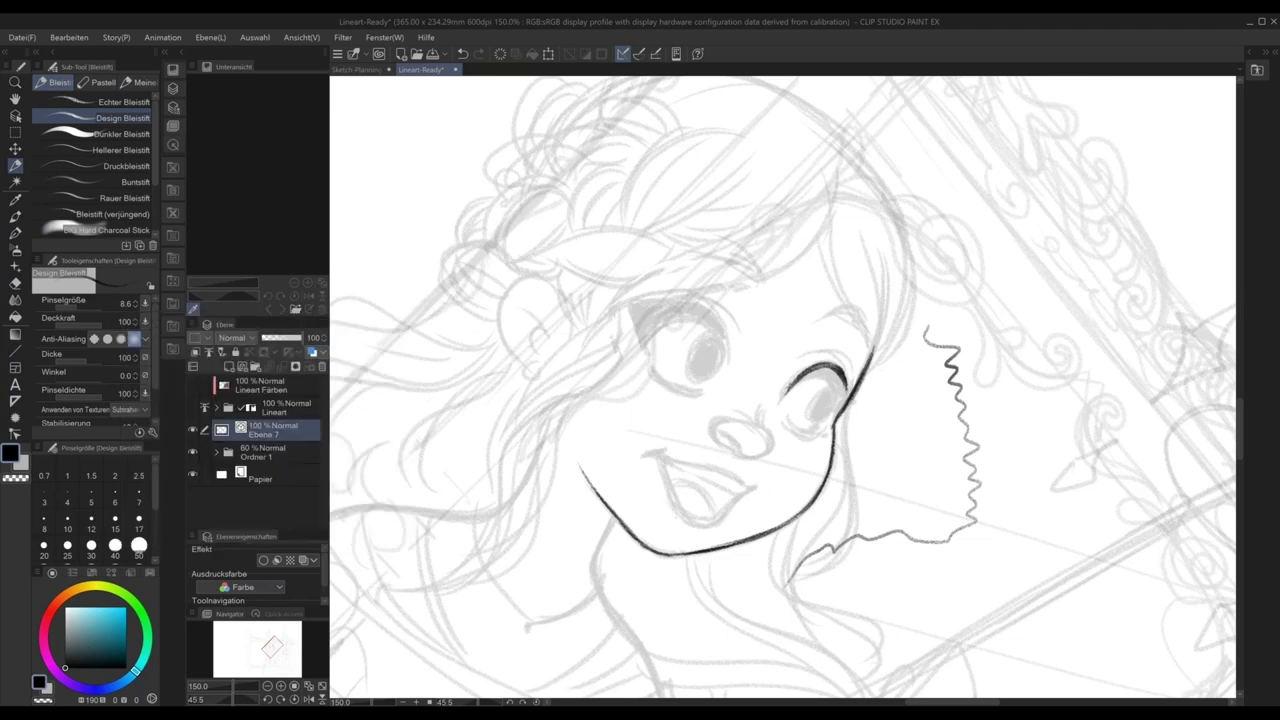
key(ctrl+z)
- Draw two parallel curved strand lines in the gathered hair at the side of the girl's head
mouse_move(824, 366)
mouse_down()
mouse_move(846, 404)
mouse_move(796, 430)
mouse_move(828, 434)
mouse_move(868, 467)
mouse_move(883, 326)
mouse_move(896, 357)
mouse_up()
mouse_move(570, 320)
mouse_down()
mouse_move(574, 408)
mouse_move(604, 436)
mouse_up()
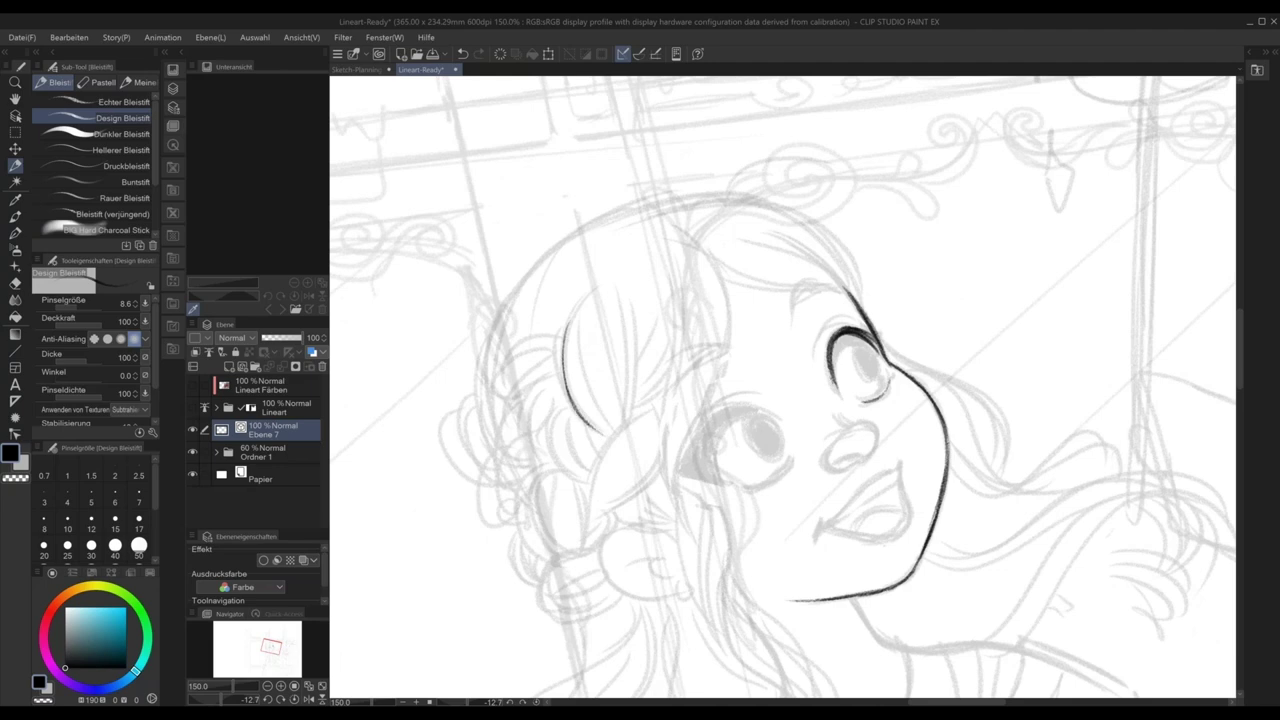
drag(577, 321, 608, 430)
- Raise the pencil's stabilisation to 100 and try large sweeping test strokes across the girl's head
scroll(149, 410, down, 2)
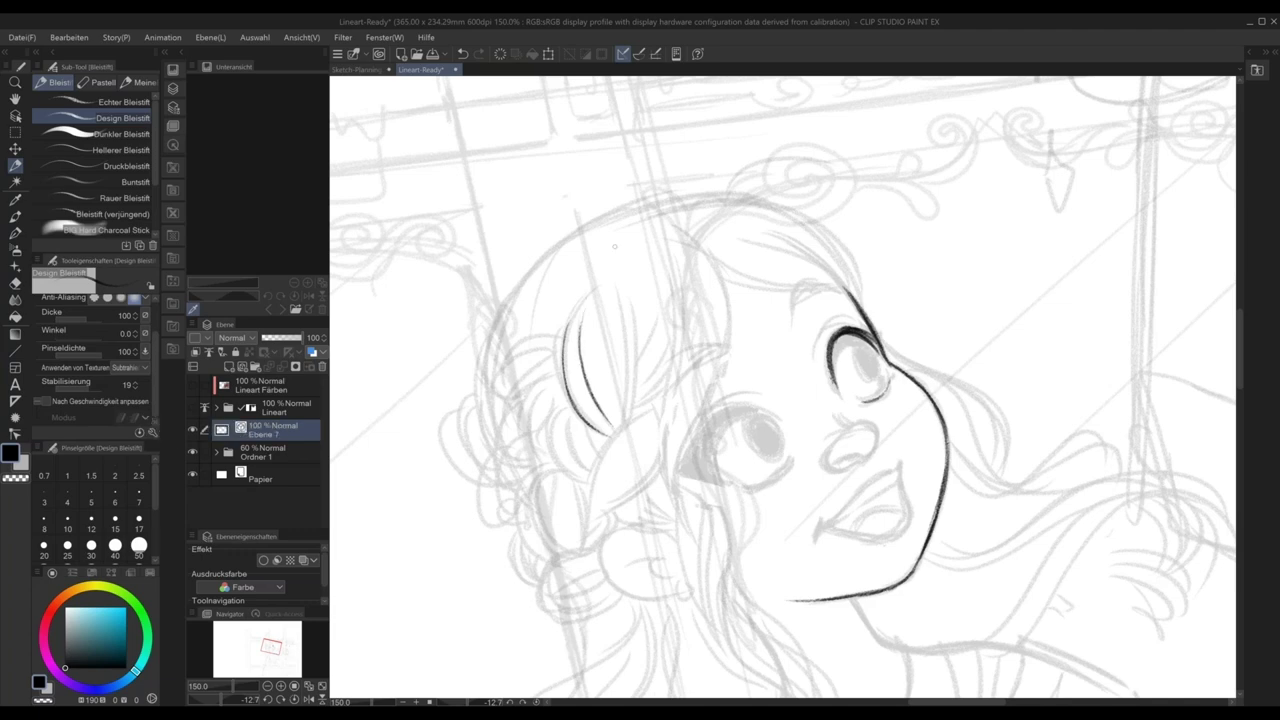
click(96, 388)
drag(781, 425, 852, 234)
drag(977, 190, 996, 188)
key(ctrl+z)
drag(576, 345, 1034, 218)
key(ctrl+z)
mouse_move(507, 247)
mouse_down()
mouse_move(536, 270)
mouse_move(890, 256)
mouse_move(852, 325)
mouse_move(620, 377)
mouse_up()
drag(1028, 296, 638, 376)
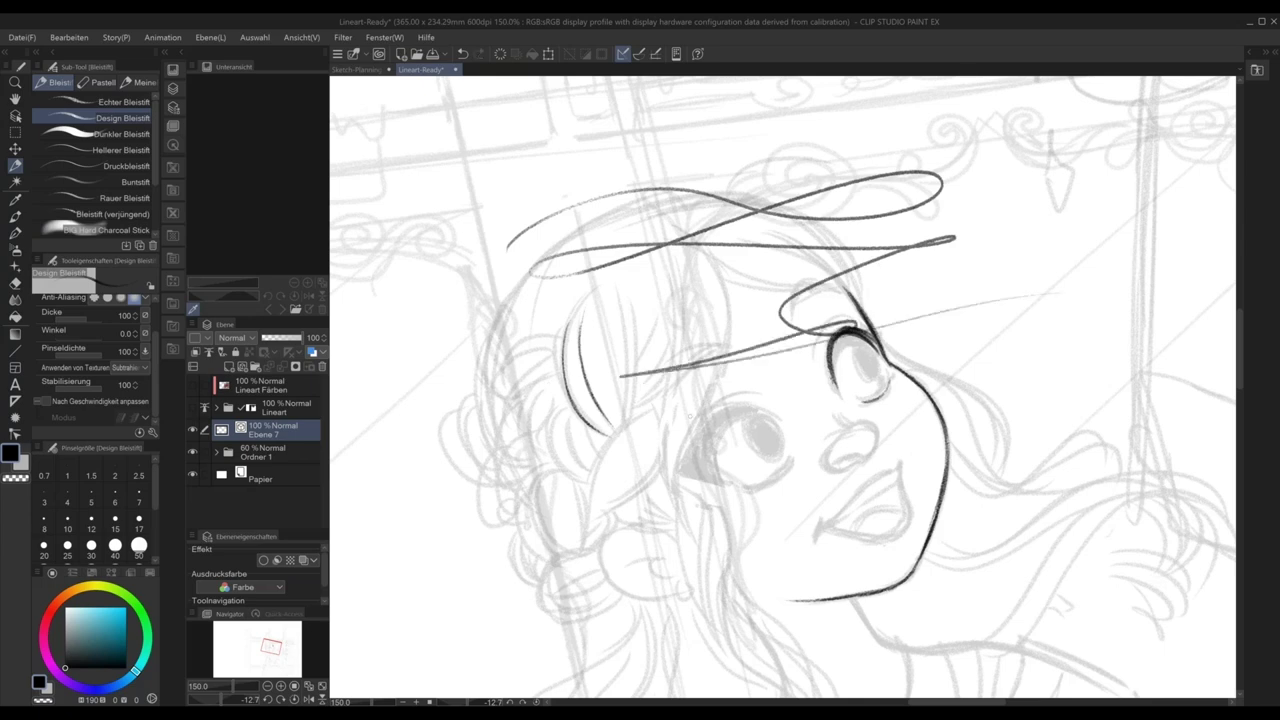
- Undo the sweeping test strokes, and draw and undo one long smooth line across the girl's head
key(ctrl+z)
key(ctrl+z)
key(ctrl+z)
key(ctrl+z)
mouse_move(462, 330)
mouse_down()
mouse_move(966, 146)
mouse_move(584, 263)
mouse_move(1007, 198)
mouse_up()
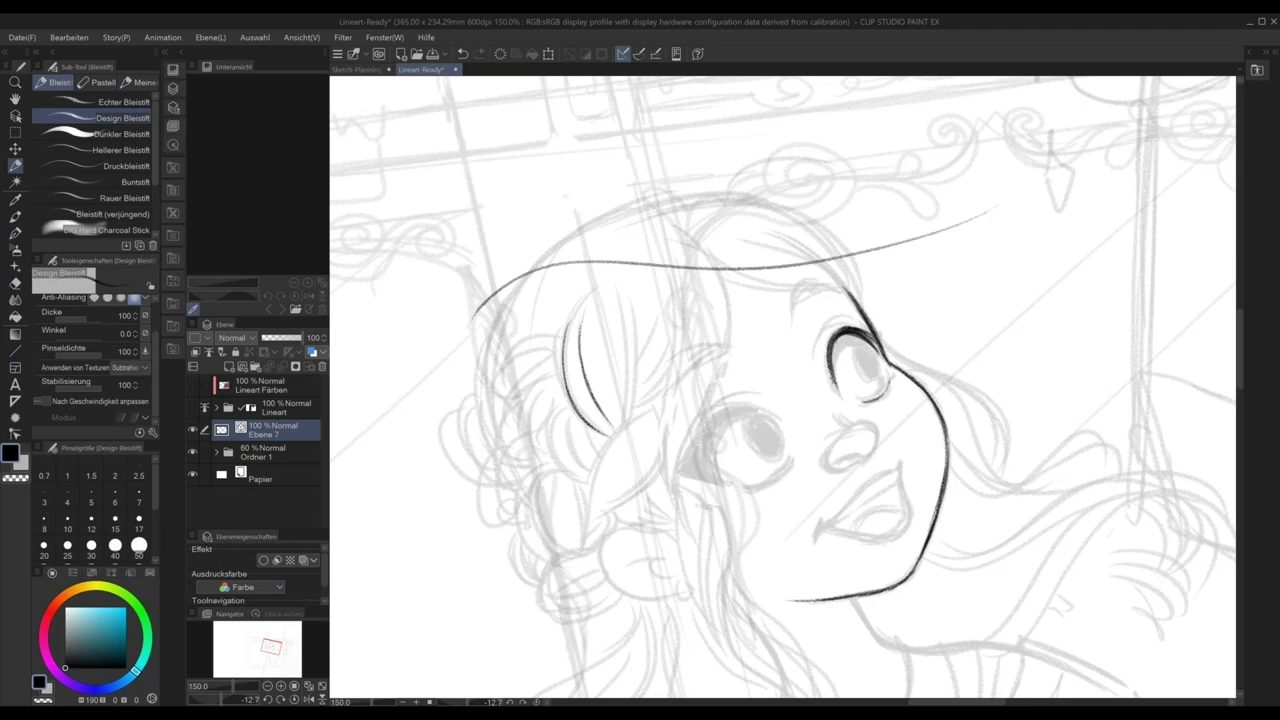
key(ctrl+z)
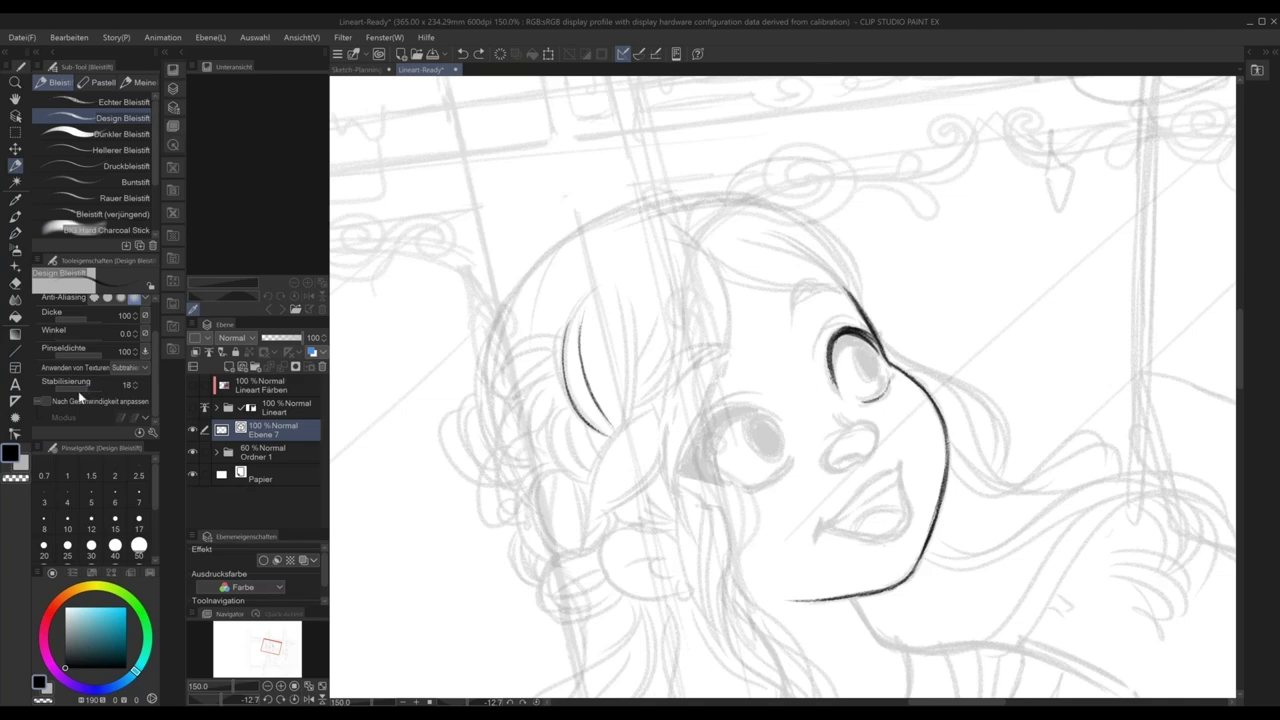
- Set the stabilisation to 16 and draw further strand lines in the girl's gathered hair, undoing misplaced strokes
drag(628, 374, 623, 422)
mouse_move(628, 360)
mouse_down()
mouse_move(623, 422)
mouse_move(622, 318)
mouse_move(633, 410)
mouse_move(594, 480)
mouse_up()
key(ctrl+z)
key(ctrl+z)
key(ctrl+z)
- Ink the curved lock above the girl's ear and add short curves along its outer side
drag(608, 436, 583, 542)
drag(660, 450, 599, 515)
drag(612, 433, 582, 520)
drag(595, 460, 584, 528)
mouse_move(549, 423)
mouse_down()
mouse_move(576, 480)
mouse_move(587, 483)
mouse_move(572, 446)
mouse_move(591, 471)
mouse_up()
drag(567, 437, 581, 467)
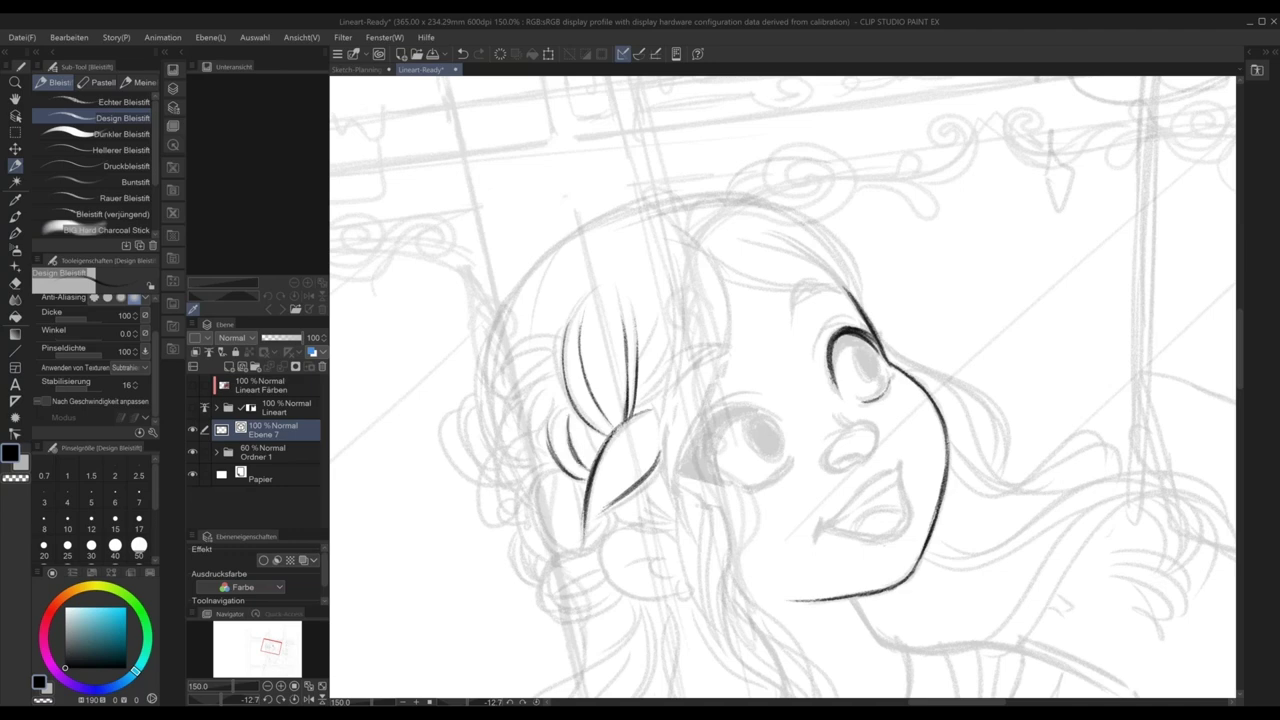
- Add fine strand lines converging where the girl's hair is gathered above the inked lock
drag(577, 417, 598, 461)
mouse_move(586, 425)
mouse_down()
mouse_move(591, 439)
mouse_move(620, 424)
mouse_up()
drag(610, 364, 618, 418)
drag(647, 346, 637, 360)
drag(667, 296, 640, 391)
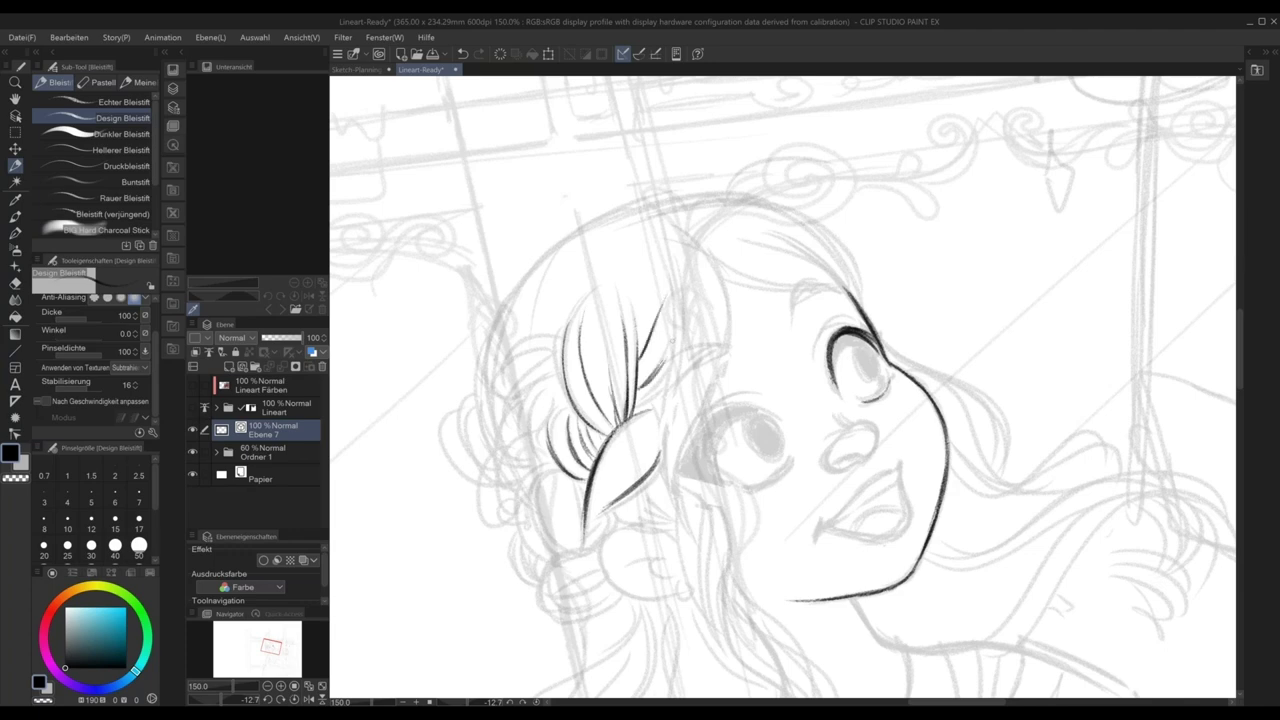
- Reset the canvas rotation and delete the demonstration line art layer Ebene 7
key(ctrl+minus)
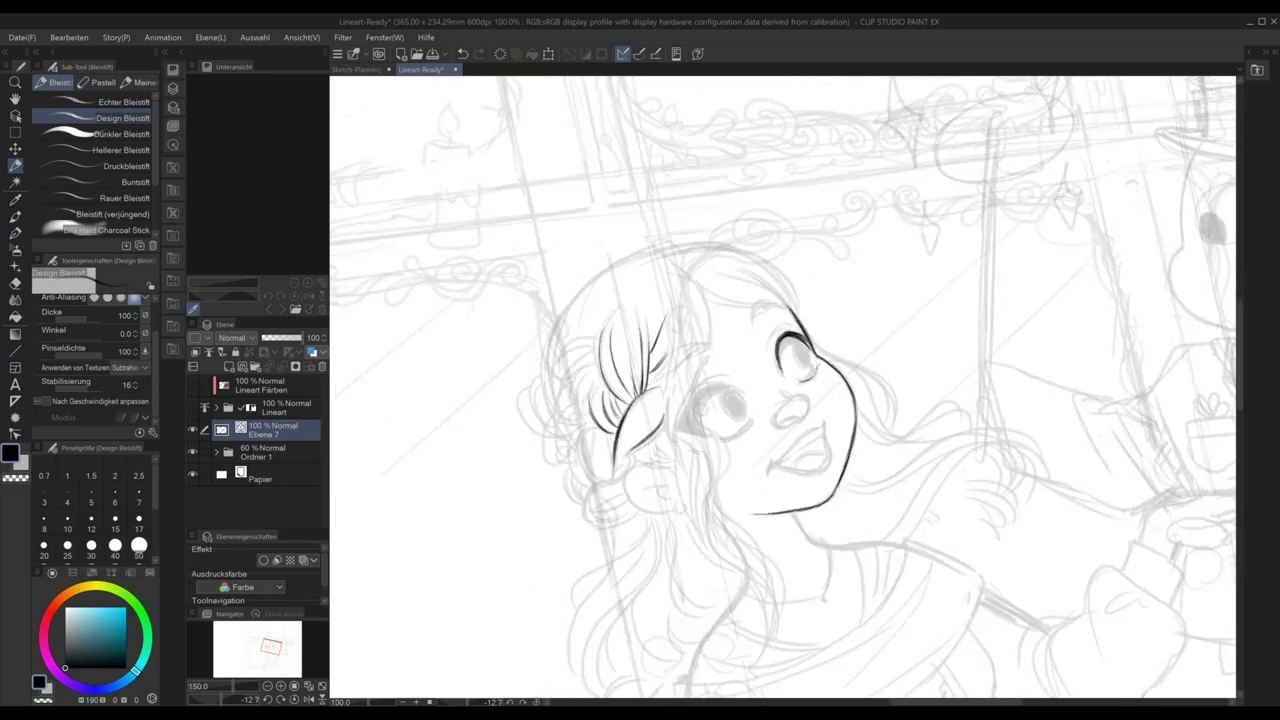
key(ctrl+minus)
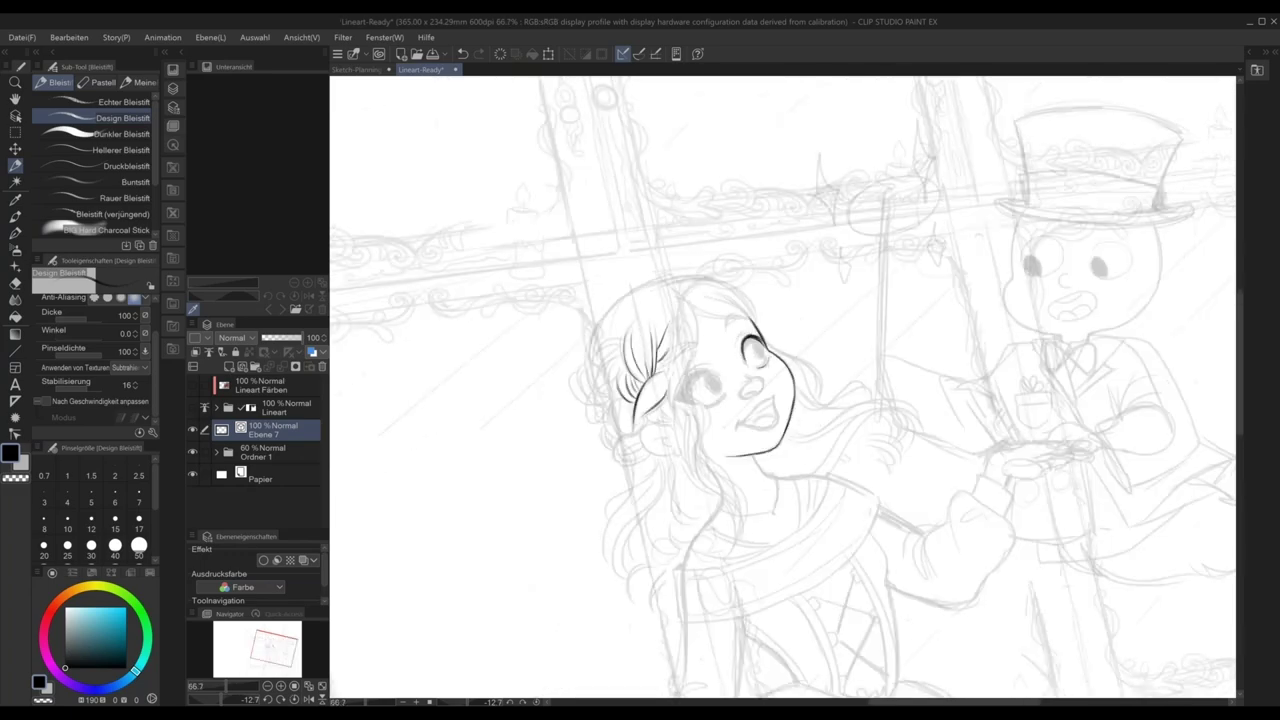
click(536, 702)
drag(546, 675, 502, 689)
click(321, 366)
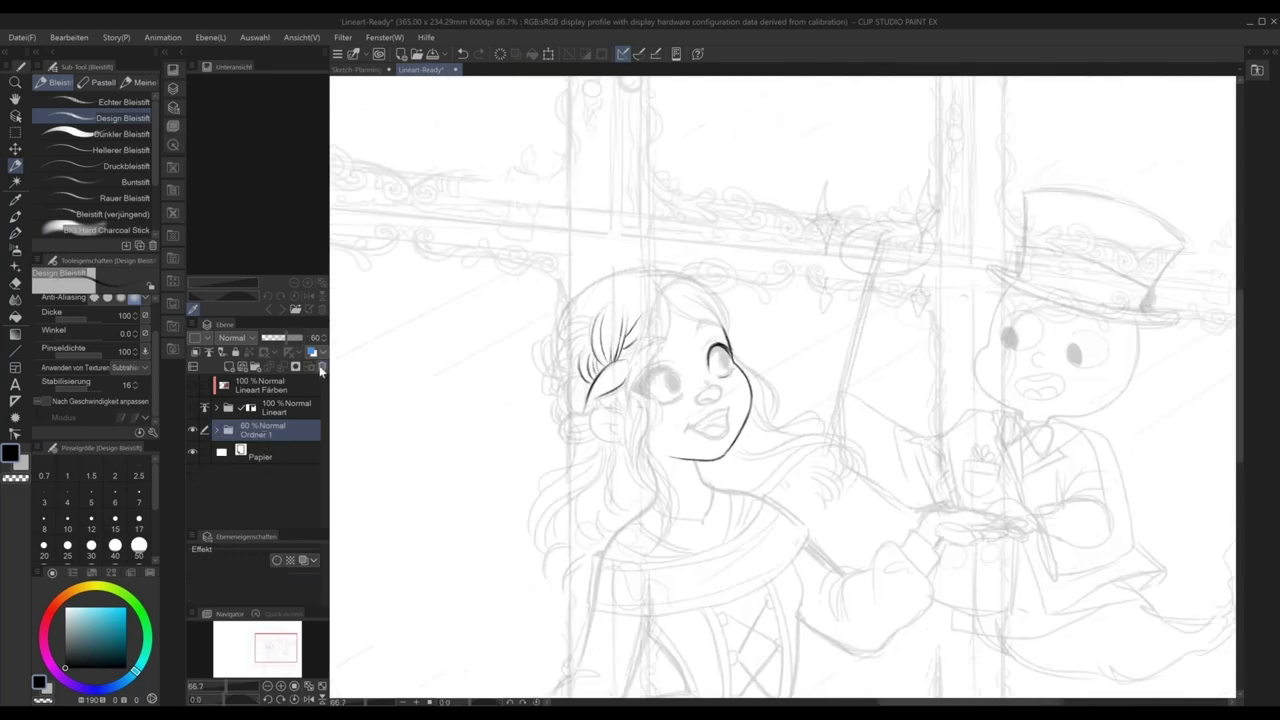
click(321, 366)
- Make the finished Lineart folder visible and expand it to reveal its individual layers
click(216, 408)
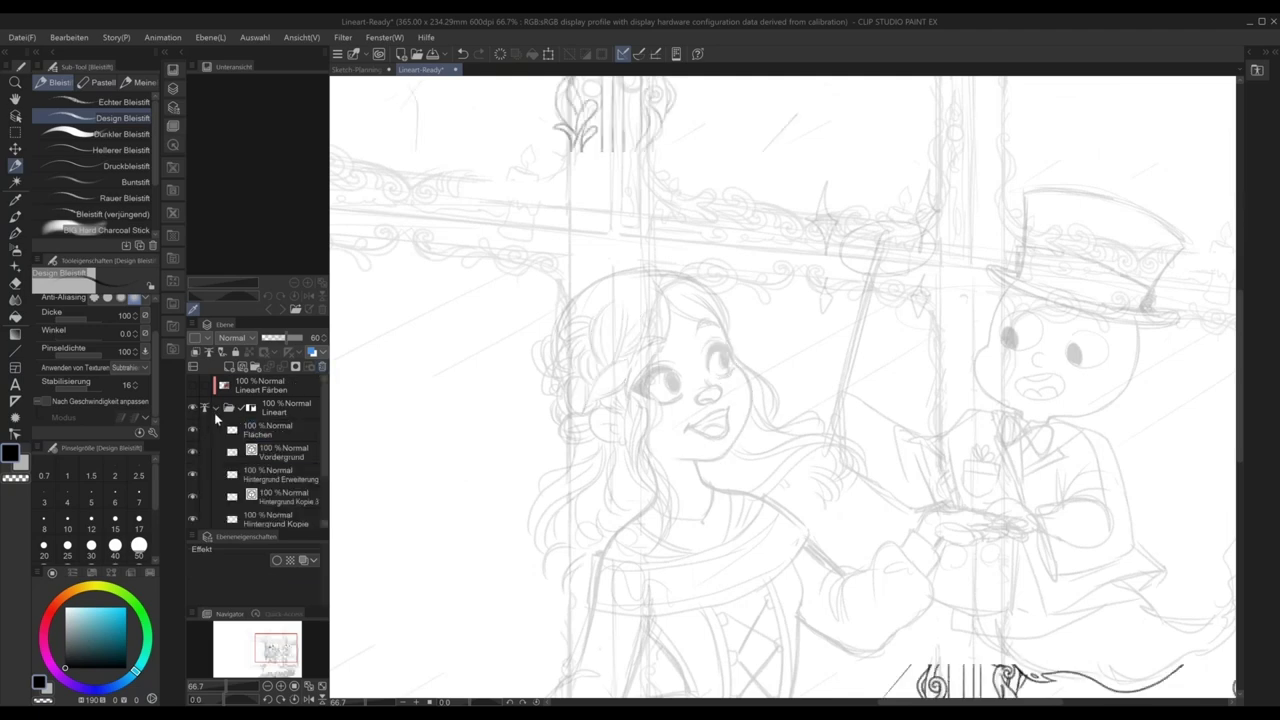
drag(323, 430, 323, 503)
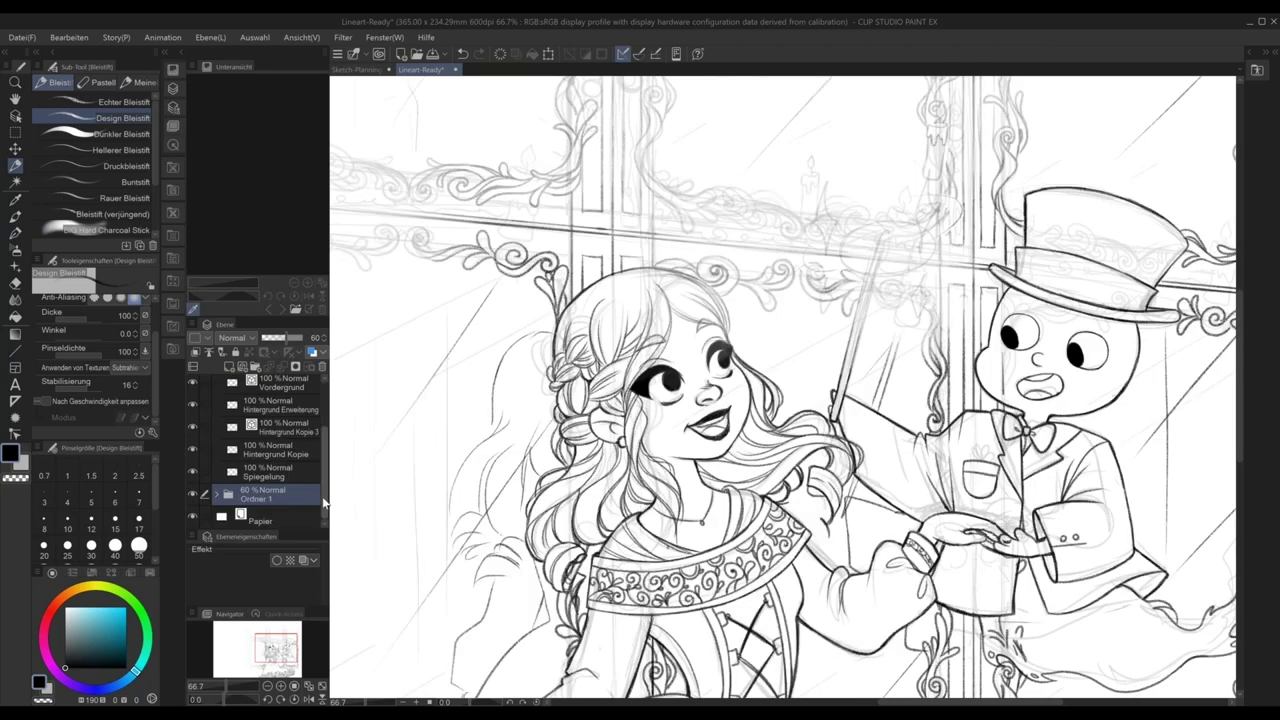
drag(323, 450, 323, 426)
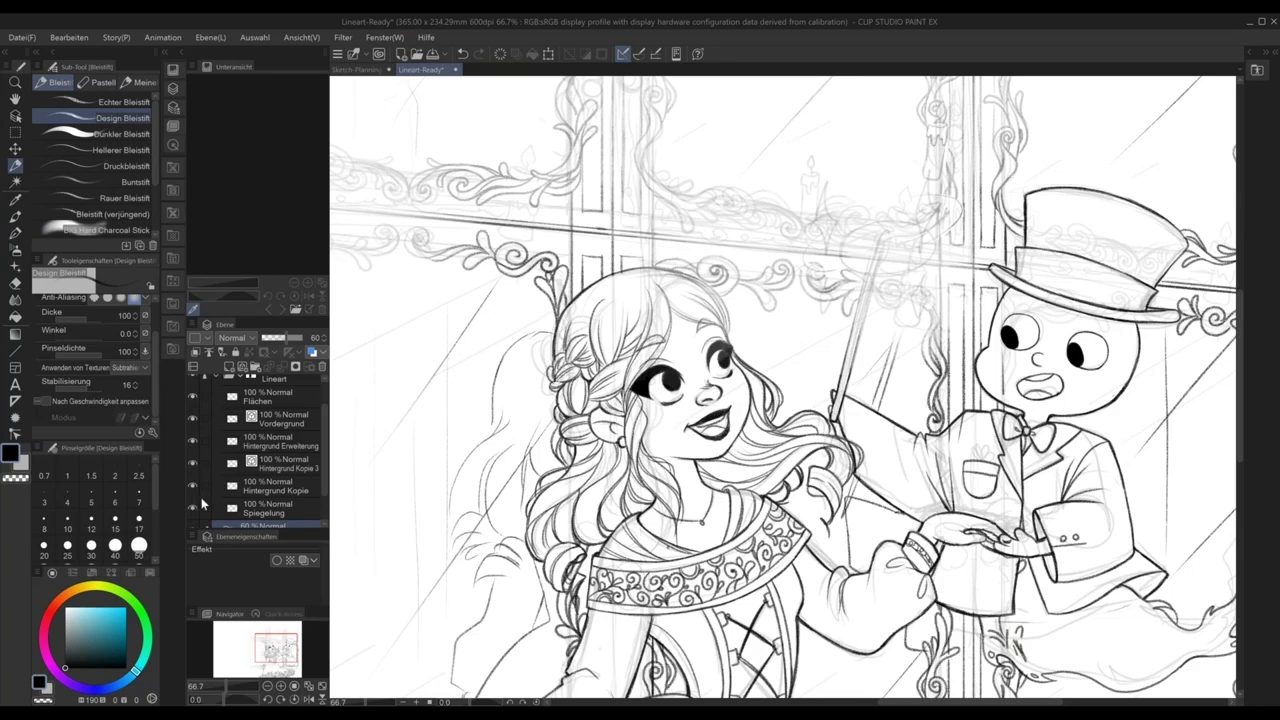
key(ctrl+minus)
drag(846, 590, 856, 544)
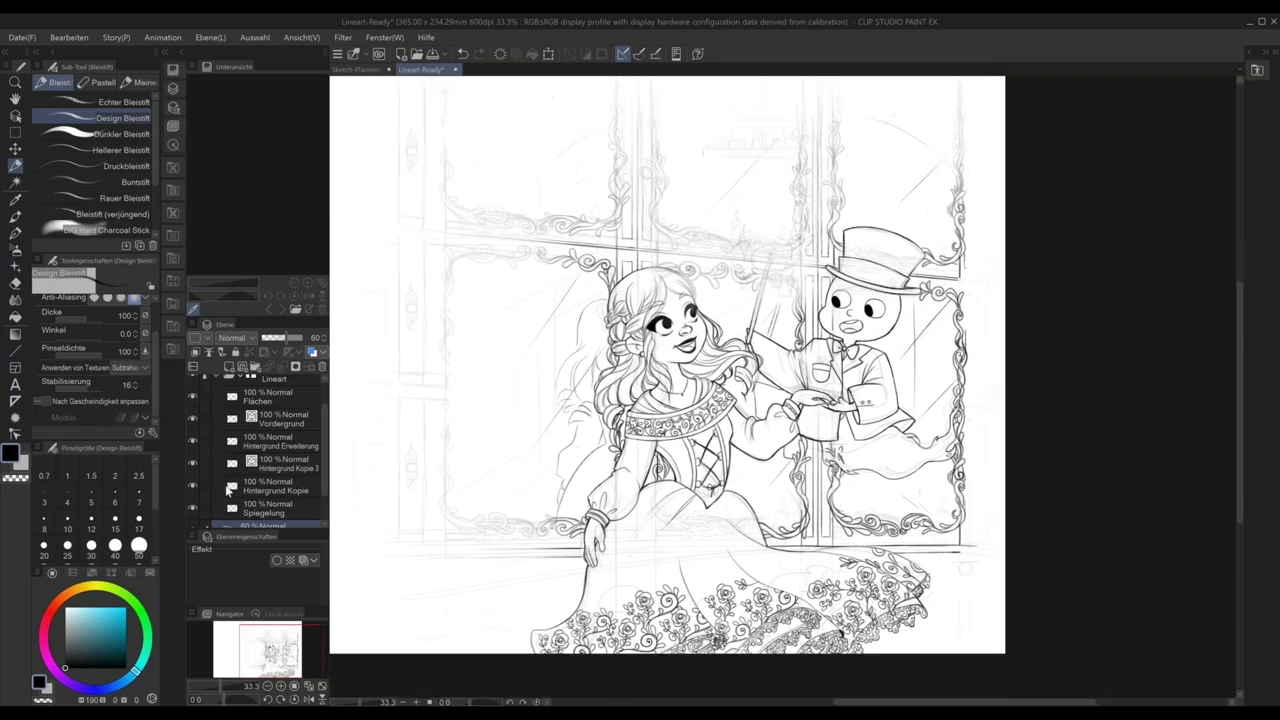
- Hide the Hintergrund Kopie layer and show it again to examine the inked window ornaments
click(192, 485)
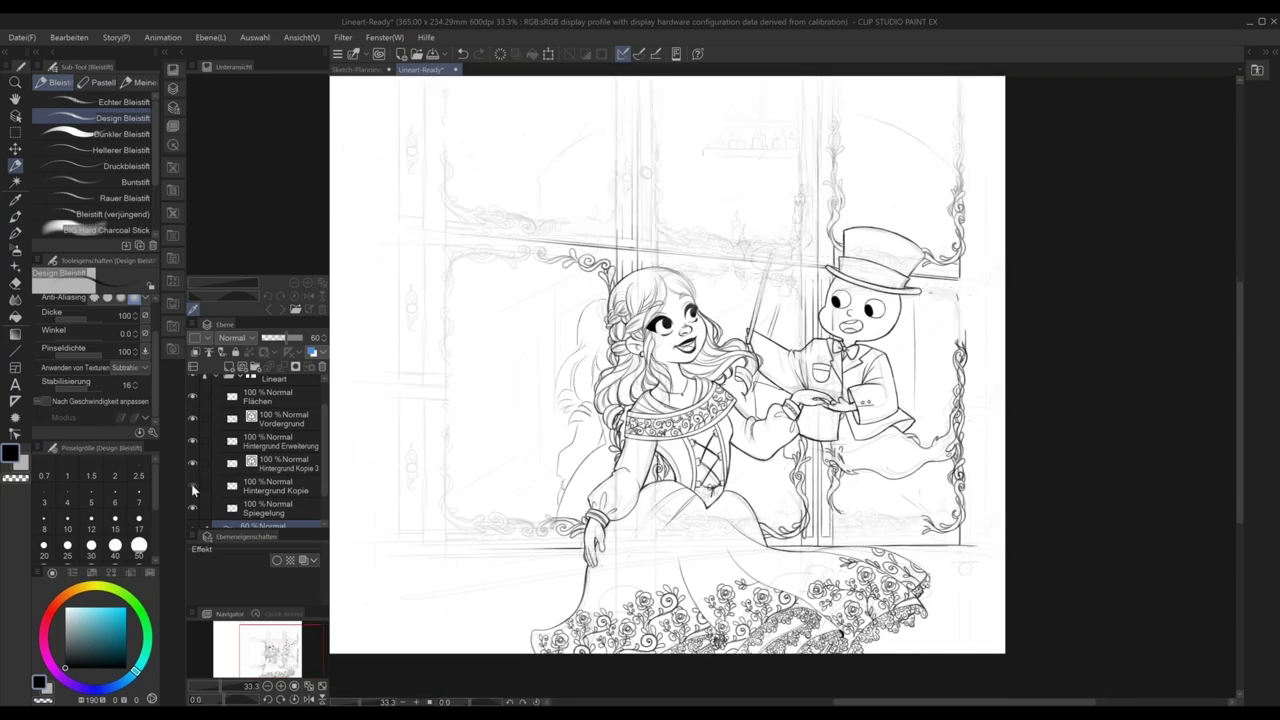
click(192, 485)
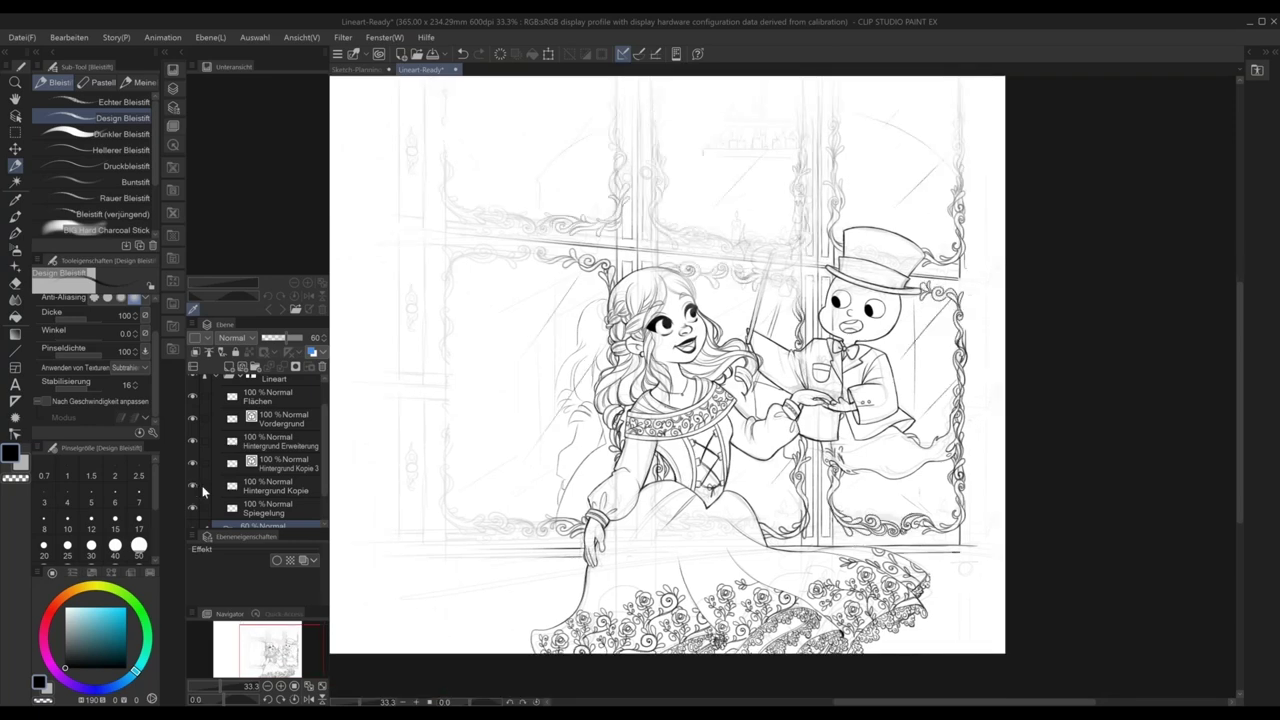
drag(838, 452, 826, 484)
drag(593, 548, 589, 560)
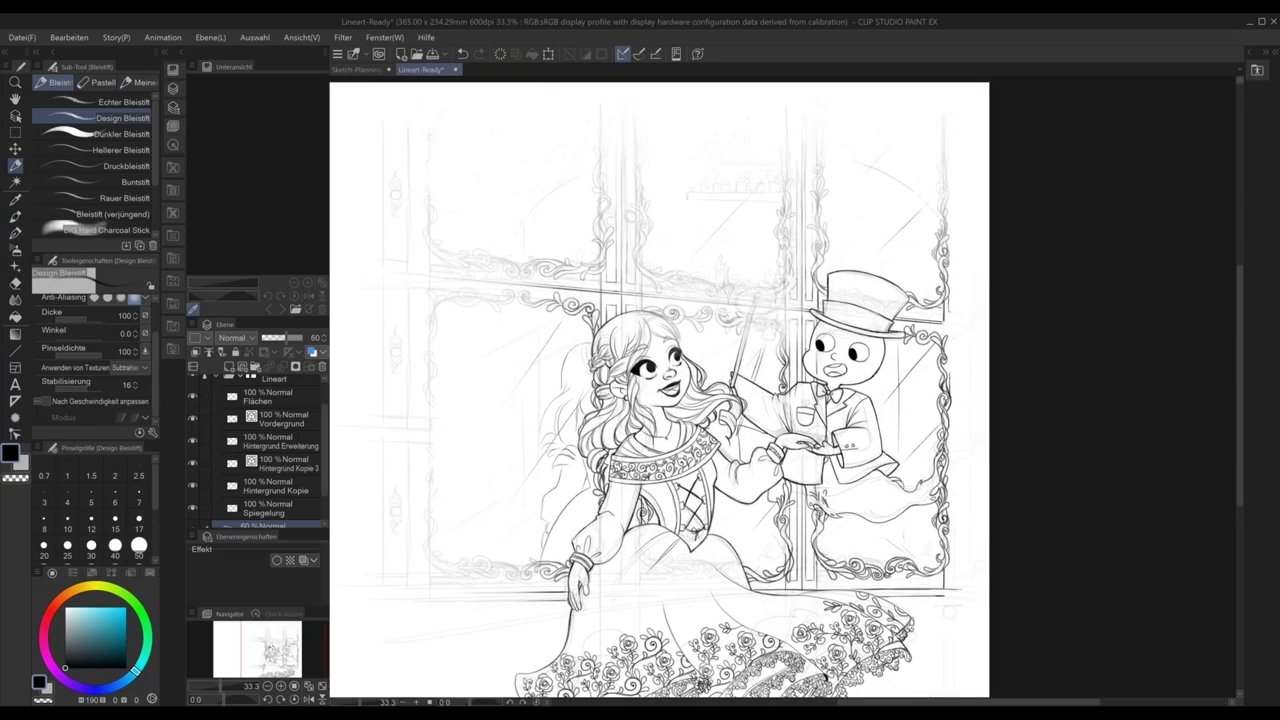
- Hide the Ordner 1 sketch folder and select the Hintergrund Kopie layer in the Lineart folder
scroll(191, 464, down, 2)
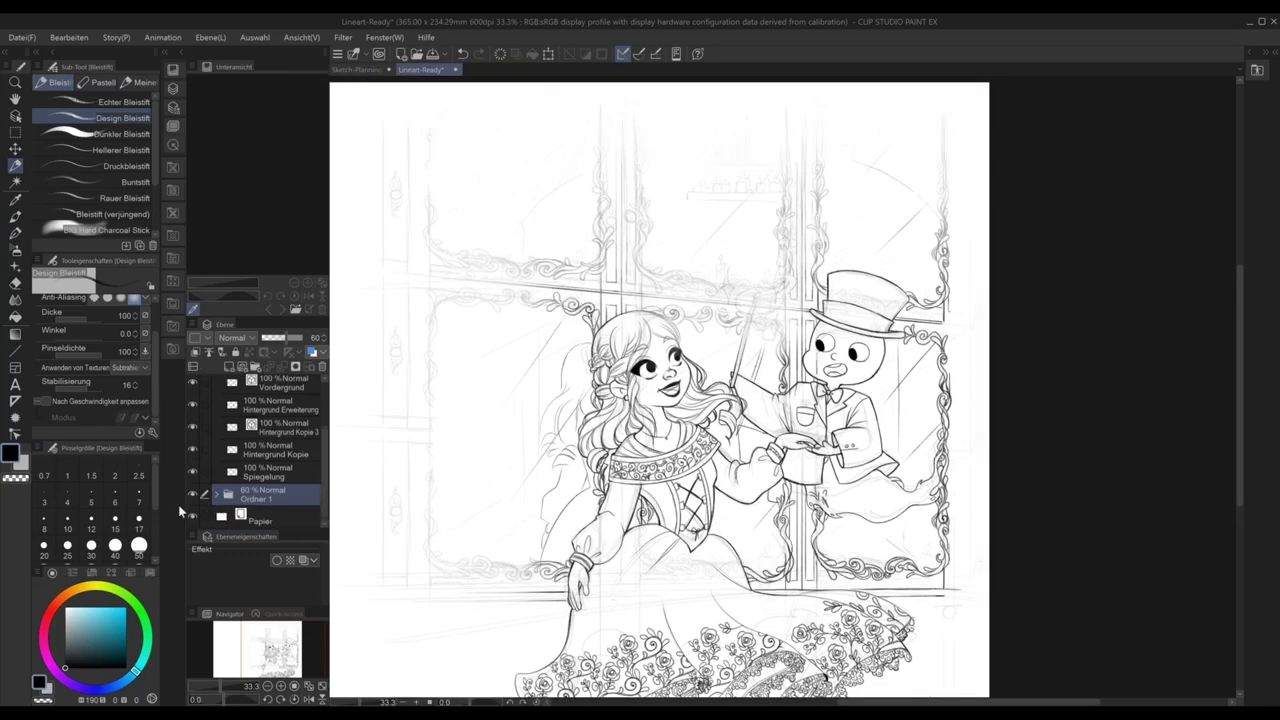
click(193, 494)
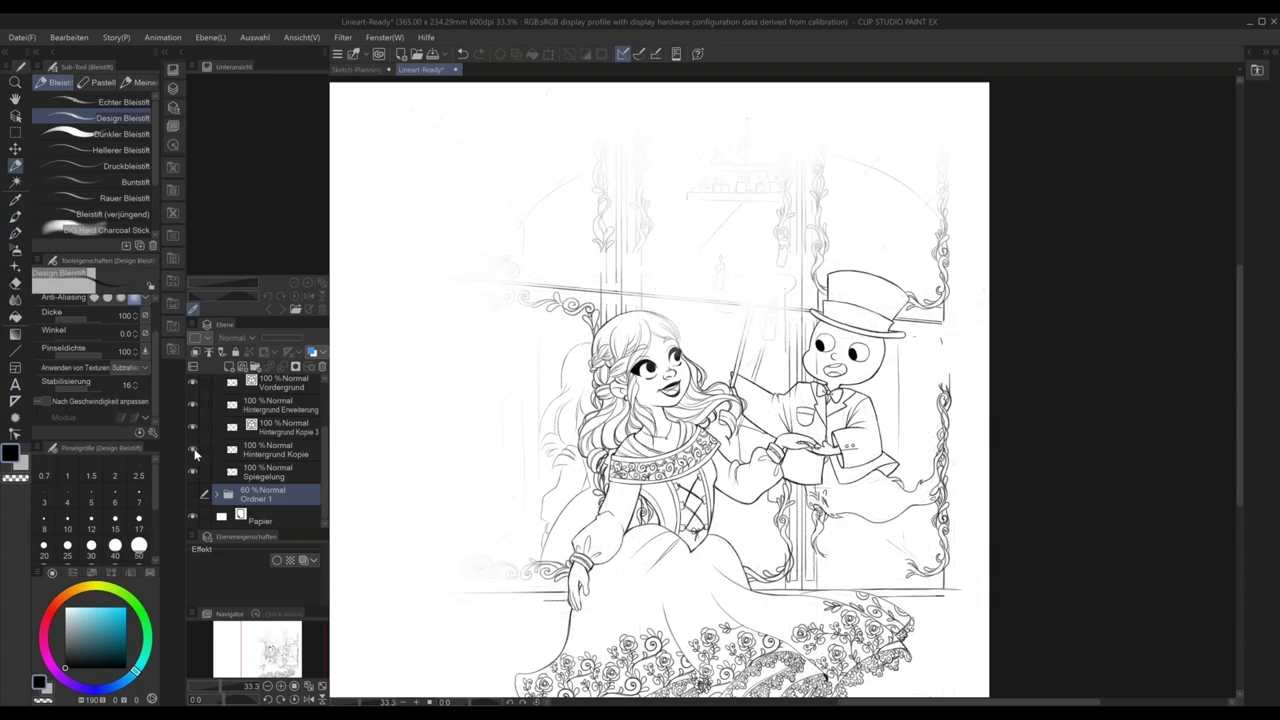
click(265, 450)
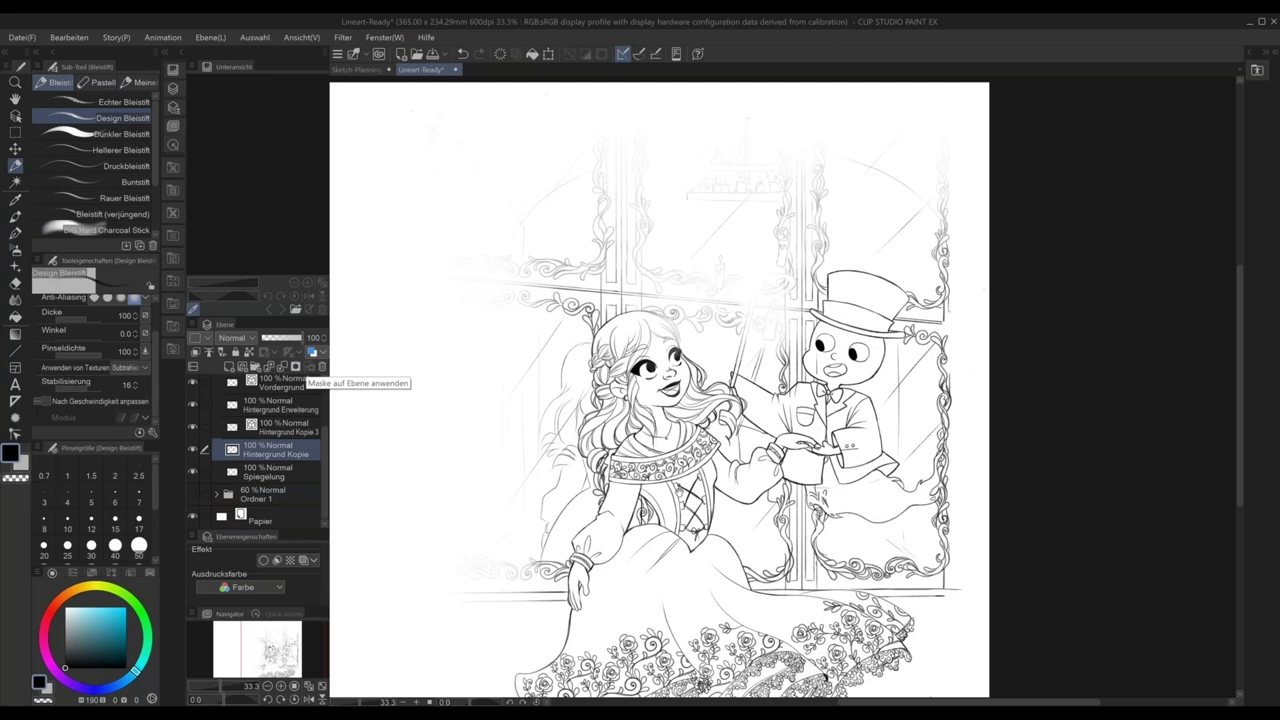
drag(739, 509, 750, 518)
scroll(750, 518, up, 1)
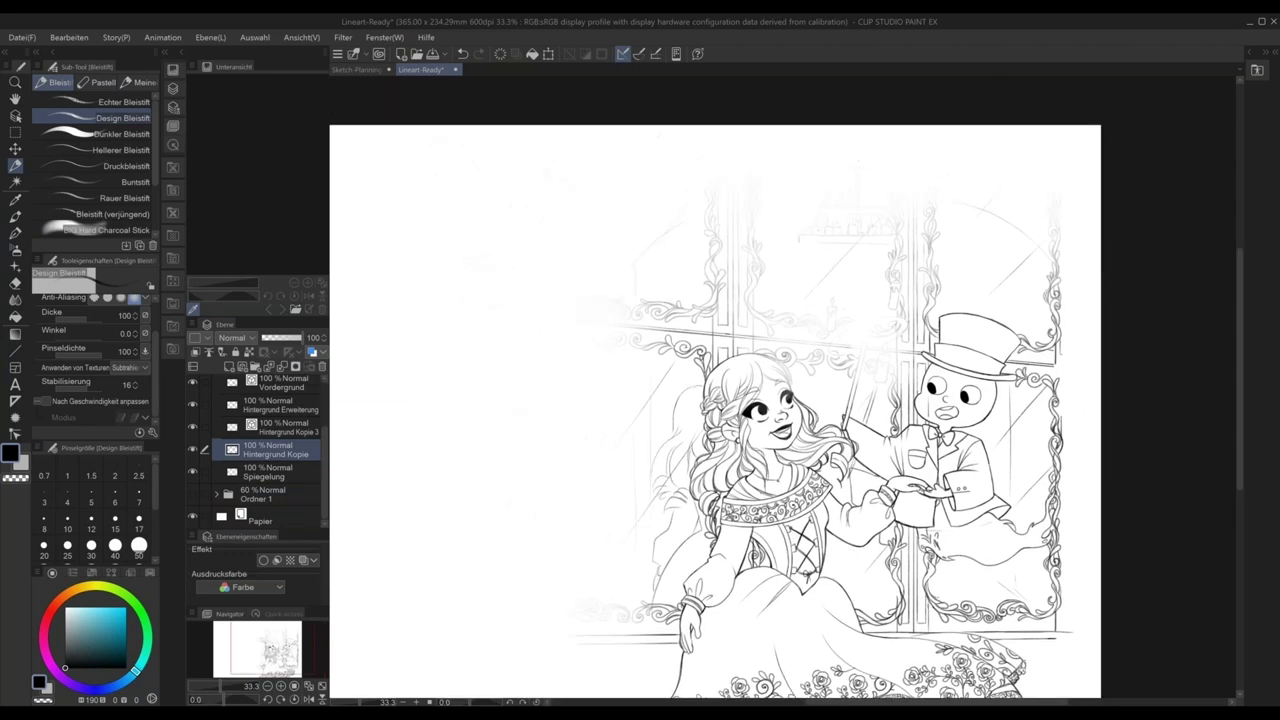
drag(881, 549, 876, 549)
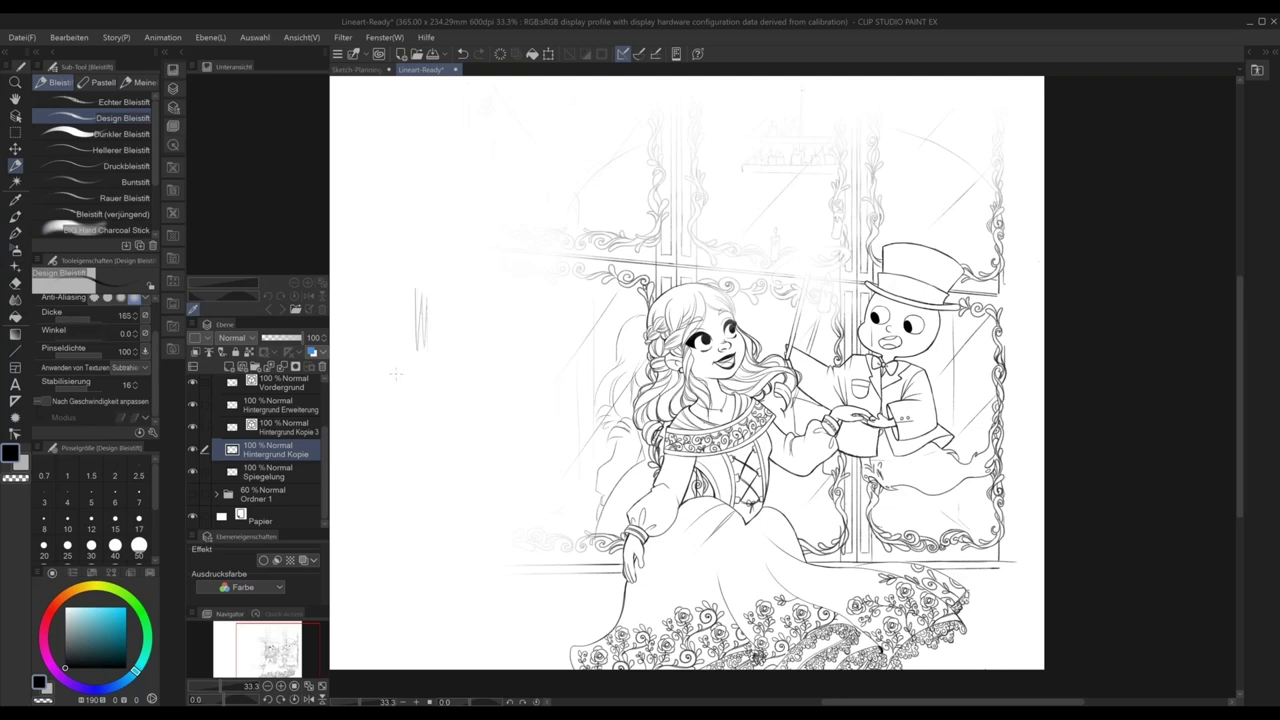
- Add an unclipped vector layer above the collapsed Lineart folder and scribble vertical test strokes in the empty area beside the girl
scroll(221, 420, up, 2)
click(216, 408)
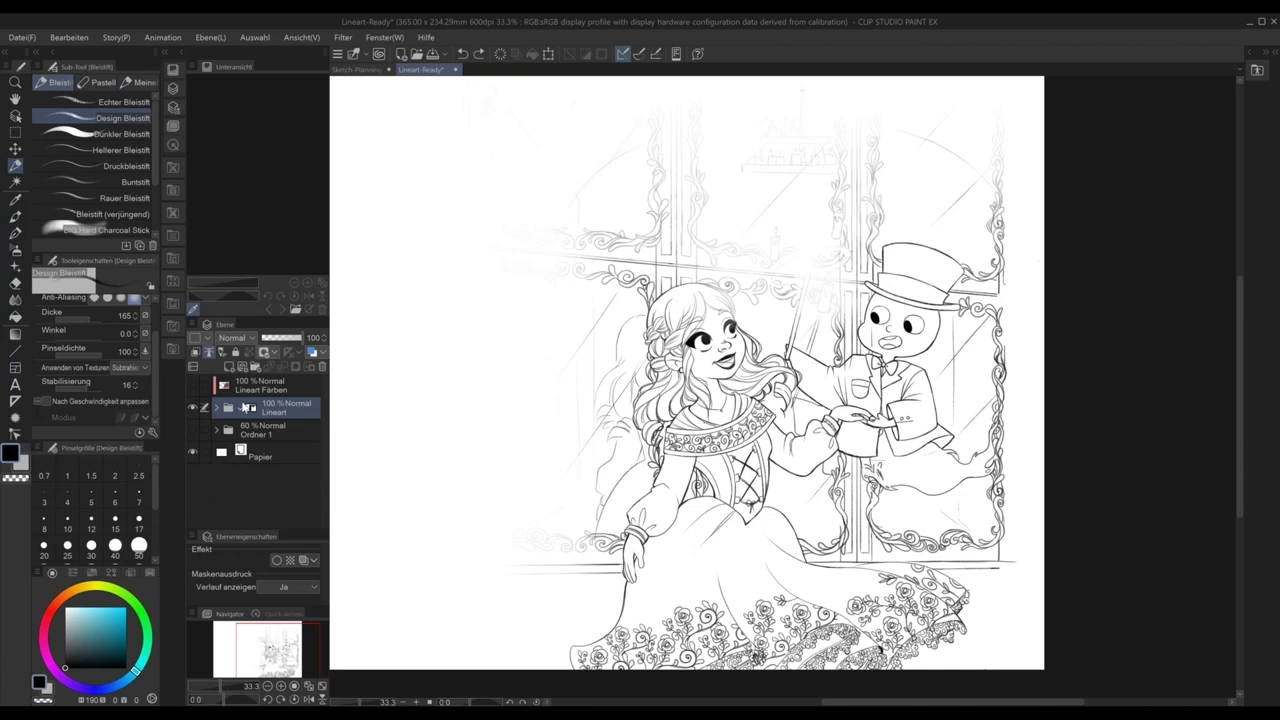
click(241, 366)
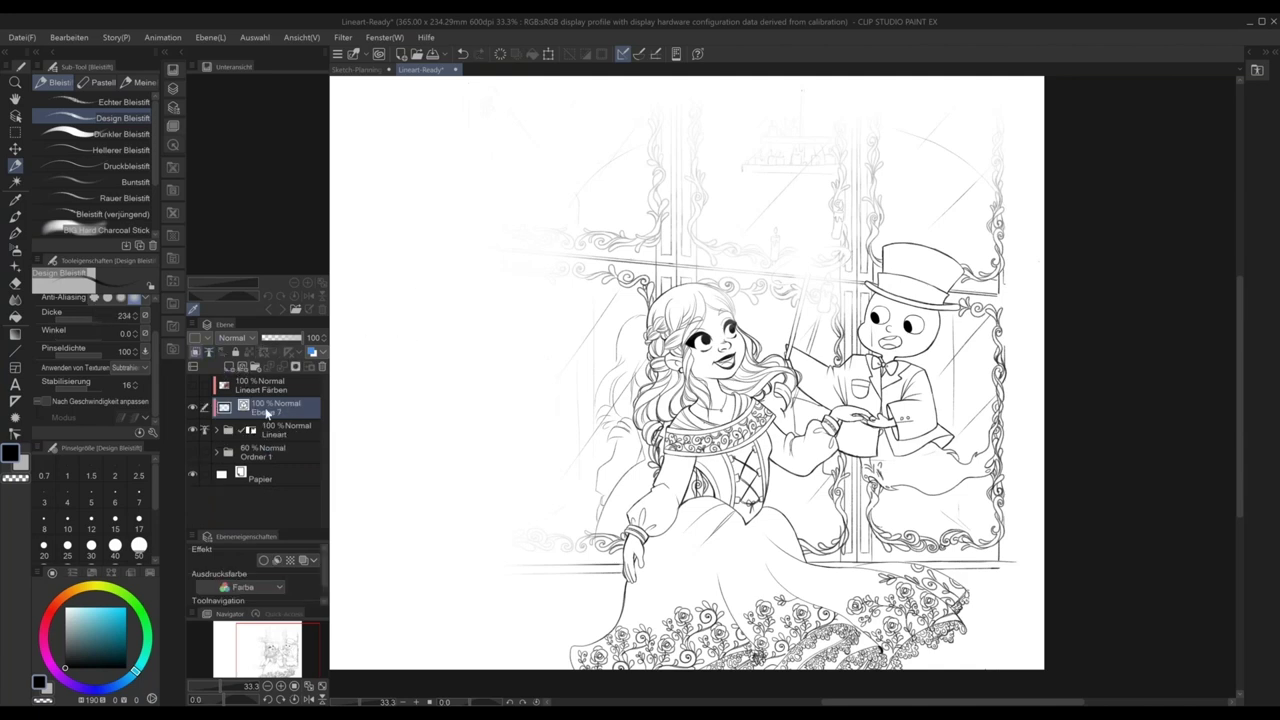
click(195, 351)
mouse_move(416, 267)
mouse_down()
mouse_move(410, 312)
mouse_move(425, 270)
mouse_move(455, 272)
mouse_move(462, 342)
mouse_move(478, 281)
mouse_move(486, 352)
mouse_up()
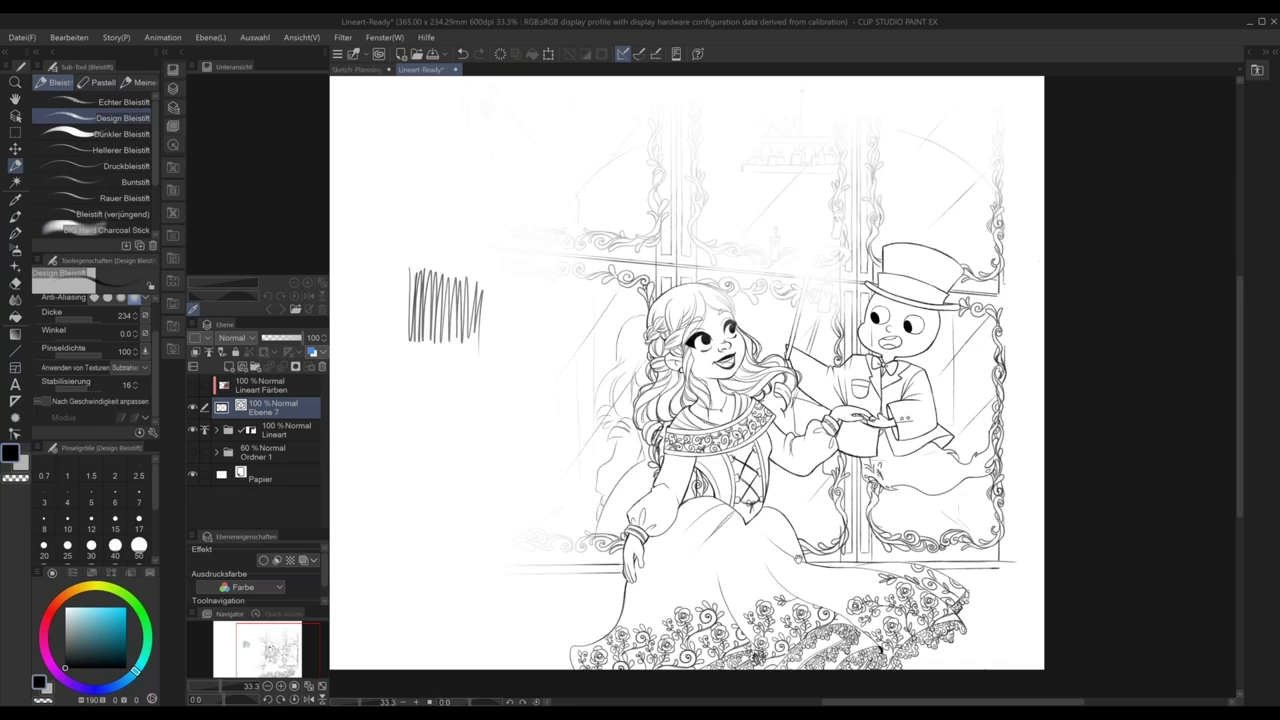
drag(798, 558, 956, 634)
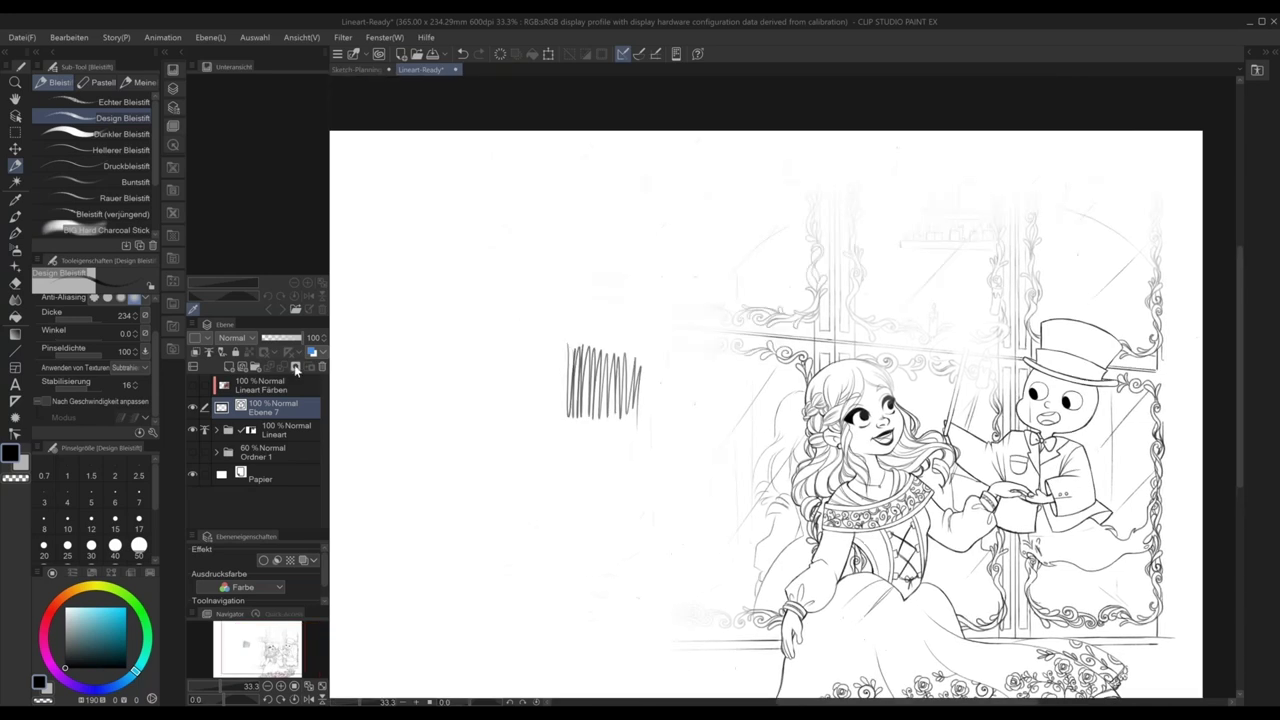
- Add a mask to Ebene 7, raise the brush thickness to 606, and brush over the test scribble with transparent colour
click(296, 367)
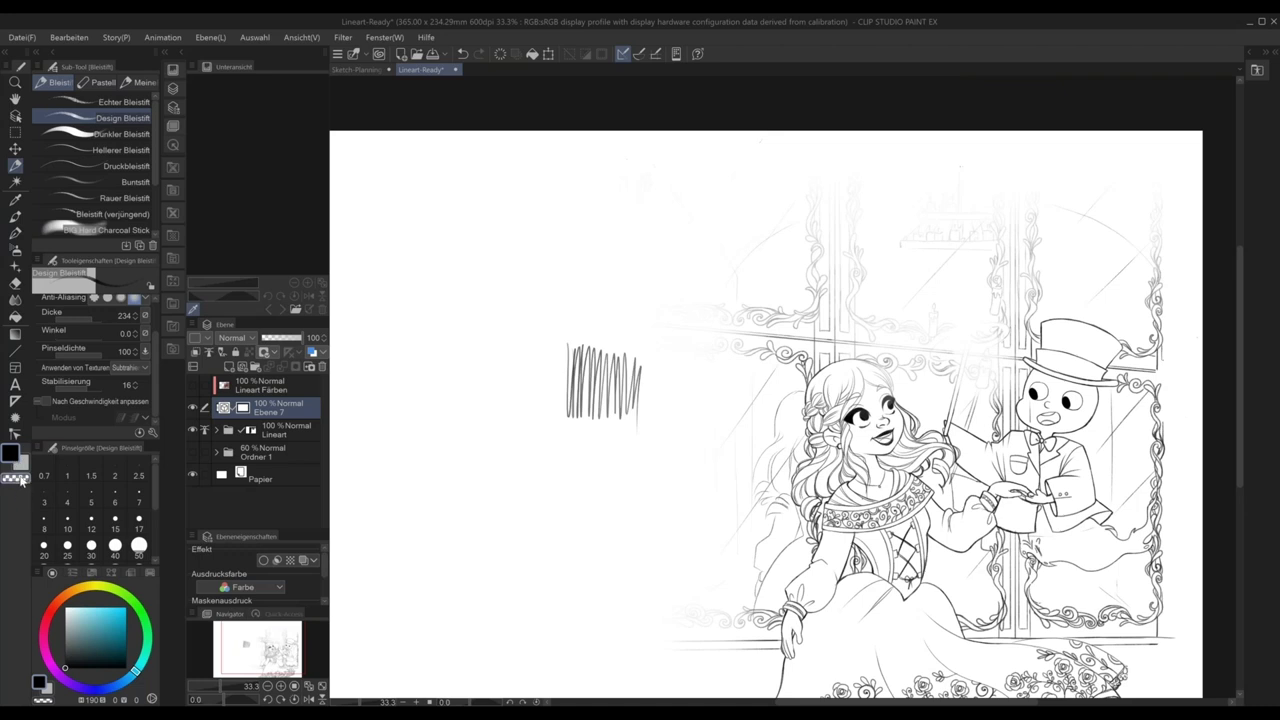
click(17, 480)
click(98, 318)
drag(588, 399, 596, 389)
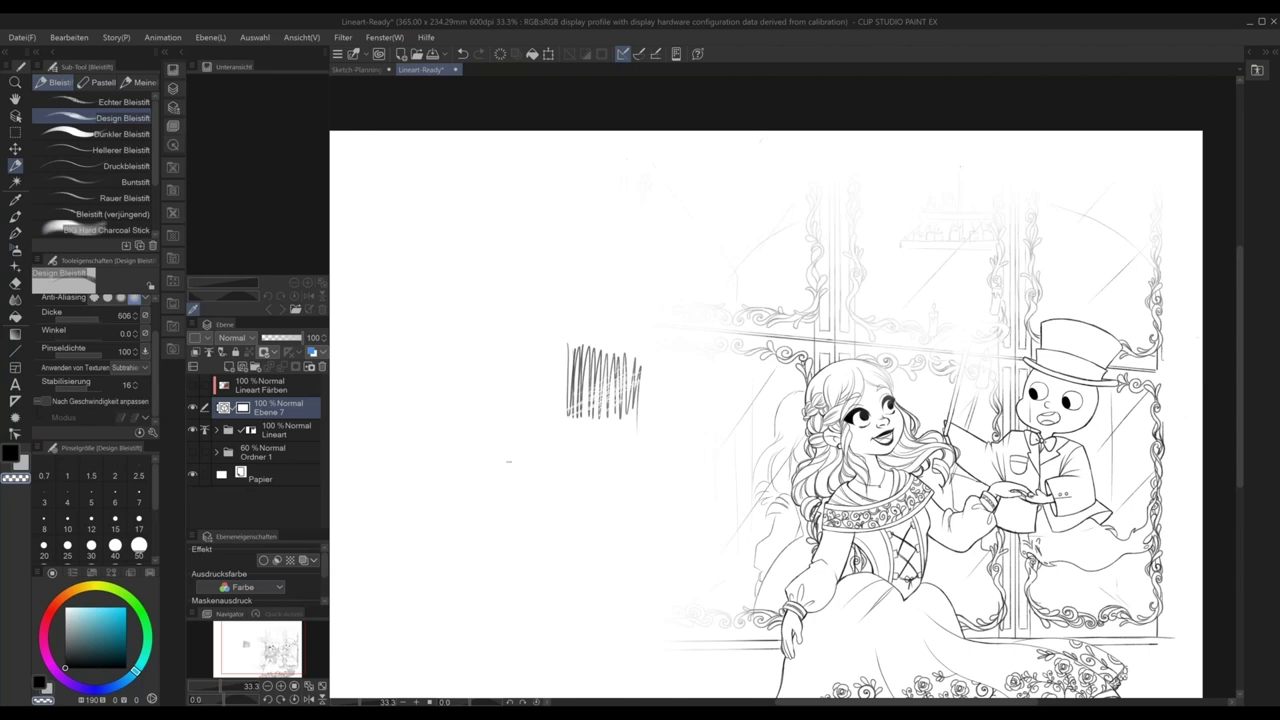
- Set the brush thickness to 25 and its size to 151, and mask out the lower half of the test scribble
click(78, 316)
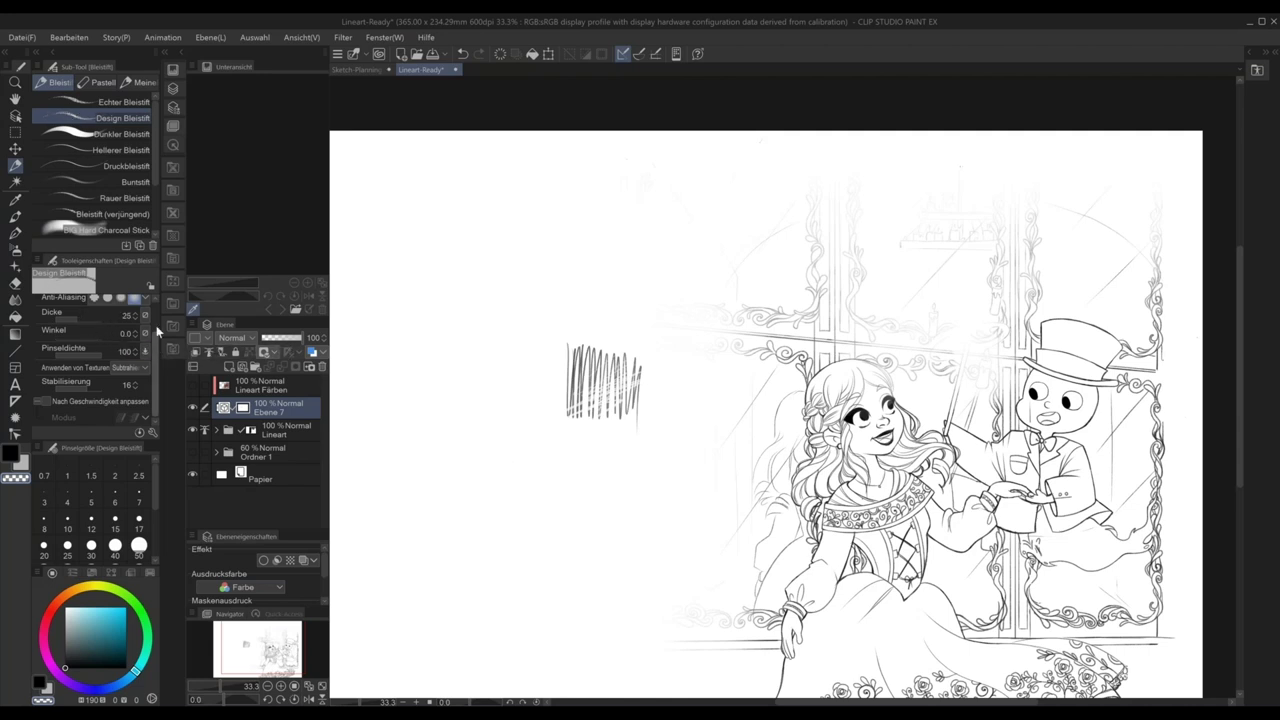
scroll(157, 331, up, 2)
drag(83, 307, 94, 305)
mouse_move(636, 378)
mouse_down()
mouse_move(570, 399)
mouse_move(636, 379)
mouse_move(580, 385)
mouse_move(653, 392)
mouse_move(604, 408)
mouse_move(623, 421)
mouse_up()
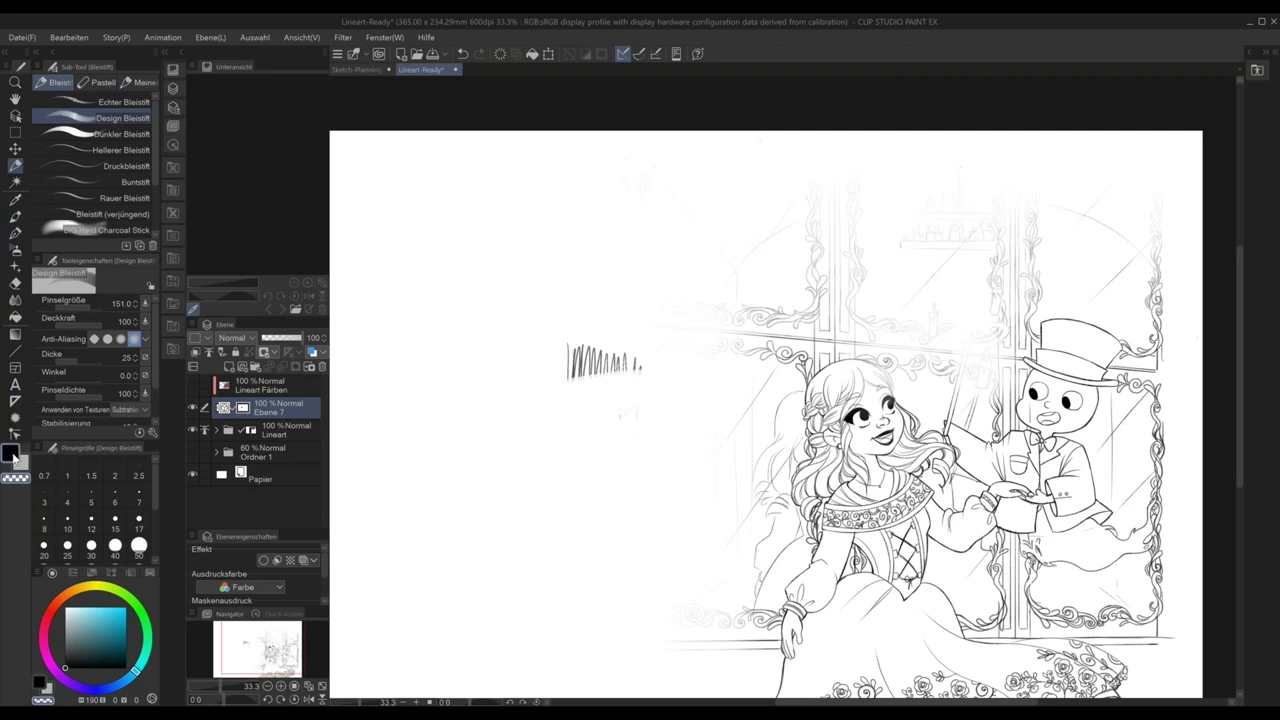
- Restore the scribble's lower half by painting black on the mask, and hide the strokes nearest the girl with transparent colour
click(12, 458)
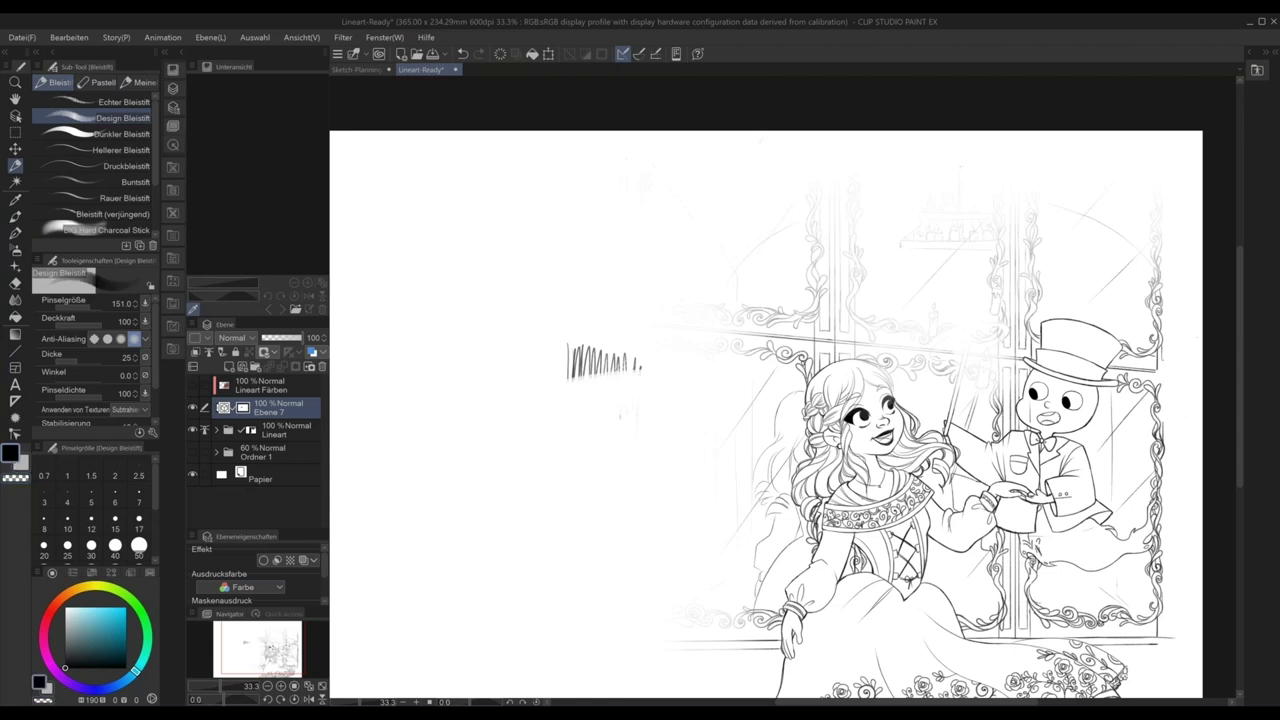
mouse_move(640, 367)
mouse_down()
mouse_move(591, 383)
mouse_move(620, 390)
mouse_move(610, 407)
mouse_move(637, 428)
mouse_up()
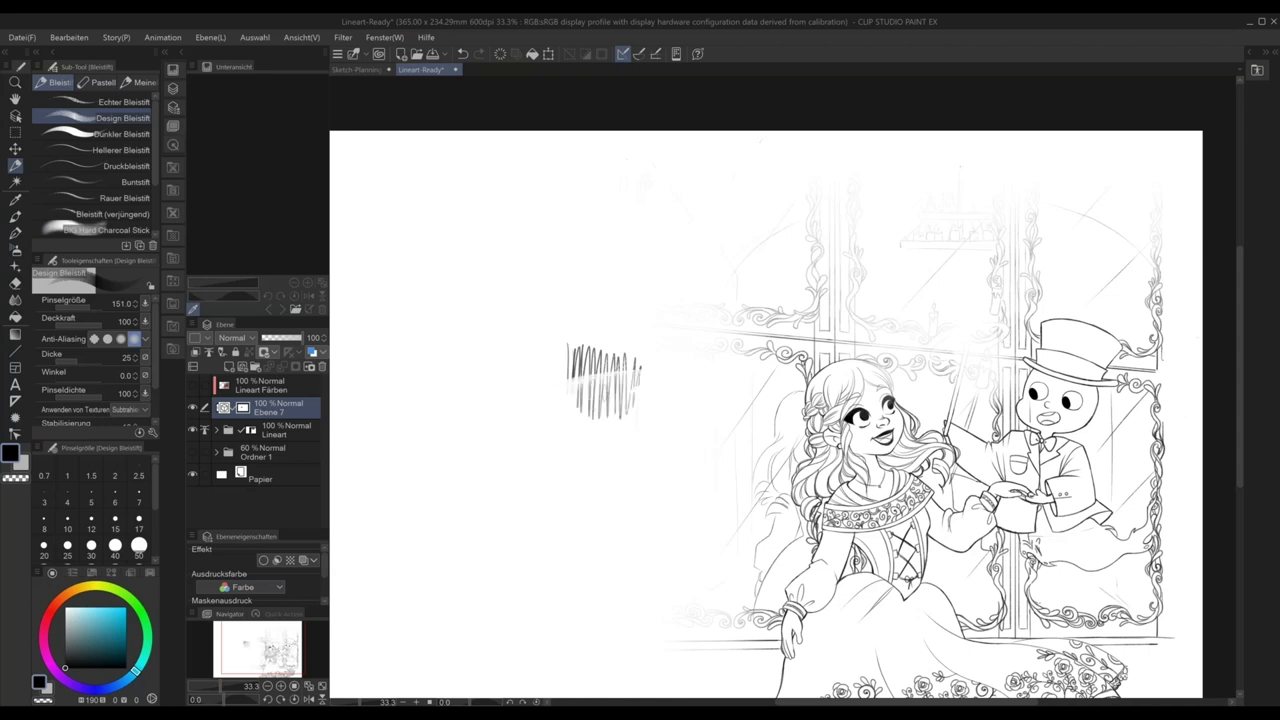
click(15, 479)
drag(635, 372, 634, 362)
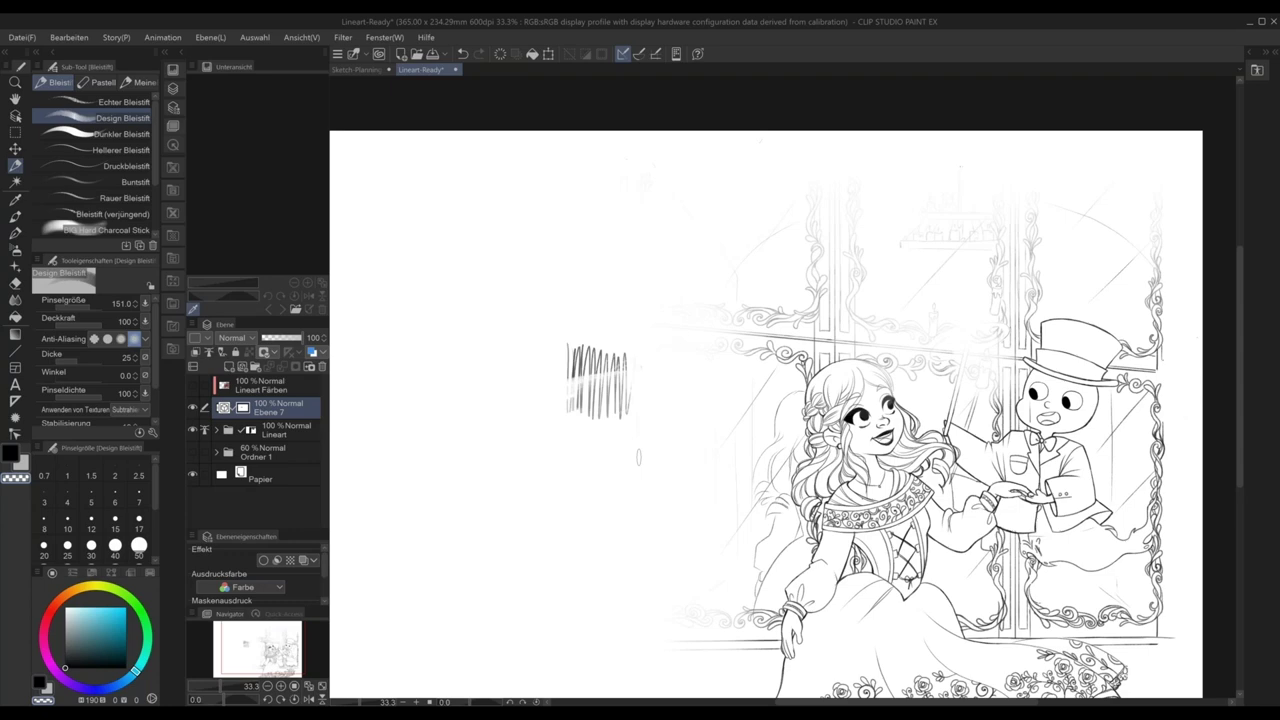
drag(930, 580, 884, 525)
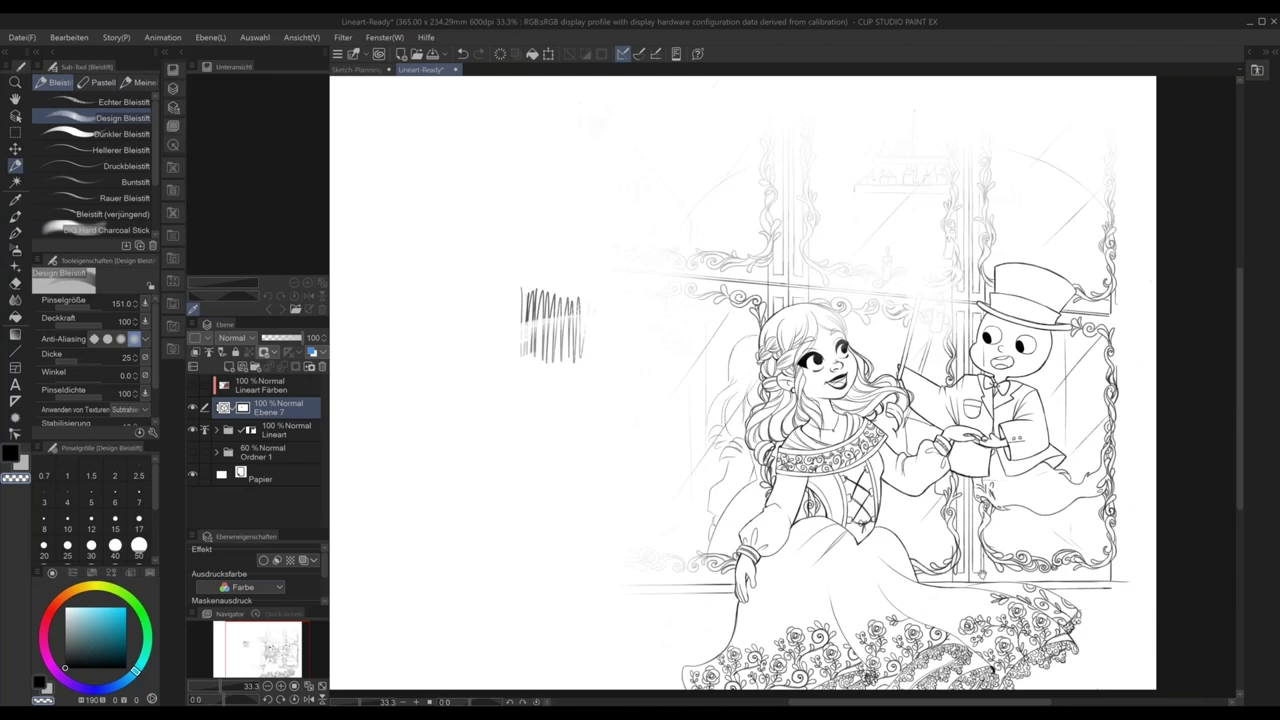
scroll(744, 383, right, 1)
scroll(735, 383, right, 4)
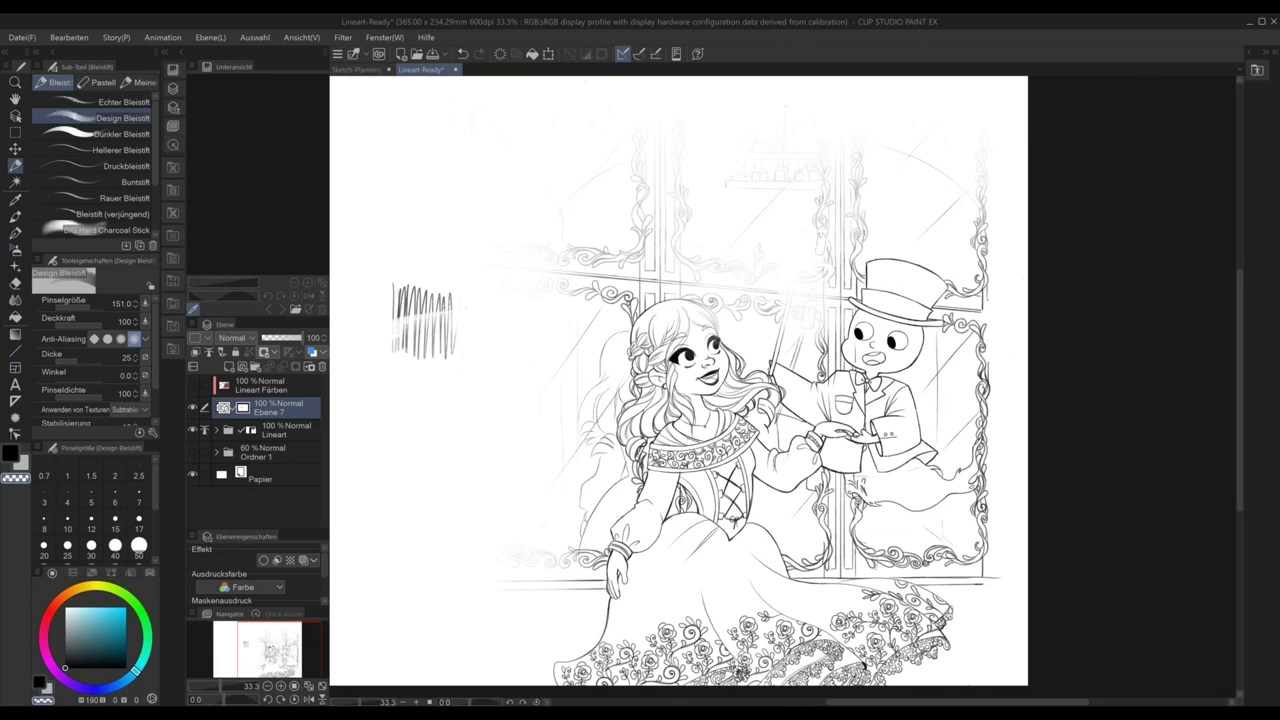
drag(720, 490, 747, 528)
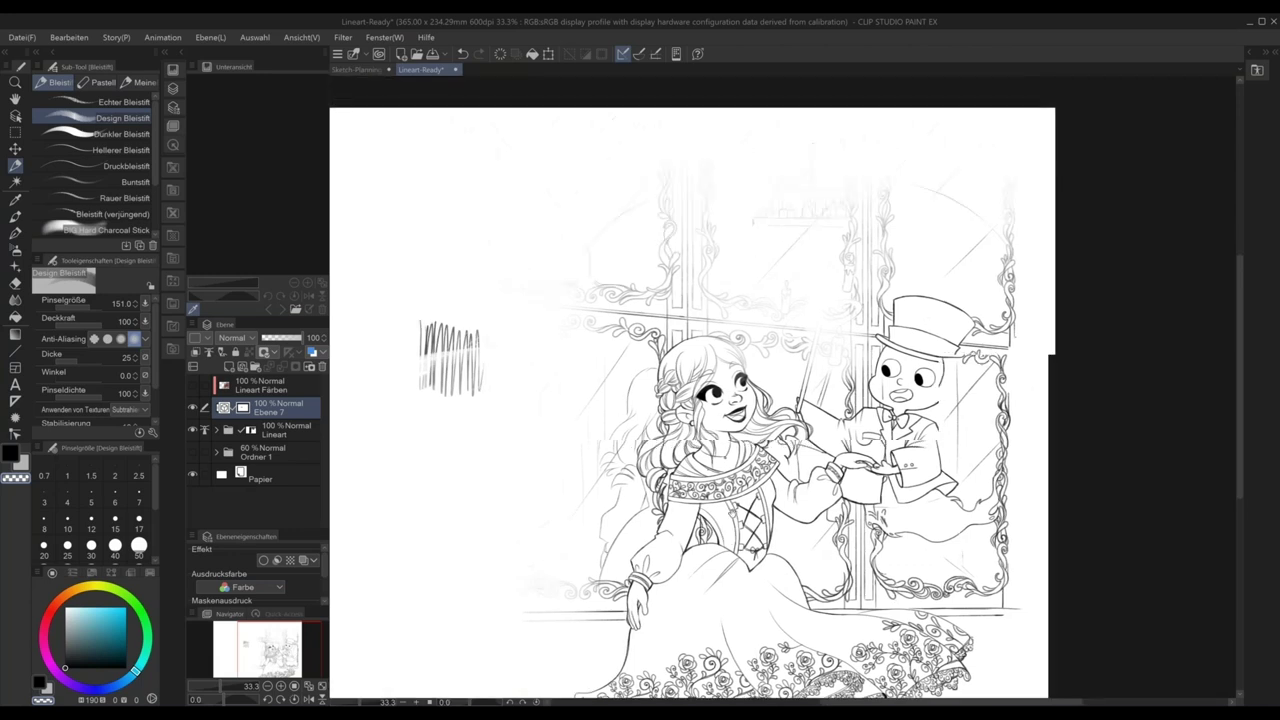
drag(866, 437, 877, 435)
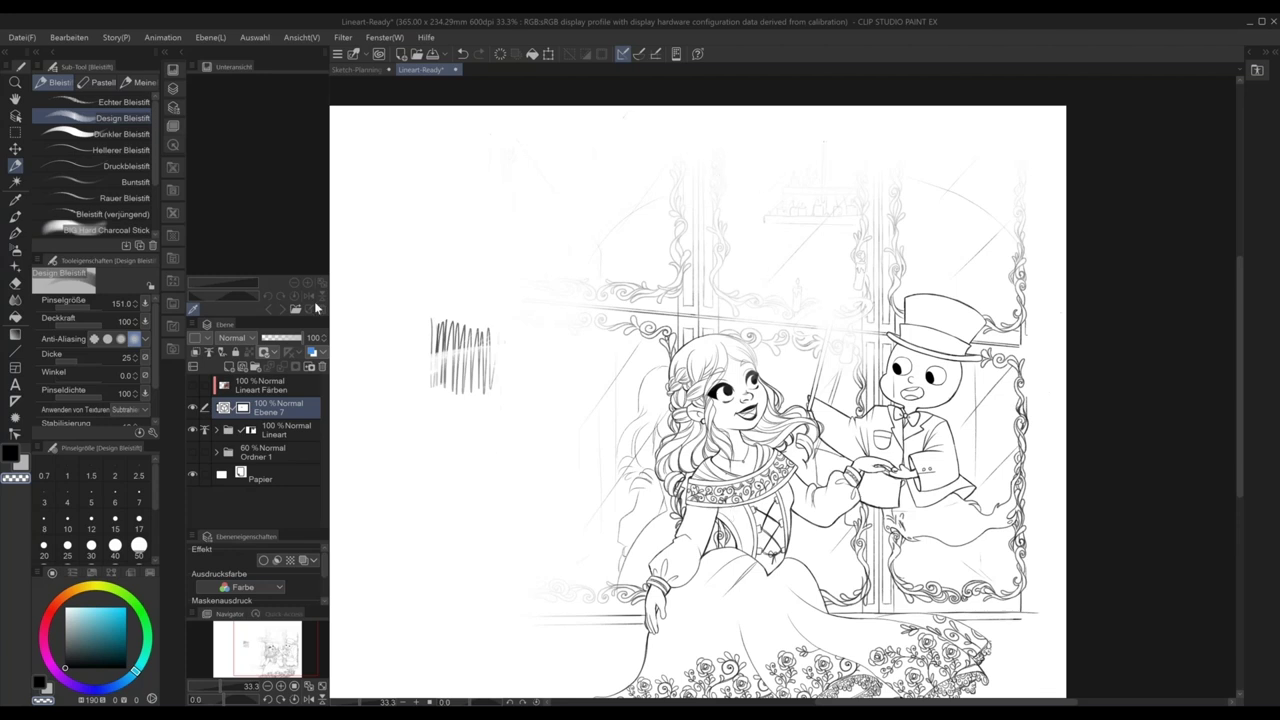
- Try to load the Base-Colors file as a reference image in the sub view
click(296, 312)
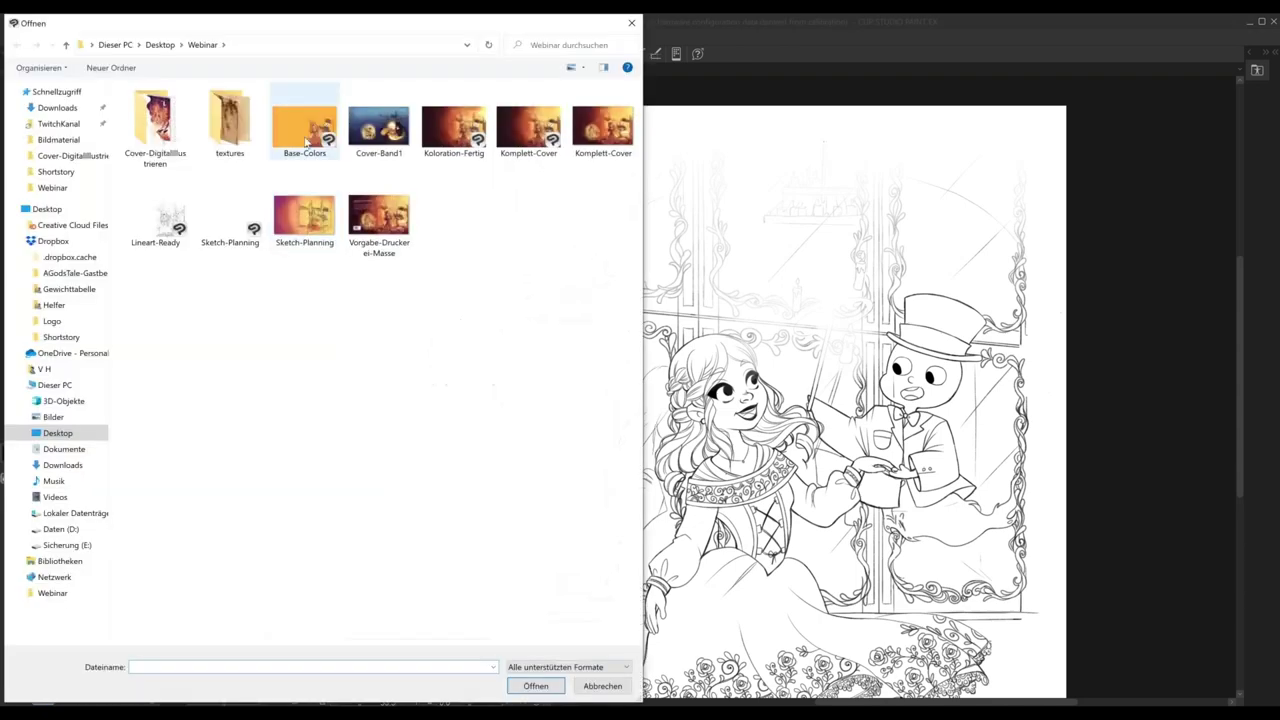
click(304, 135)
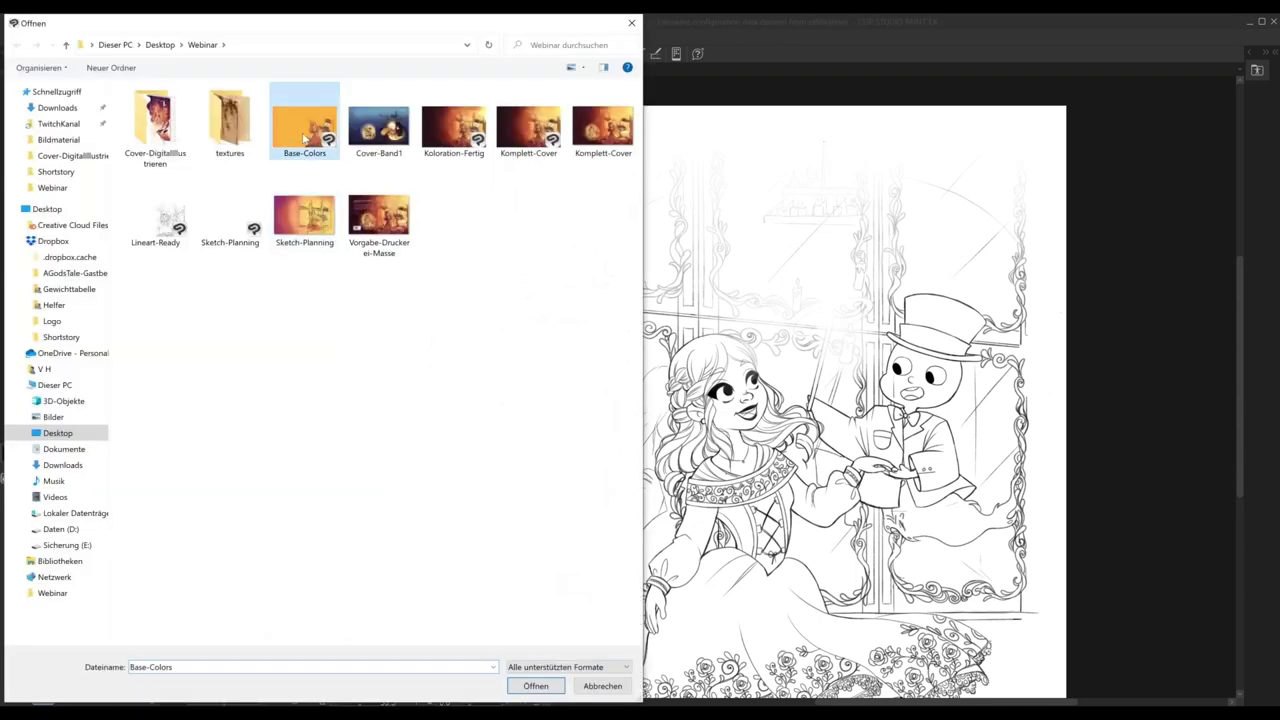
double_click(304, 135)
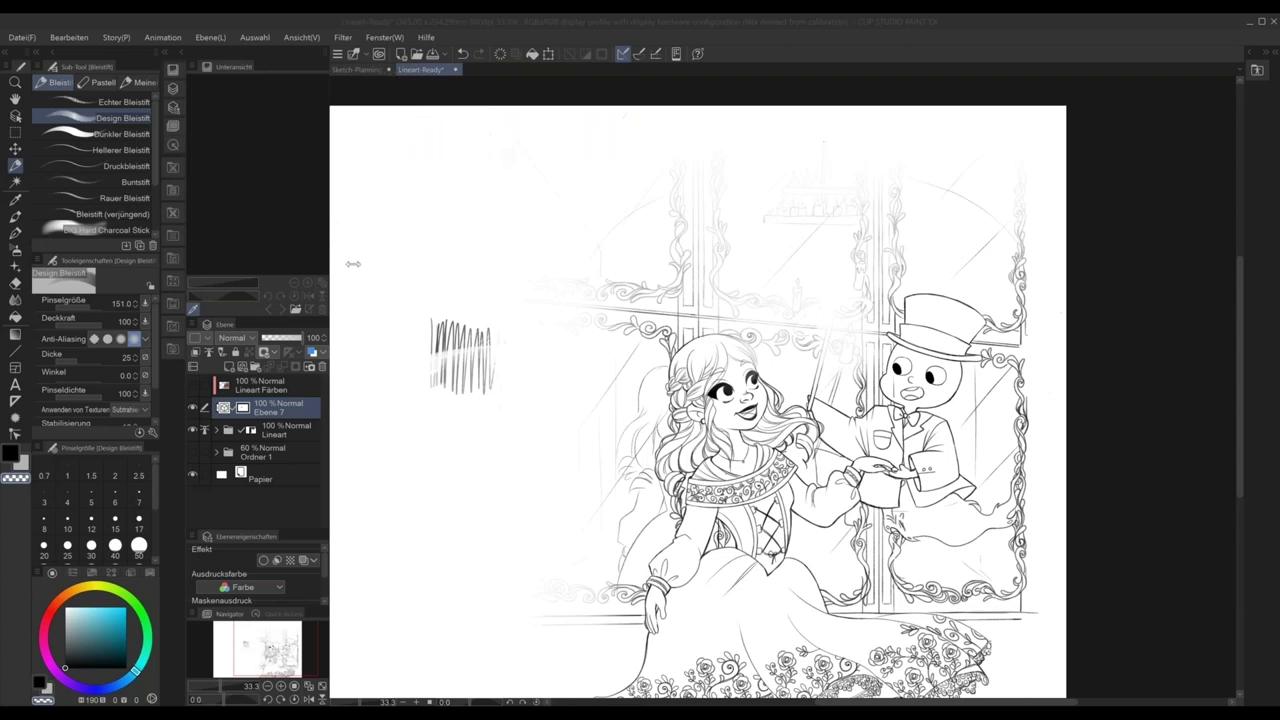
- Load the Sketch-Planning image as a reference in the sub view and check where the sub view is enabled
click(321, 309)
click(293, 303)
click(308, 220)
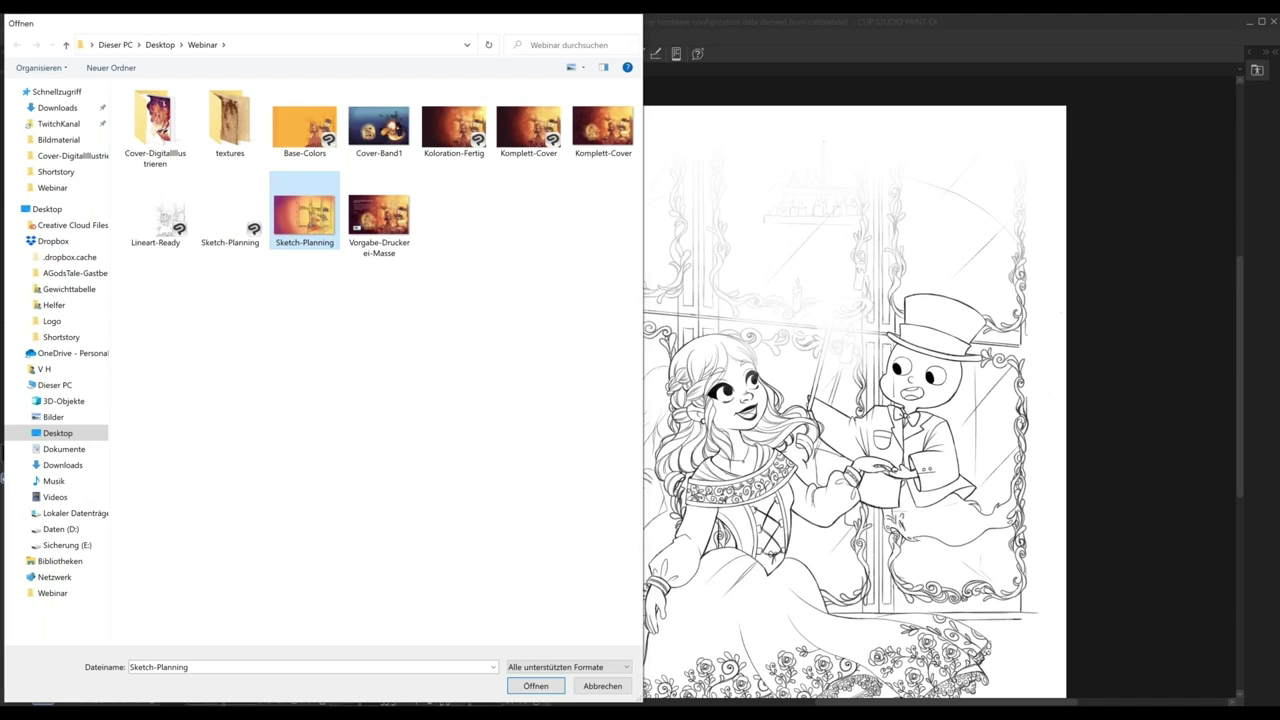
double_click(283, 192)
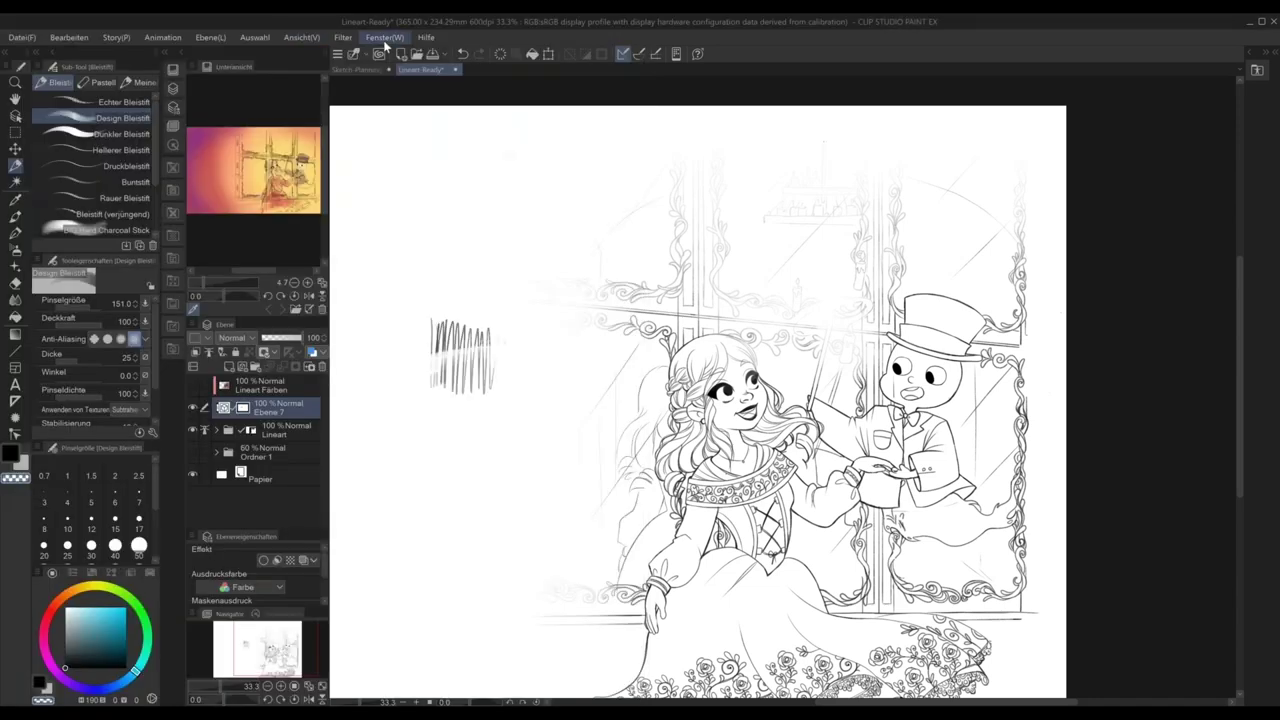
click(385, 38)
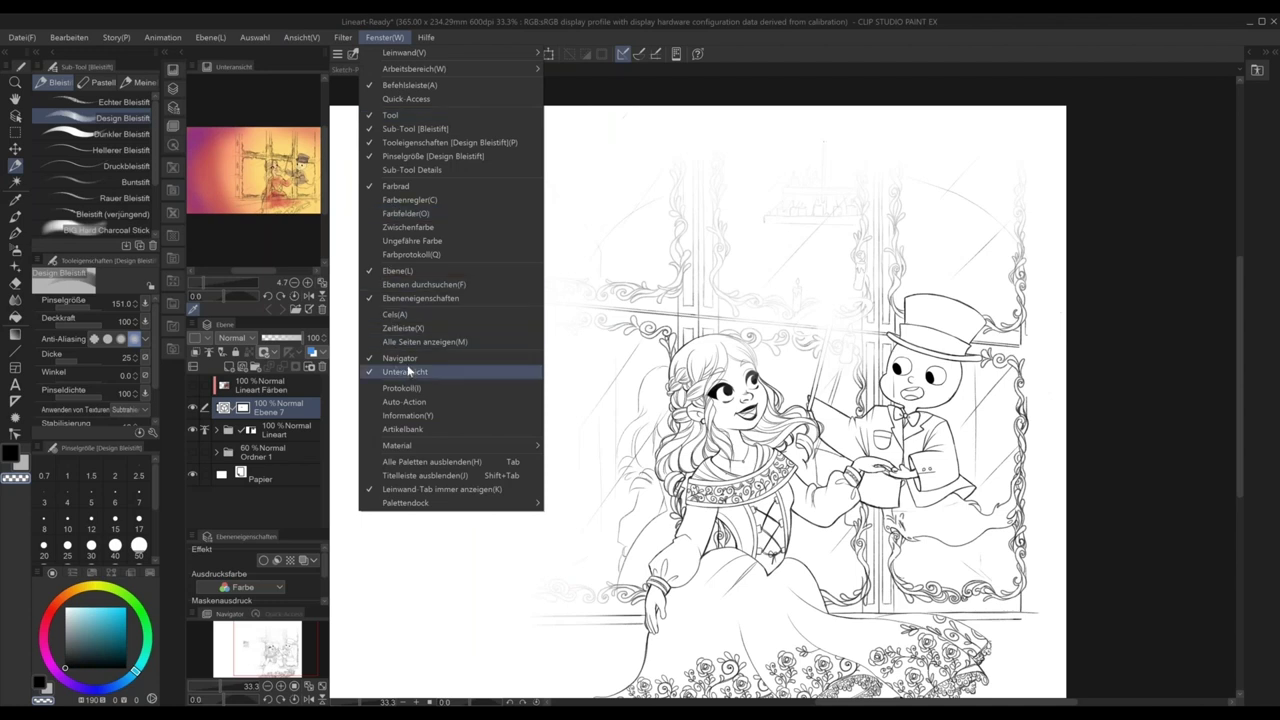
click(387, 42)
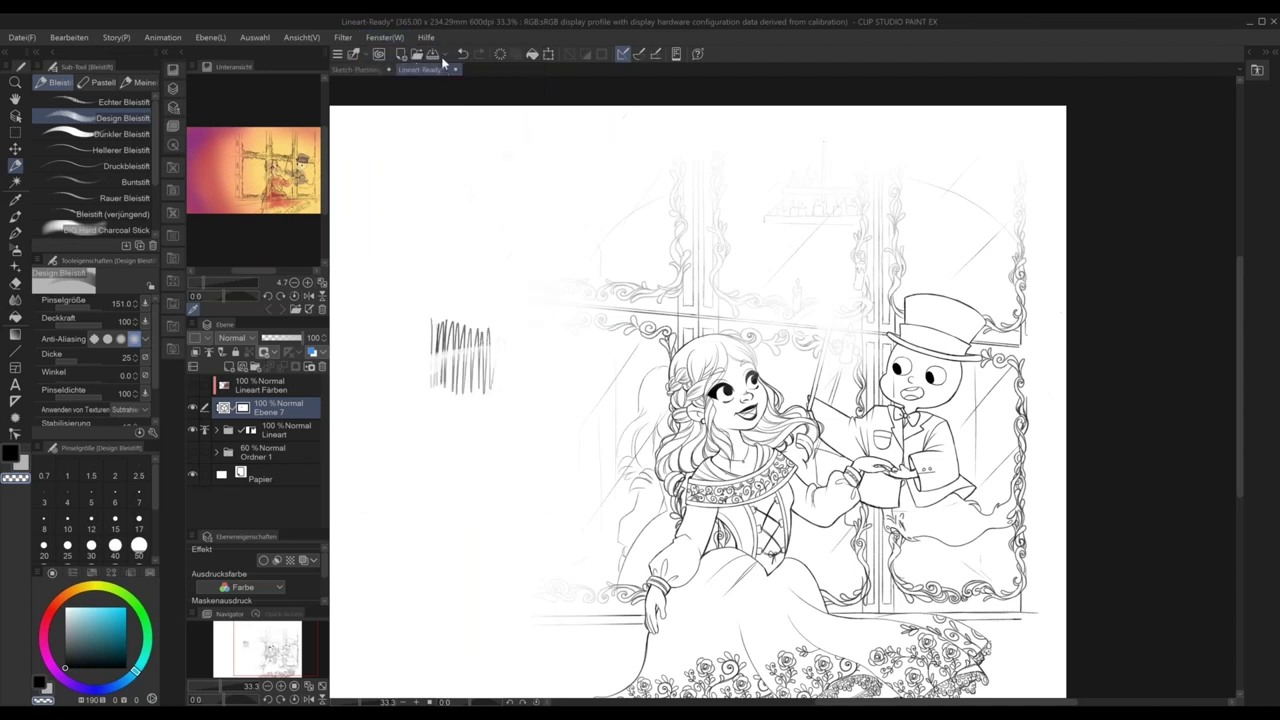
- Close the Lineart-Ready document without saving its changes
click(456, 69)
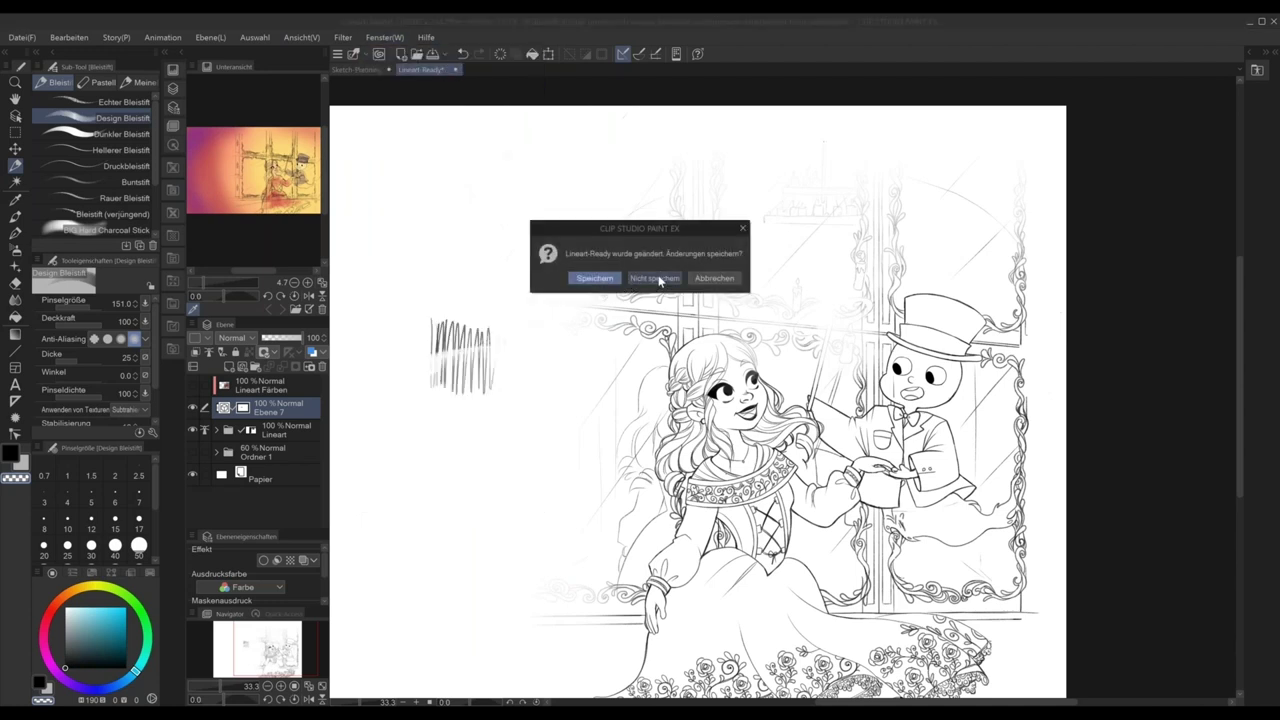
click(655, 278)
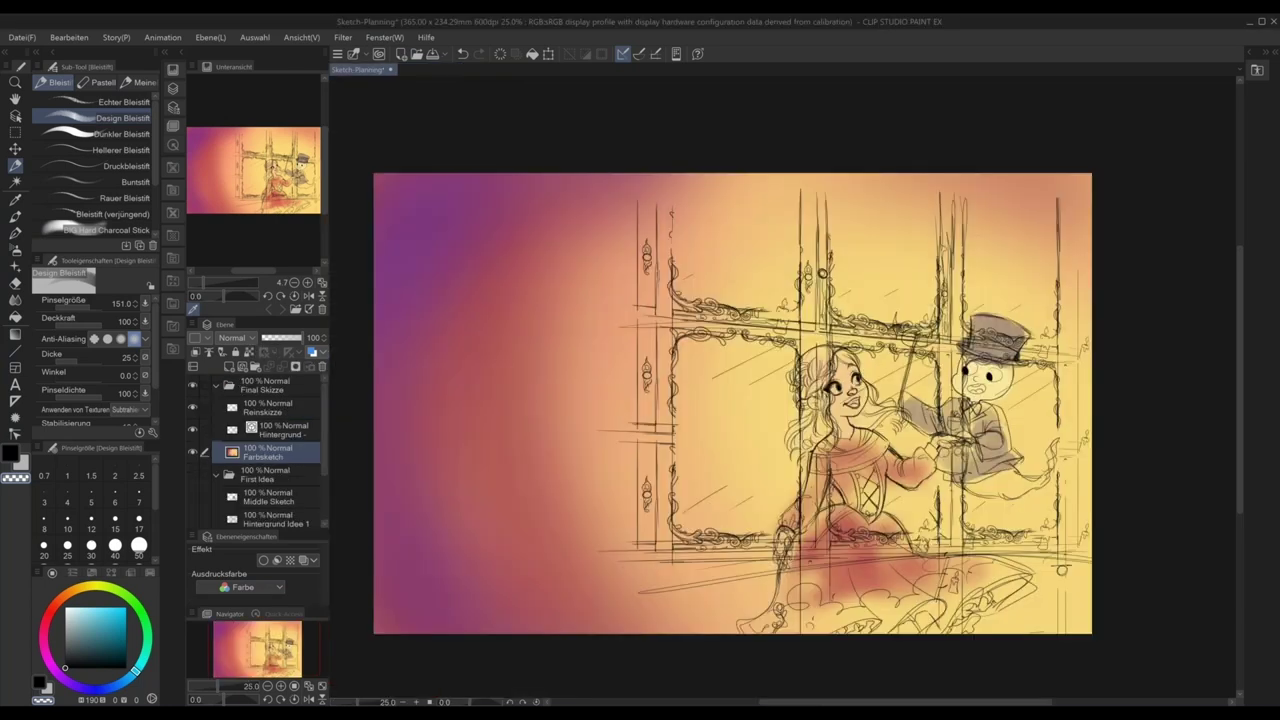
- Open the Base-Colors illustration file and close the Sketch-Planning document
key(ctrl+o)
click(300, 128)
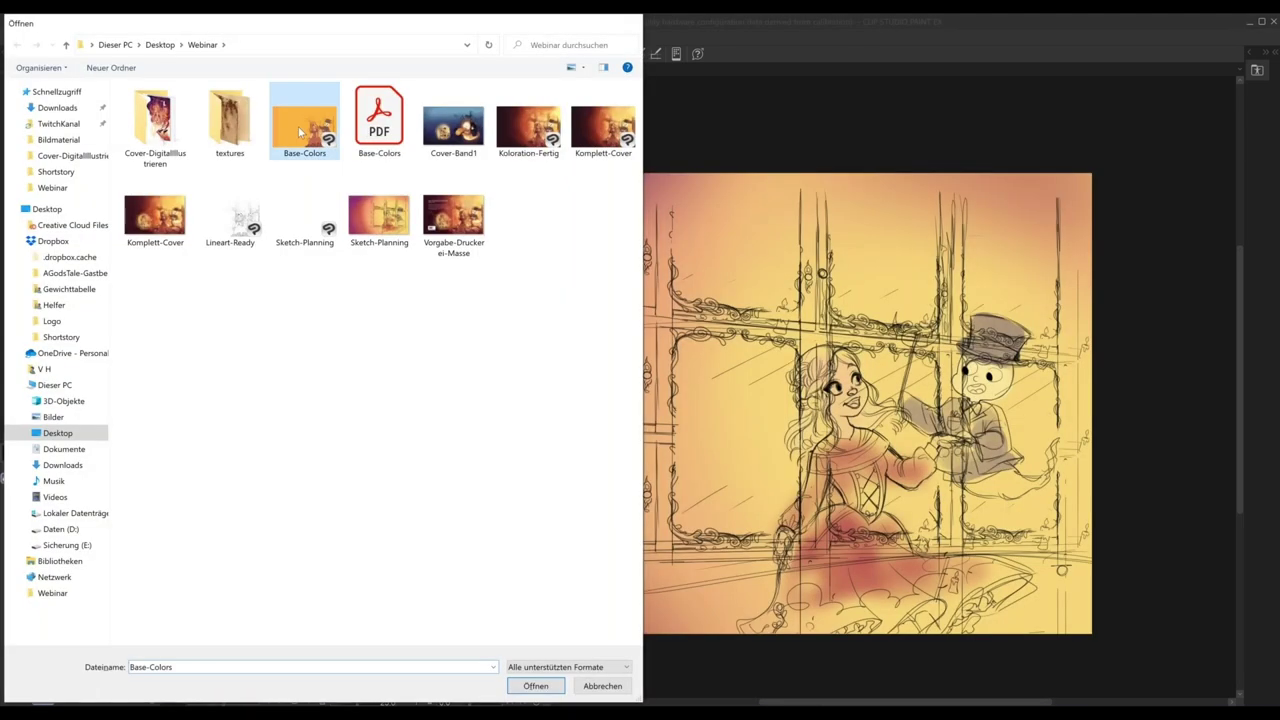
double_click(298, 132)
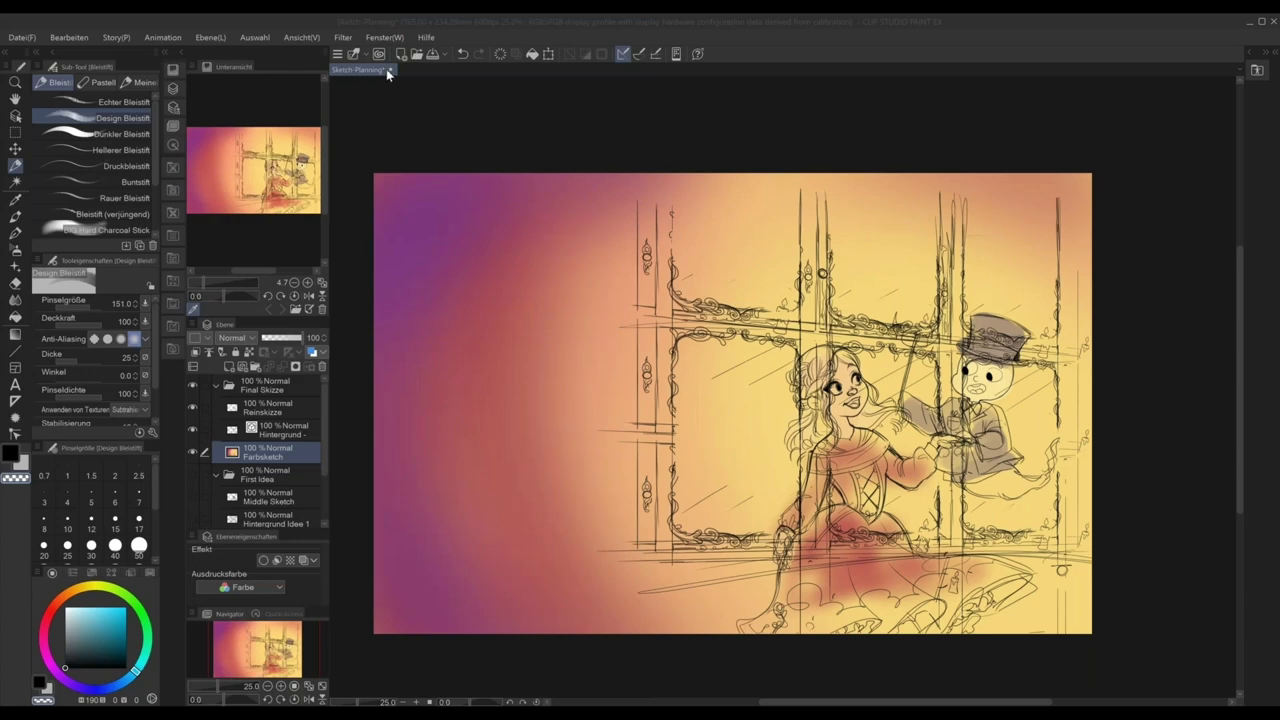
key(ctrl+Tab)
click(390, 70)
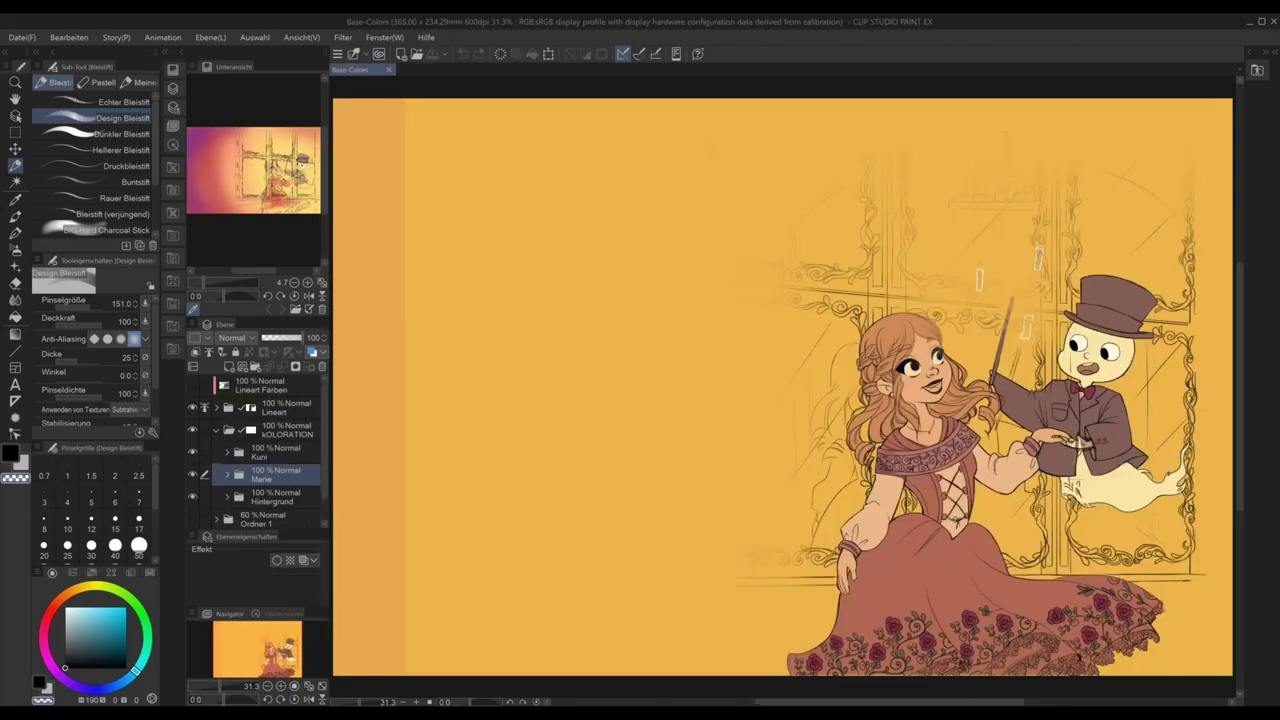
- Enlarge the sub view reference around the girl's upper body and sample the light yellow background as the drawing colour
drag(1013, 571, 819, 596)
drag(204, 283, 218, 282)
drag(260, 200, 200, 243)
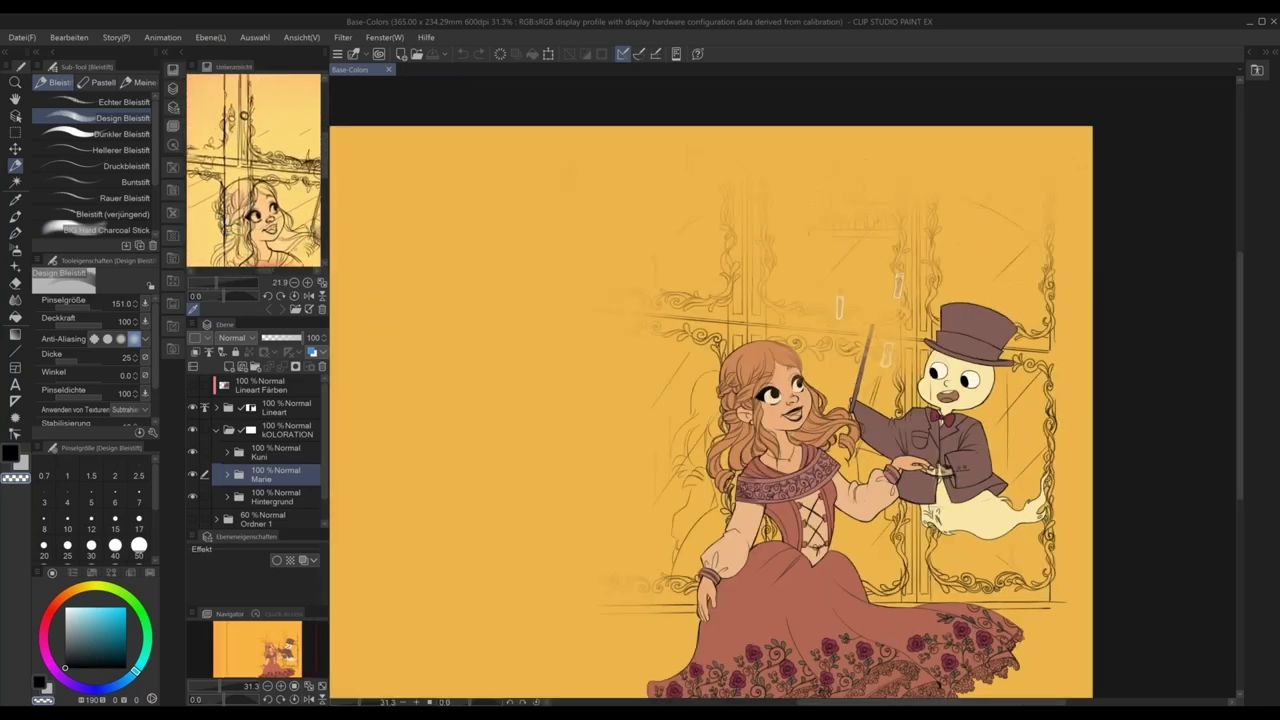
drag(274, 230, 262, 175)
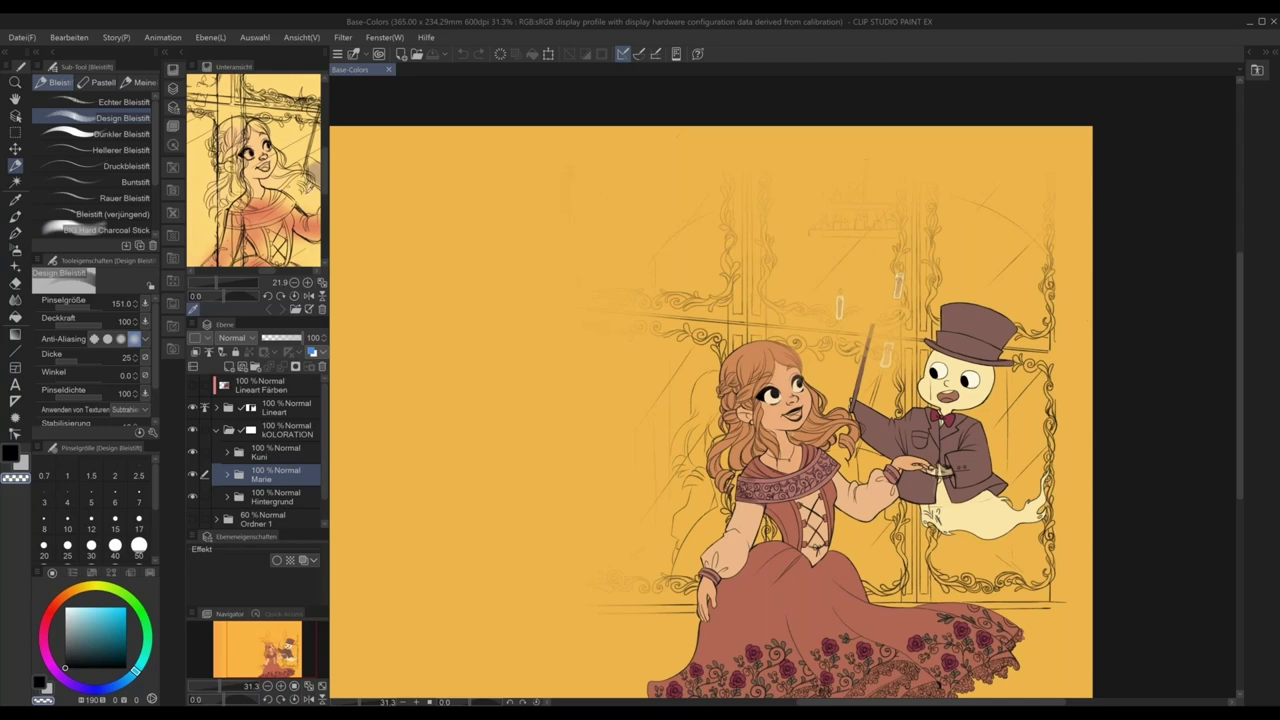
click(287, 80)
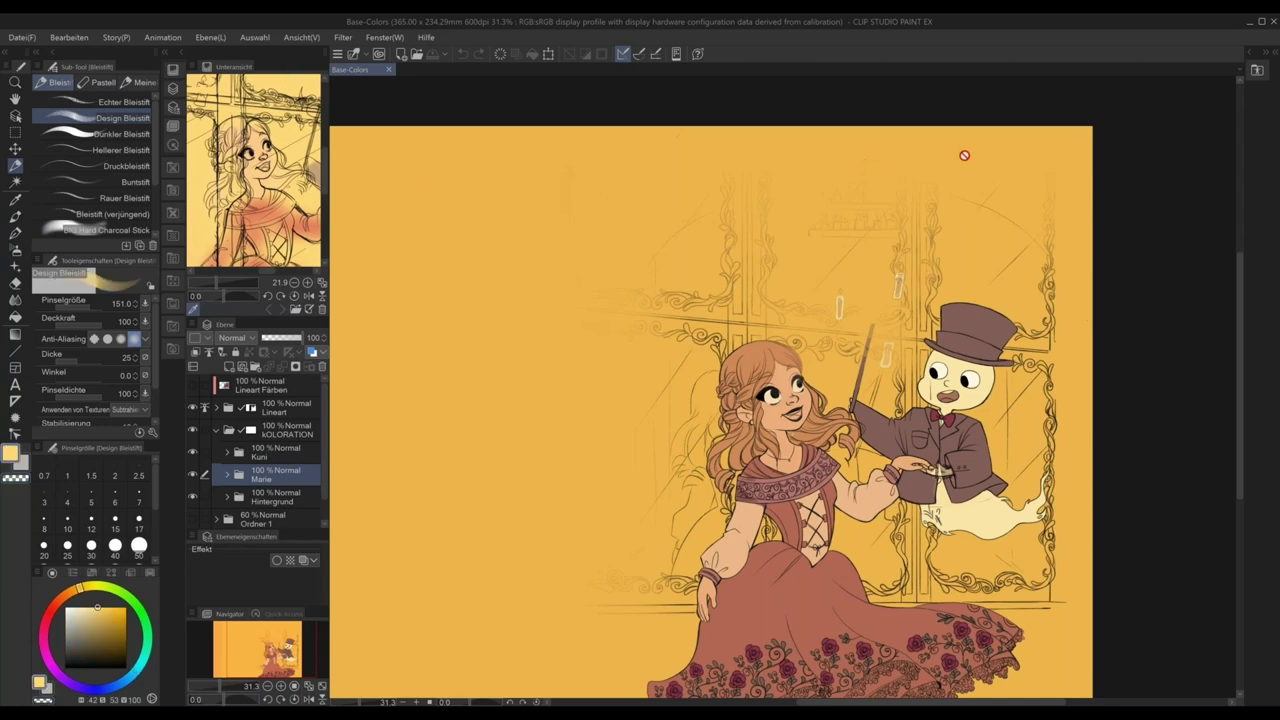
- Delete the hidden folder Ordner 1 above the paper layer
scroll(307, 497, down, 2)
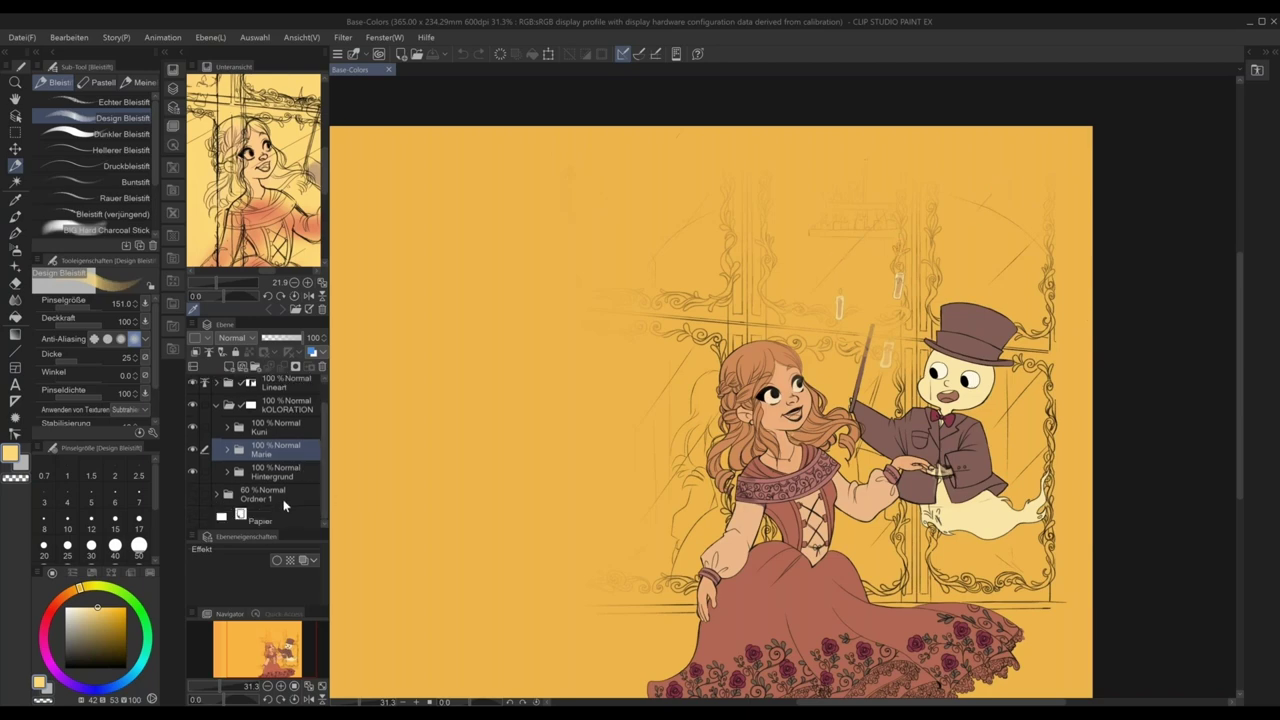
click(283, 499)
key(Delete)
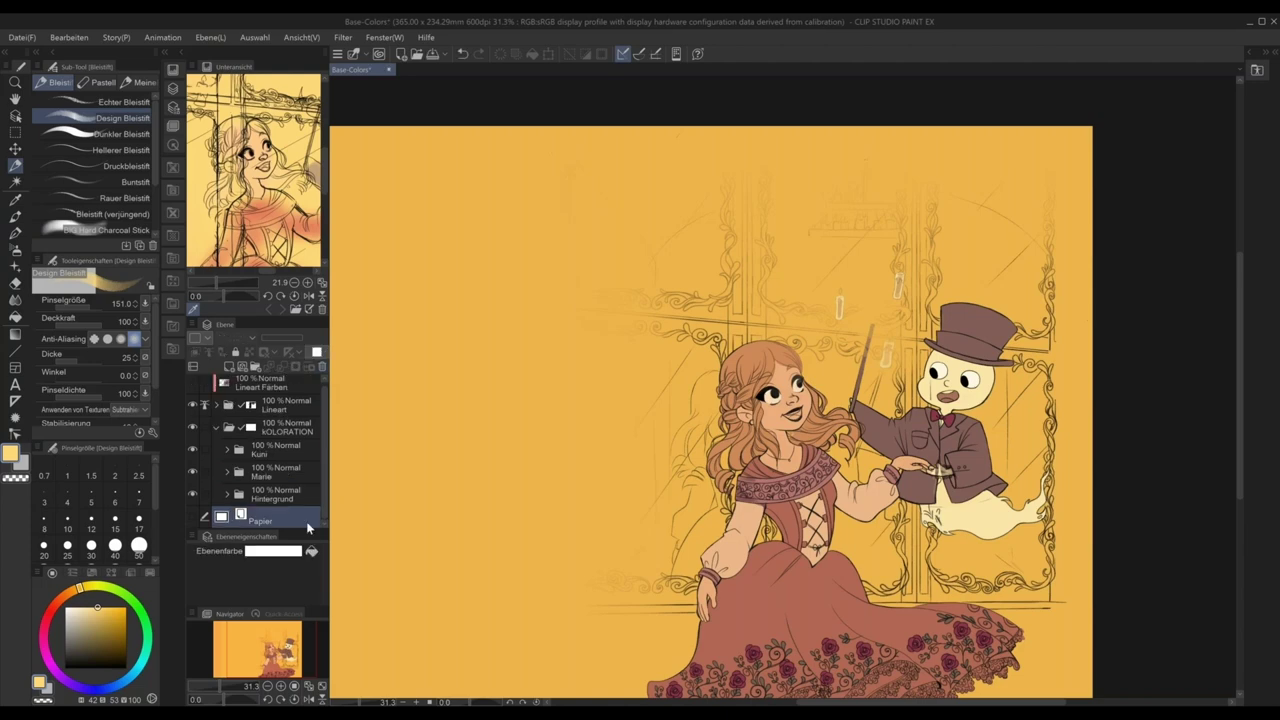
- Go through the two character folders, collapse the kOLORATION folder, and select the Lineart folder
click(275, 474)
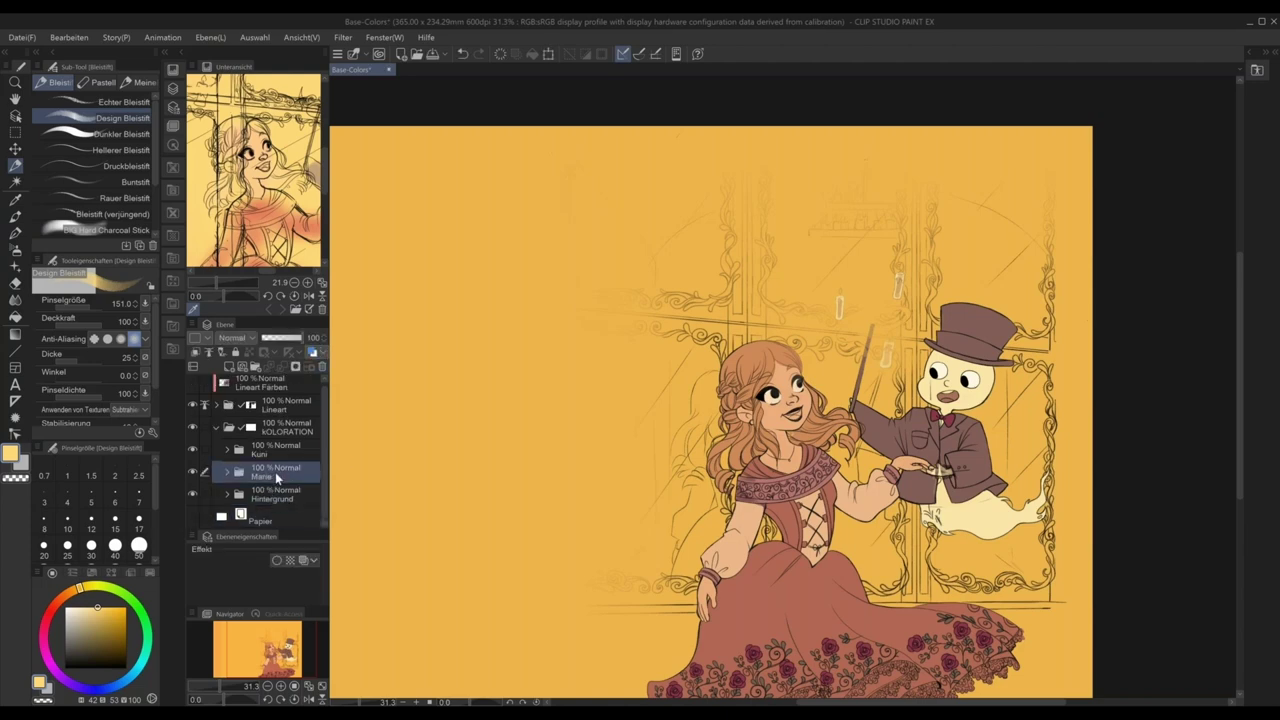
click(287, 456)
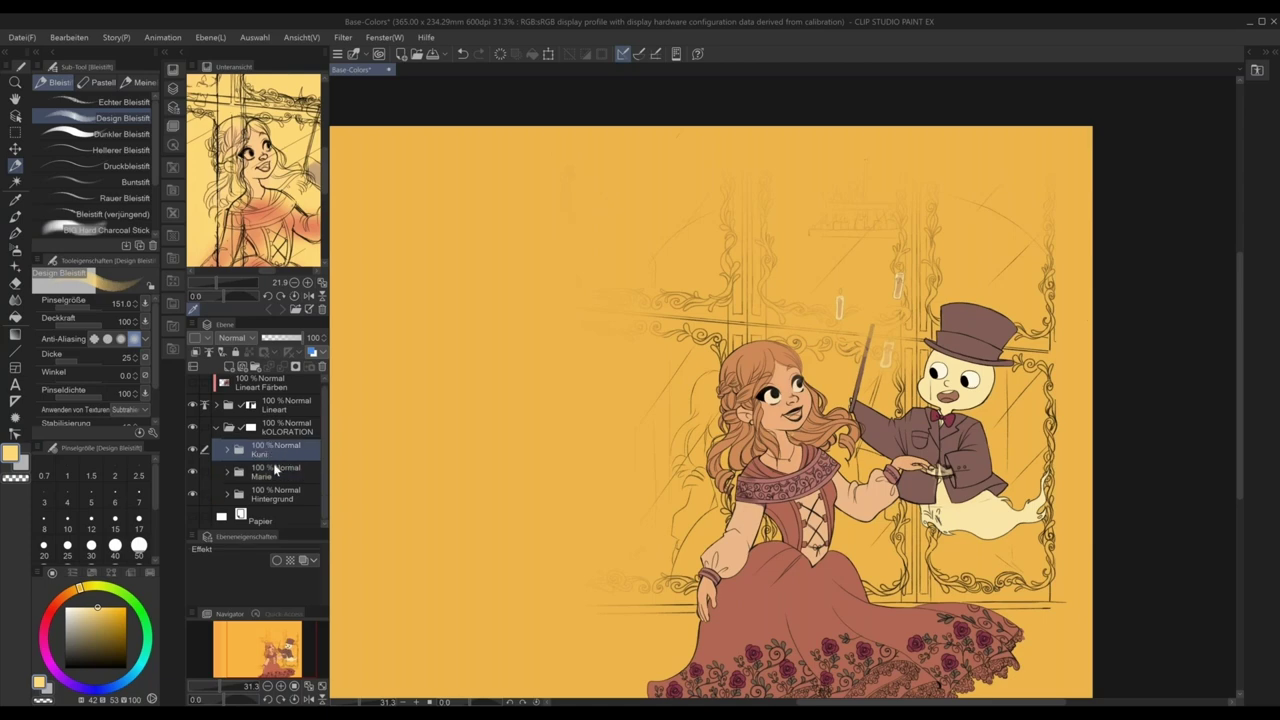
click(273, 468)
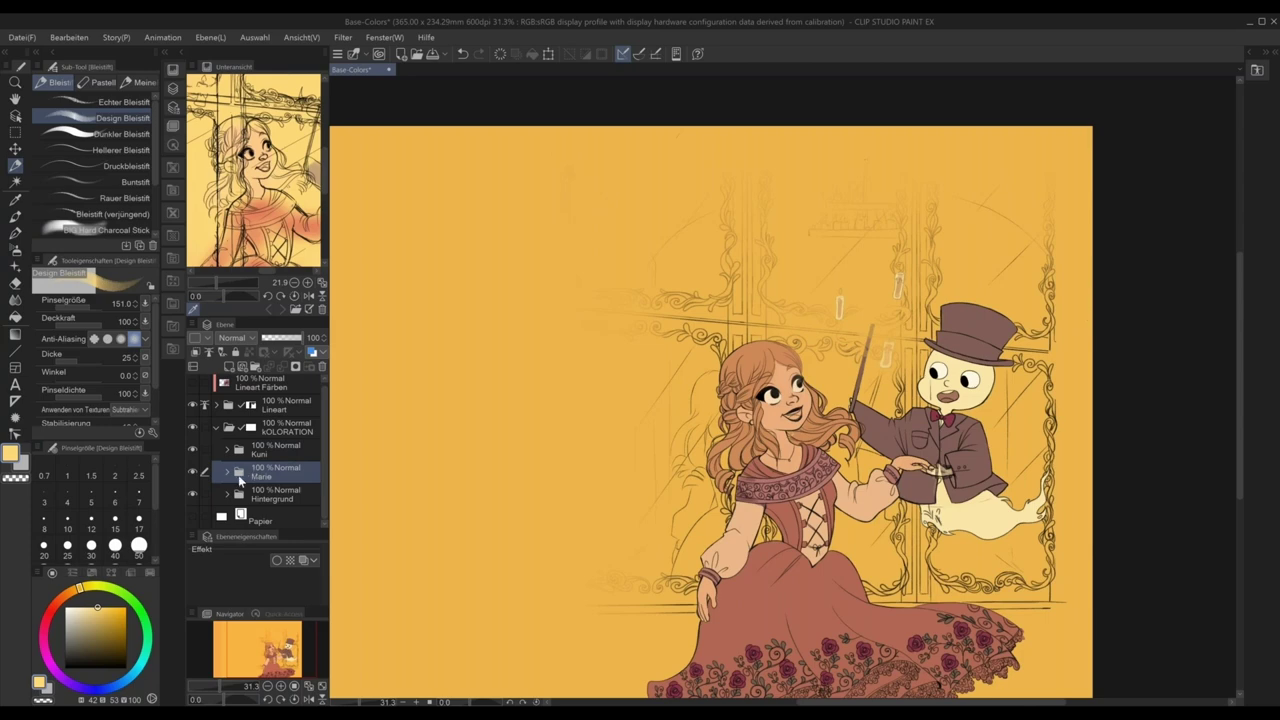
click(216, 427)
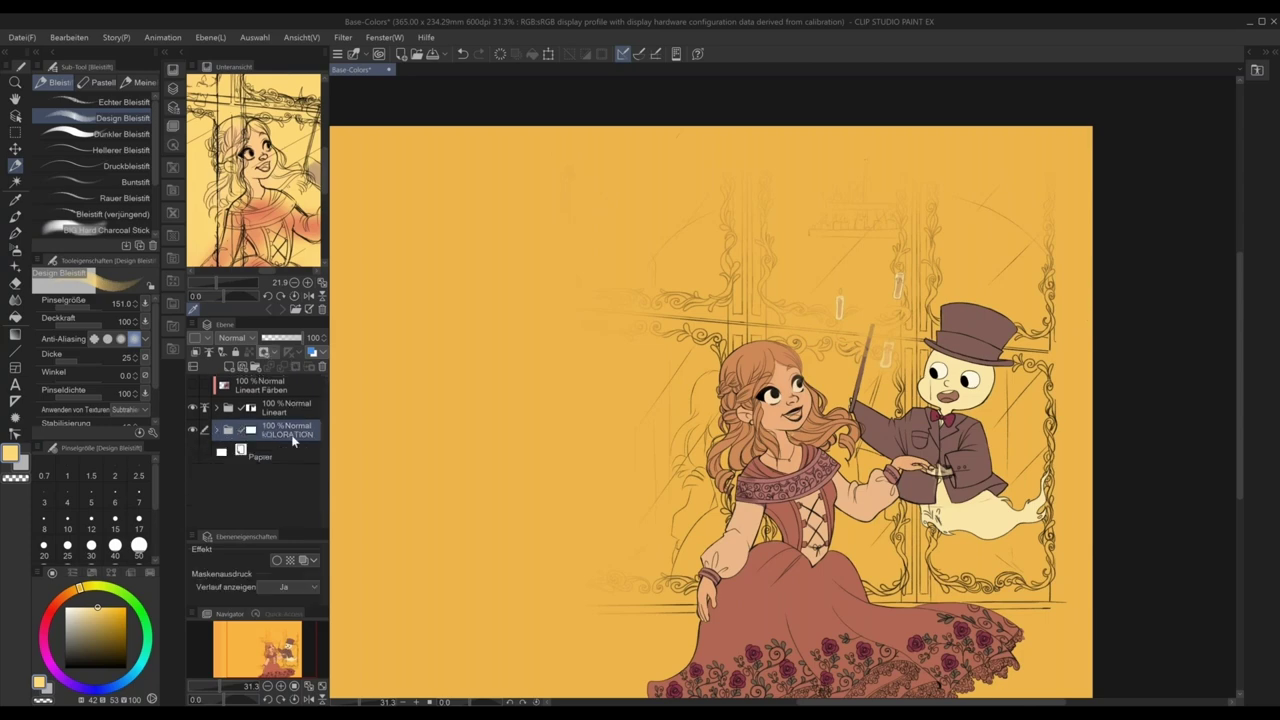
click(281, 418)
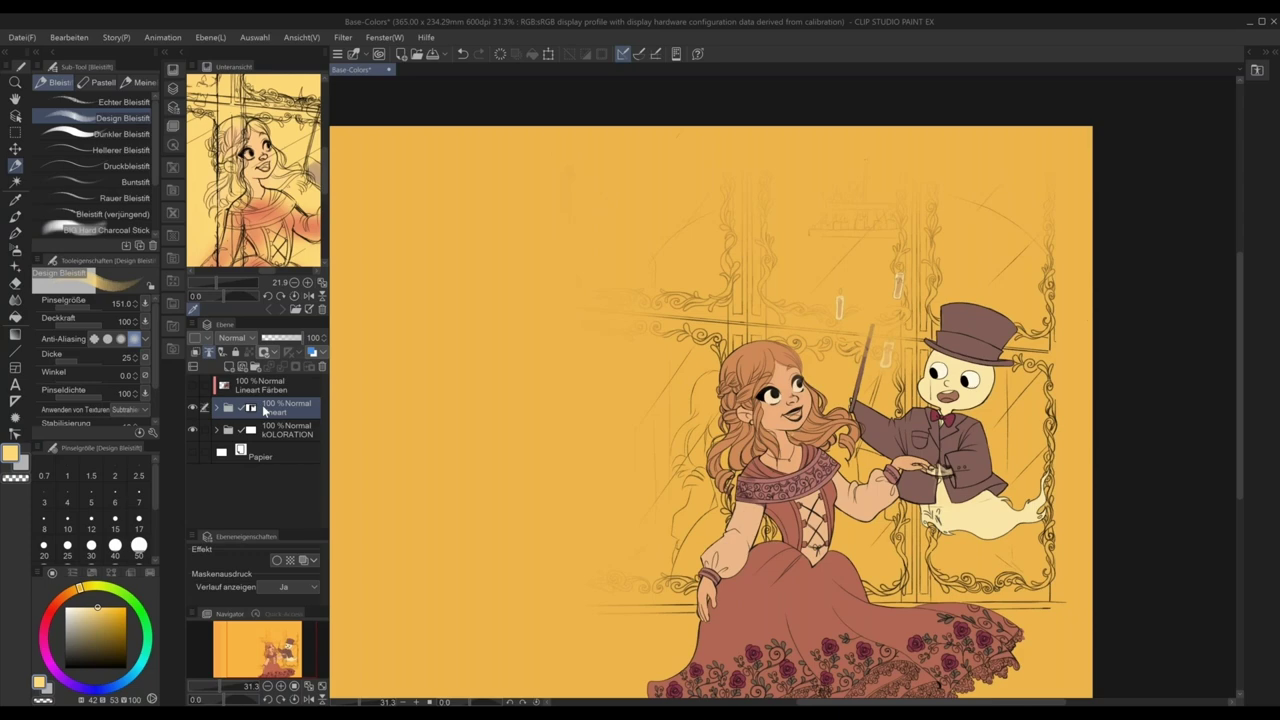
- Show the Lineart Färben layer clipped to the Lineart folder and select it, with the characters enlarged to 50%
key(ctrl+plus)
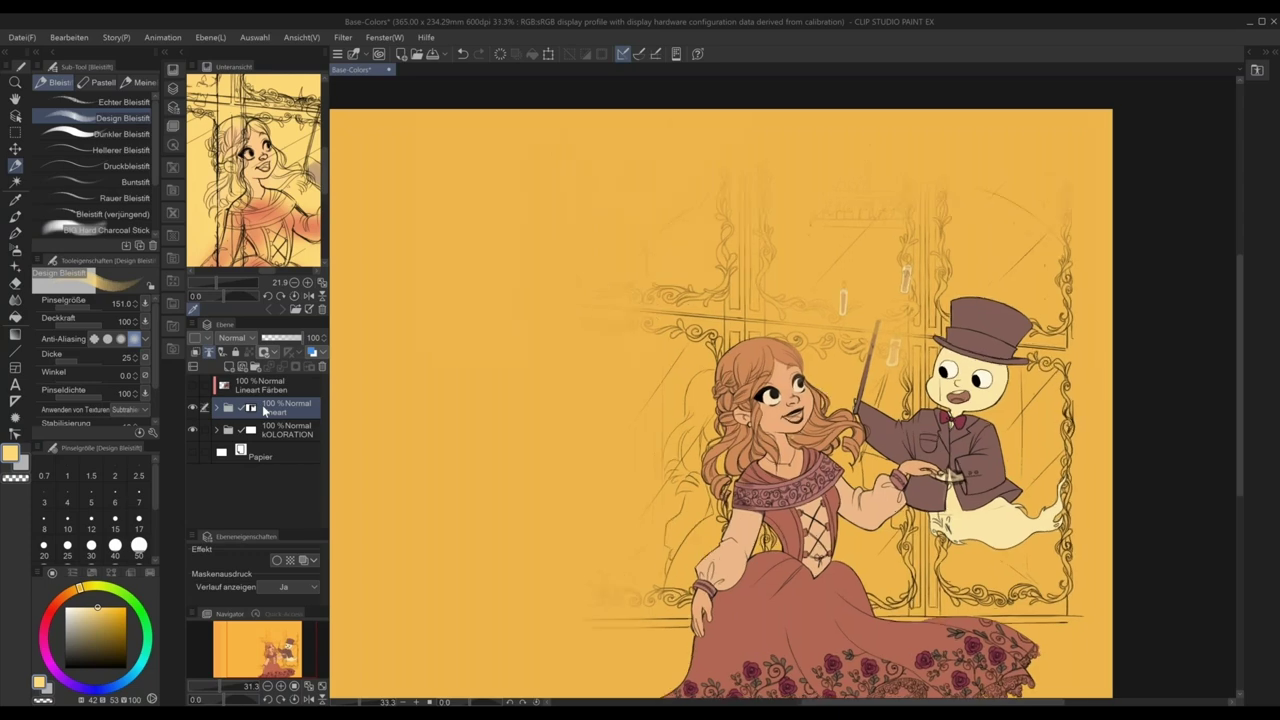
key(ctrl+plus)
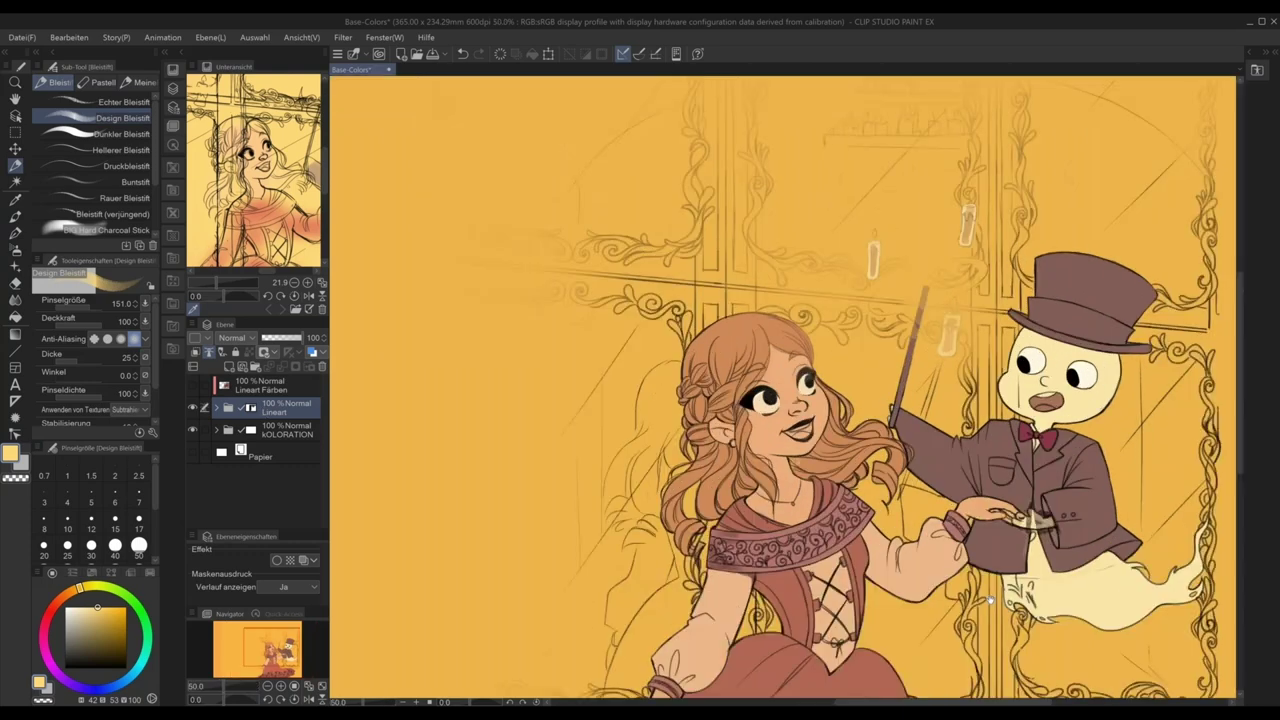
drag(990, 600, 859, 498)
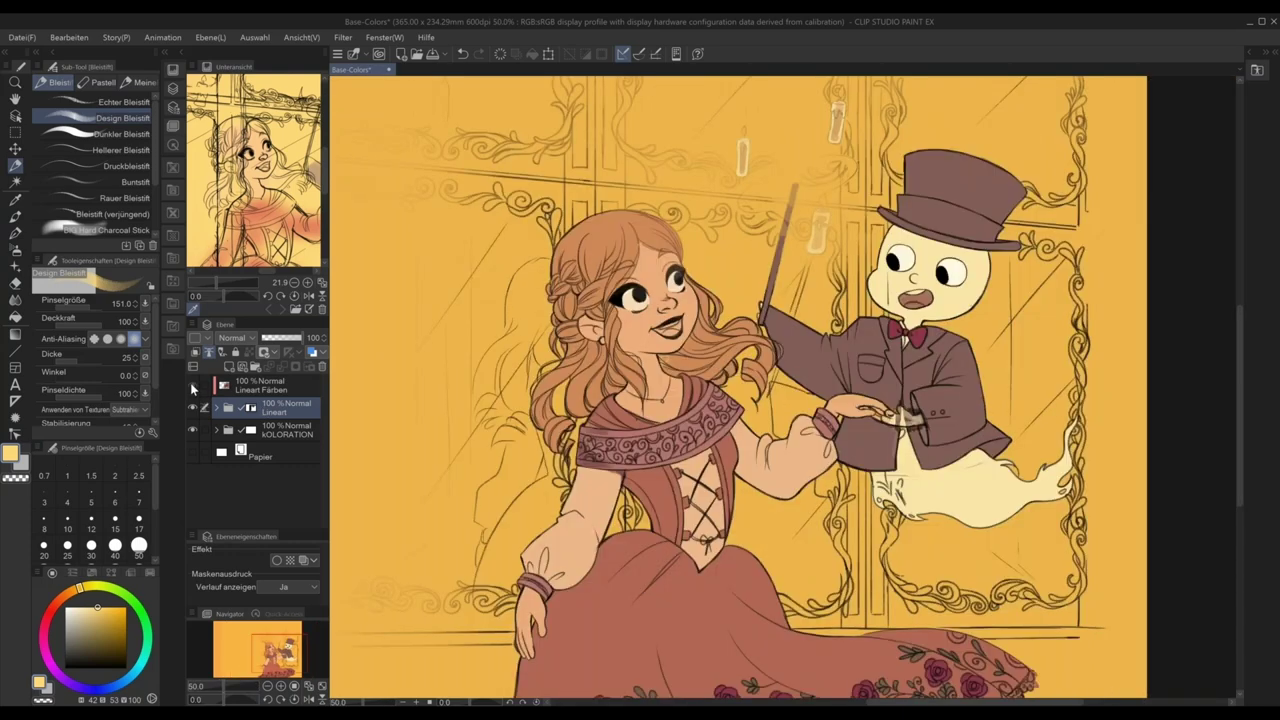
click(193, 387)
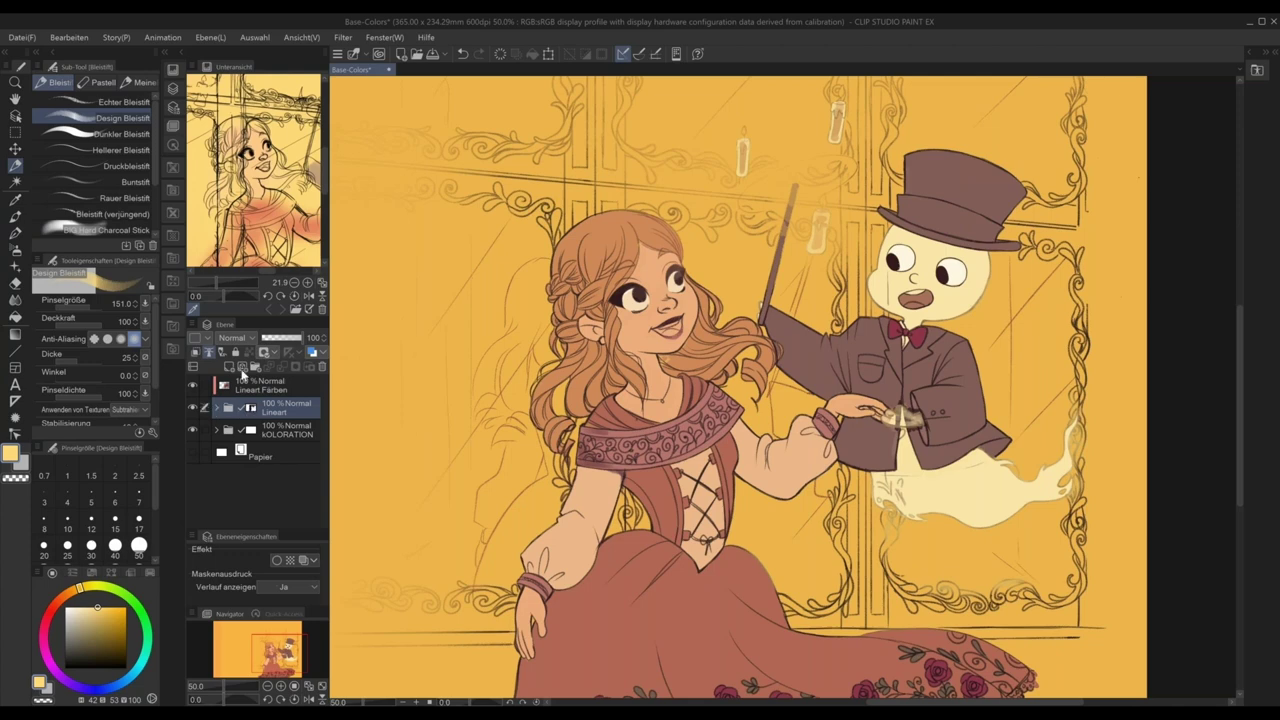
click(247, 388)
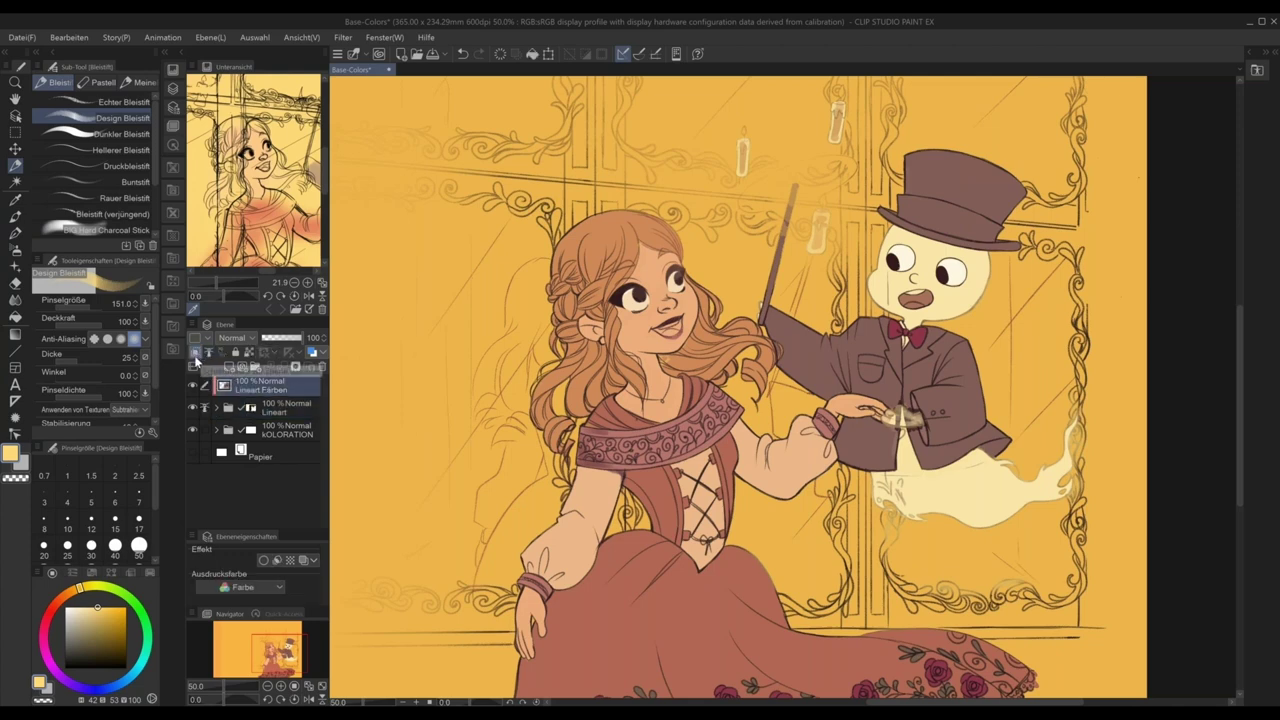
click(195, 355)
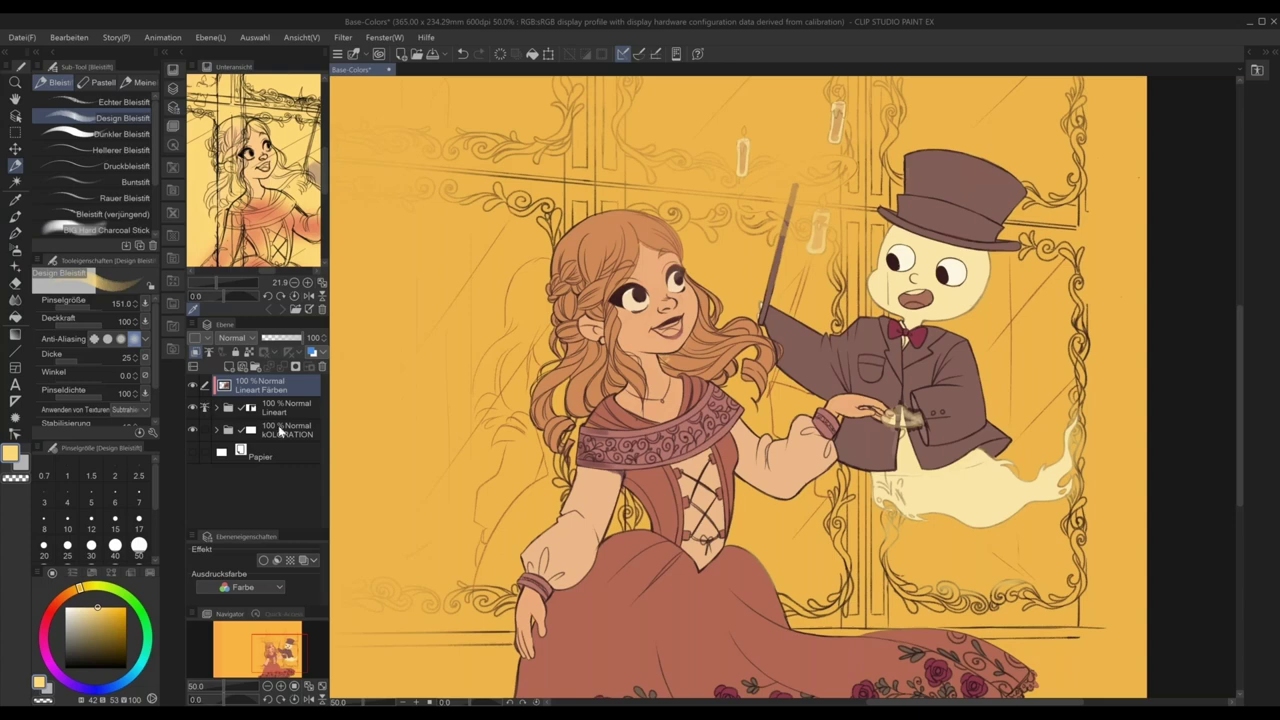
- Toggle the visibility of the Lineart Färben layer to compare the black line art with the coloured version
click(192, 385)
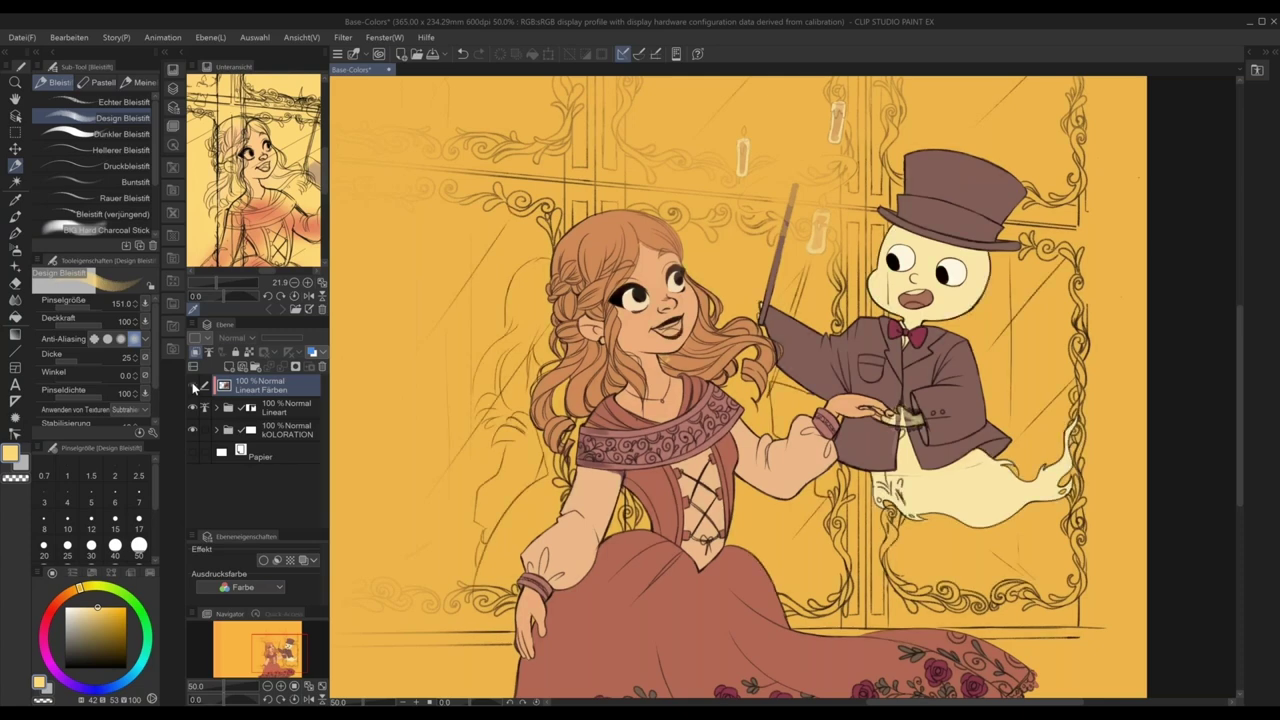
click(194, 385)
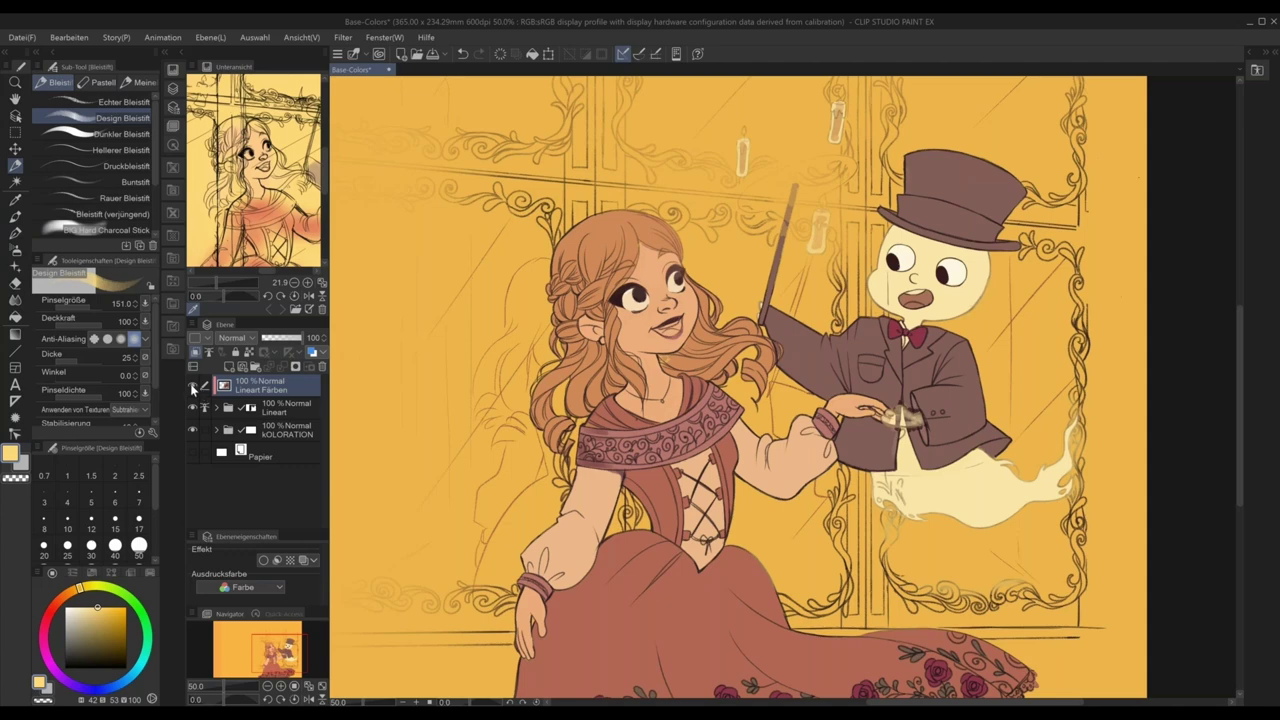
click(192, 383)
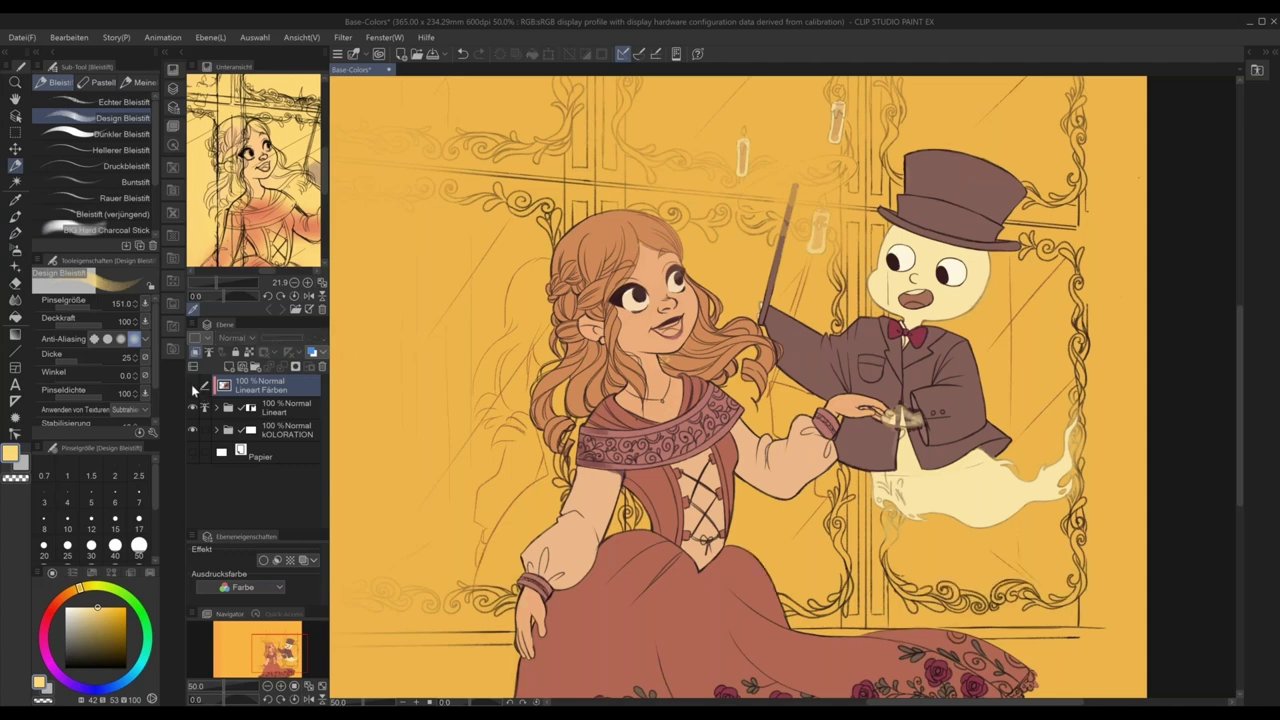
- Restore the Lineart Färben layer and toggle the Lineart folder's visibility to compare the base colours with and without line art
click(191, 384)
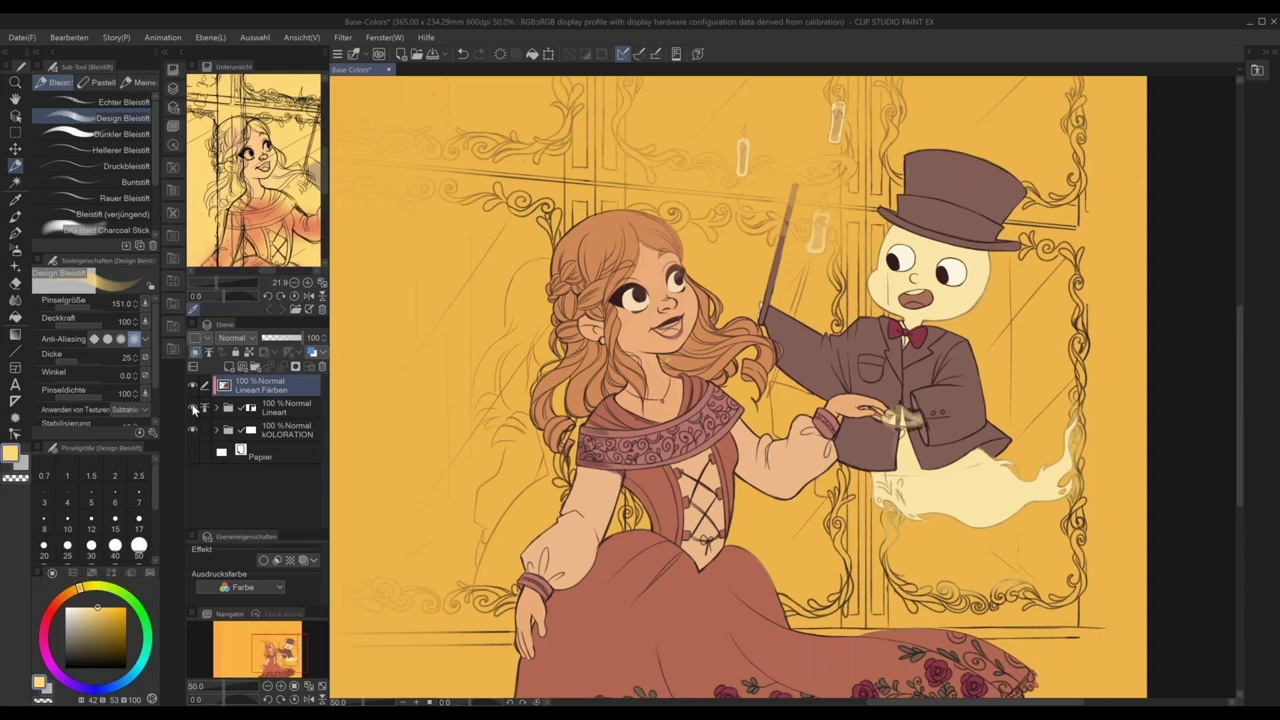
click(192, 408)
click(192, 406)
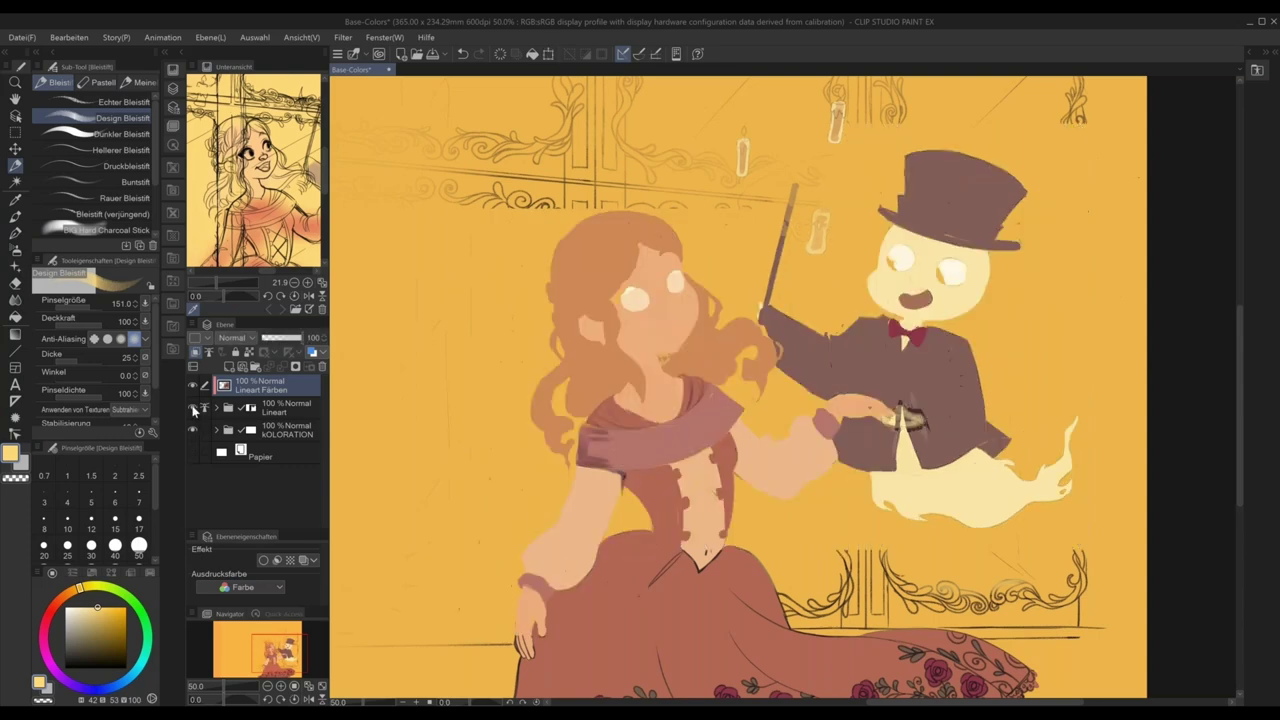
click(193, 408)
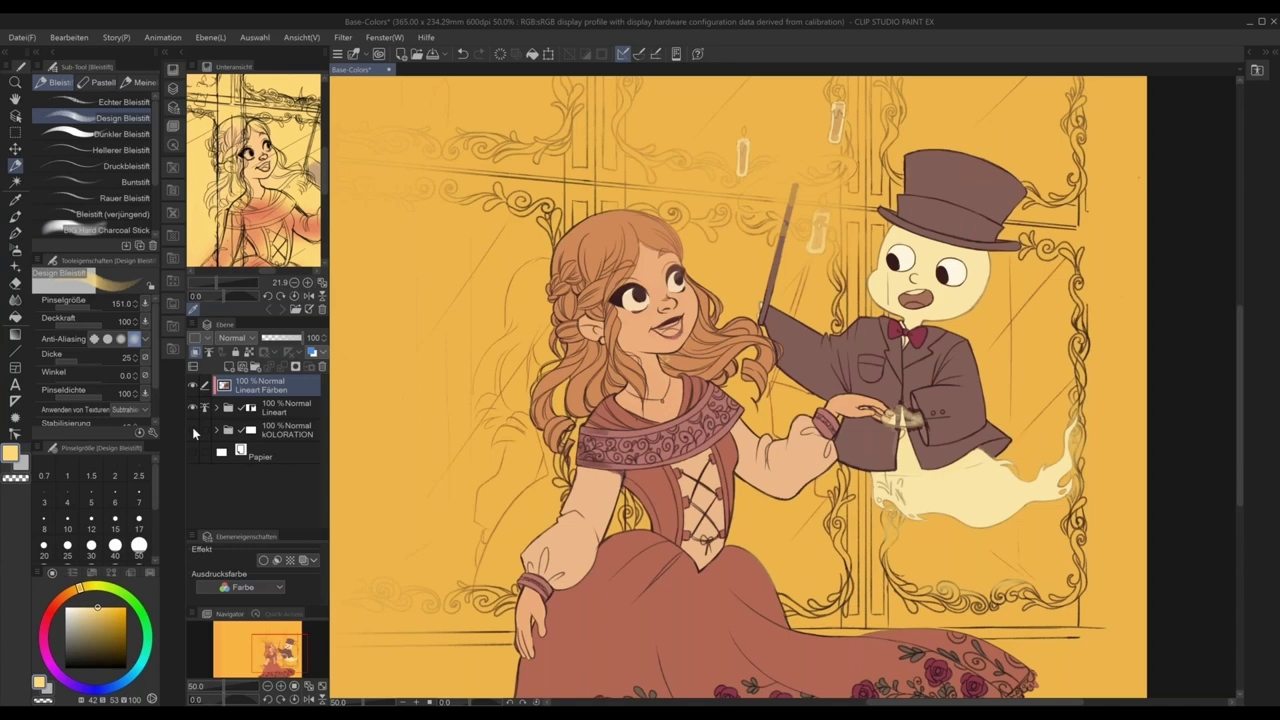
click(193, 409)
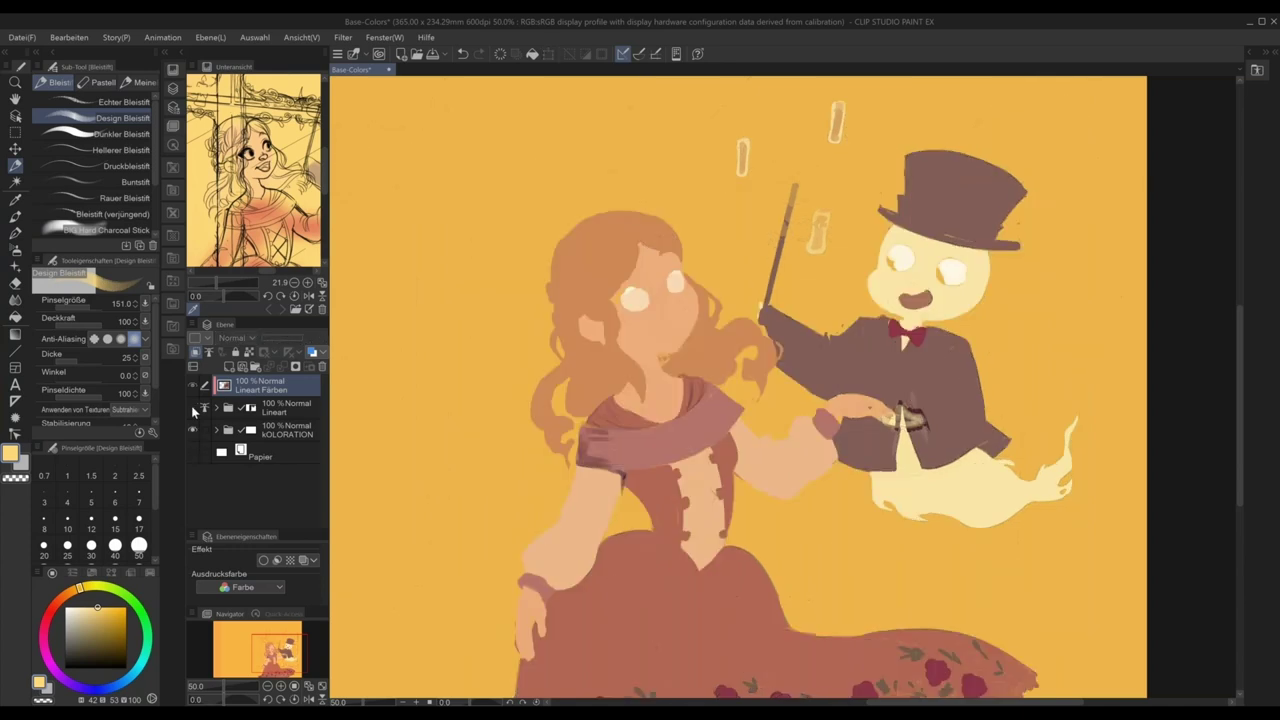
click(193, 408)
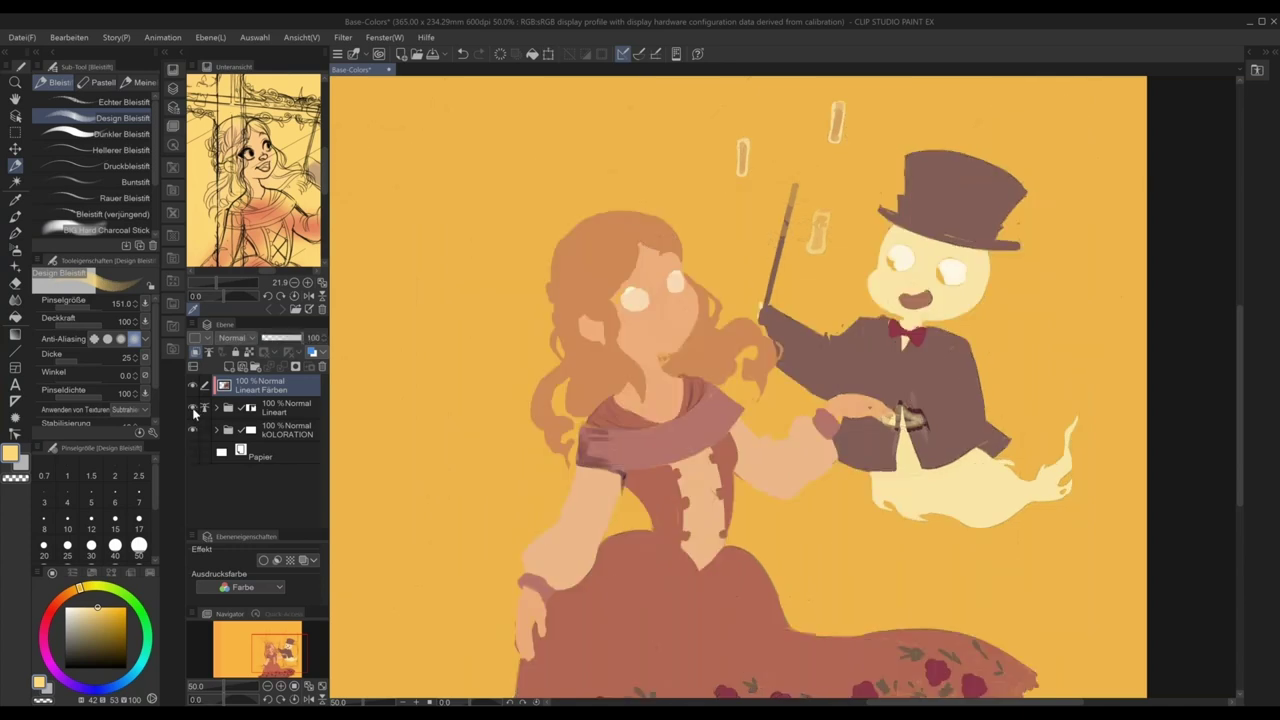
- Expand the kOLORATION and Hintergrund folders, select the flat background layer Ebene 8, and bring the whole cover into view at 25%
click(216, 430)
drag(324, 436, 322, 453)
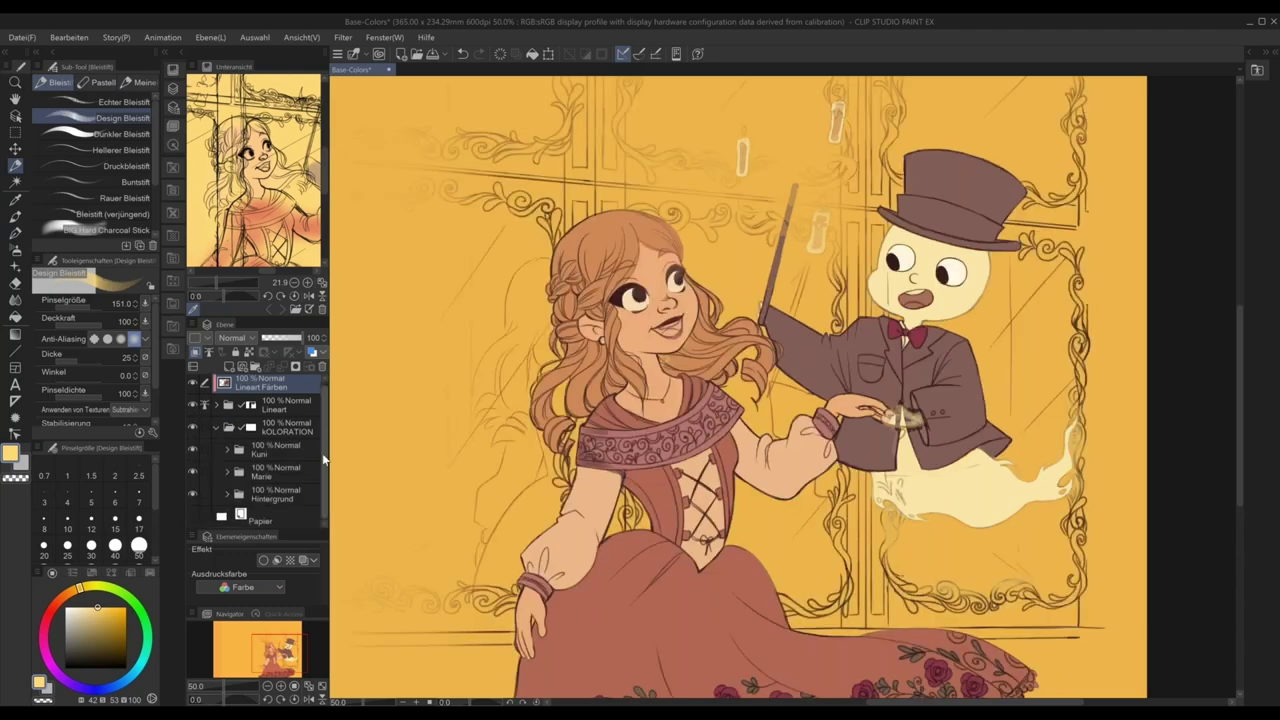
click(227, 494)
scroll(320, 491, down, 5)
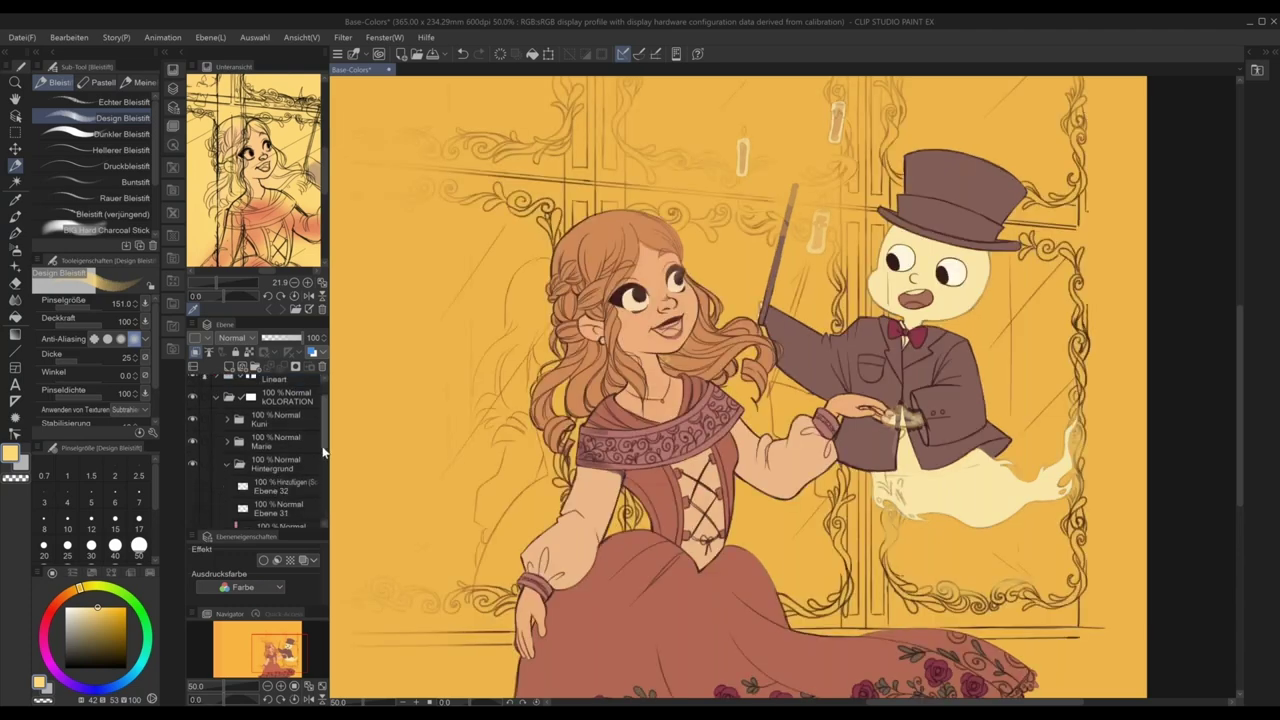
click(290, 492)
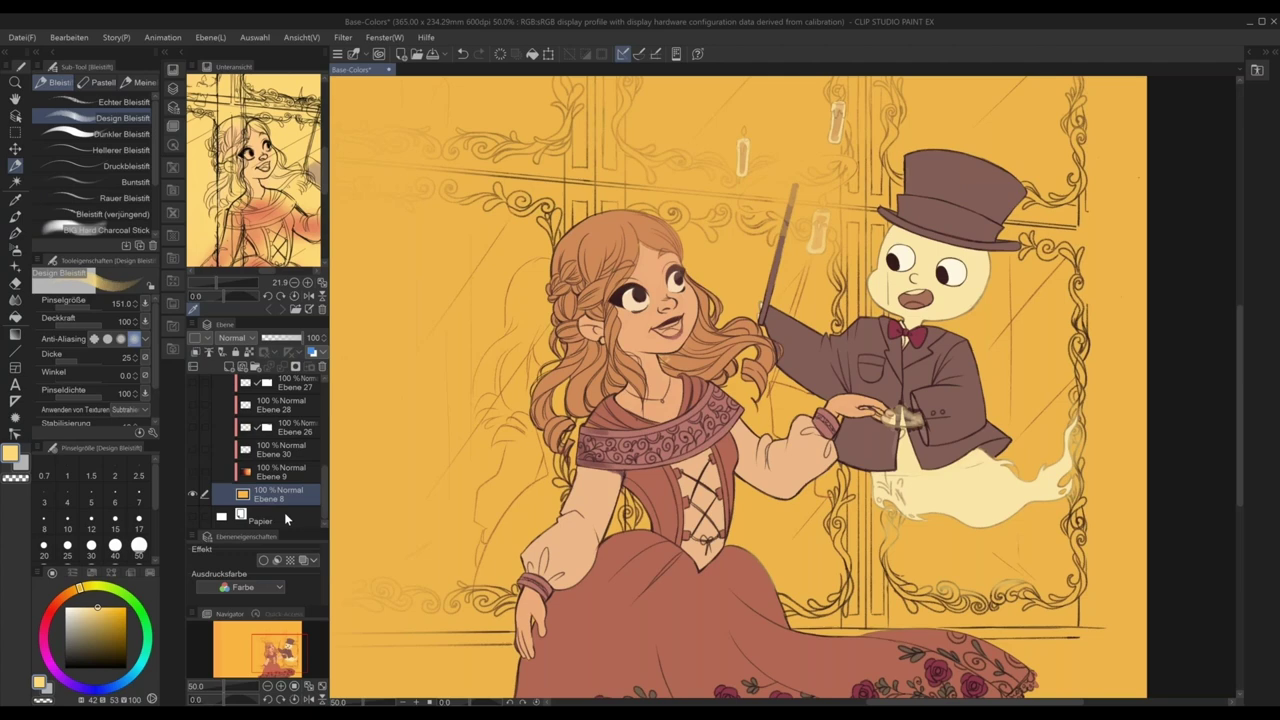
key(ctrl+minus)
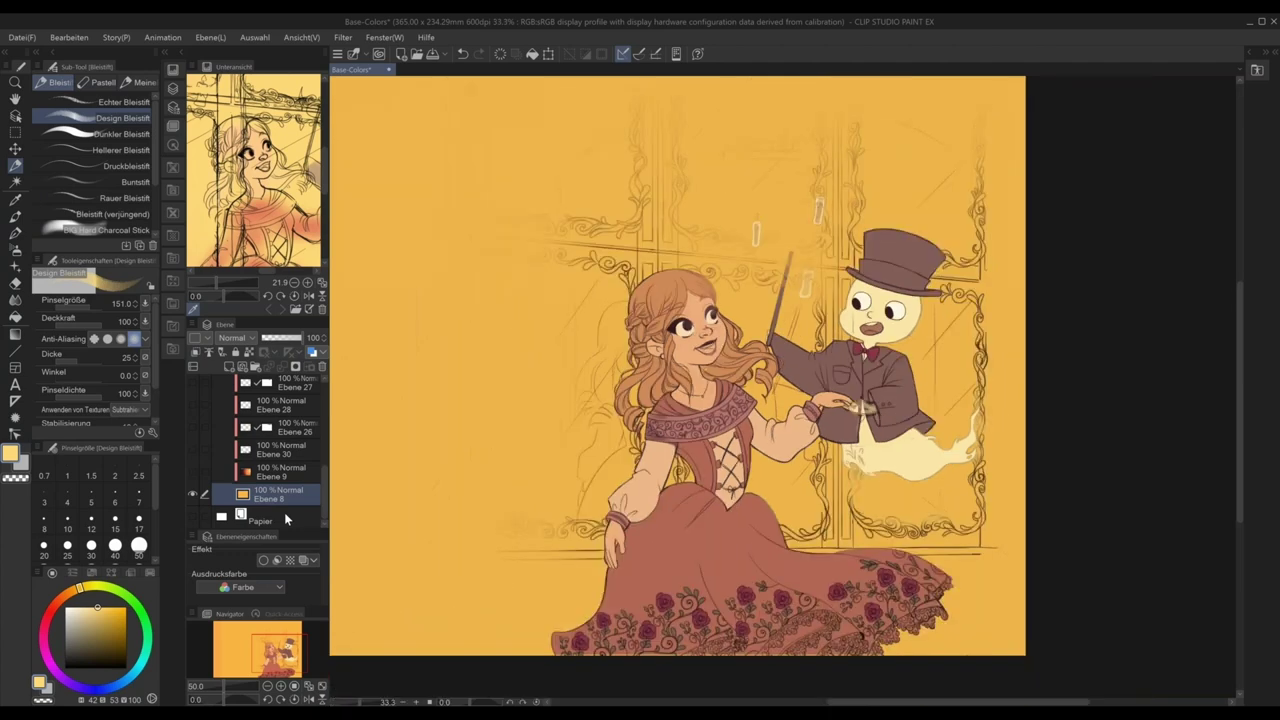
key(ctrl+minus)
drag(837, 489, 965, 513)
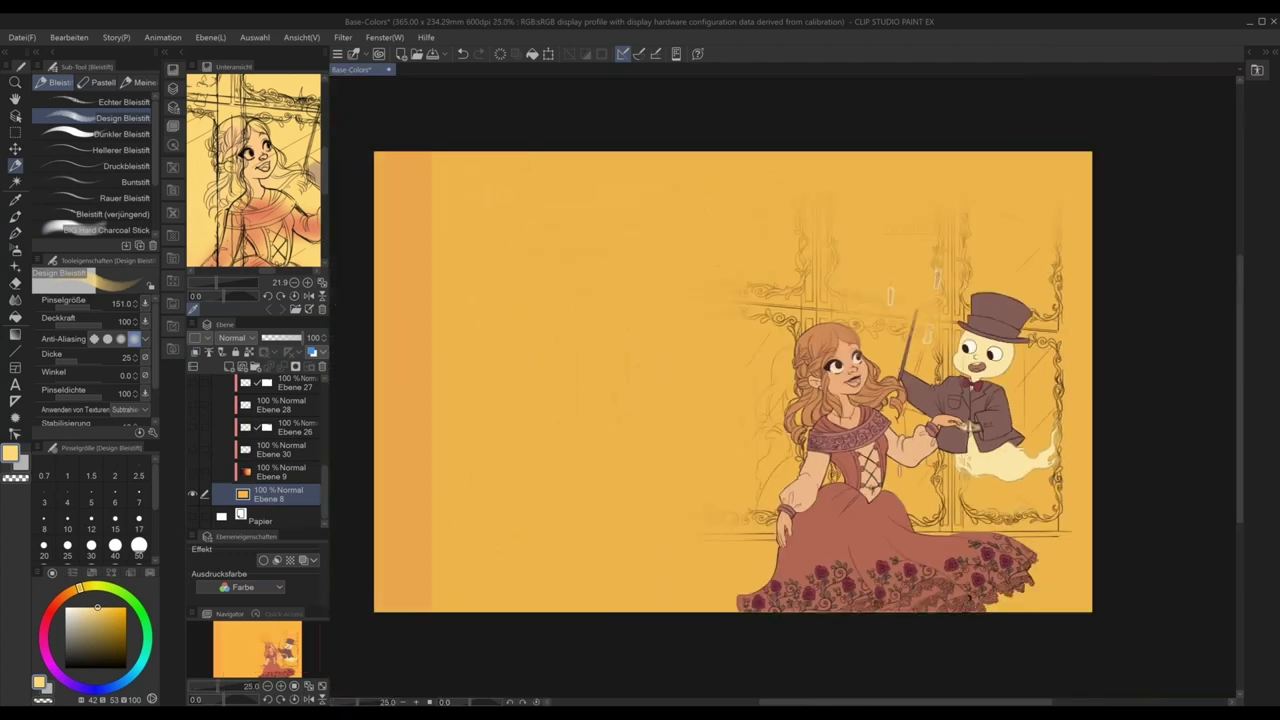
- Preview the painted background layer Ebene 9, select it, and choose the Raue Wasserfarbe brush
click(193, 472)
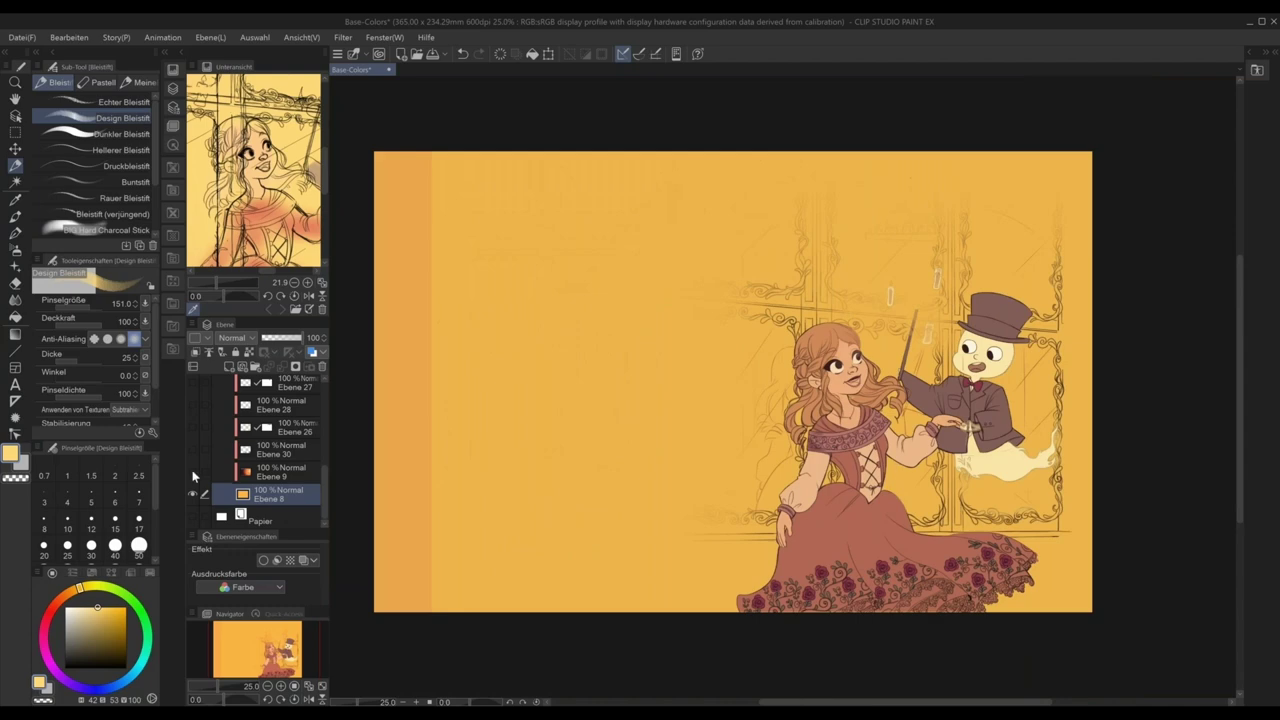
click(283, 476)
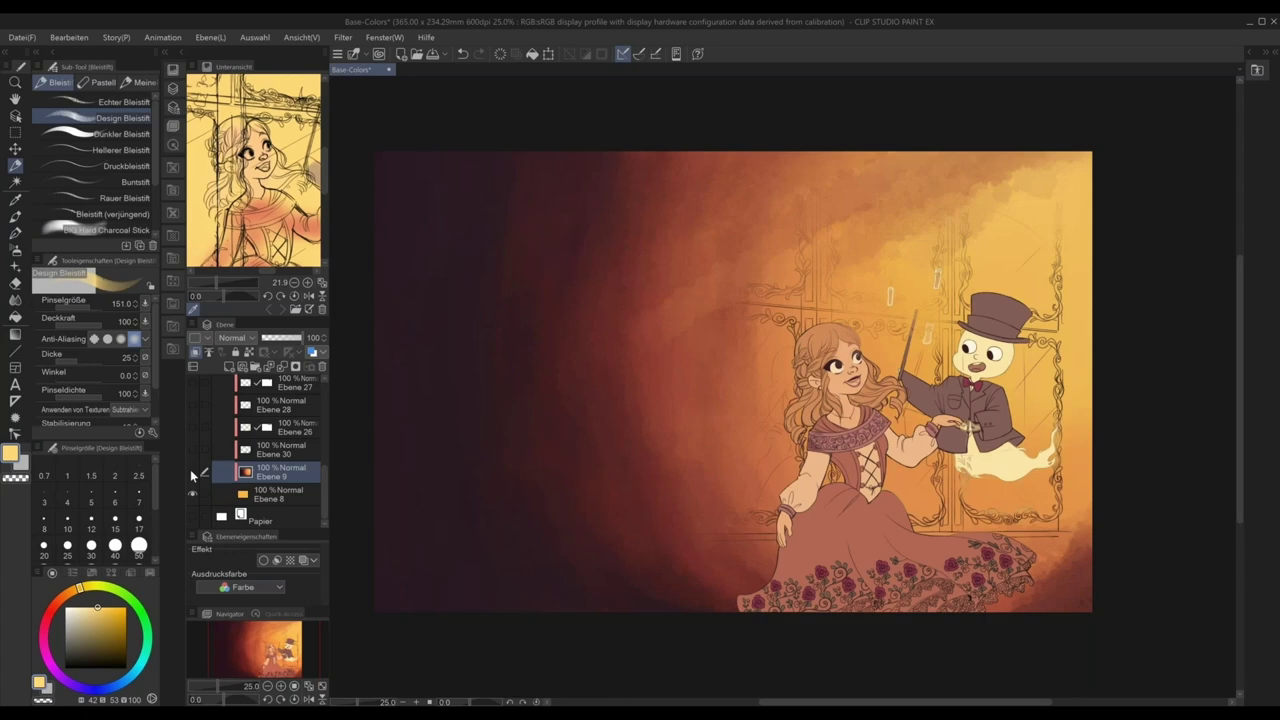
click(191, 471)
click(16, 219)
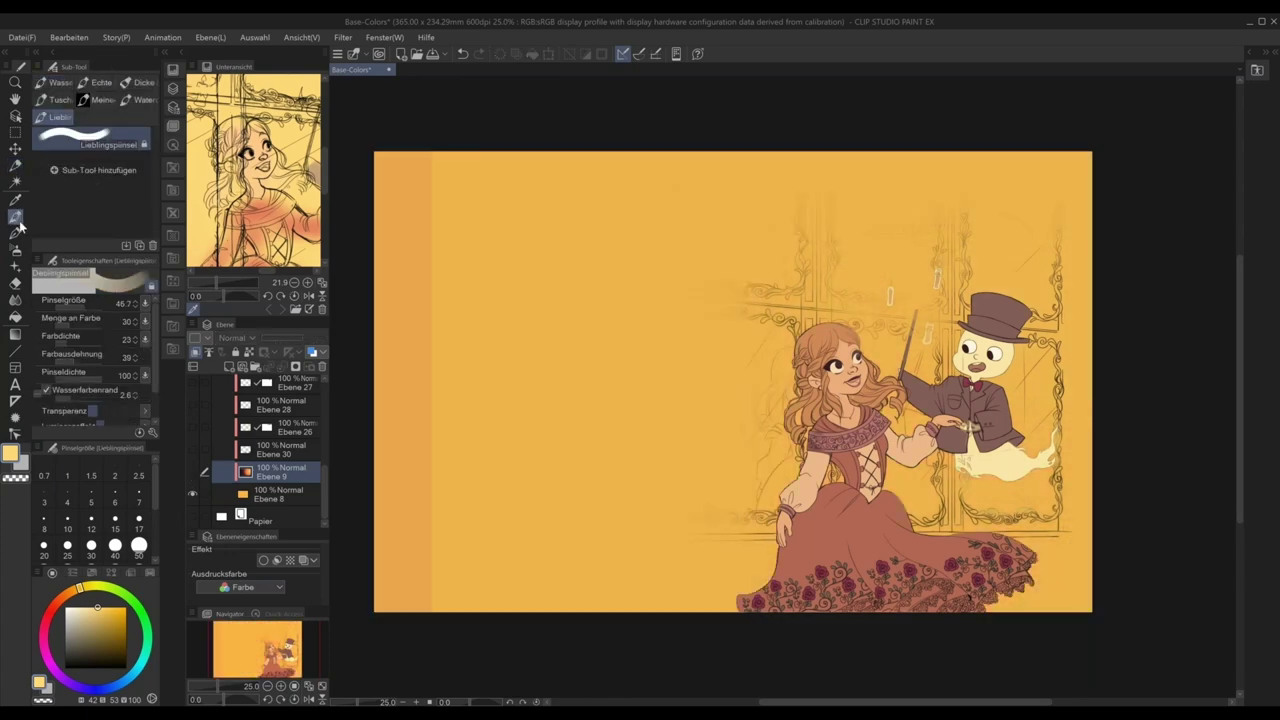
click(107, 84)
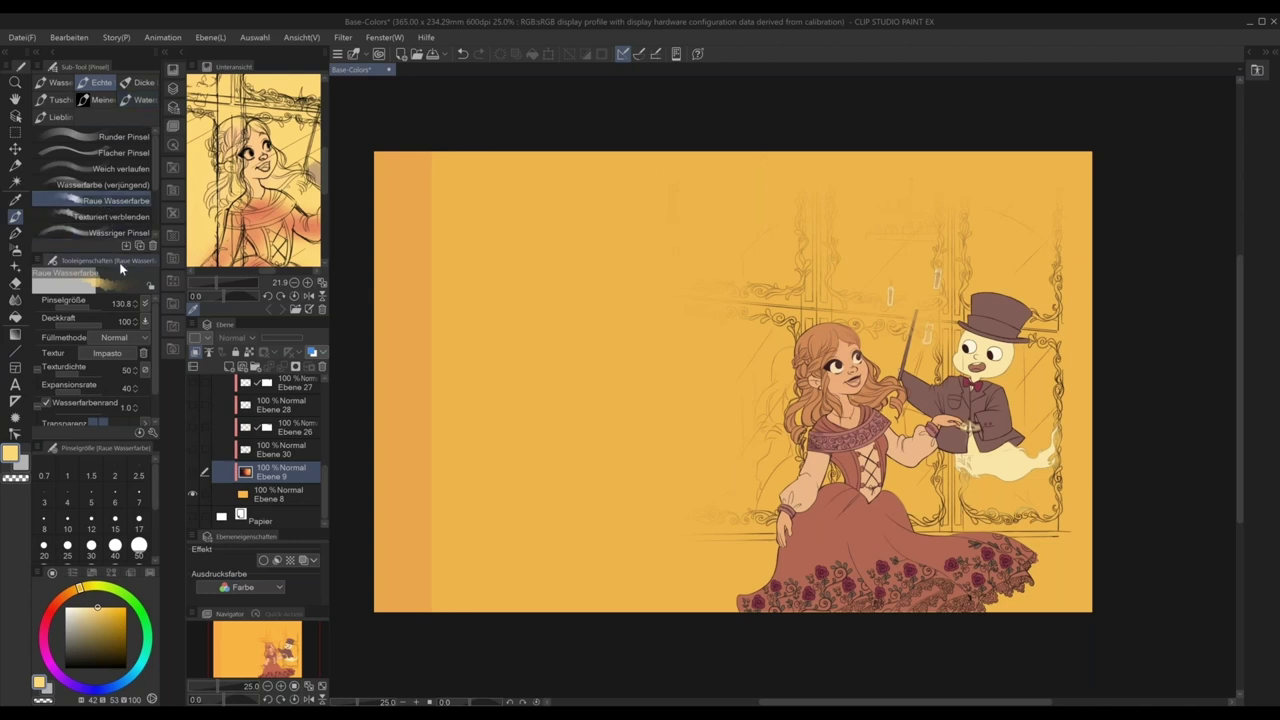
- Show Ebene 9 and examine the brush texture and dark-to-orange transition in its painted background
click(193, 473)
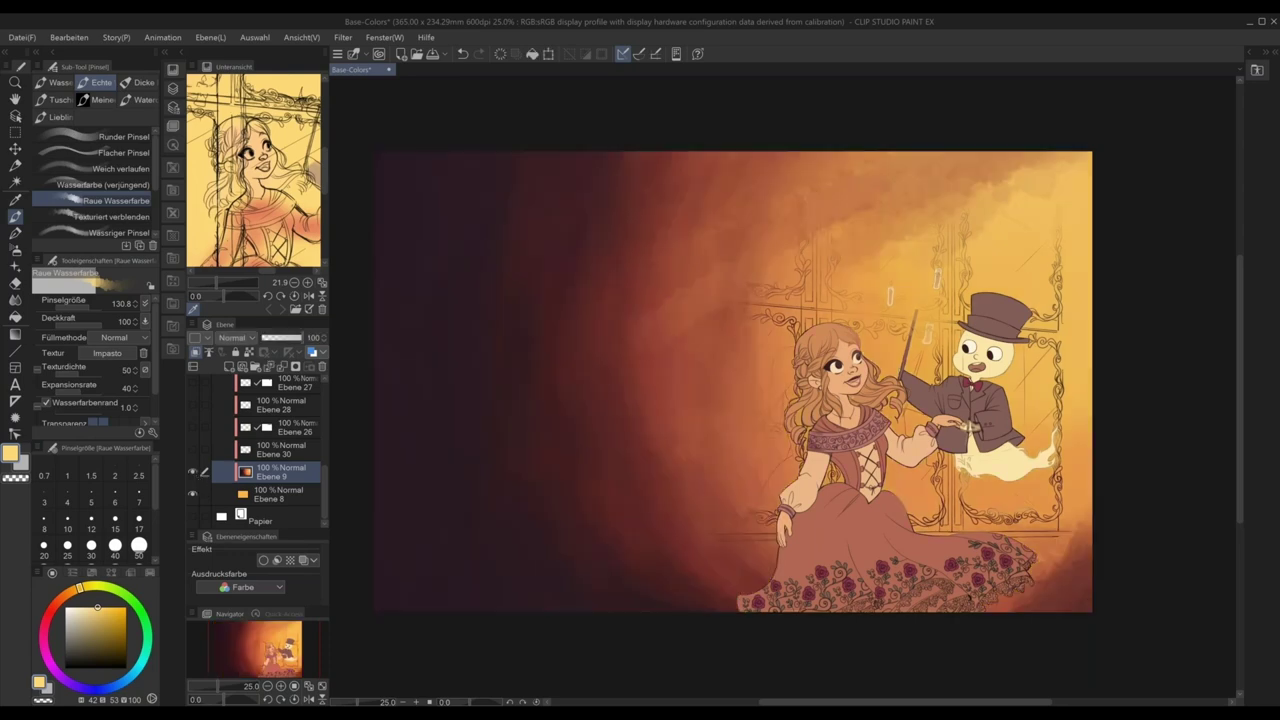
scroll(706, 424, up, 3)
drag(706, 424, 829, 465)
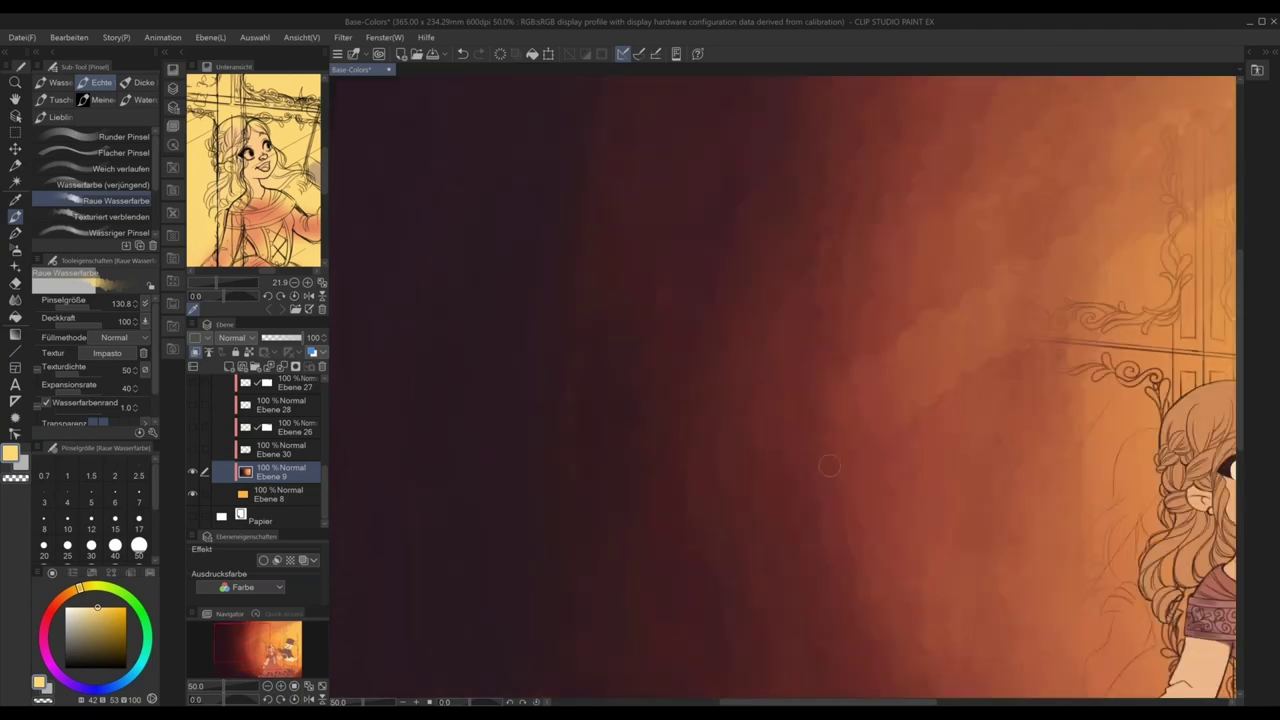
scroll(930, 480, down, 1)
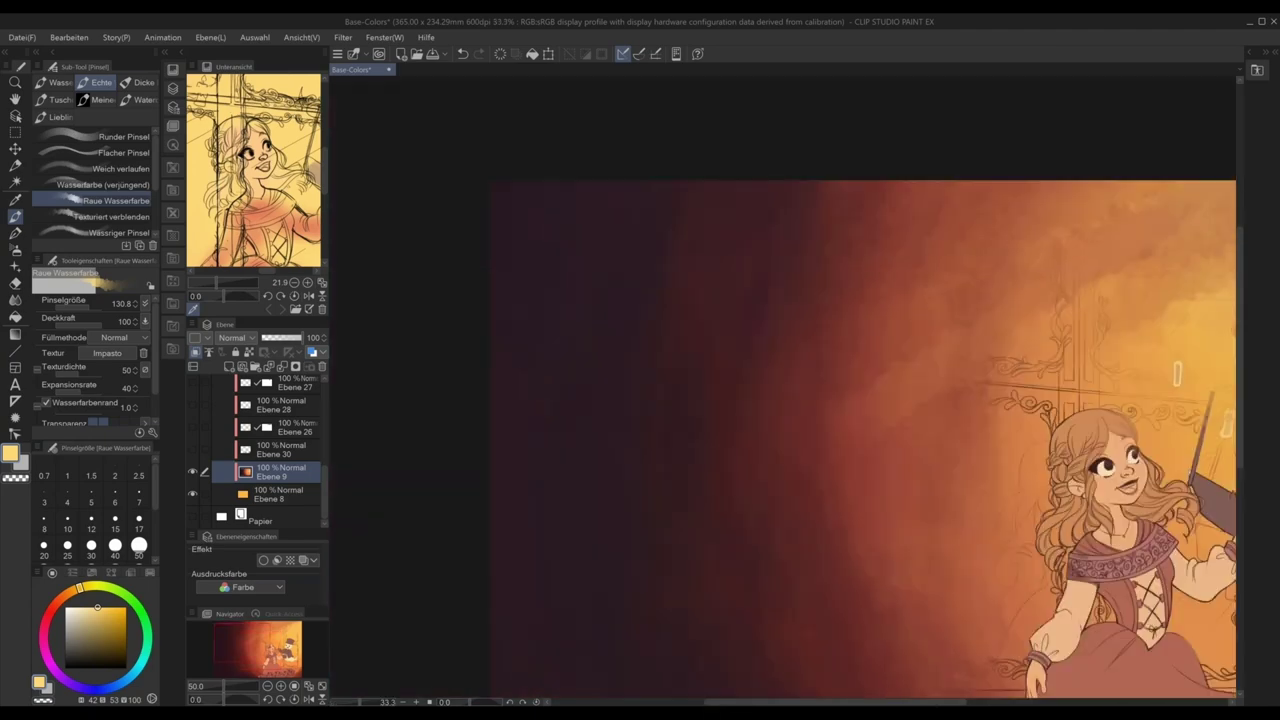
scroll(830, 468, down, 1)
drag(830, 468, 690, 393)
- Add a new clipped layer directly above Ebene 8 and hide the finished background layer Ebene 9
click(94, 304)
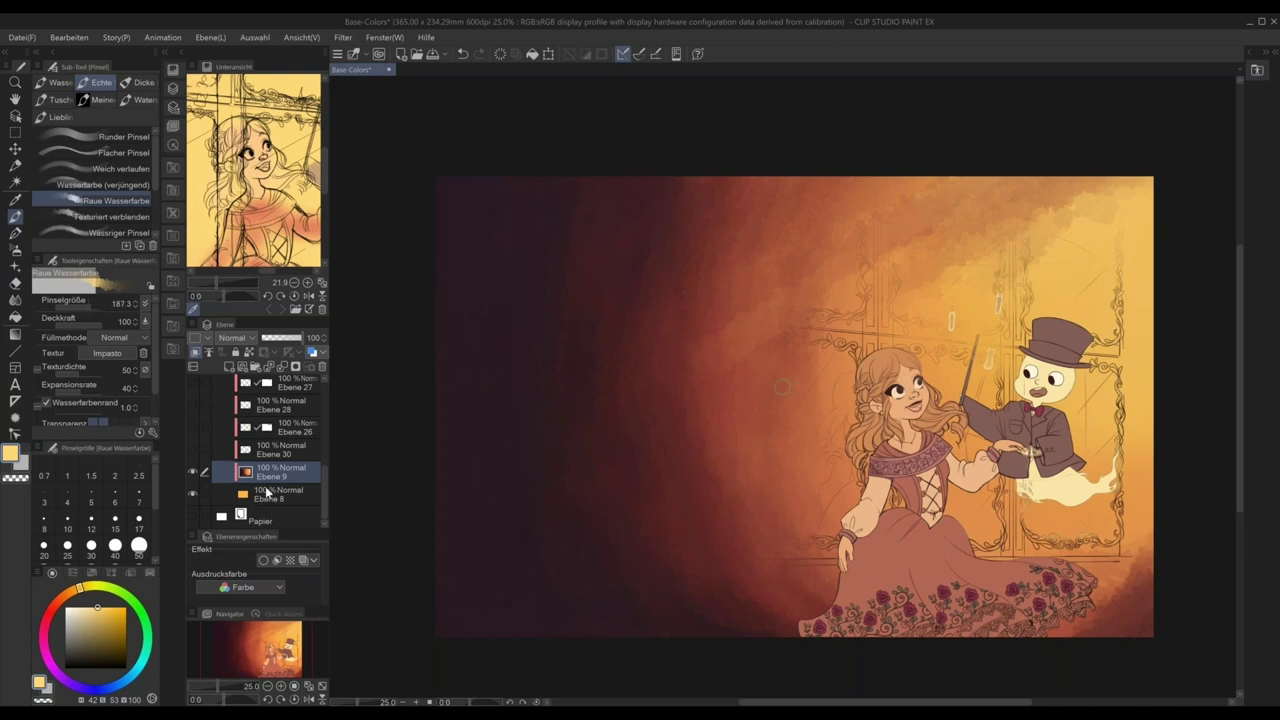
click(272, 494)
click(229, 368)
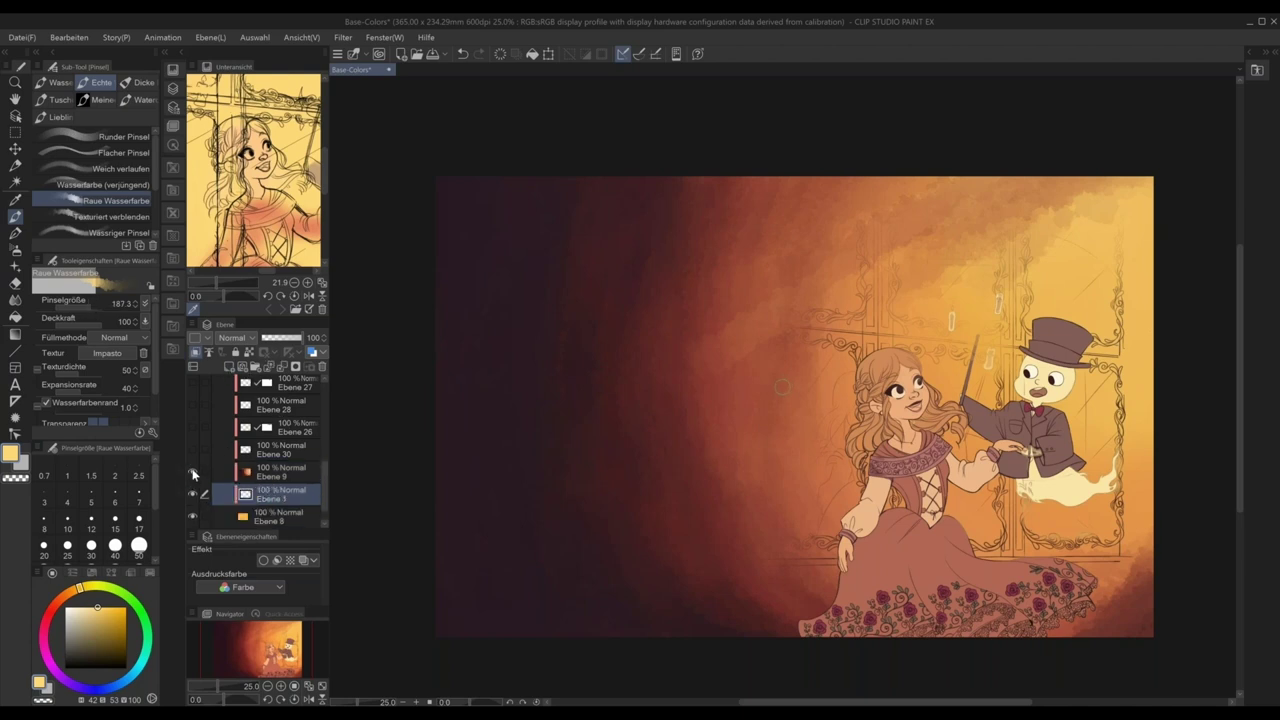
key(alt+BackSpace)
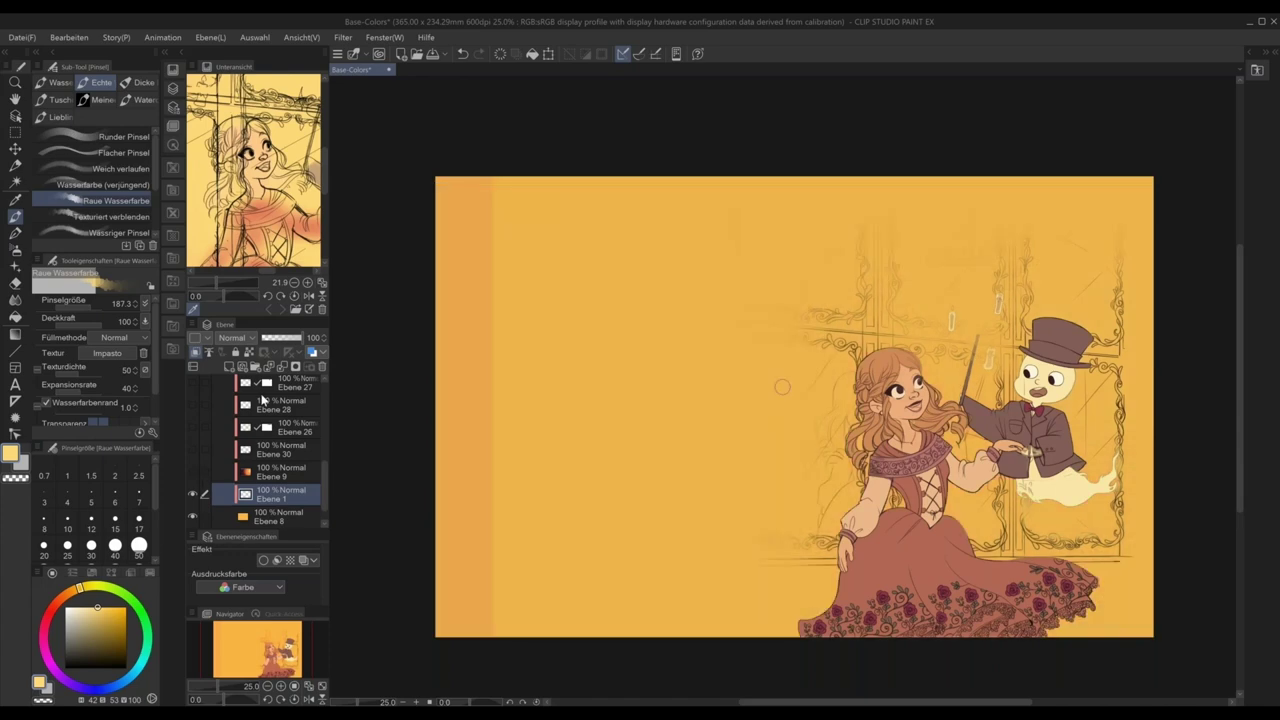
- Display the purple-to-orange gradient reference in the sub view and pick its purple as the drawing colour
mouse_move(215, 281)
mouse_down()
mouse_move(231, 280)
mouse_move(214, 281)
mouse_up()
mouse_move(225, 150)
mouse_down()
mouse_move(291, 237)
mouse_move(270, 200)
mouse_up()
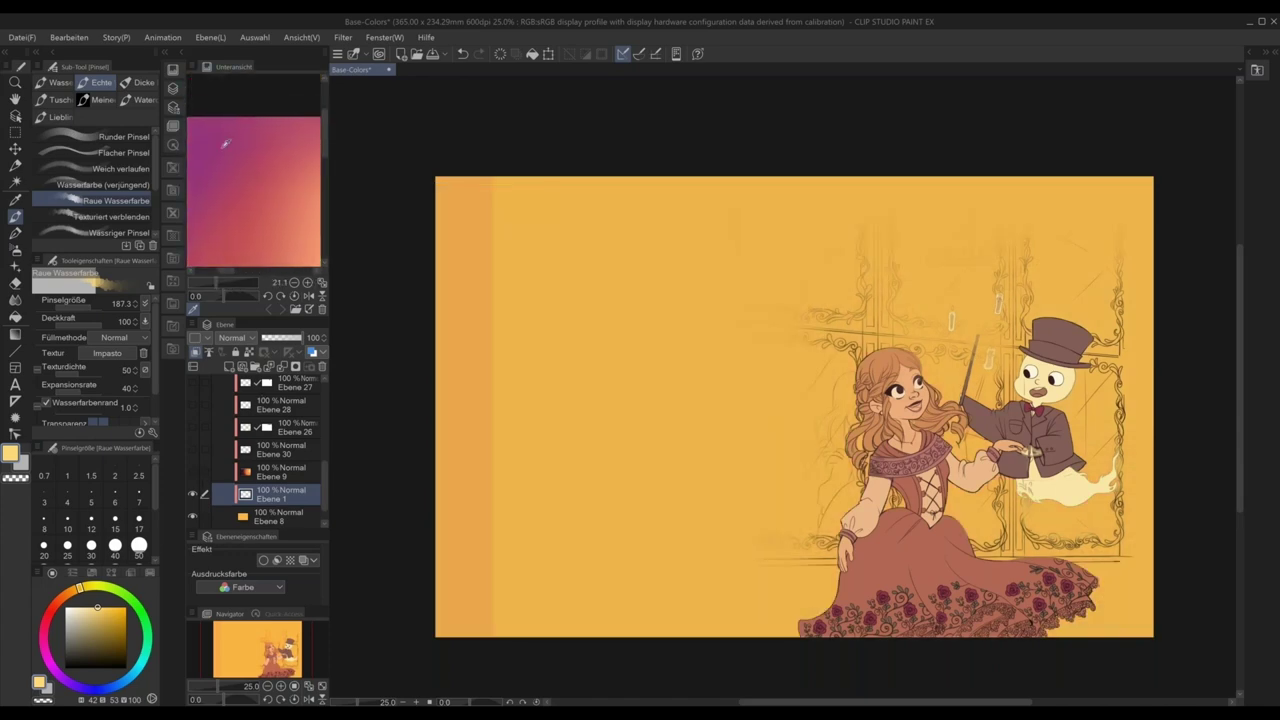
click(225, 137)
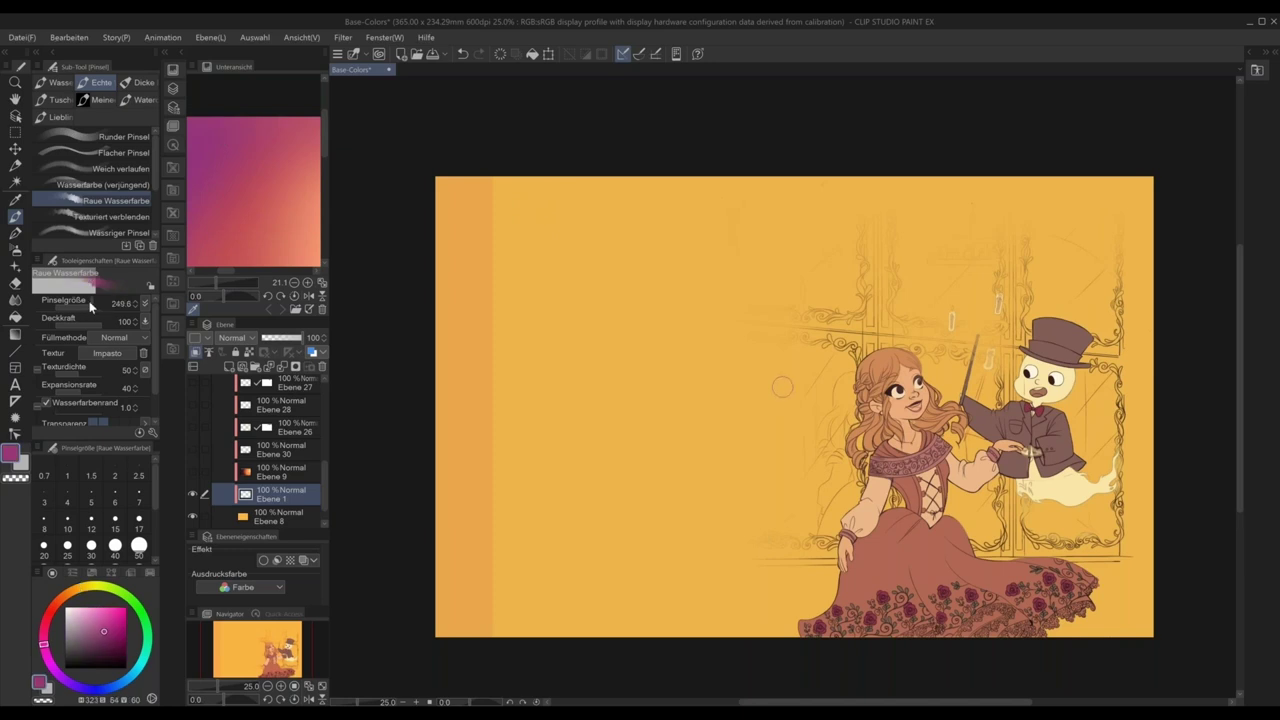
- Enlarge the brush to 732.3 and paint purple strokes from the background's upper-left corner down its left edge
drag(438, 204, 462, 172)
drag(85, 305, 89, 299)
mouse_move(460, 168)
mouse_down()
mouse_move(471, 163)
mouse_move(443, 163)
mouse_move(440, 250)
mouse_up()
drag(100, 305, 95, 302)
drag(515, 185, 425, 300)
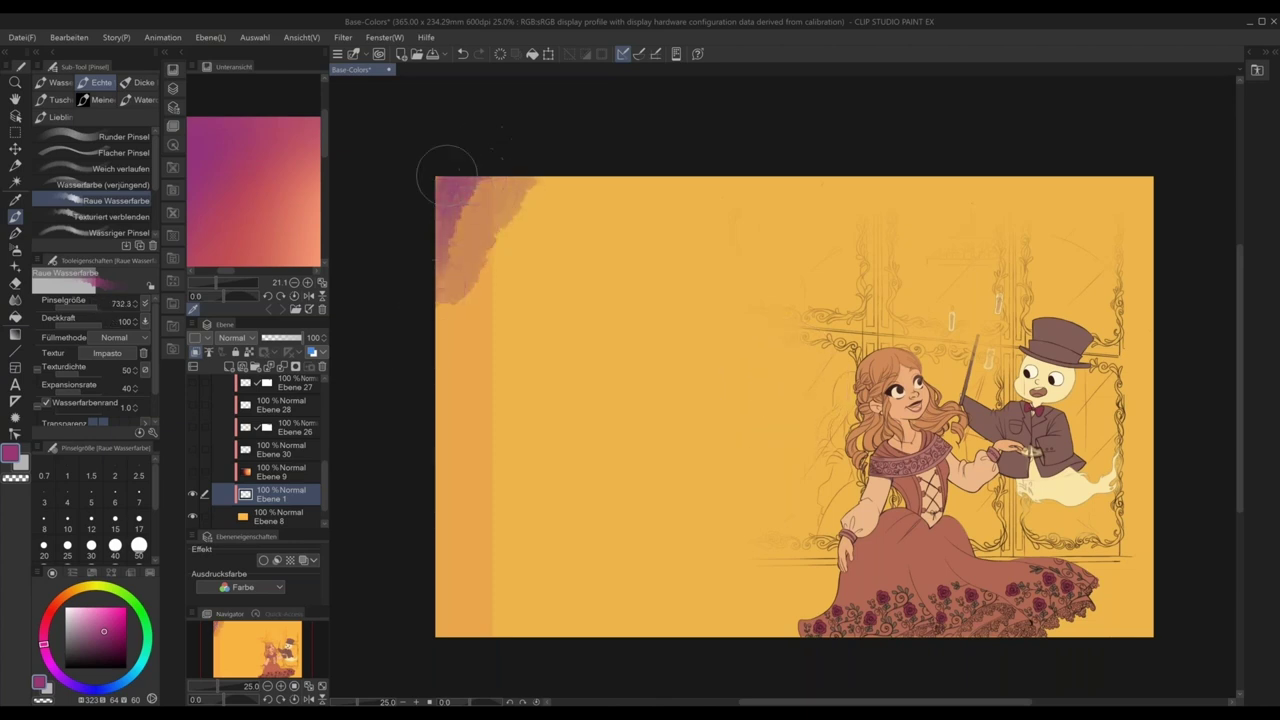
mouse_move(447, 240)
mouse_down()
mouse_move(429, 277)
mouse_move(470, 320)
mouse_move(480, 390)
mouse_move(550, 220)
mouse_up()
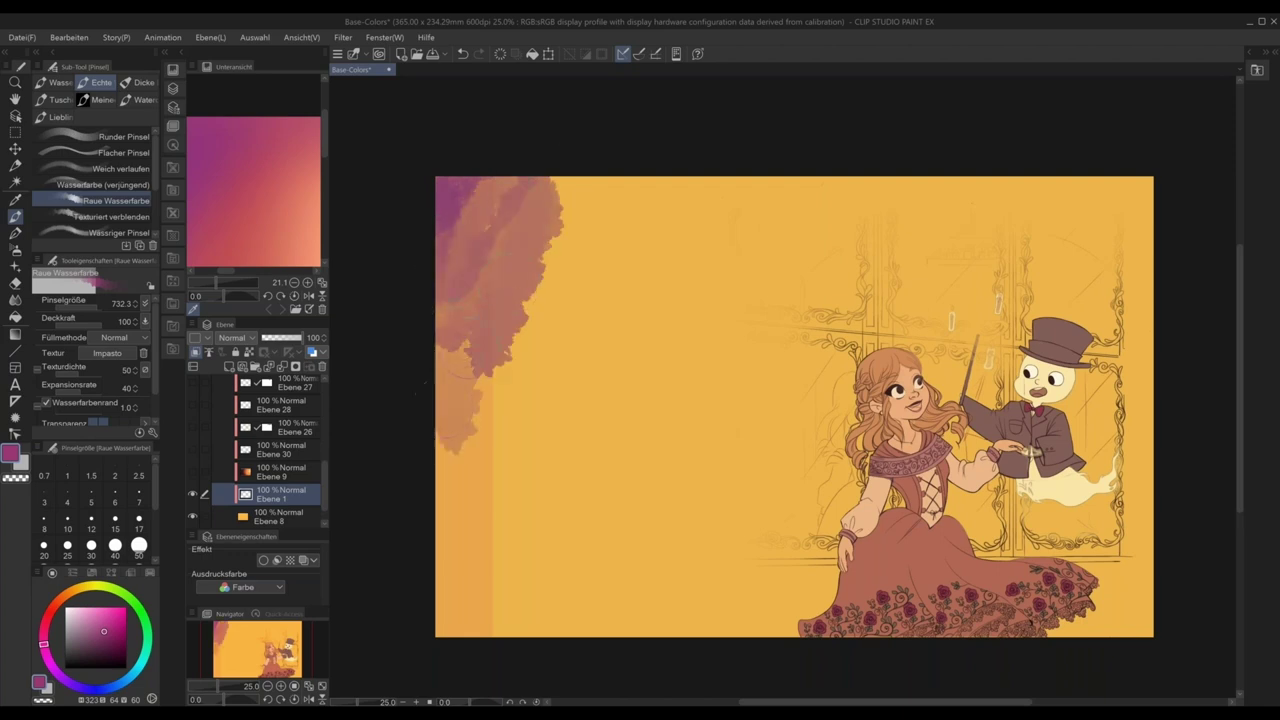
drag(430, 400, 477, 517)
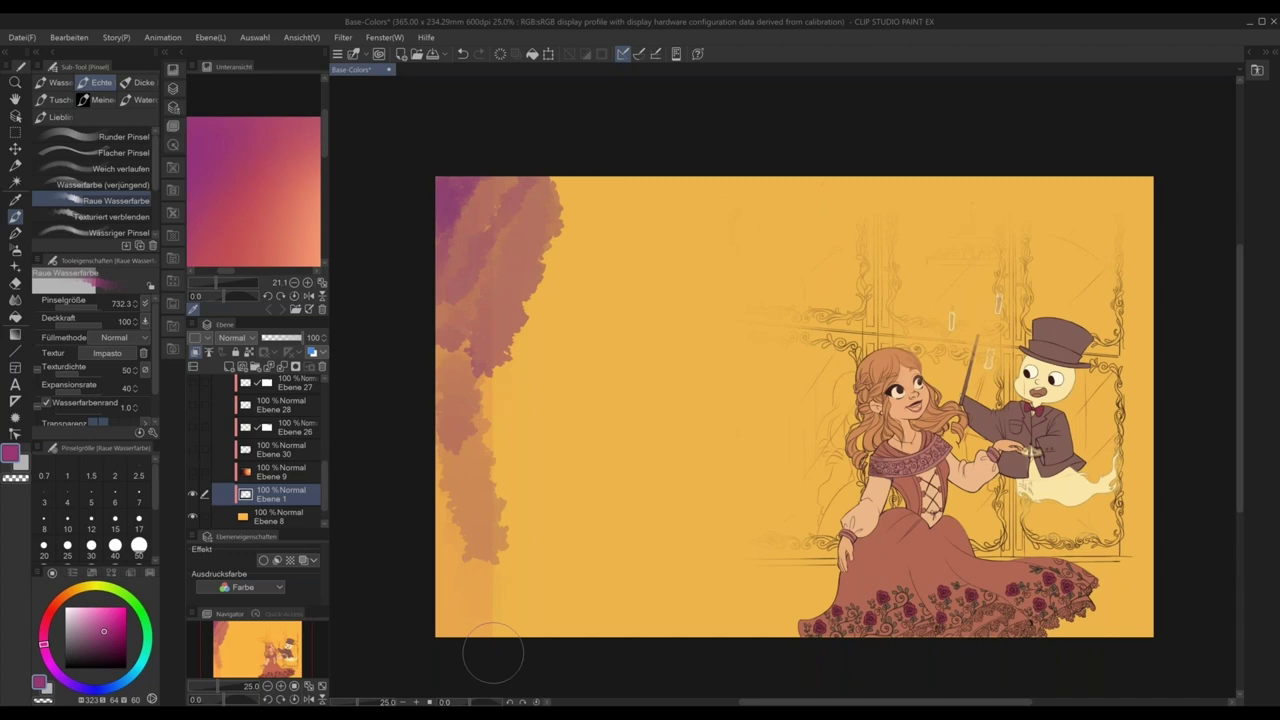
- Pick red and orange tones and paint them beside the purple, extending the background transition toward the canvas centre
click(262, 218)
mouse_move(568, 178)
mouse_down()
mouse_move(545, 275)
mouse_move(555, 262)
mouse_up()
mouse_move(636, 165)
mouse_down()
mouse_move(550, 327)
mouse_move(614, 163)
mouse_up()
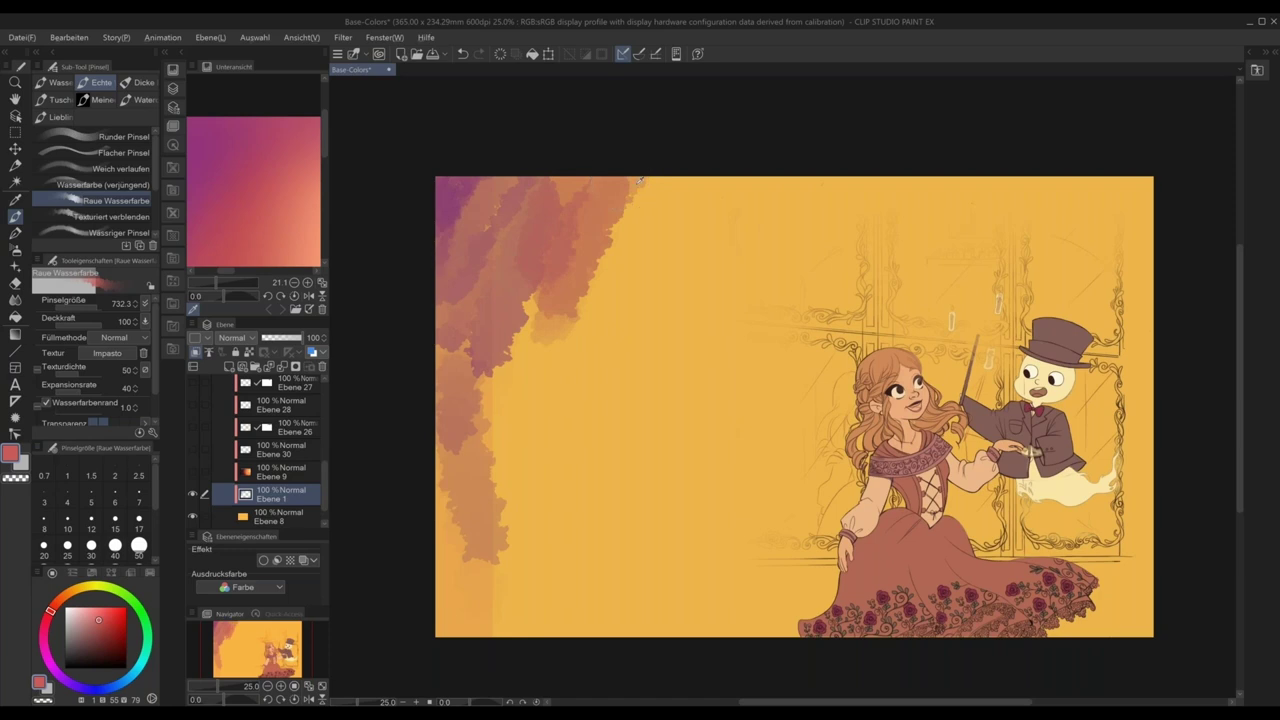
alt+click(628, 206)
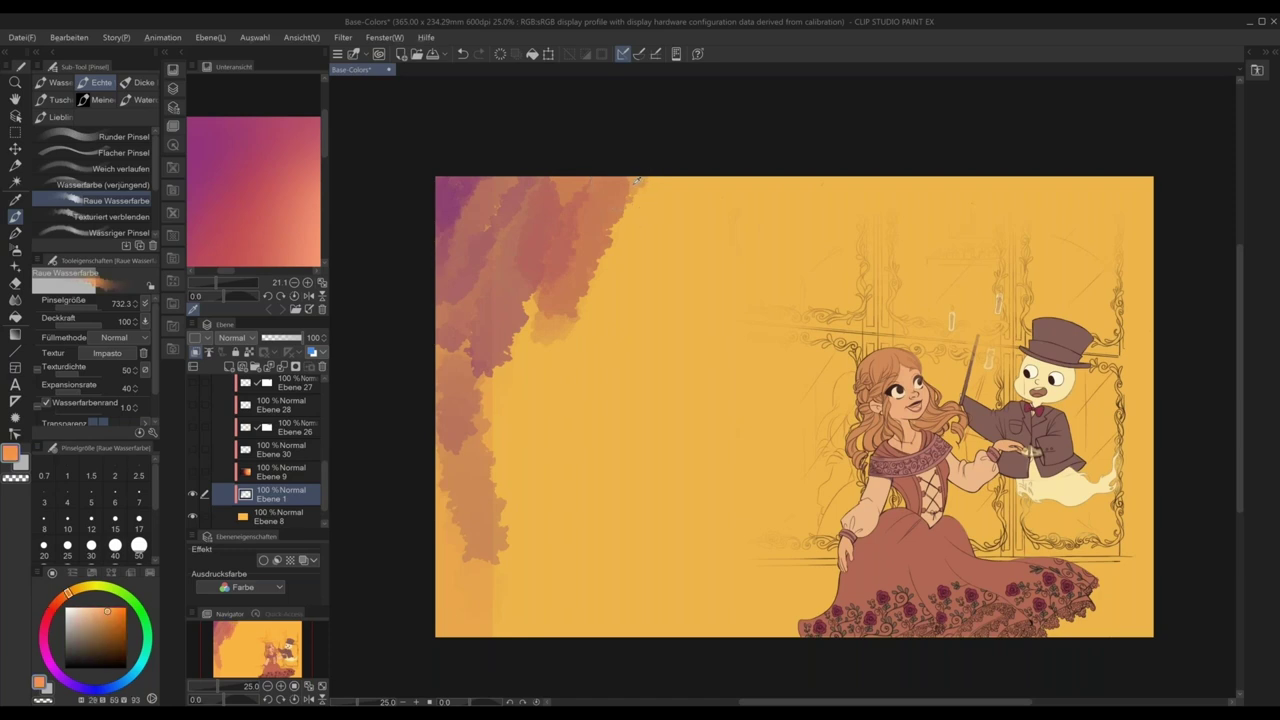
mouse_move(638, 178)
mouse_down()
mouse_move(602, 313)
mouse_move(671, 166)
mouse_move(614, 223)
mouse_move(573, 408)
mouse_move(622, 229)
mouse_move(599, 305)
mouse_move(596, 257)
mouse_up()
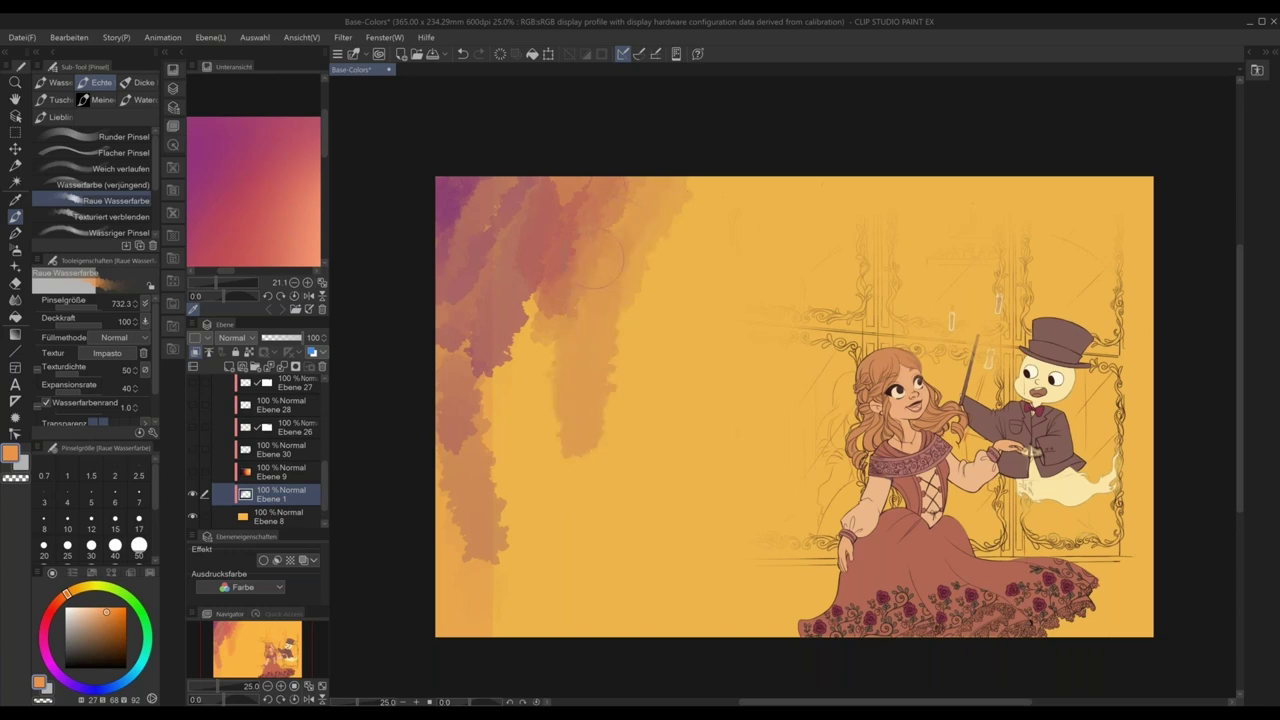
- Sample the painted red and orange tones and blend them over the purple, extending the strokes down the background's left side
alt+click(589, 257)
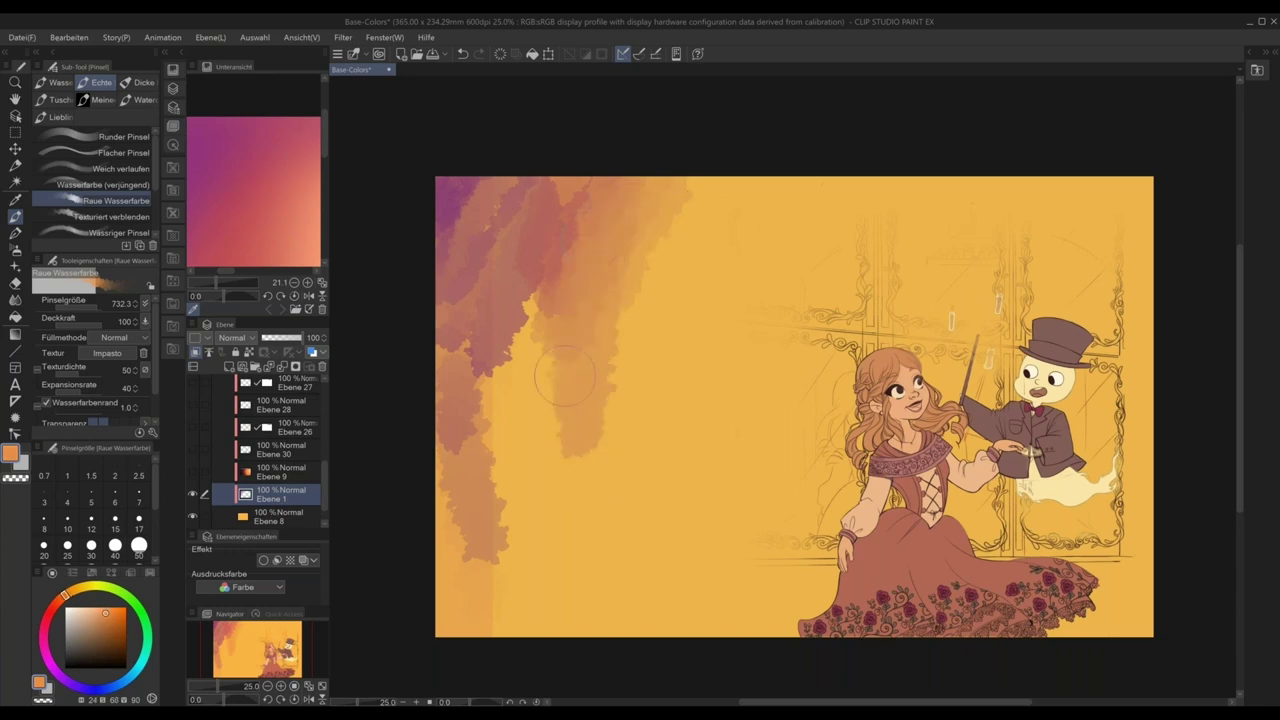
alt+click(568, 222)
mouse_move(606, 175)
mouse_down()
mouse_move(560, 430)
mouse_move(530, 455)
mouse_move(522, 305)
mouse_move(536, 372)
mouse_up()
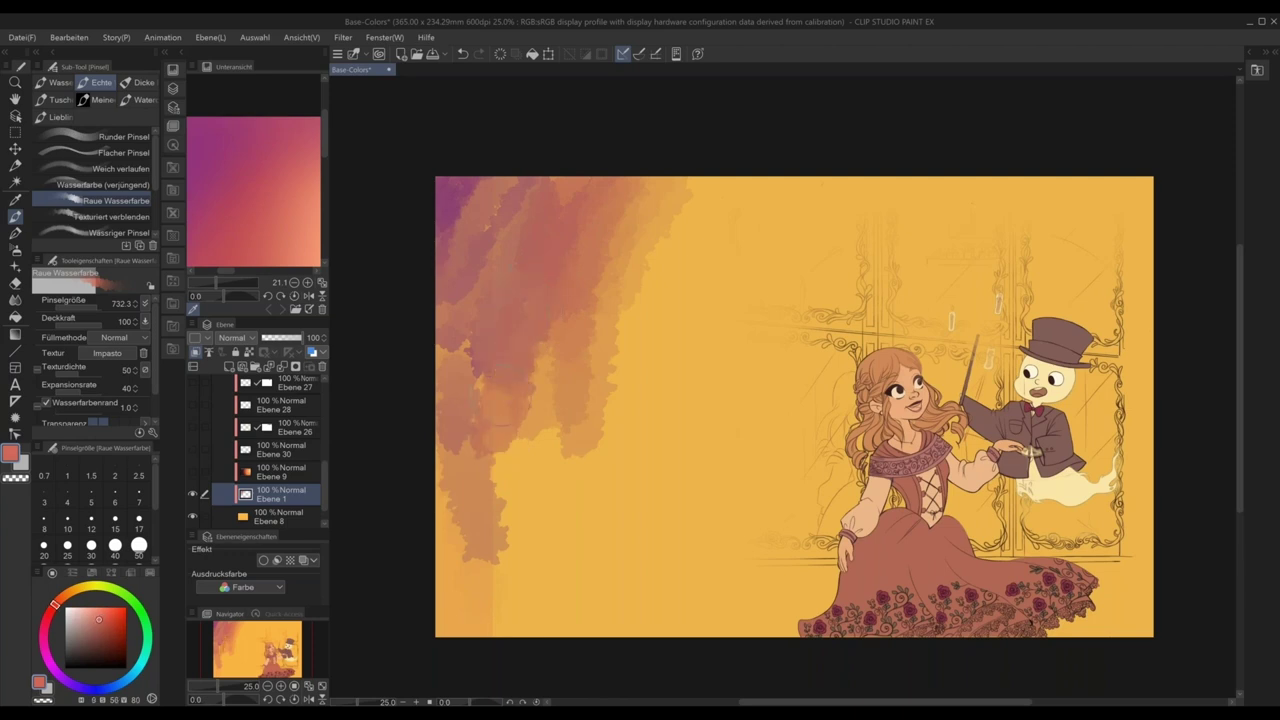
mouse_move(510, 419)
mouse_down()
mouse_move(531, 477)
mouse_move(591, 300)
mouse_move(573, 428)
mouse_move(600, 571)
mouse_move(450, 330)
mouse_up()
alt+click(469, 336)
drag(462, 374, 489, 481)
- Pick purple from the gradient reference, darken it, and paint over the background's upper-left corner
drag(233, 188, 286, 223)
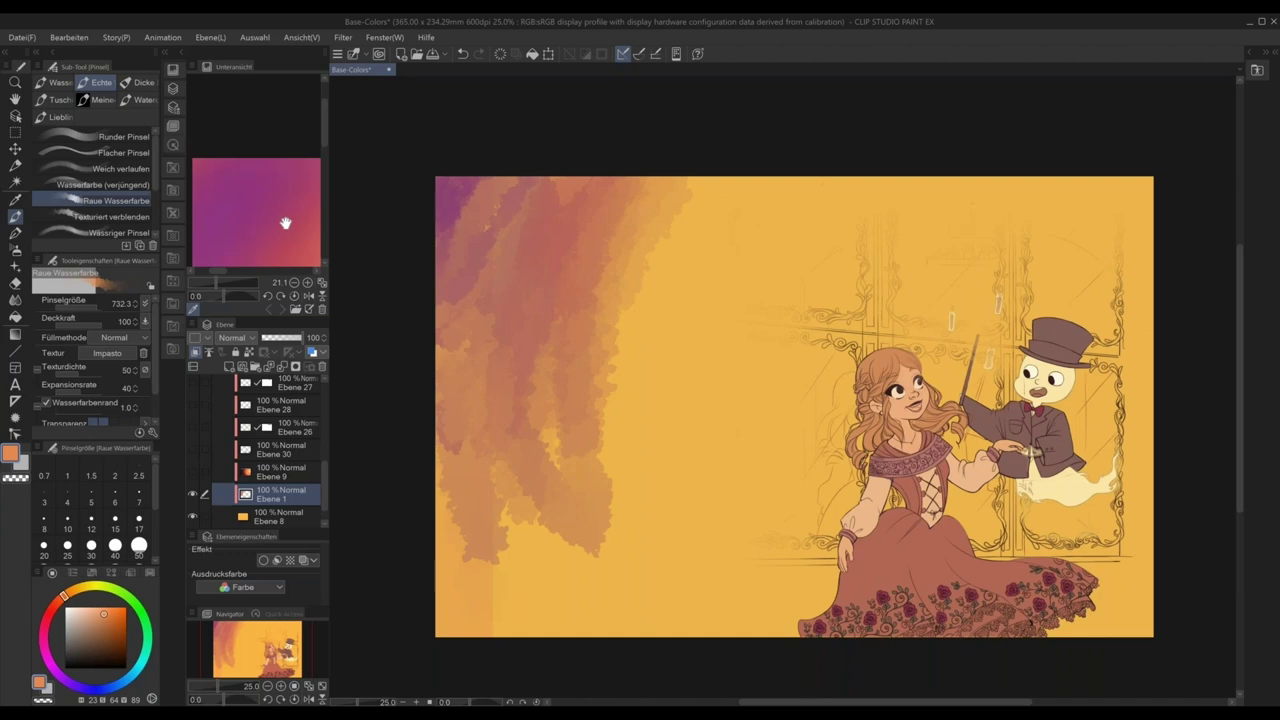
click(210, 167)
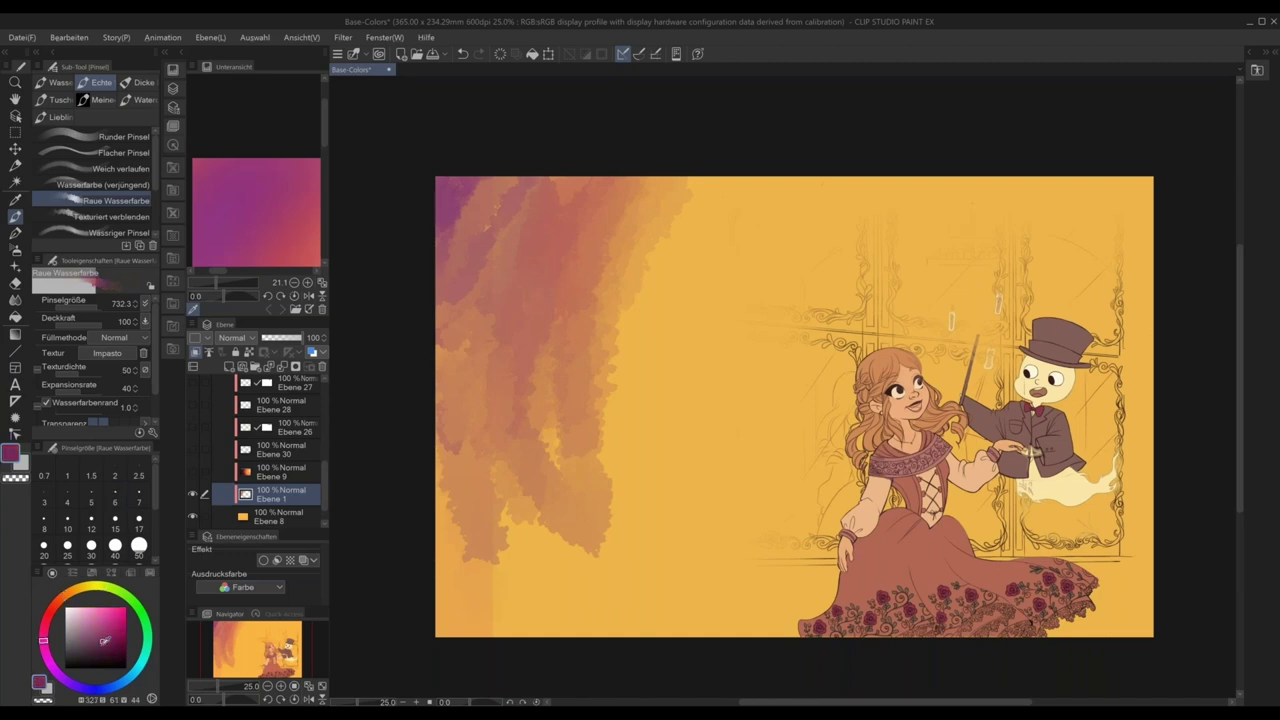
mouse_move(449, 174)
mouse_down()
mouse_move(415, 289)
mouse_move(486, 160)
mouse_move(450, 203)
mouse_move(524, 162)
mouse_move(479, 207)
mouse_move(468, 260)
mouse_up()
drag(457, 160, 440, 218)
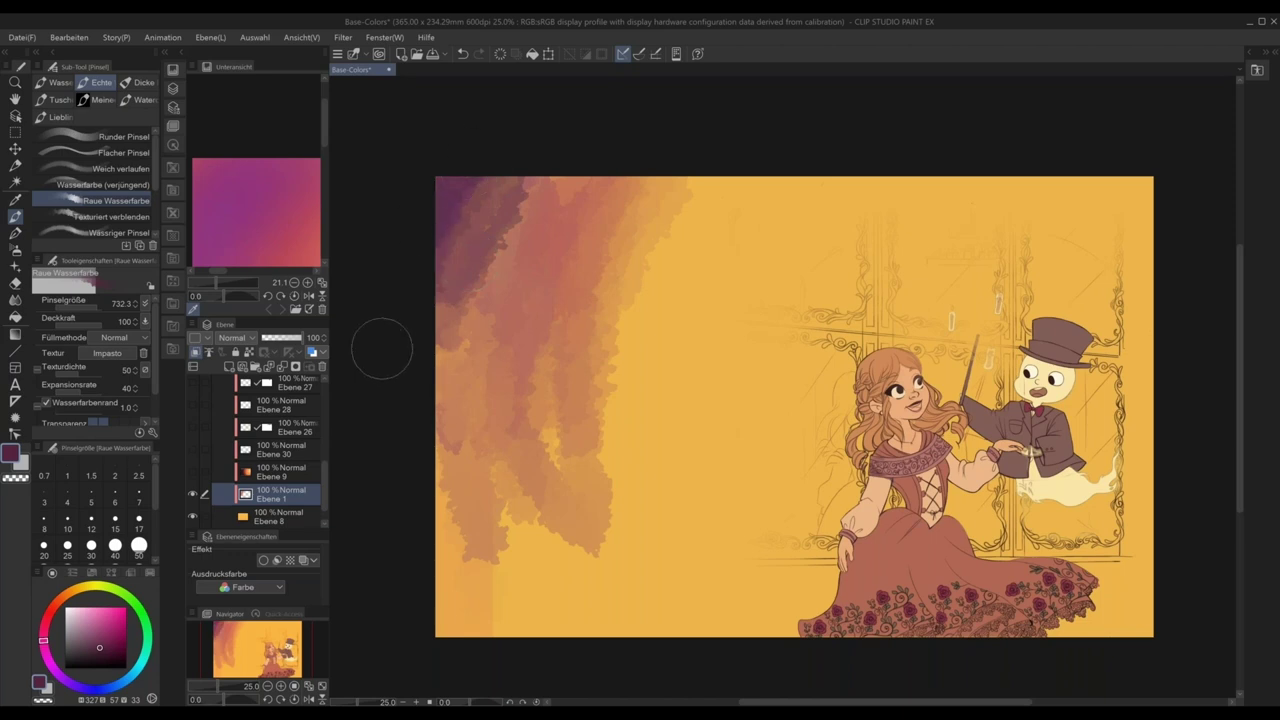
- Soften the edge of the dark purple corner with strokes of a red tone sampled from the painted area
mouse_move(551, 151)
mouse_down()
mouse_move(440, 328)
mouse_move(557, 195)
mouse_move(470, 290)
mouse_up()
alt+click(555, 211)
mouse_move(513, 201)
mouse_down()
mouse_move(447, 296)
mouse_move(431, 370)
mouse_up()
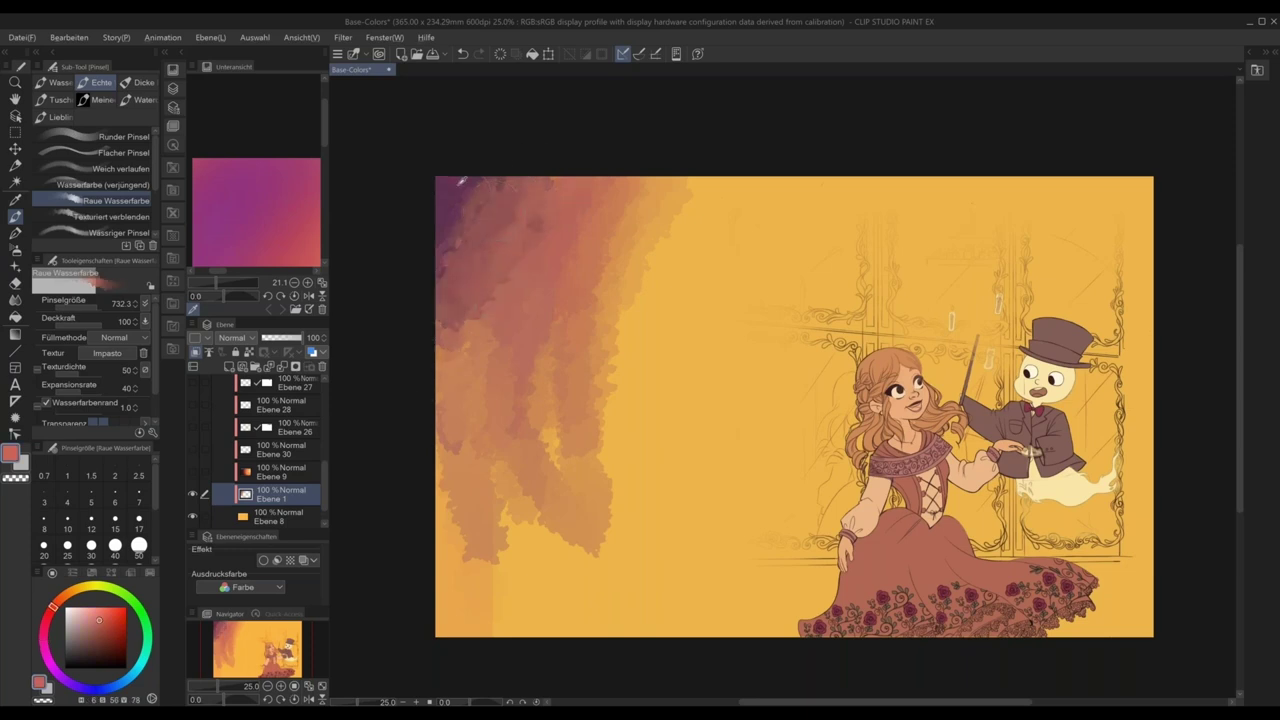
- Sample the dark purple from the corner and paint it over the upper left and down the background's left edge
alt+click(459, 185)
drag(445, 305, 525, 195)
mouse_move(489, 267)
mouse_down()
mouse_move(439, 361)
mouse_move(441, 473)
mouse_move(460, 330)
mouse_move(436, 530)
mouse_up()
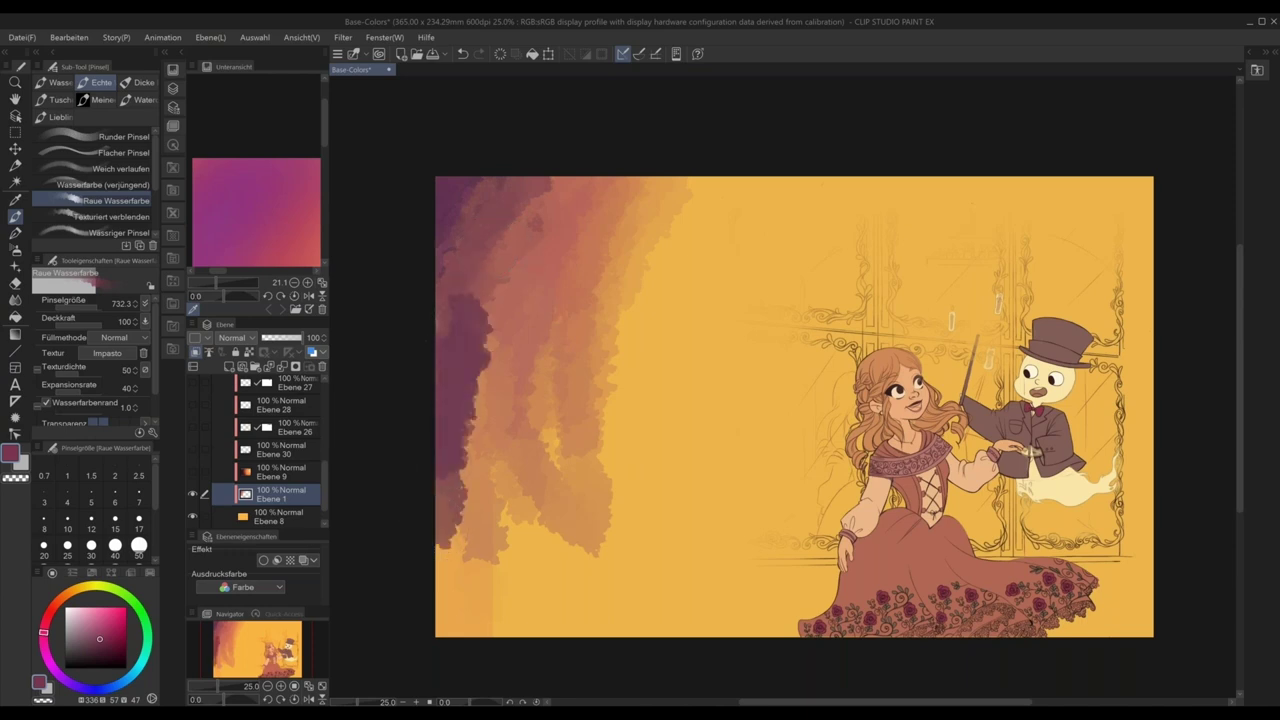
- Undo the last dark purple stroke along the left edge and set the Texturiert verblenden brush to size 786.8
key(ctrl+z)
click(132, 220)
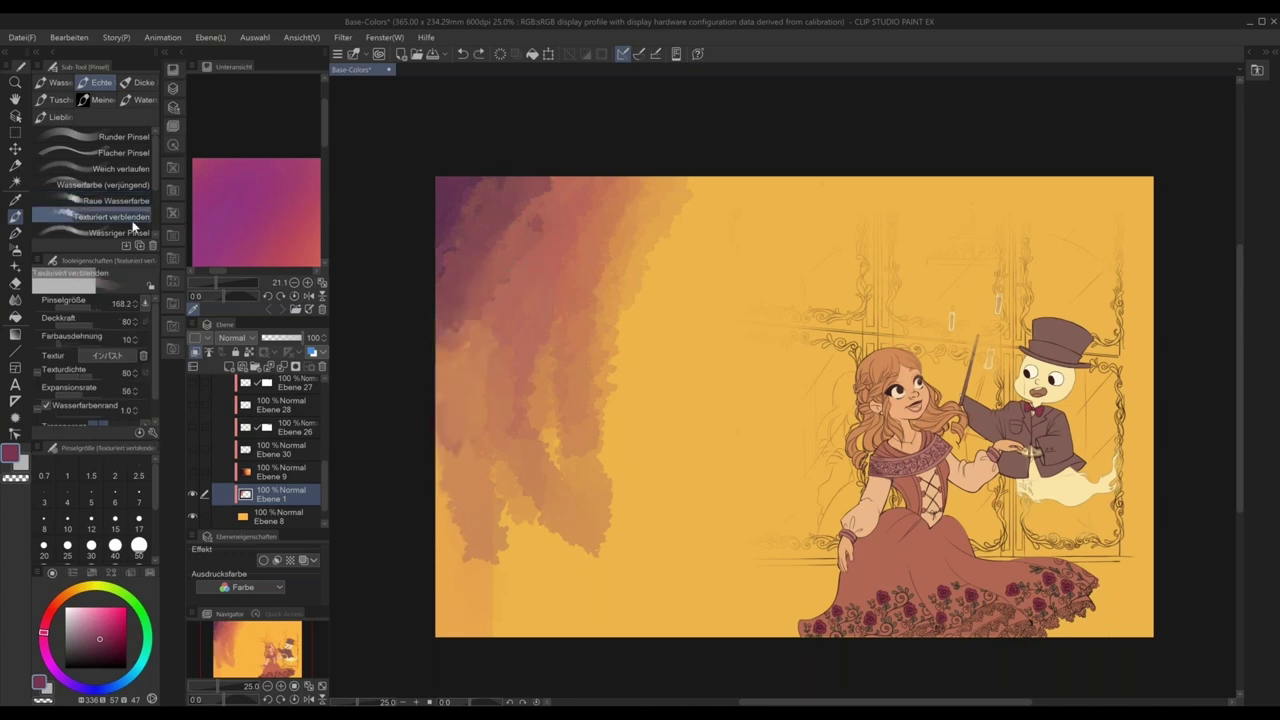
drag(90, 305, 97, 305)
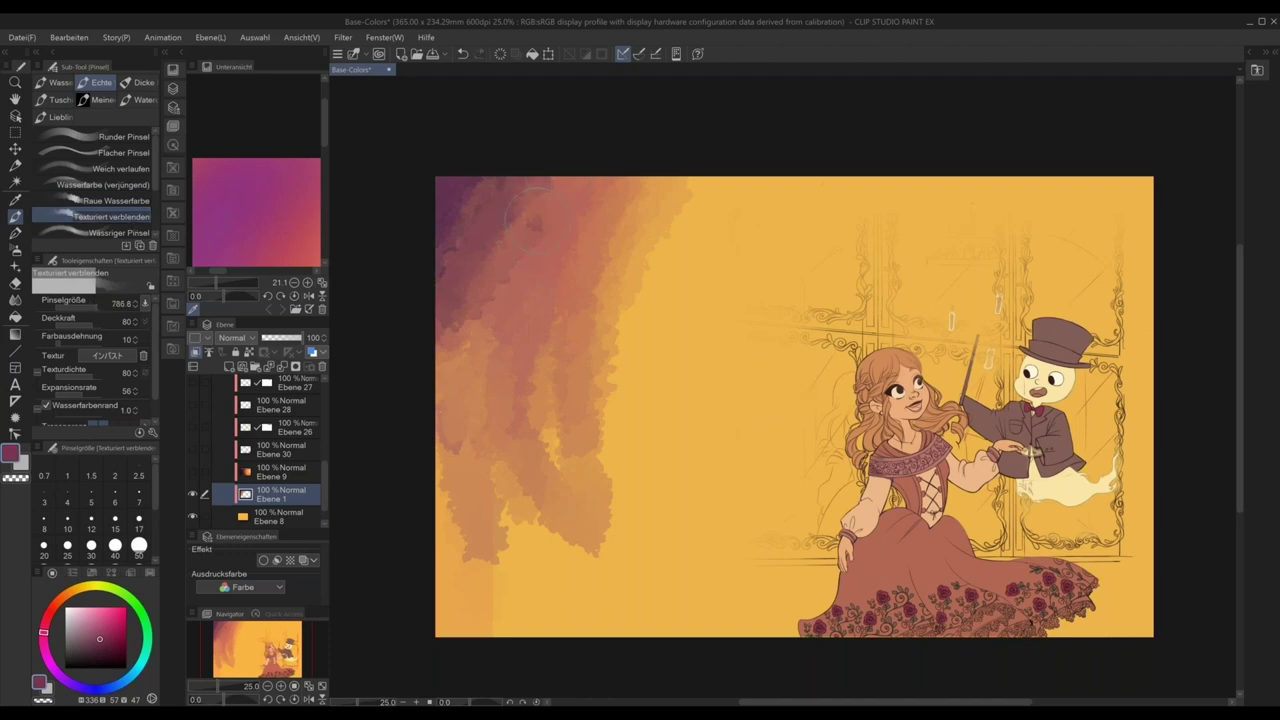
- Sample red and orange tones from the painted background and blend the purple, red and yellow areas softly into each other
alt+click(543, 181)
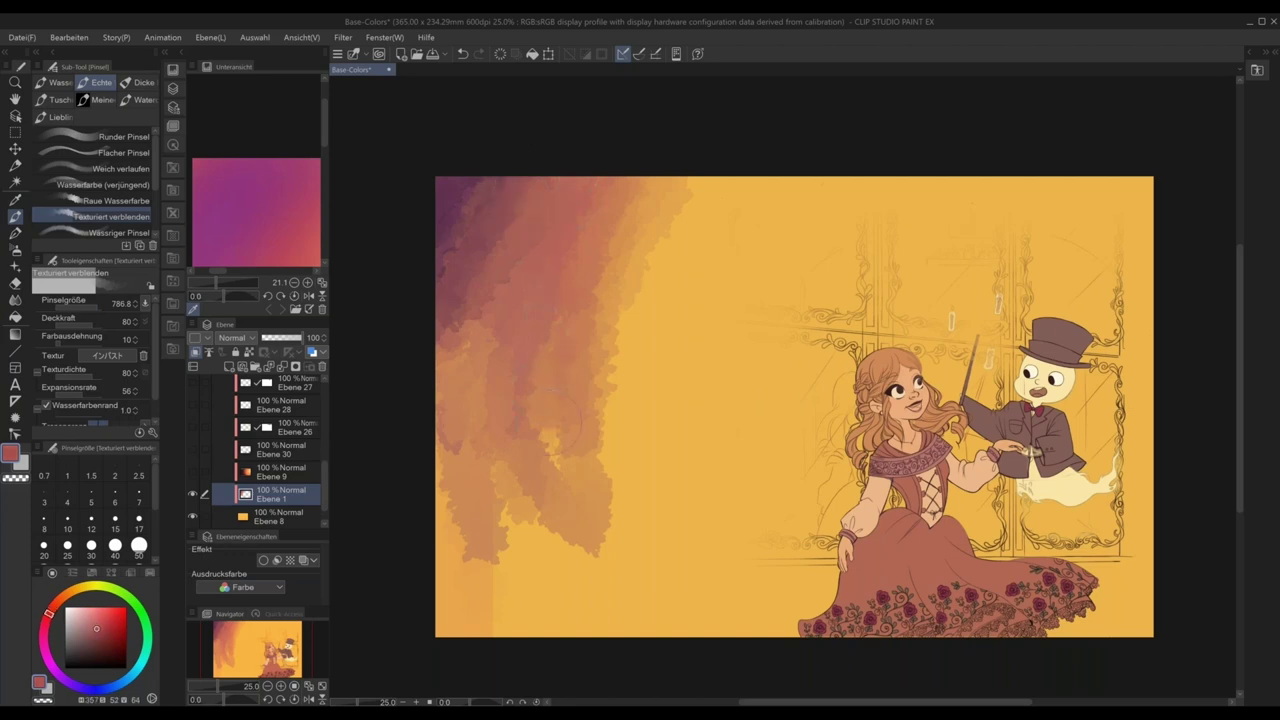
alt+click(612, 245)
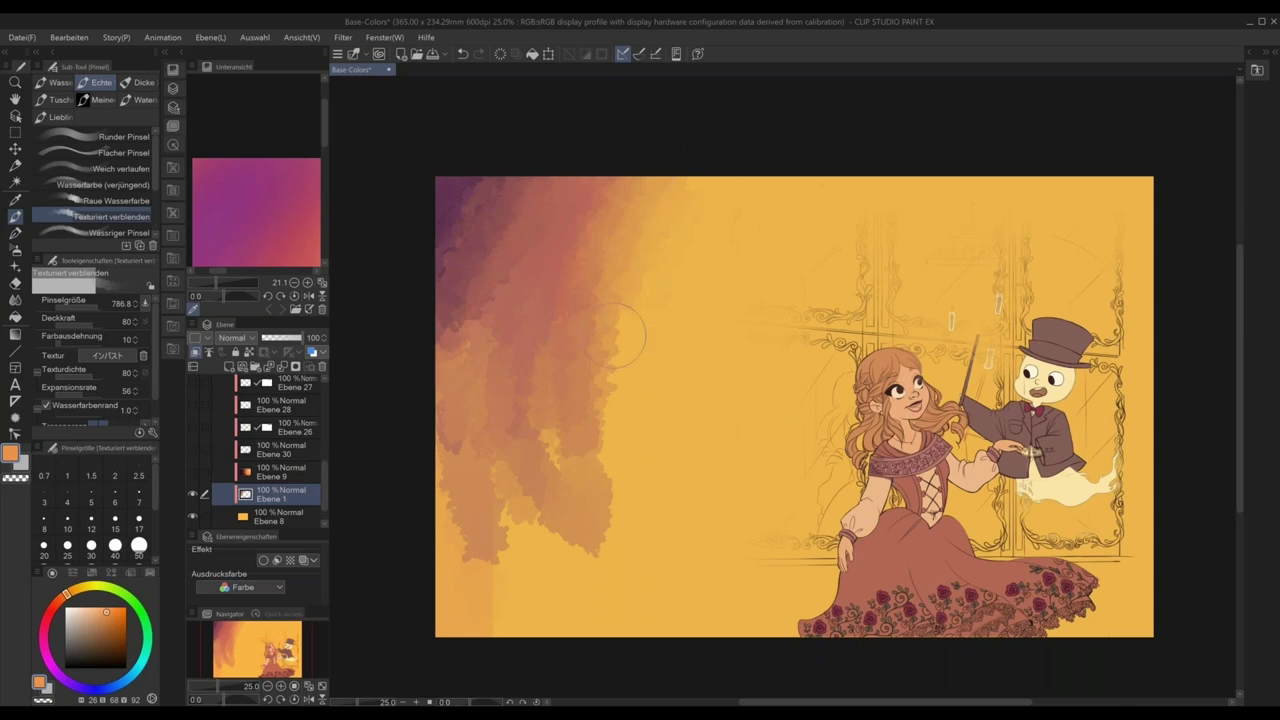
alt+click(614, 336)
alt+click(606, 289)
alt+click(546, 320)
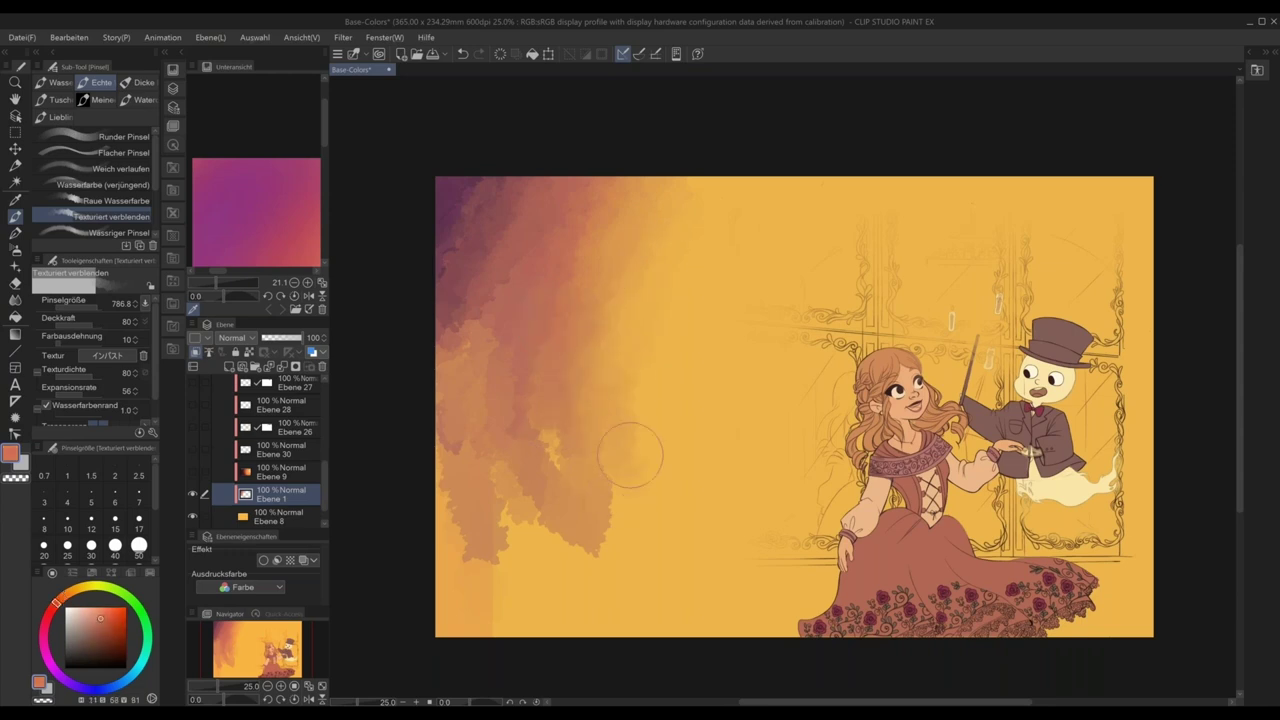
alt+click(572, 290)
- Hide Ebene 1, show the finished background painting on Ebene 9, and collapse the Hintergrund folder
click(193, 493)
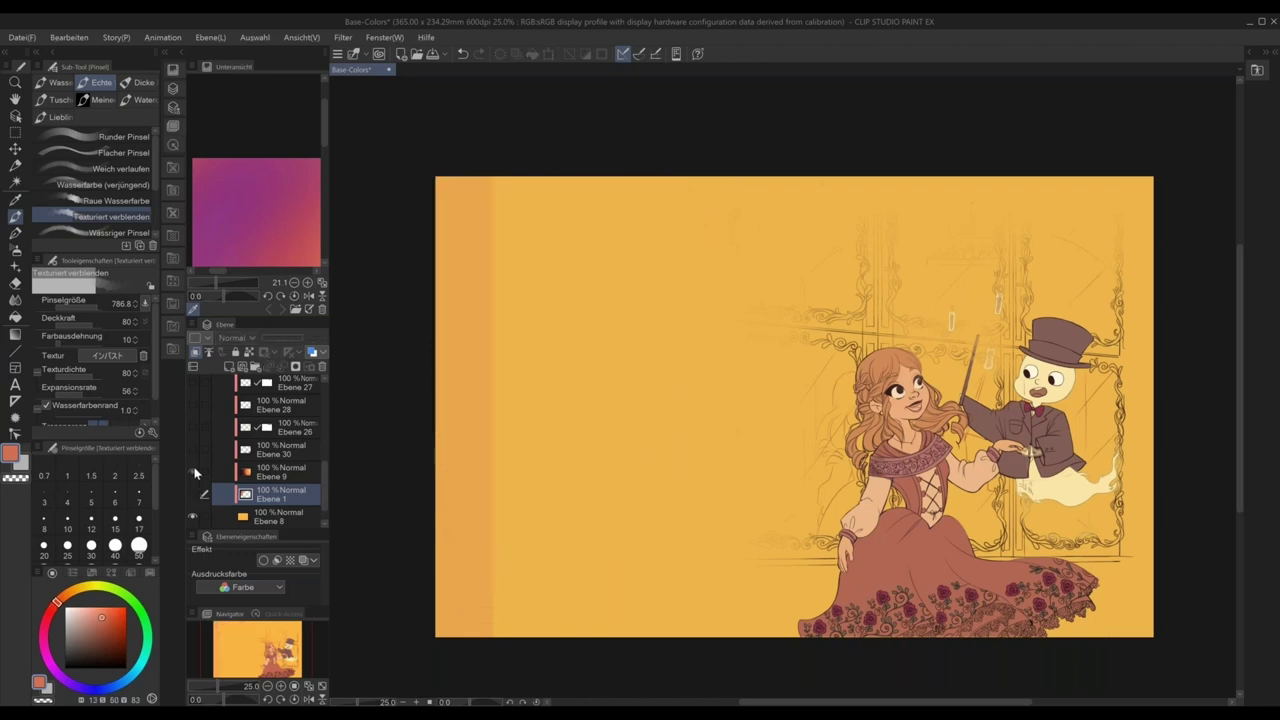
click(194, 472)
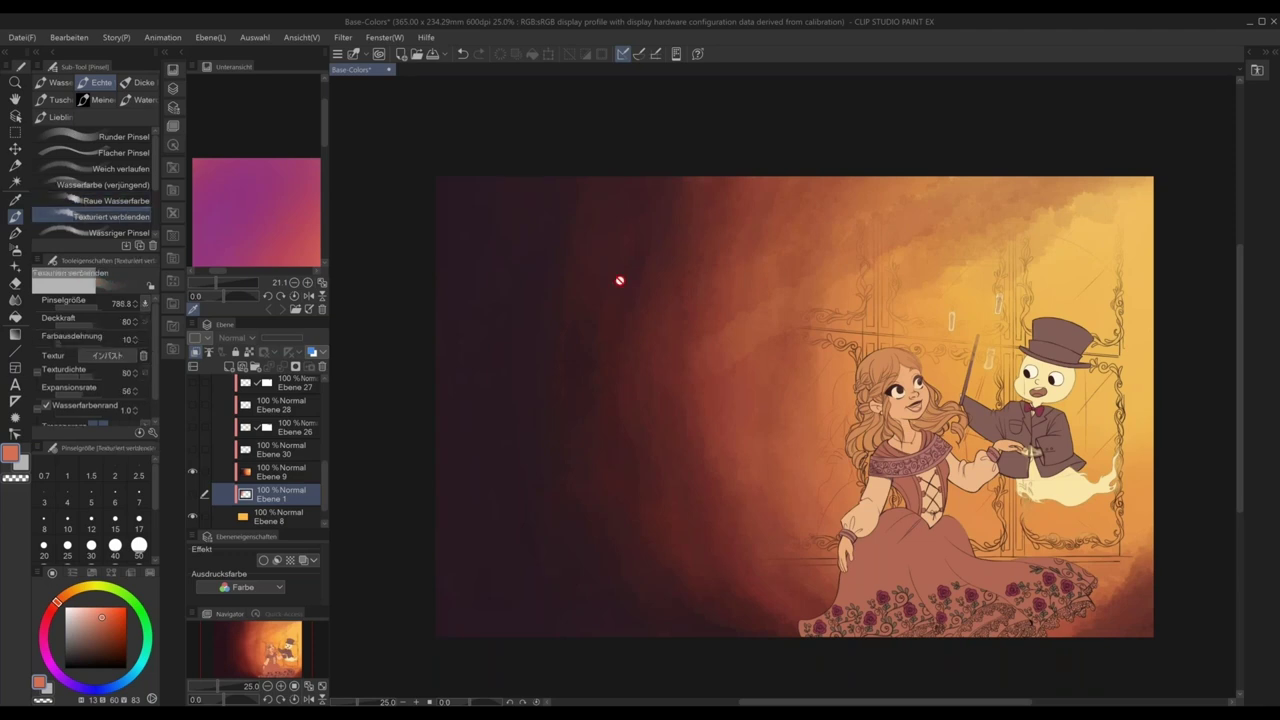
drag(323, 477, 323, 408)
click(225, 439)
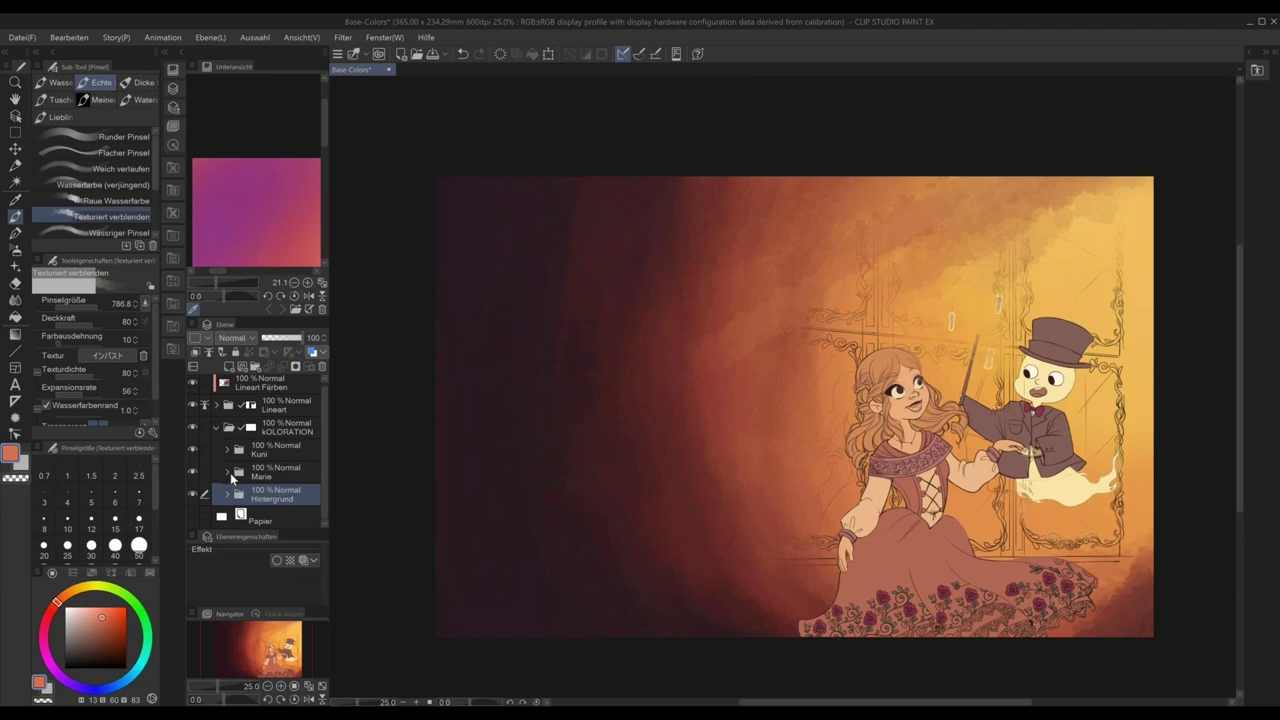
- Expand the Marie folder, select the Haut Marie layer, and zoom in to 66.7% on the two characters
click(229, 472)
scroll(322, 450, down, 5)
drag(322, 468, 320, 506)
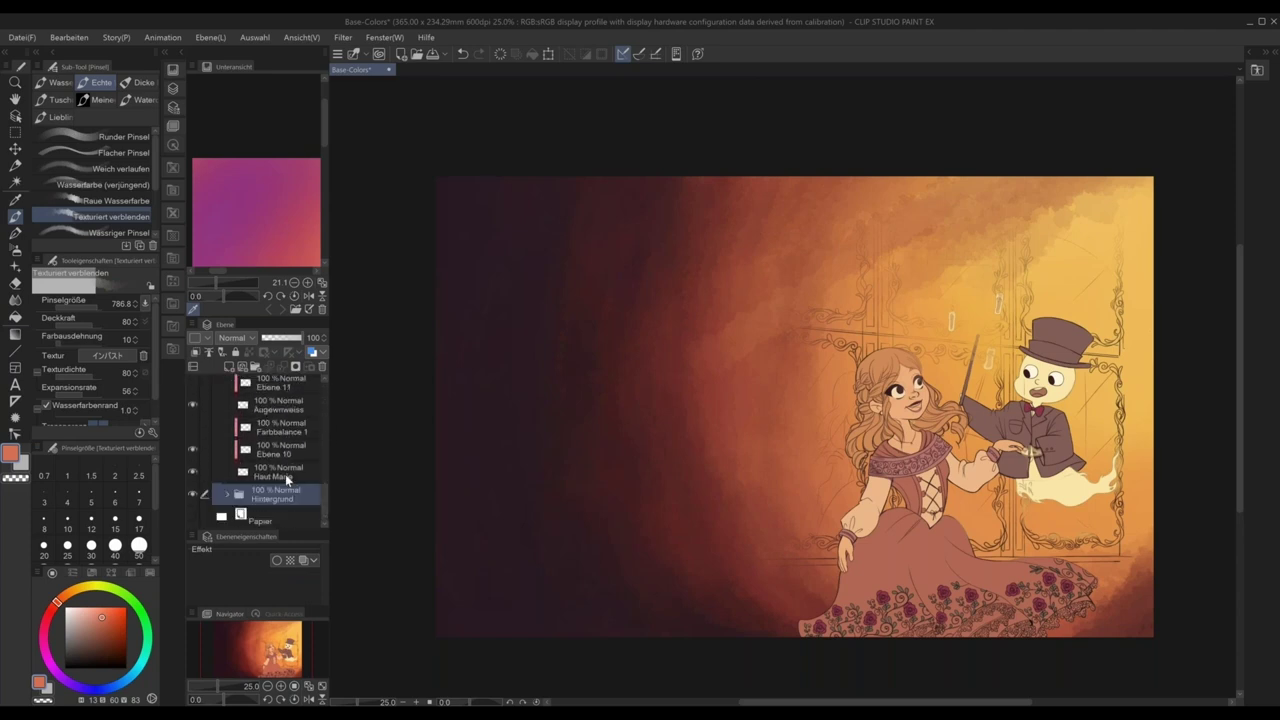
click(286, 472)
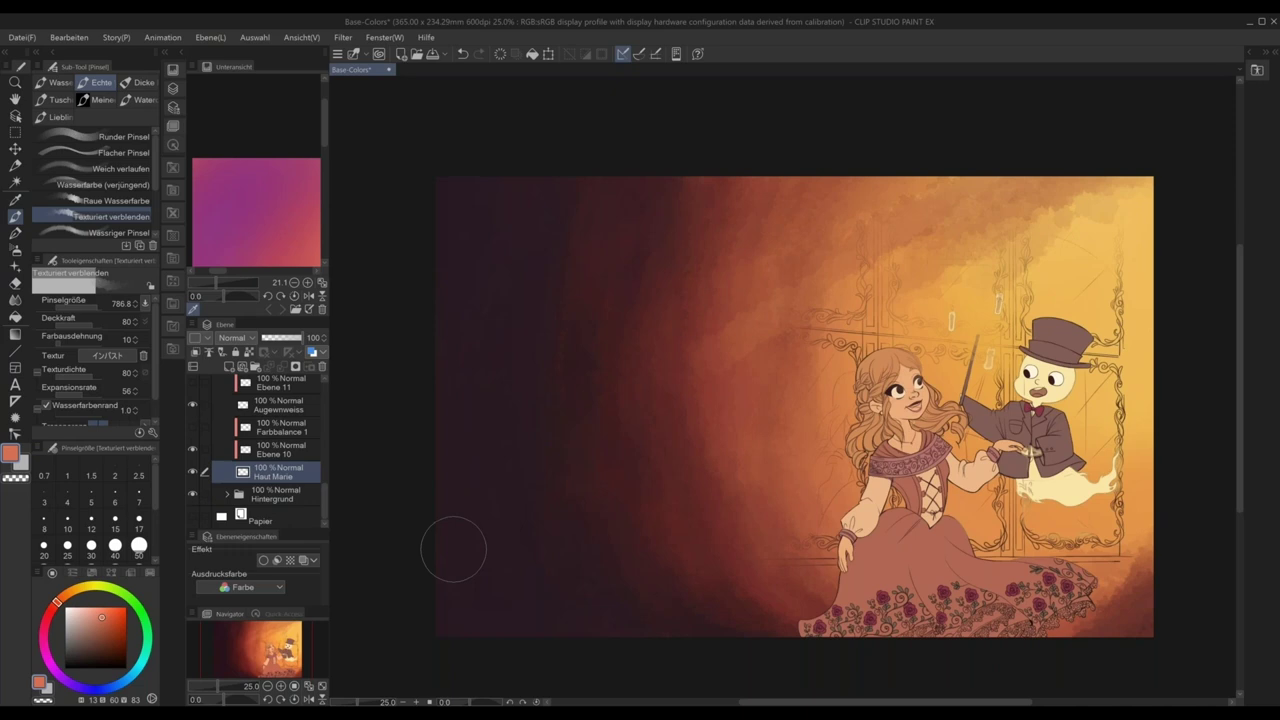
scroll(453, 549, up, 2)
scroll(453, 549, up, 1)
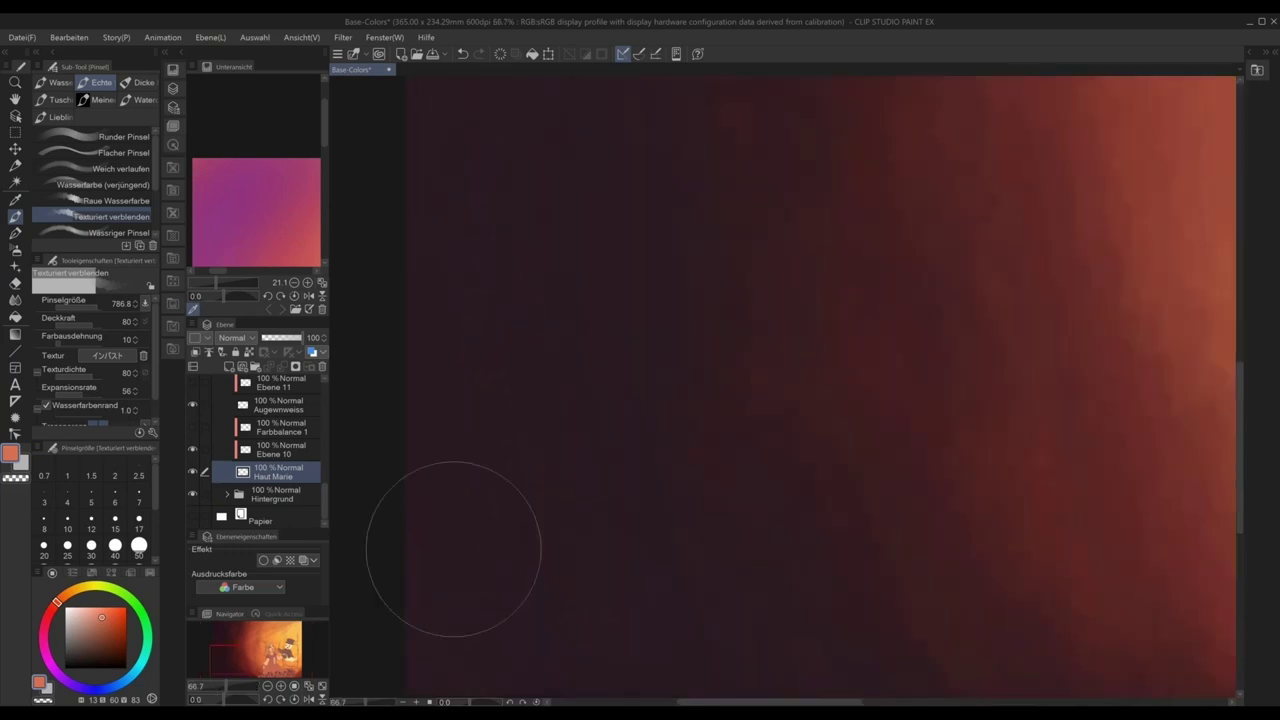
drag(1228, 558, 207, 715)
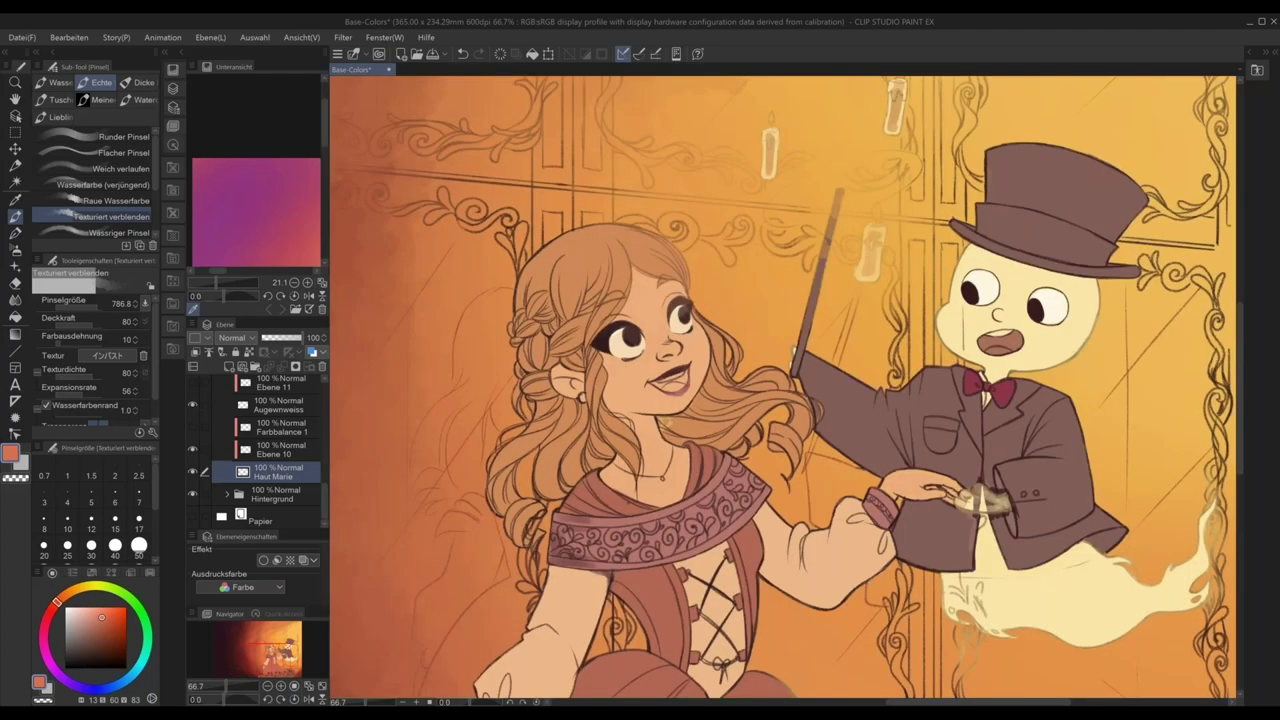
- Examine the Marie folder's base-colour layers and the girl's figure on the canvas, cancelling the file-open dialog
scroll(250, 446, up, 1)
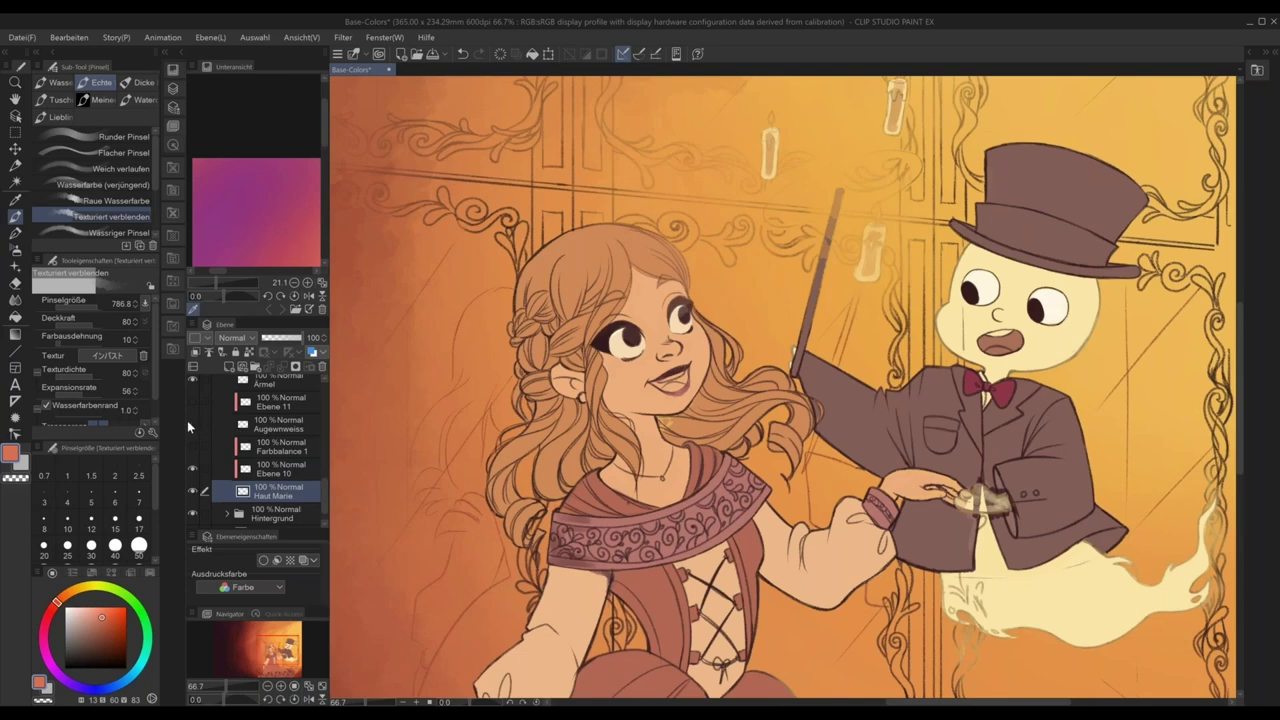
scroll(187, 420, up, 2)
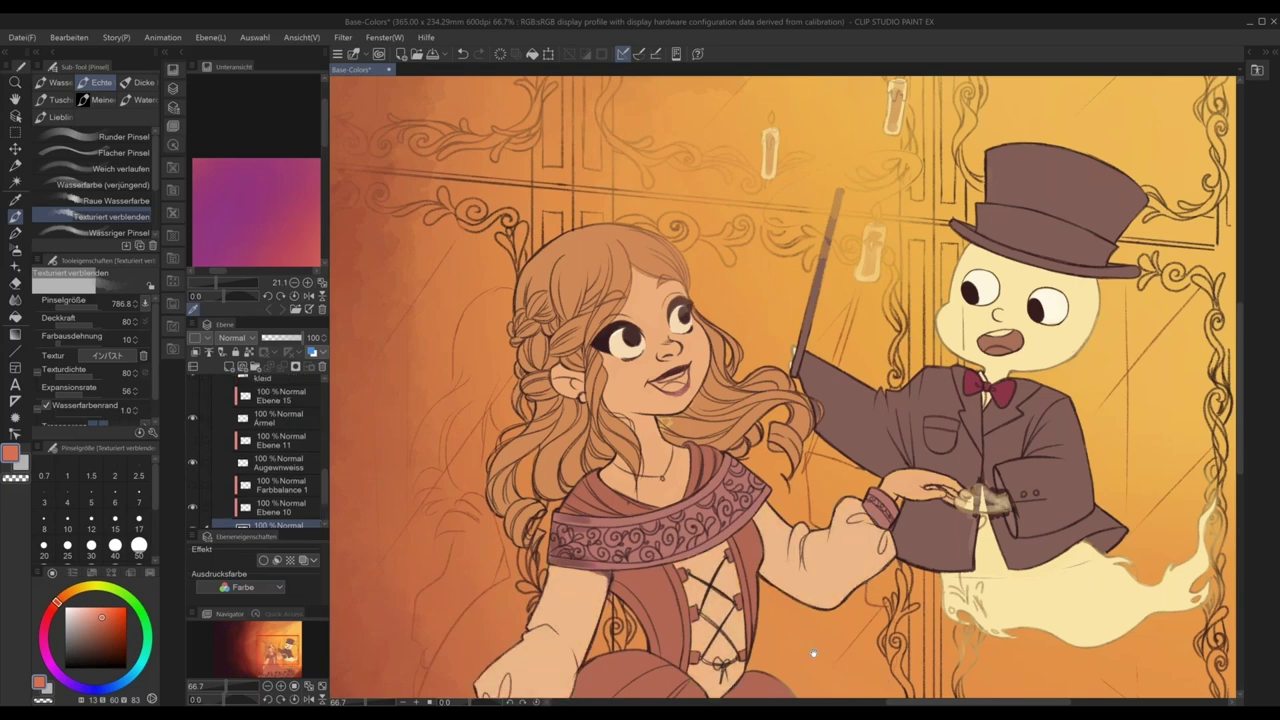
drag(814, 654, 818, 644)
drag(836, 581, 858, 419)
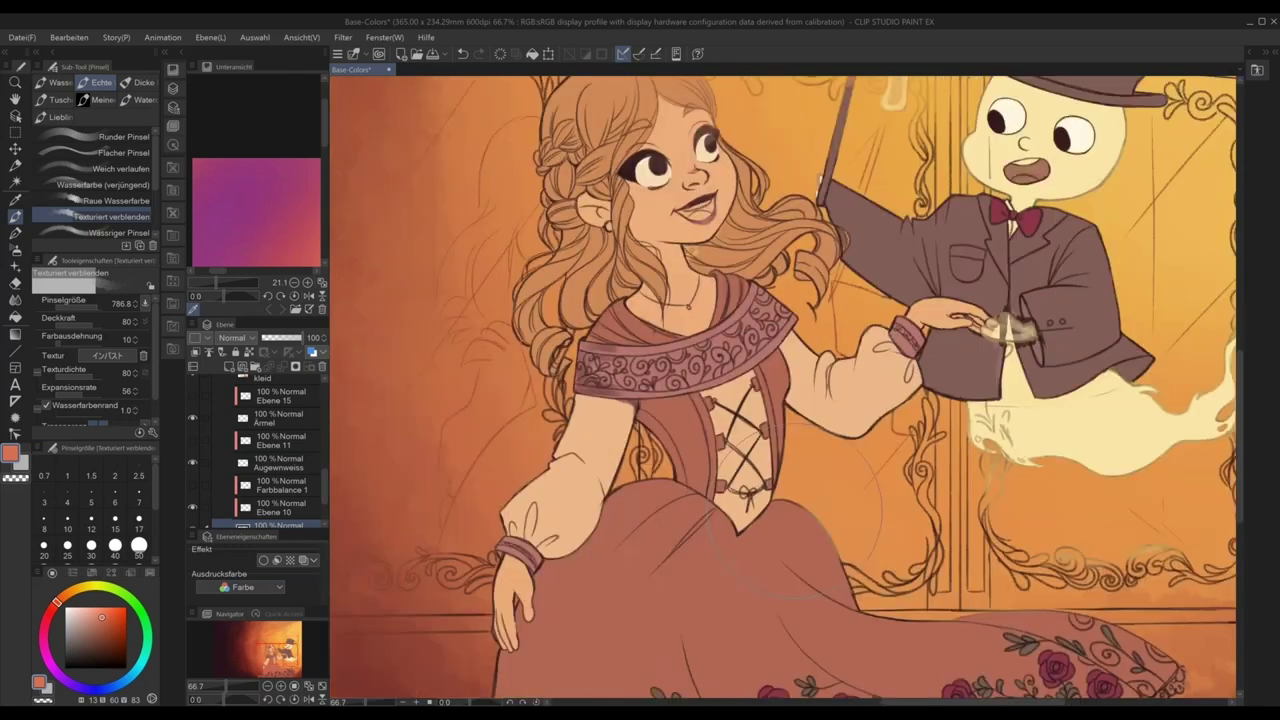
drag(323, 483, 322, 497)
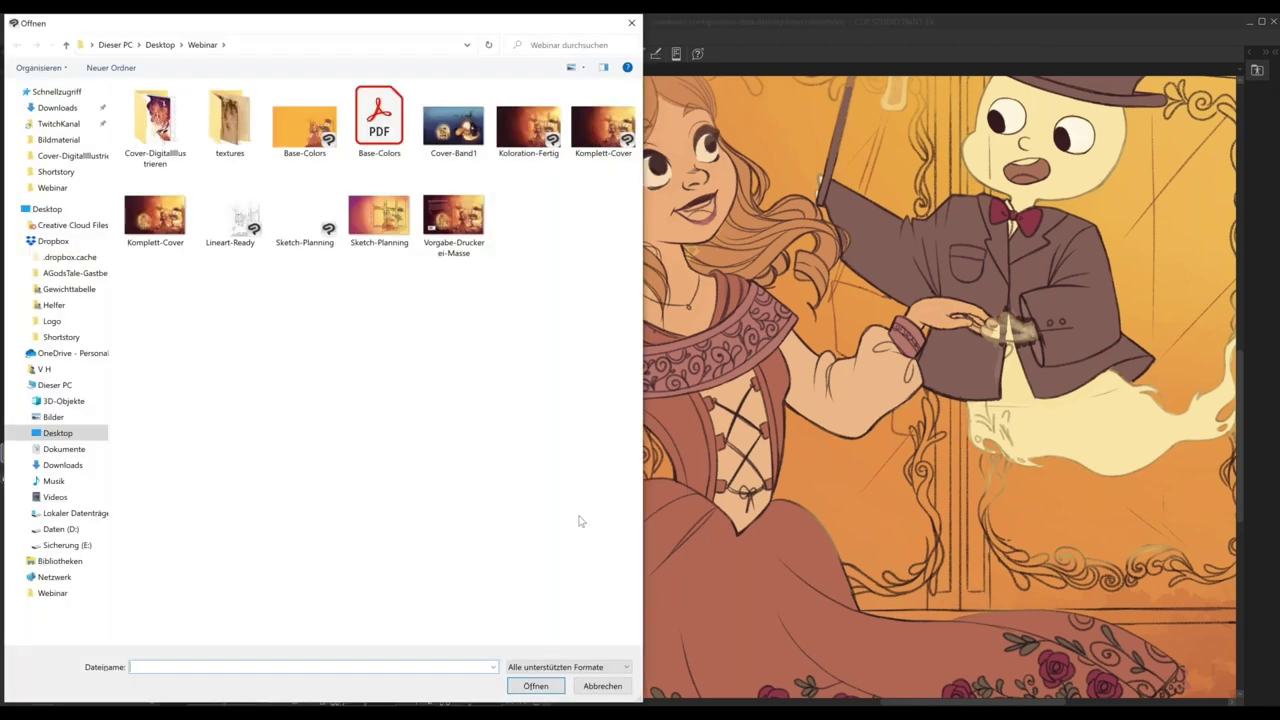
click(603, 686)
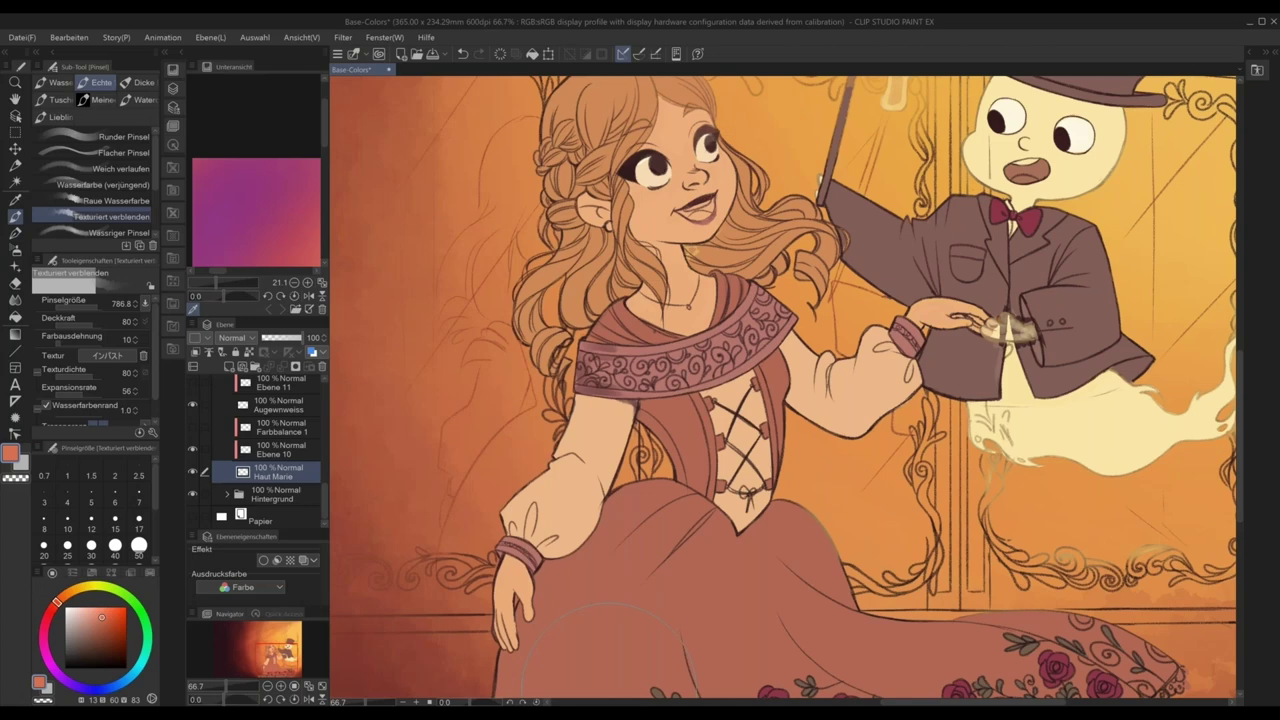
drag(607, 545, 594, 688)
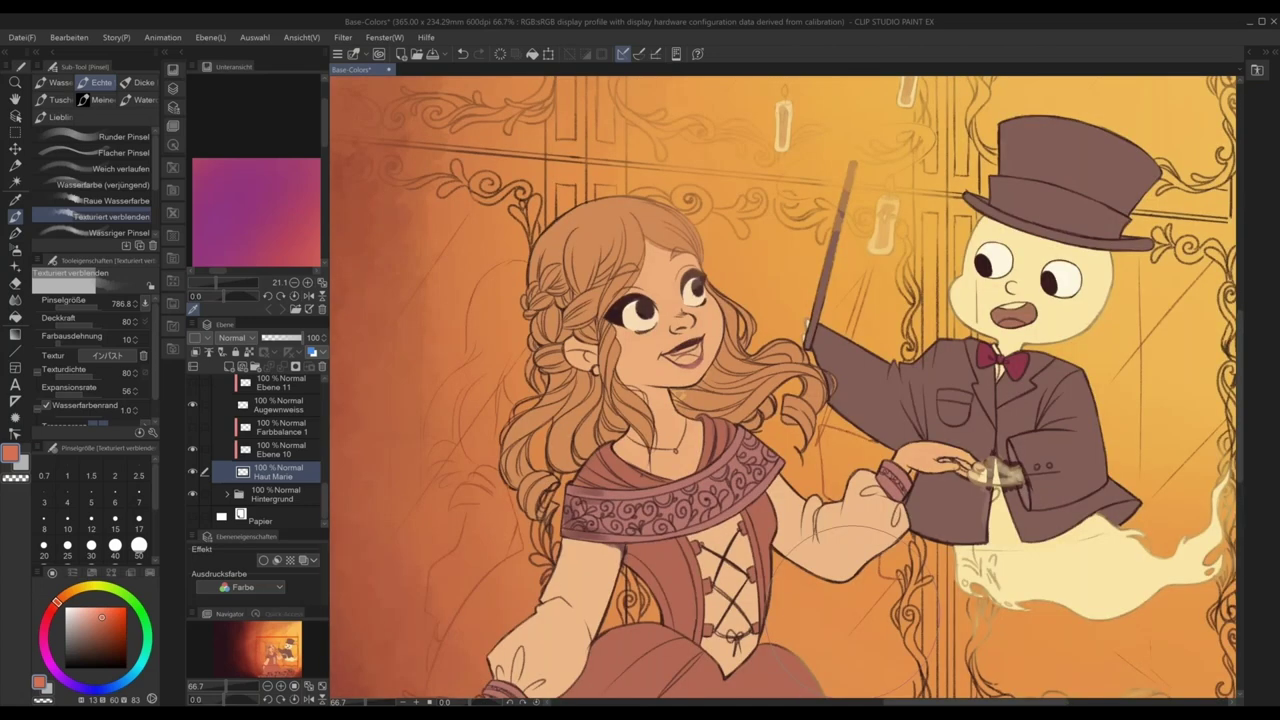
- Choose the Lieblingspinsel brush and sample the skin colour from the girl's face
click(60, 117)
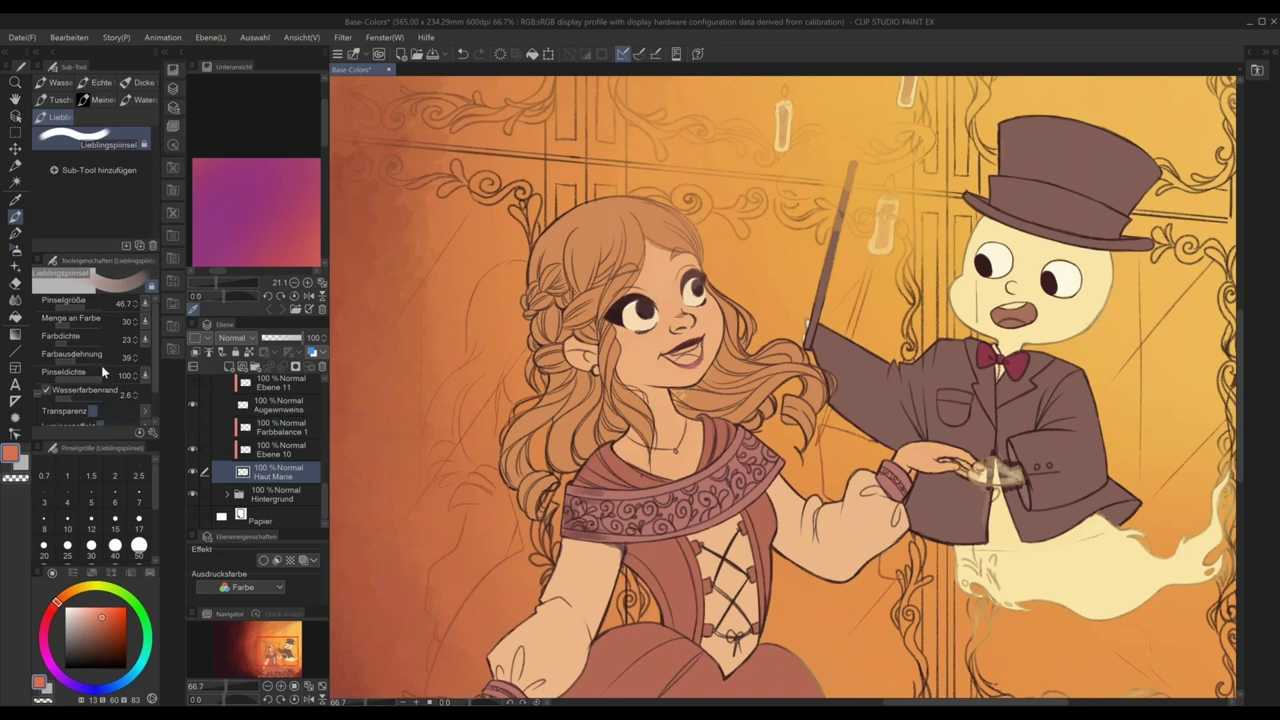
mouse_move(62, 321)
alt+click(648, 358)
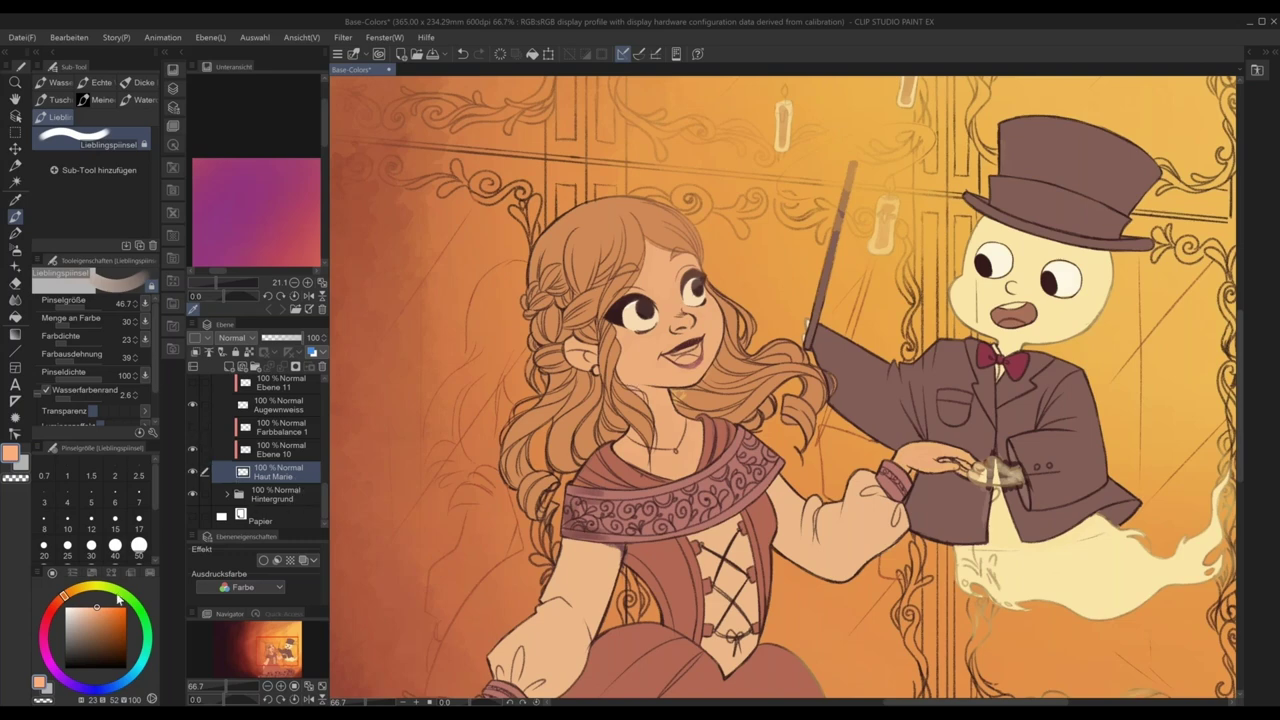
- Look at the Standard Farbfeld swatches, the intermediate colour grid and the list of available colour sets
click(90, 573)
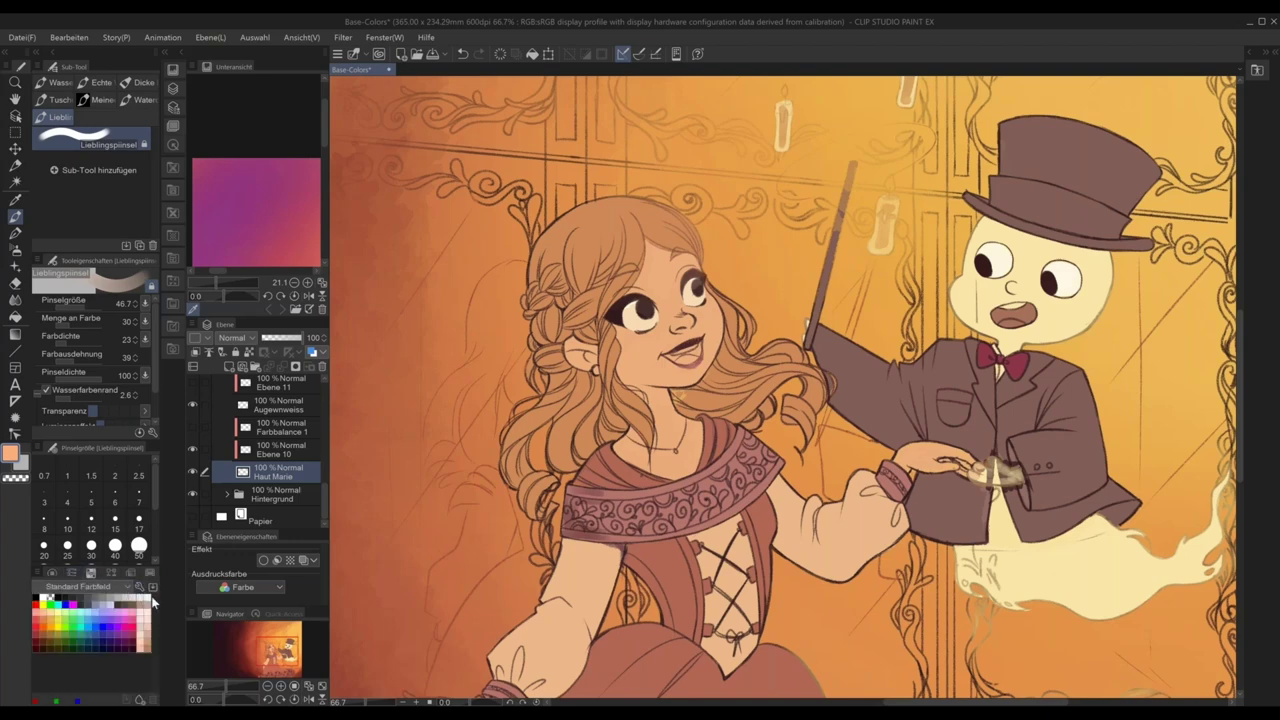
click(127, 575)
click(110, 573)
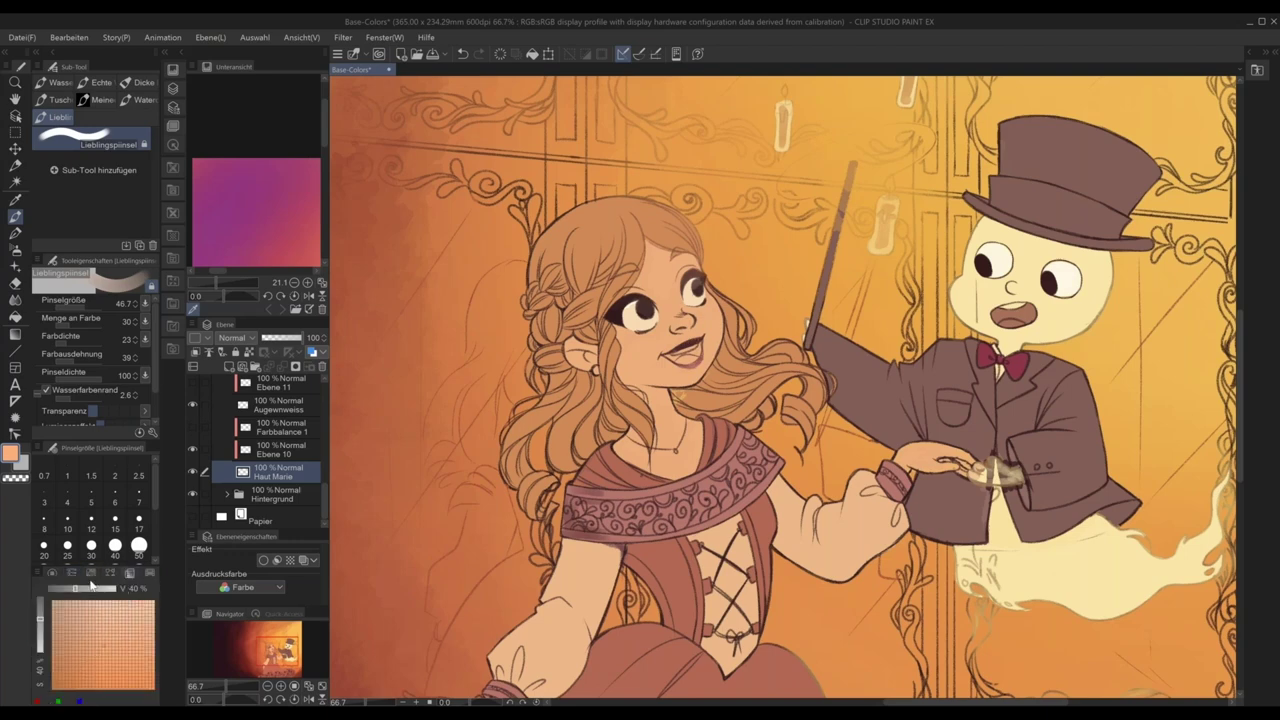
click(90, 573)
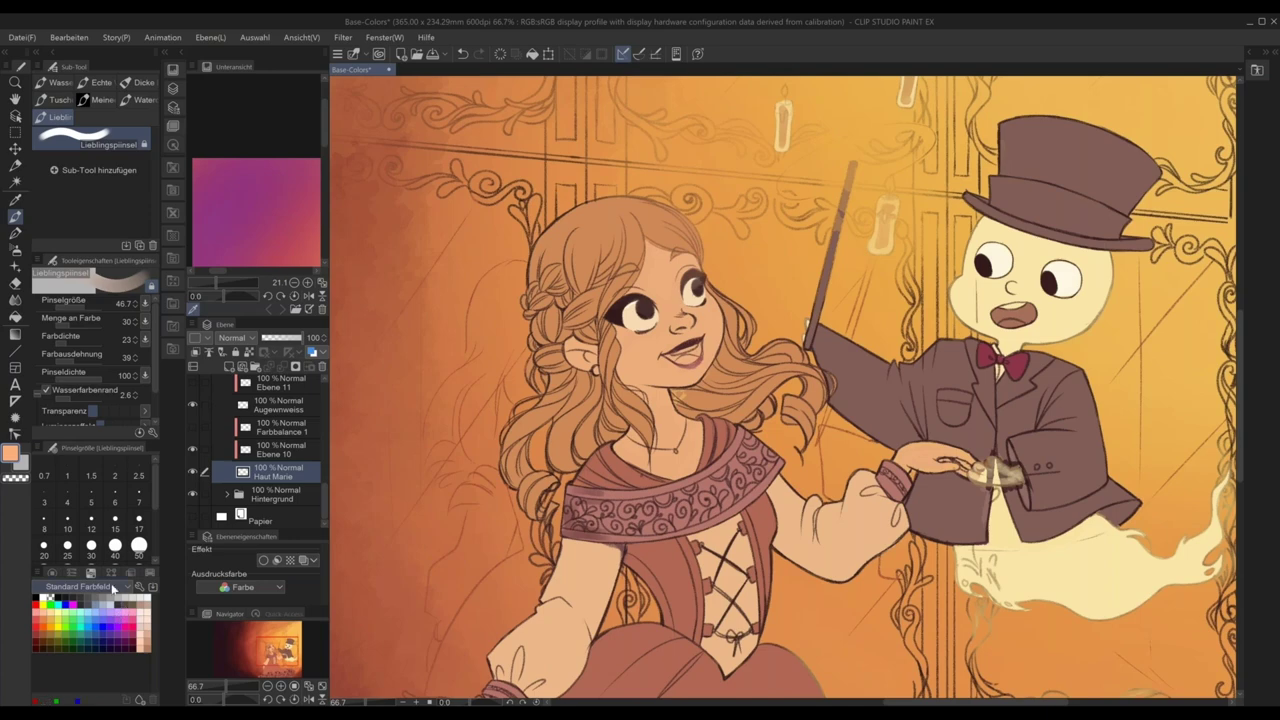
click(100, 586)
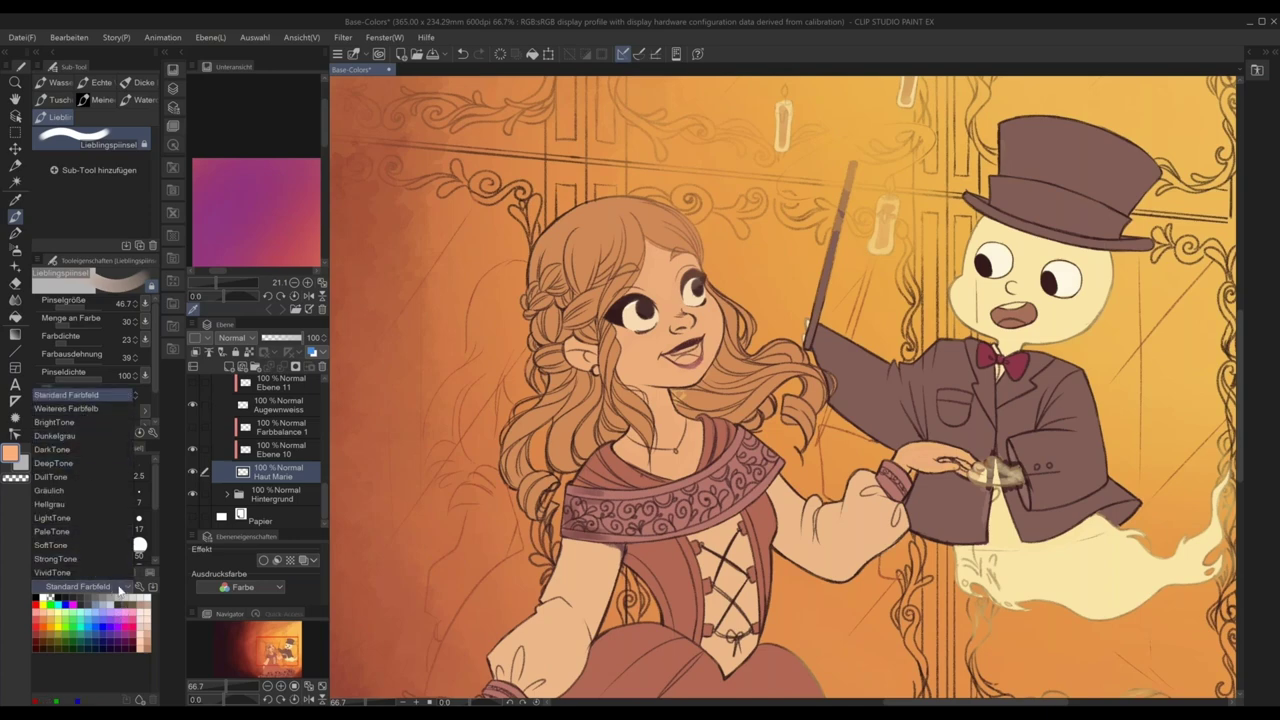
click(120, 589)
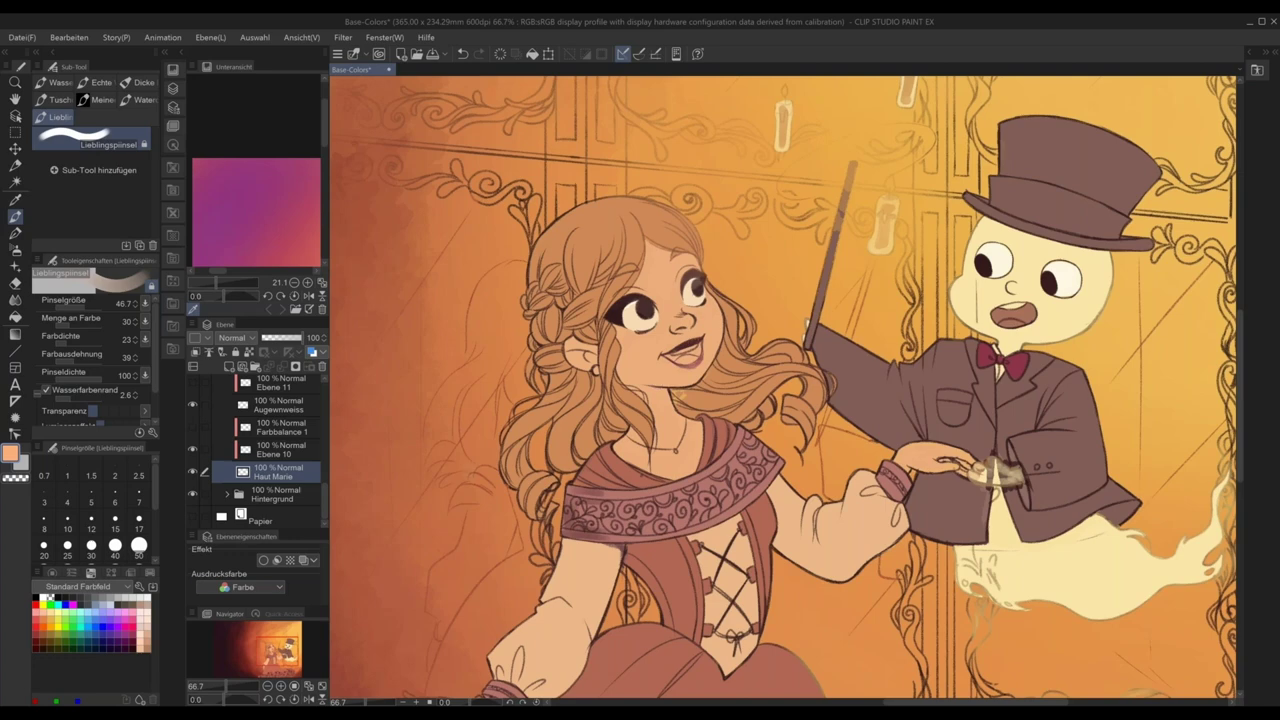
- Return to the colour wheel and shift the sampled skin colour to a redder tone with hue 10, saturation 50 and value 96
click(52, 572)
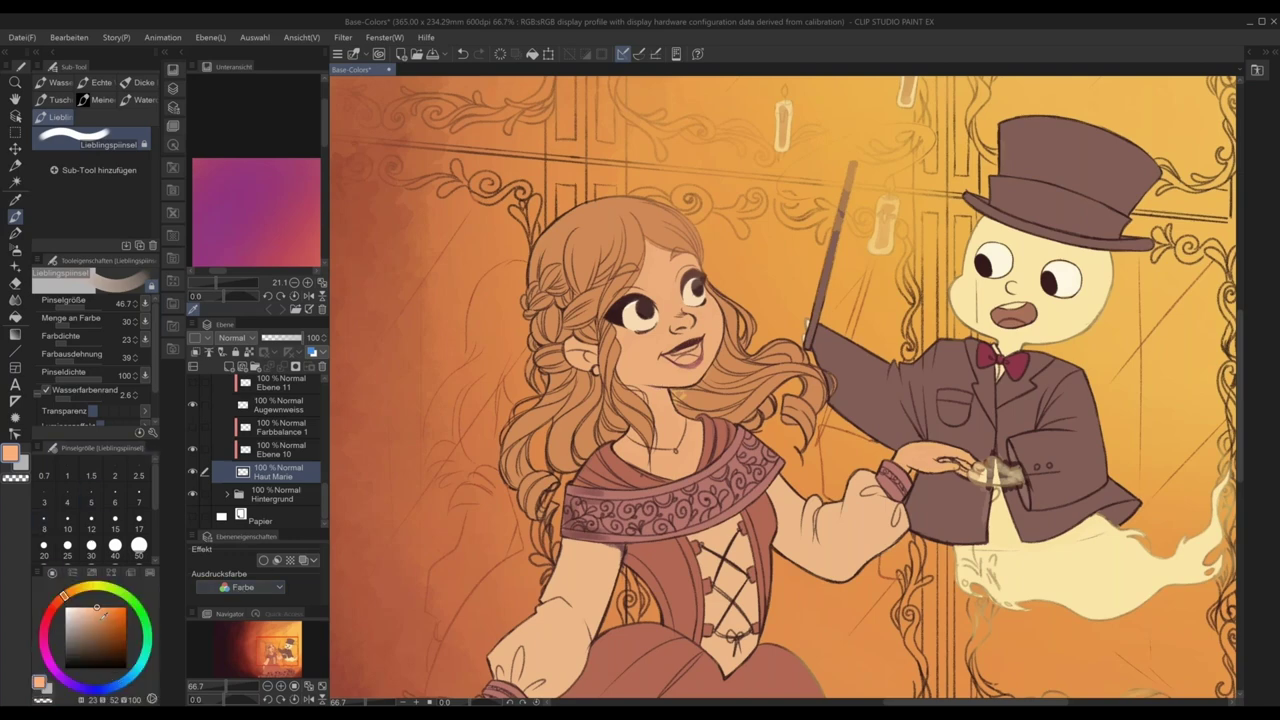
click(97, 608)
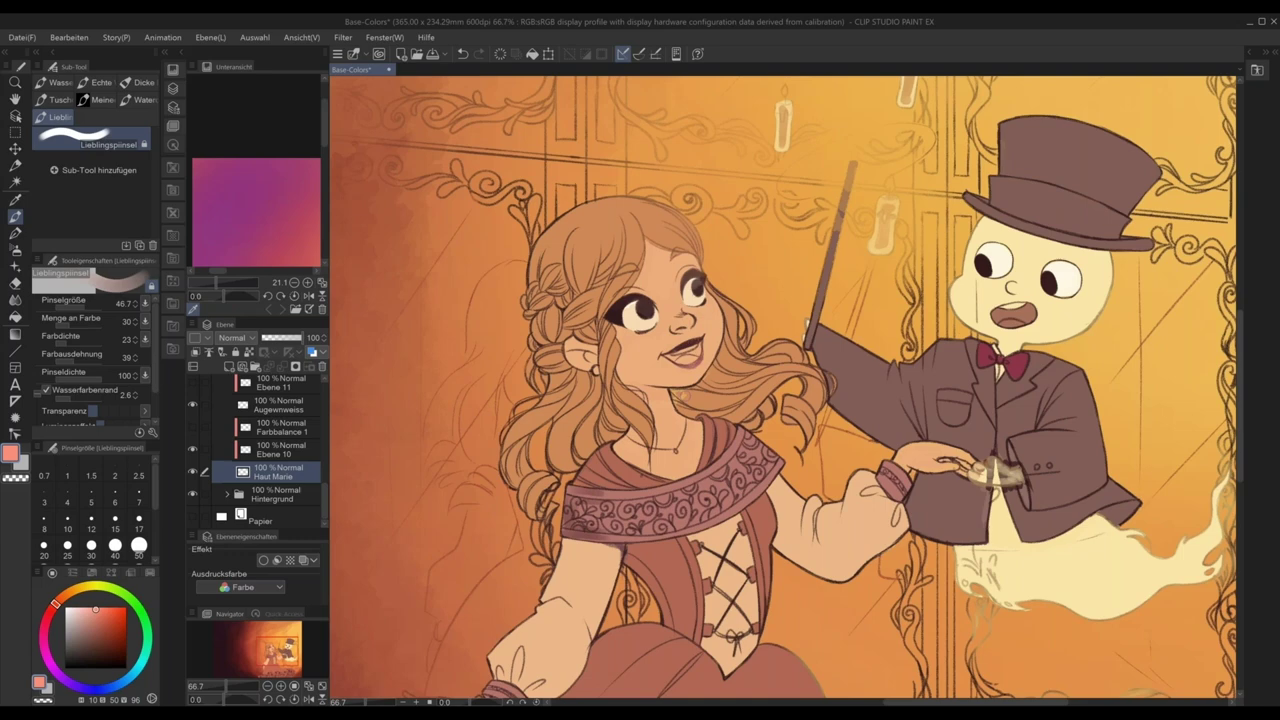
- Add a new layer clipped to the Haut Marie skin layer
click(230, 366)
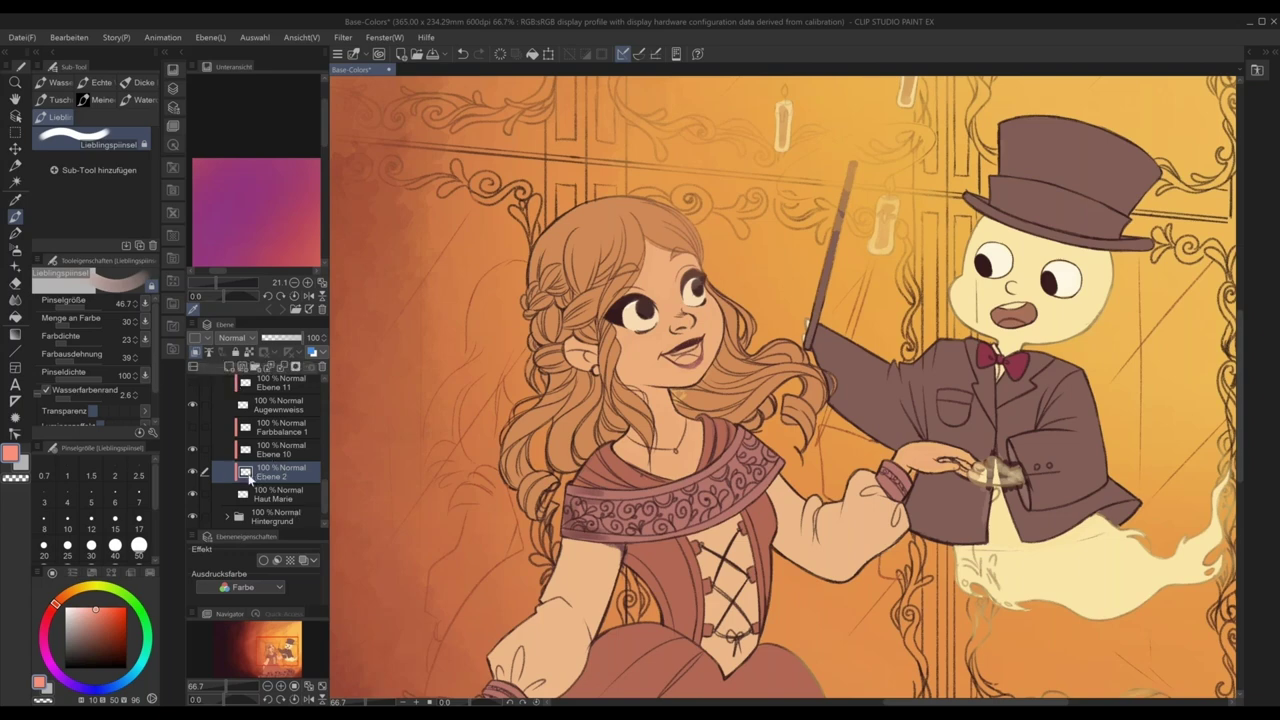
- Try out salmon and dark brown test strokes across the girl's face and remove them
mouse_move(674, 378)
mouse_down()
mouse_move(645, 385)
mouse_move(660, 404)
mouse_move(628, 445)
mouse_move(688, 473)
mouse_move(662, 266)
mouse_up()
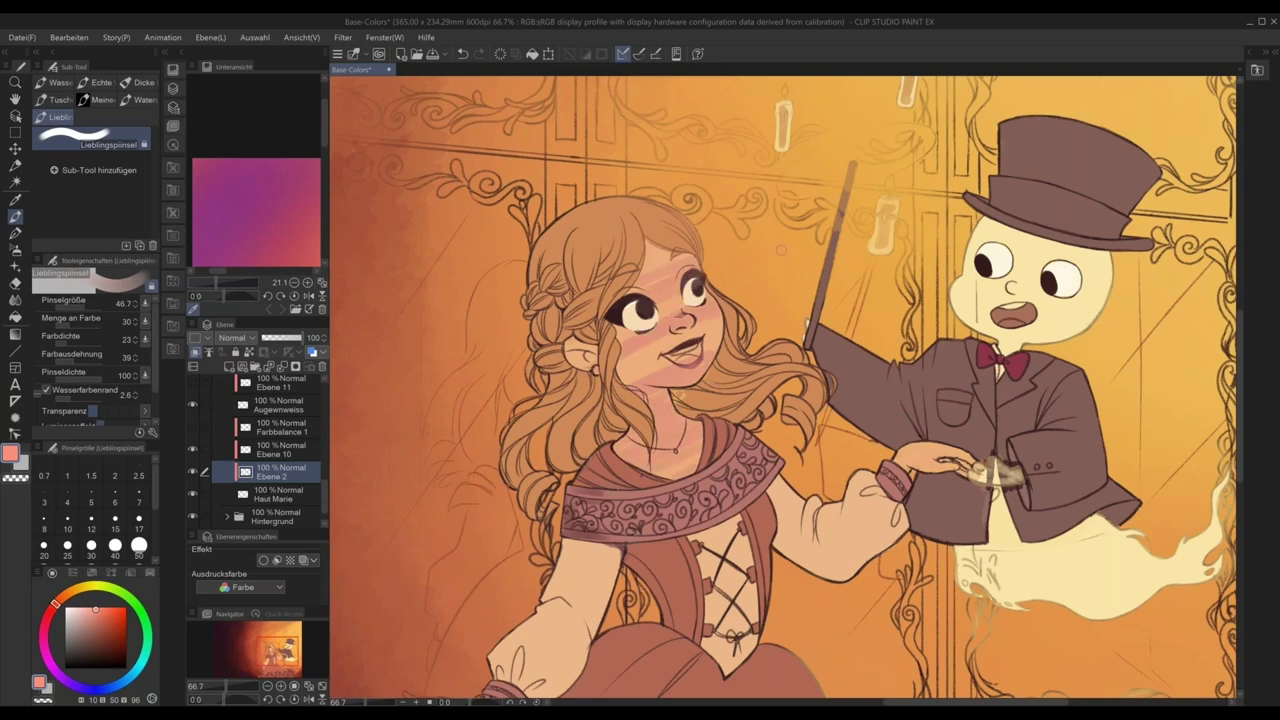
key(Delete)
drag(56, 603, 61, 598)
click(90, 609)
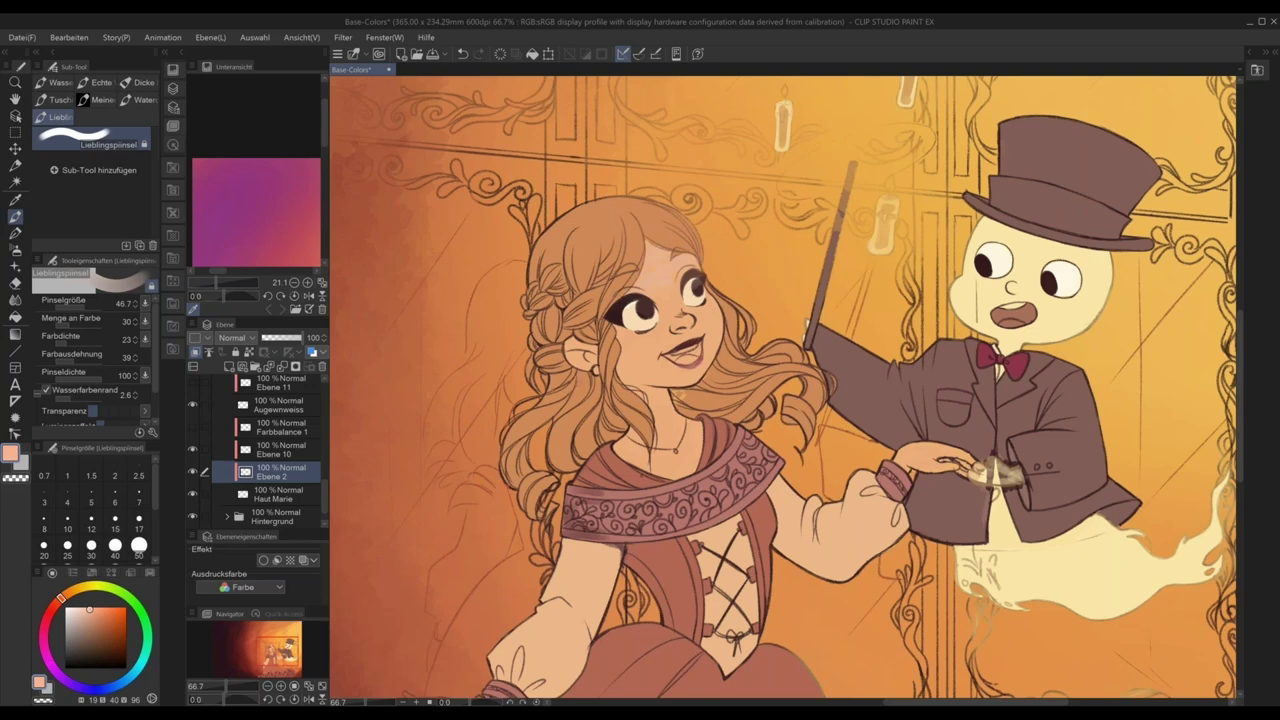
click(101, 640)
mouse_move(690, 275)
mouse_down()
mouse_move(652, 250)
mouse_move(670, 305)
mouse_move(640, 378)
mouse_move(680, 390)
mouse_up()
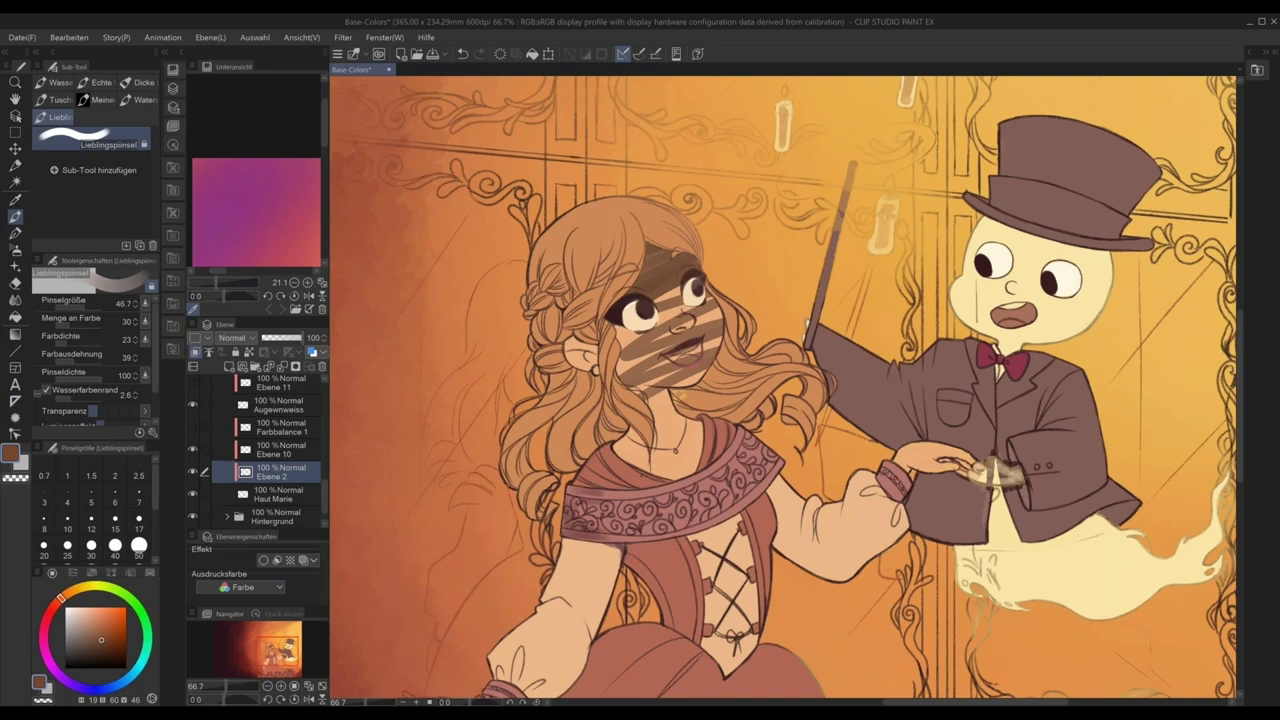
key(ctrl+z)
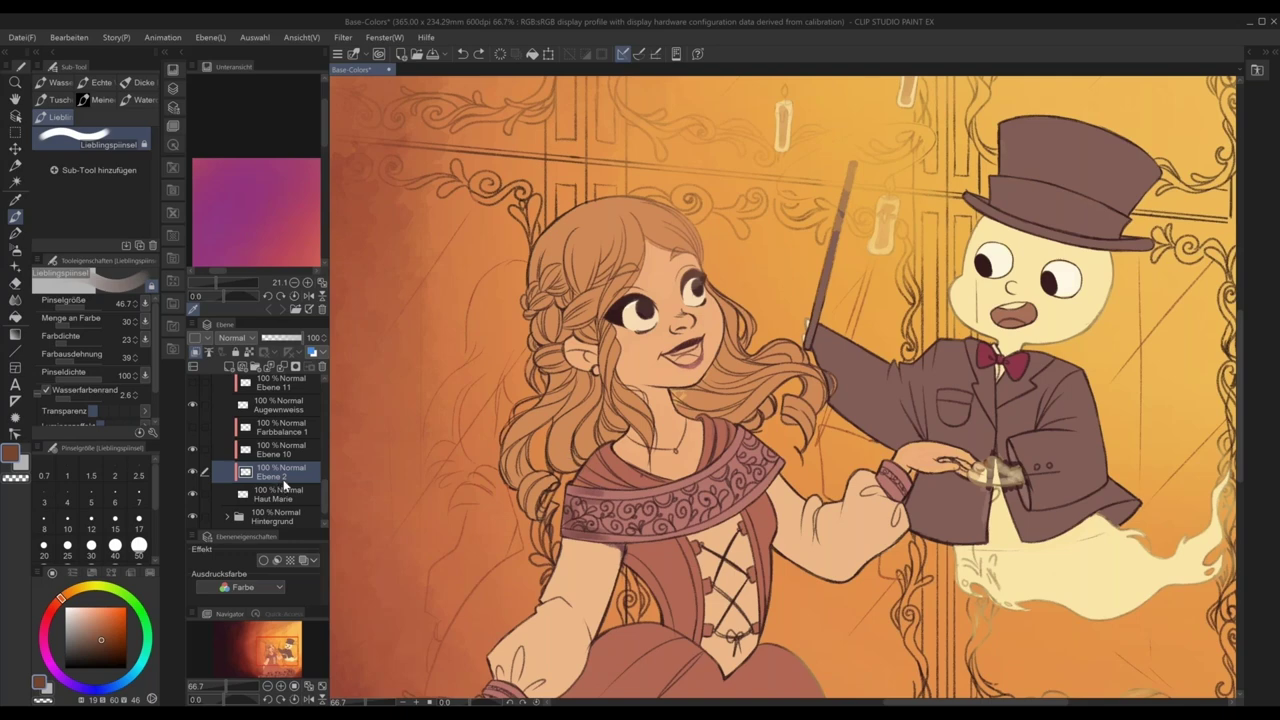
click(193, 476)
click(193, 471)
click(69, 306)
click(88, 614)
click(59, 600)
click(95, 617)
drag(94, 616, 92, 620)
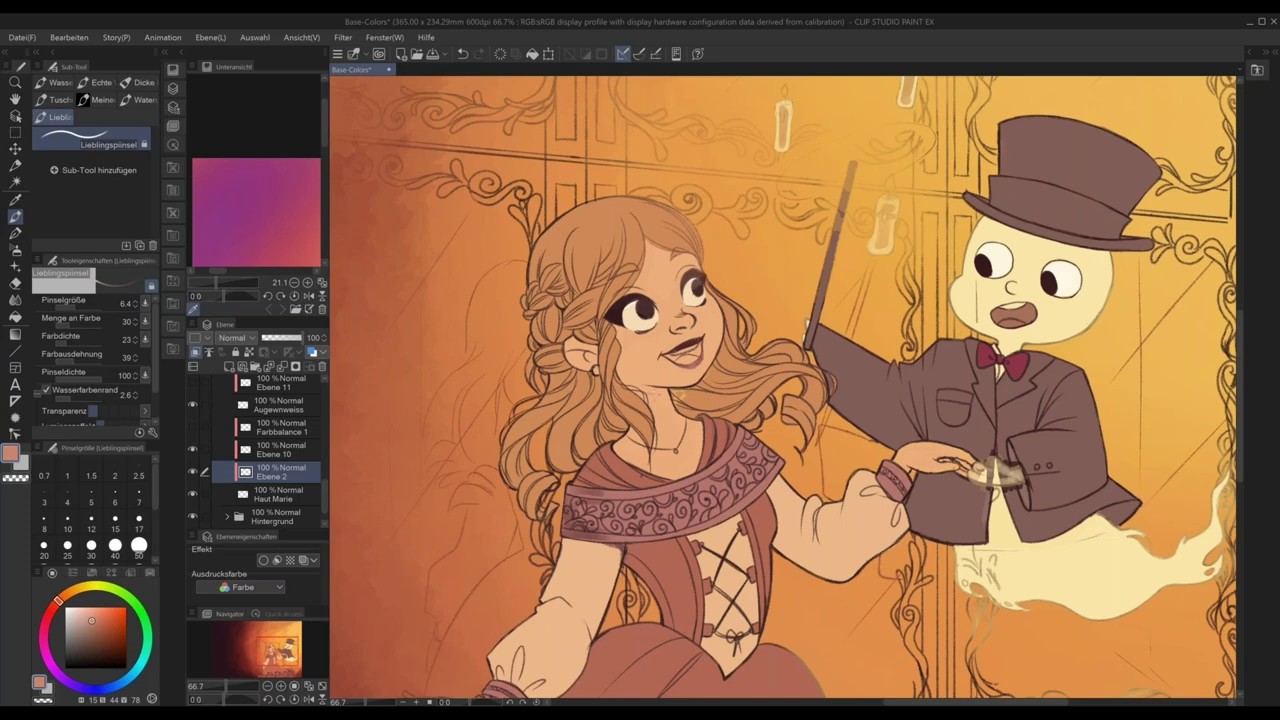
click(83, 306)
drag(83, 306, 78, 306)
click(93, 616)
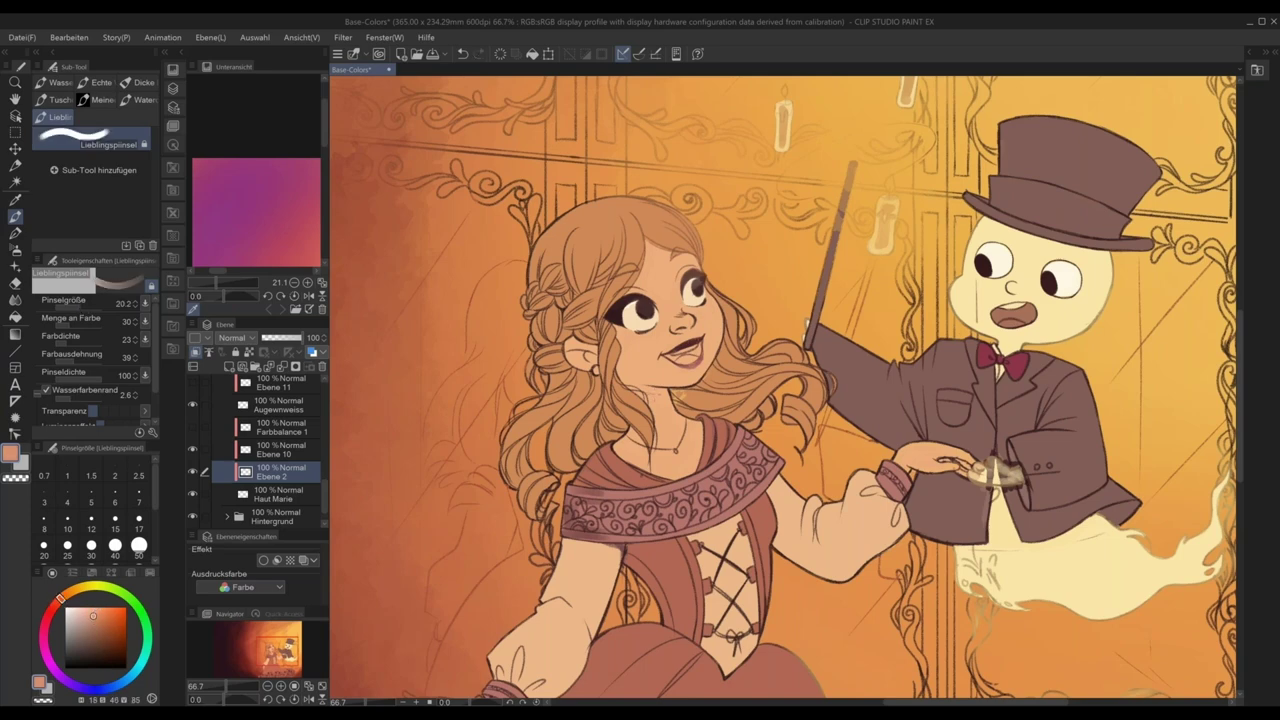
key(ctrl+z)
- Shade the girl's neck and ear in reddish orange (hue 14, saturation 56, value 88) with the brush at size 35.9
alt+click(662, 370)
drag(60, 593, 49, 599)
drag(81, 307, 79, 301)
mouse_move(626, 383)
mouse_down()
mouse_move(665, 394)
mouse_move(654, 396)
mouse_move(670, 409)
mouse_up()
drag(568, 356, 590, 370)
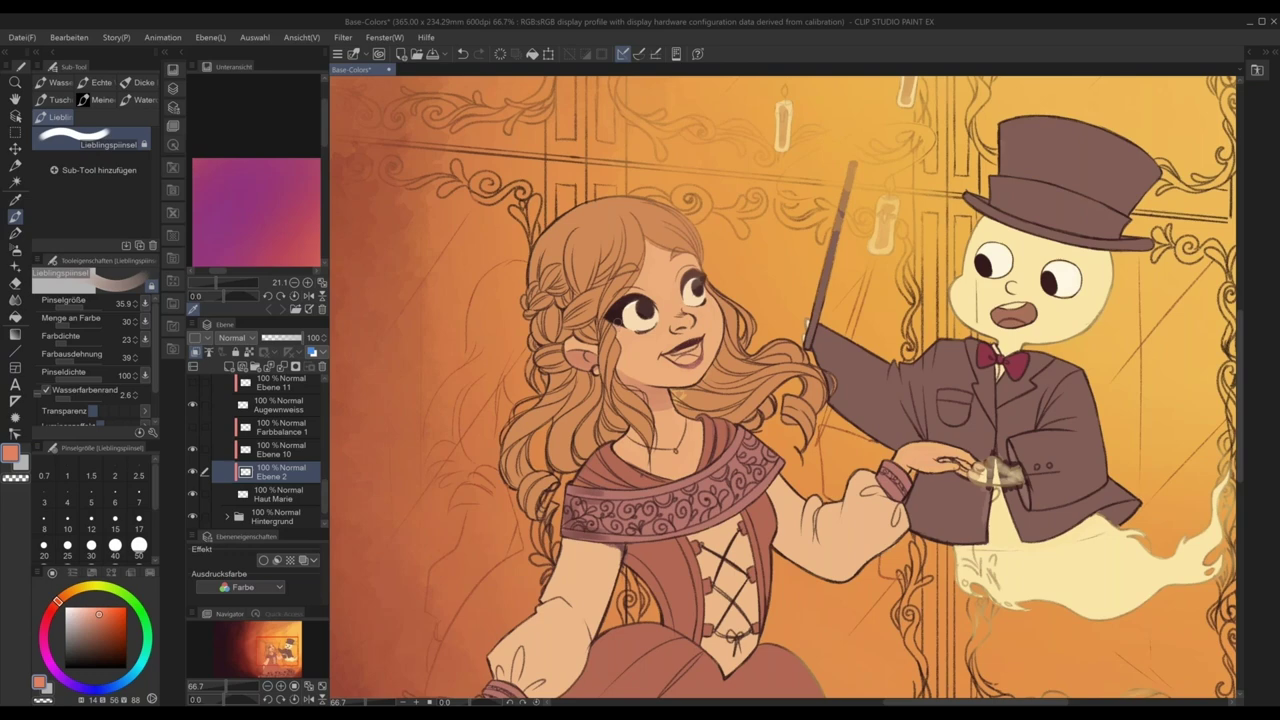
- Add matching shadows on the girl's cheek, forehead below the hairline, nose, neckline and outstretched hand
drag(619, 331, 629, 334)
mouse_move(646, 268)
mouse_down()
mouse_move(634, 290)
mouse_move(652, 244)
mouse_move(646, 268)
mouse_move(690, 250)
mouse_up()
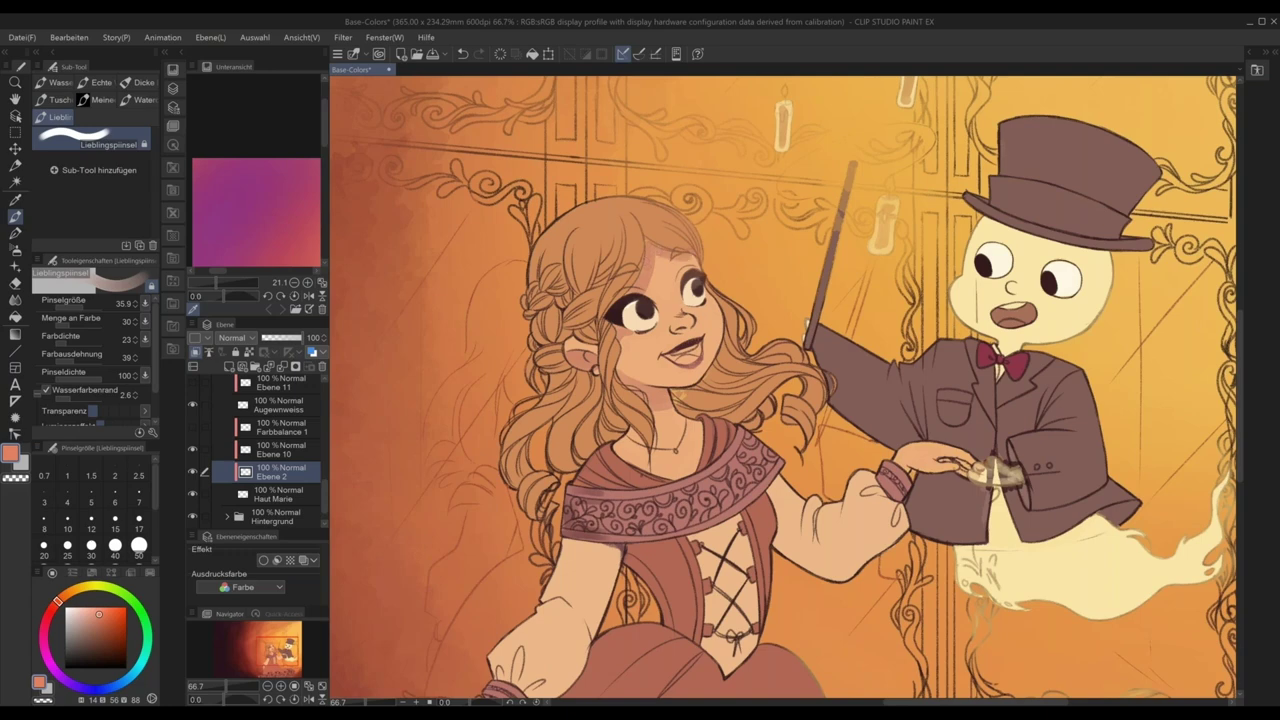
mouse_move(678, 330)
mouse_down()
mouse_move(688, 323)
mouse_move(680, 332)
mouse_up()
mouse_move(632, 432)
mouse_down()
mouse_move(648, 468)
mouse_move(618, 444)
mouse_move(642, 466)
mouse_move(695, 467)
mouse_move(701, 425)
mouse_move(654, 407)
mouse_move(698, 440)
mouse_move(692, 462)
mouse_up()
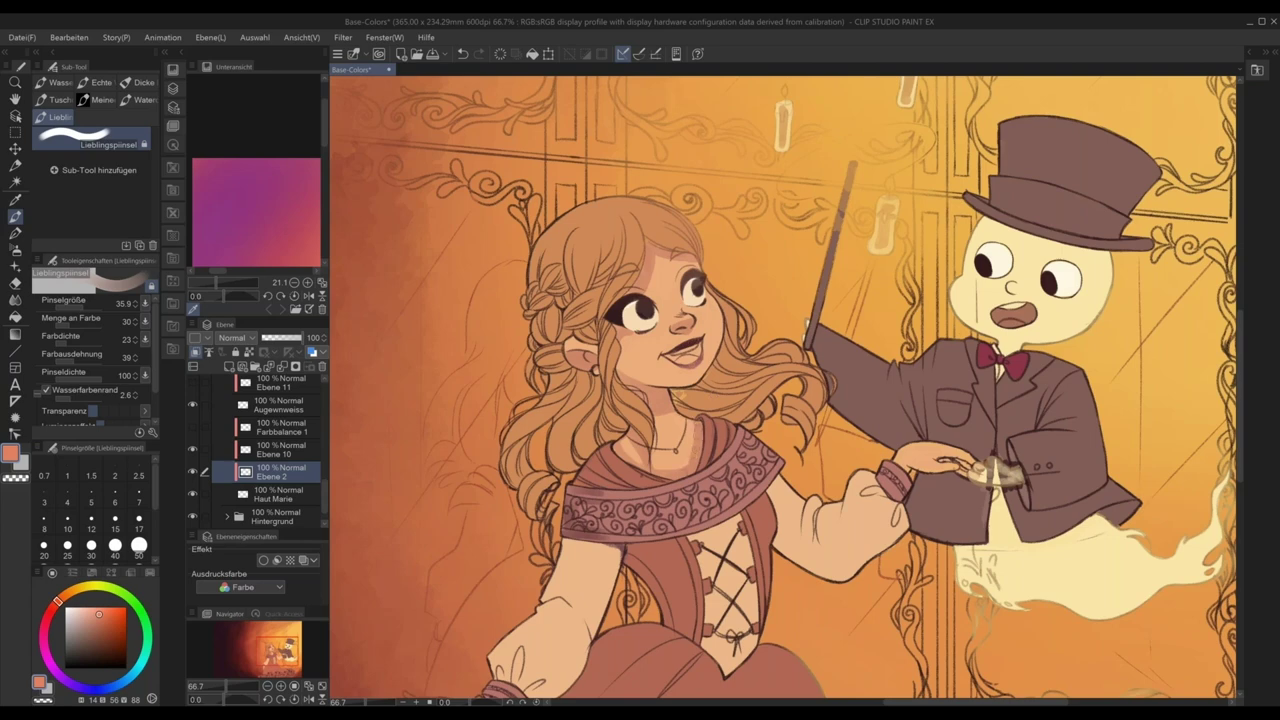
mouse_move(903, 464)
mouse_down()
mouse_move(945, 472)
mouse_move(962, 456)
mouse_move(972, 468)
mouse_up()
drag(628, 441, 617, 449)
- Shade the far edge of the girl's face down to the chin, and touch up the cheek and neckline shadows
drag(696, 266, 678, 287)
click(715, 327)
mouse_move(709, 293)
mouse_down()
mouse_move(719, 314)
mouse_move(627, 355)
mouse_move(621, 372)
mouse_move(655, 382)
mouse_up()
drag(634, 338, 648, 335)
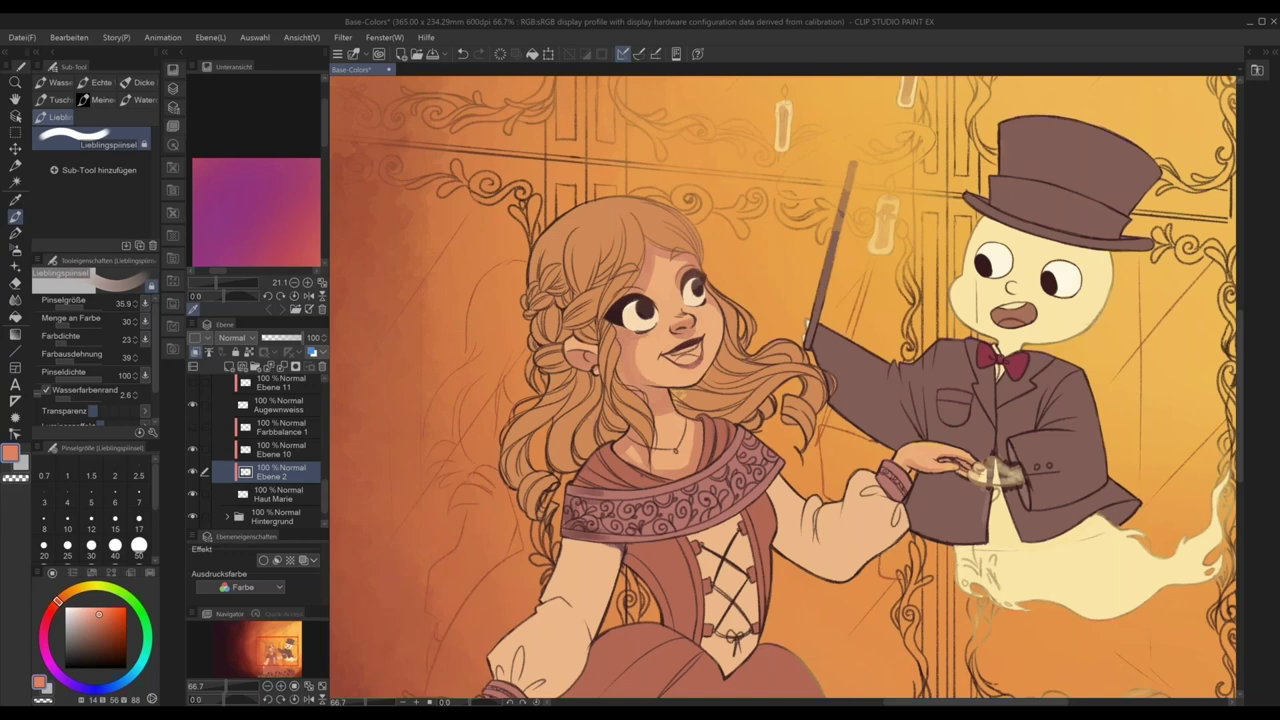
key(ctrl+z)
drag(636, 338, 648, 336)
drag(629, 455, 641, 465)
- Apply light orange (hue 29, saturation 55, value 100) to the skin at brush size 44.6, comparing before and after
click(68, 593)
click(98, 607)
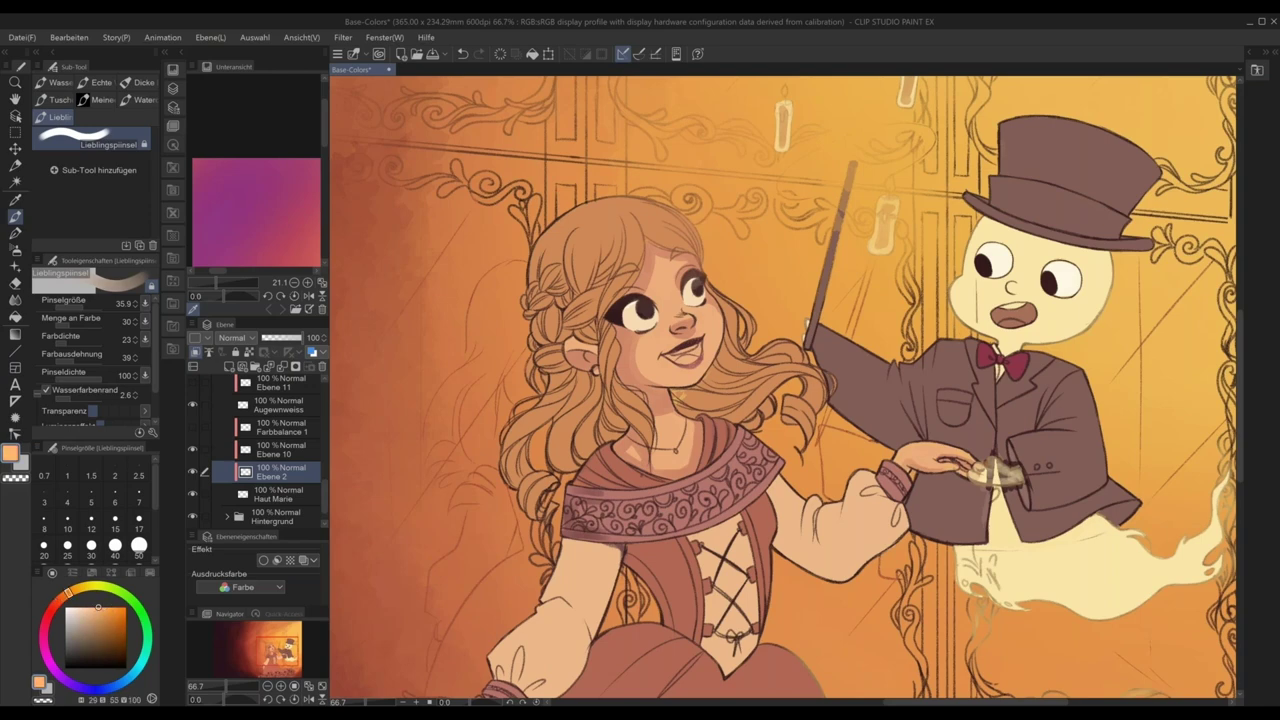
click(83, 304)
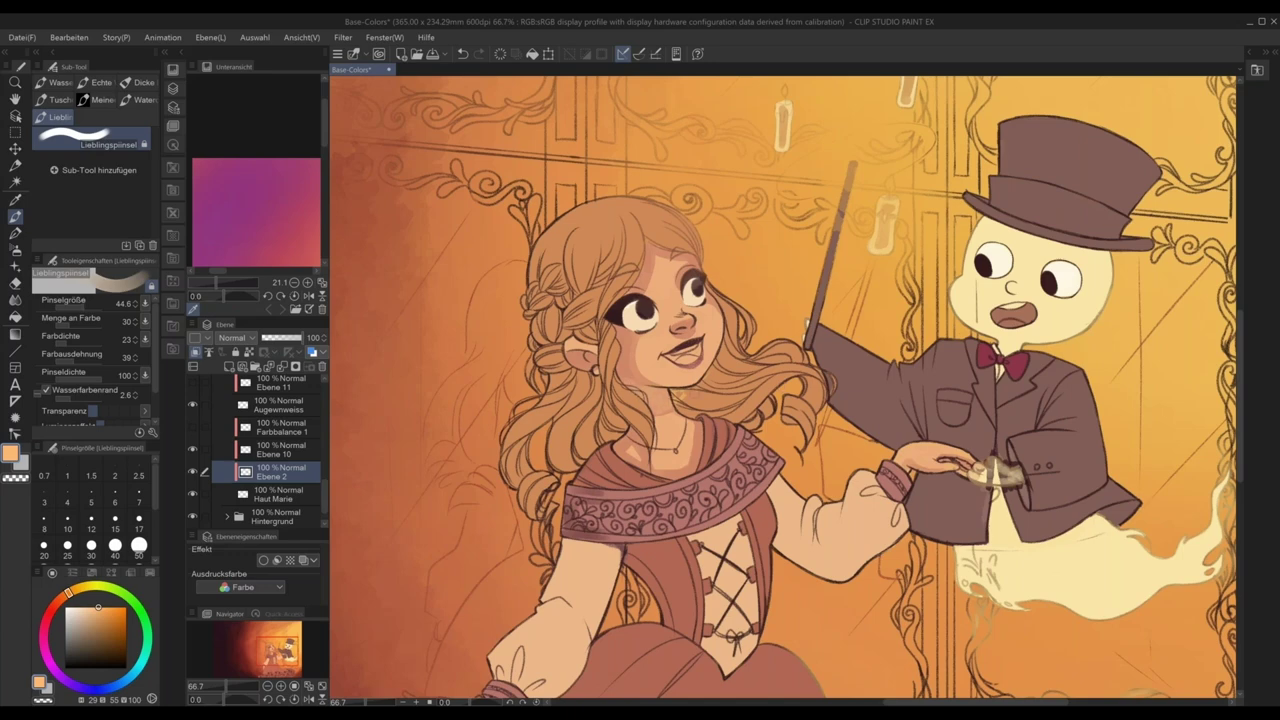
key(ctrl+z)
key(ctrl+y)
key(ctrl+z)
key(ctrl+y)
- Tint the shadows on the girl's ear and neck with lavender, ending at hue 264, saturation 35, value 100
click(52, 611)
drag(86, 690, 74, 685)
drag(98, 616, 92, 611)
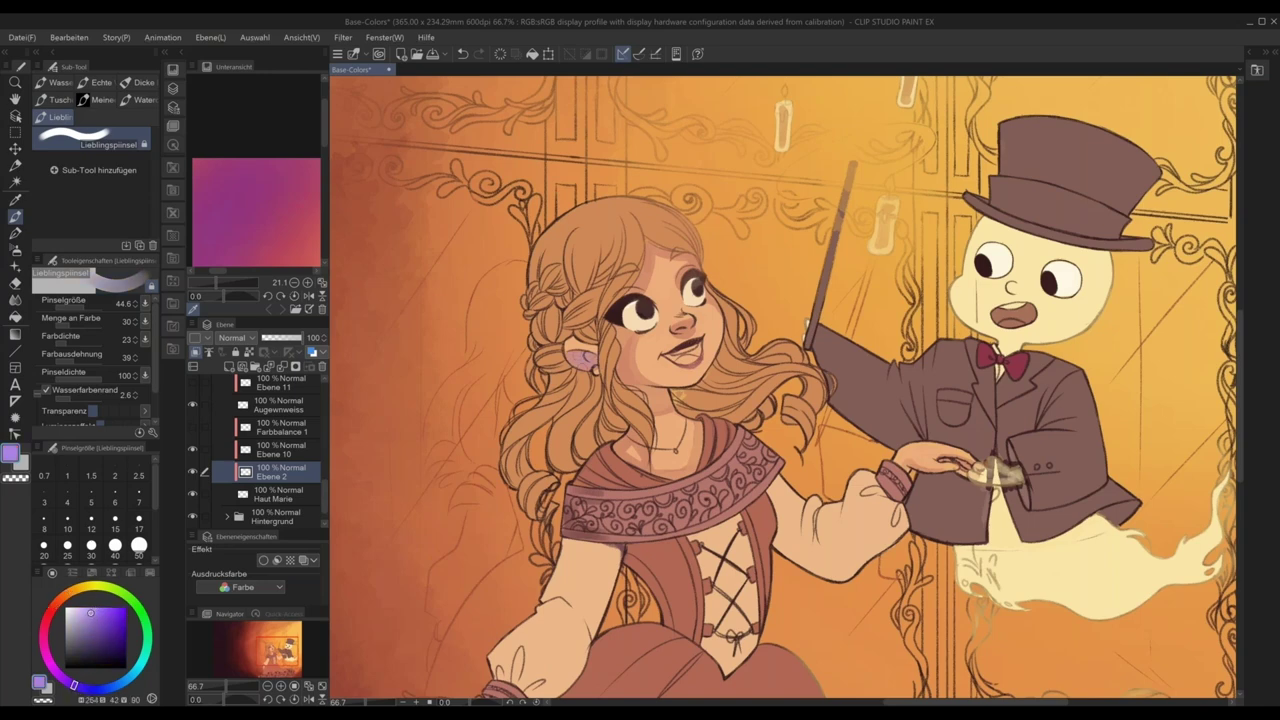
drag(90, 612, 86, 607)
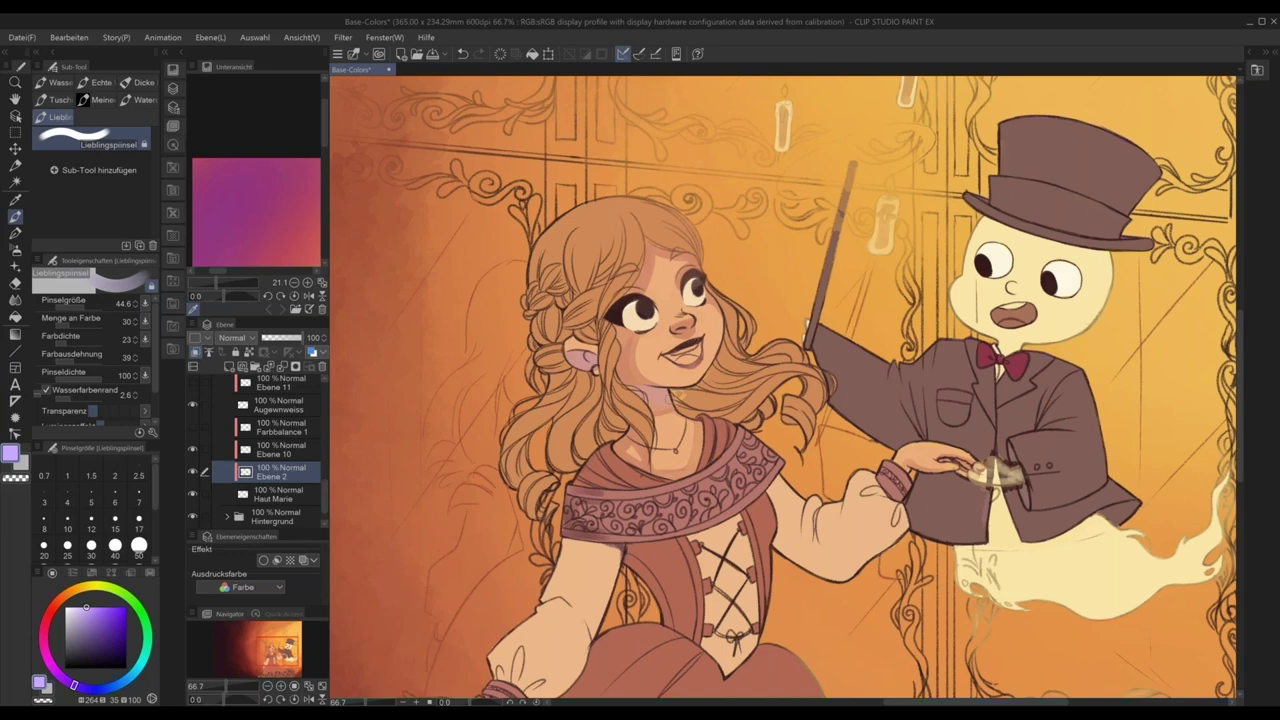
- Sample salmon and peach skin tones from the picture and paint peach over the girl's neckline
alt+click(645, 345)
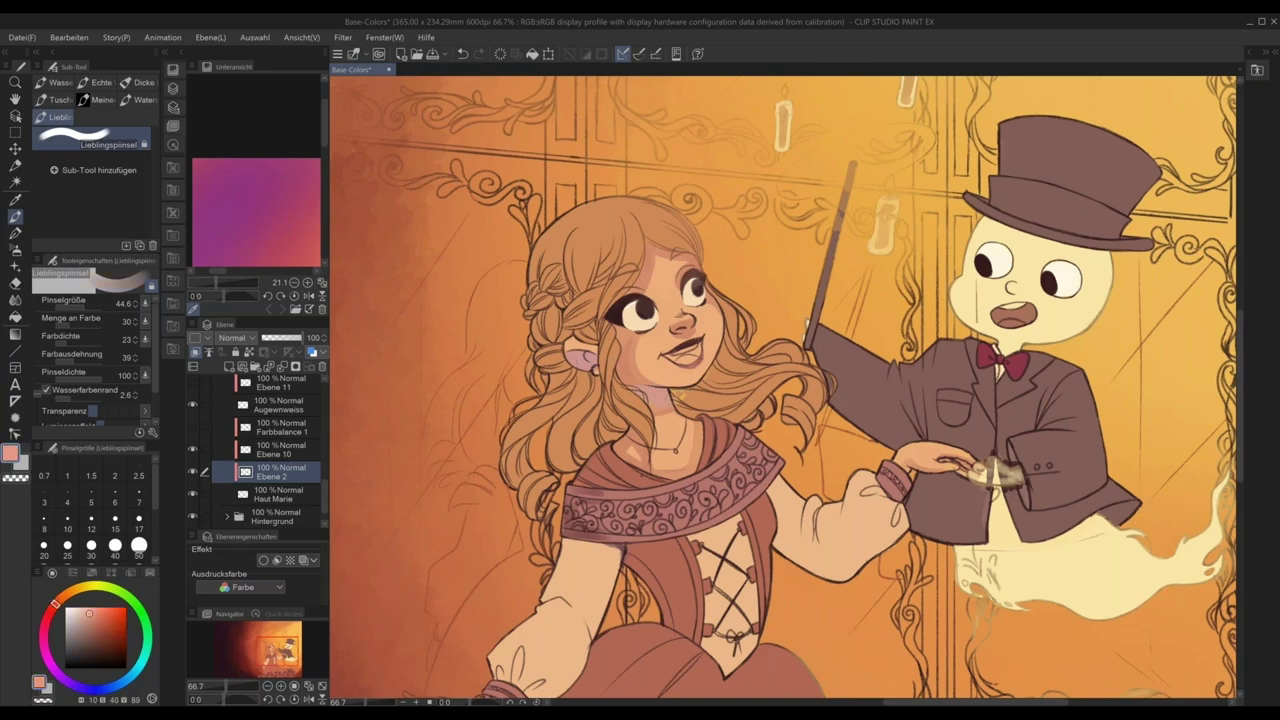
alt+click(842, 512)
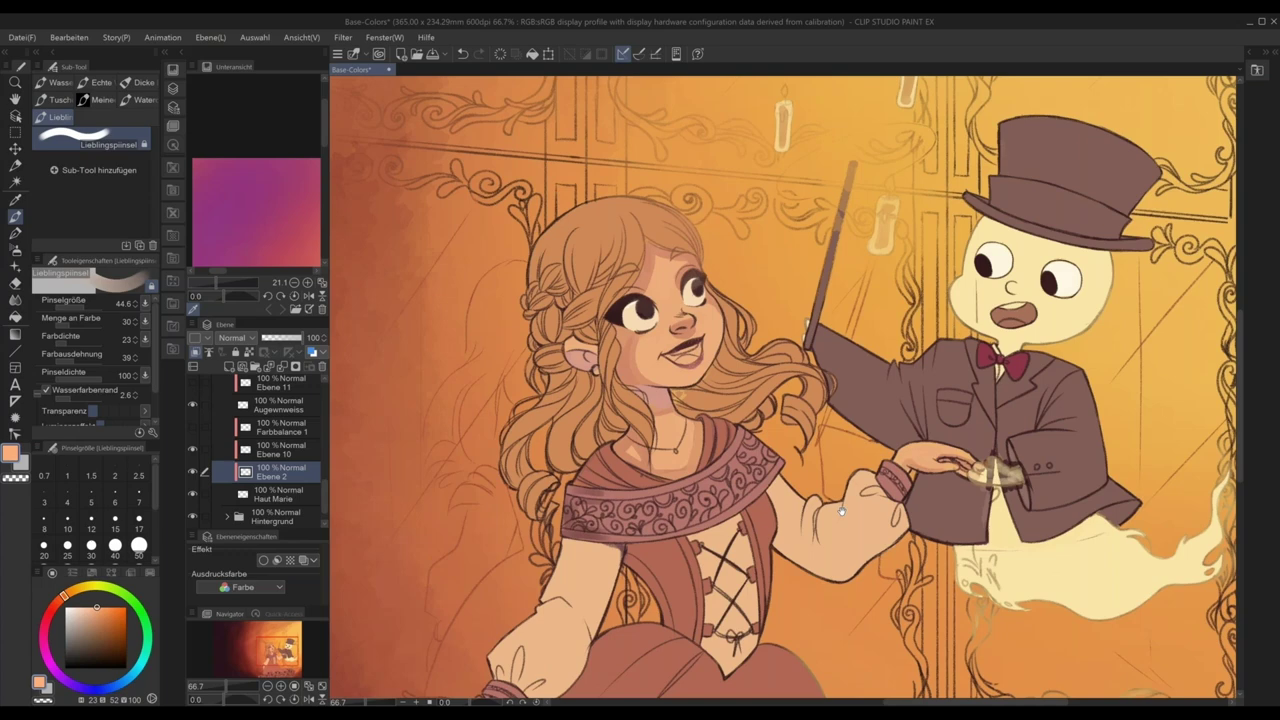
drag(842, 512, 1015, 522)
drag(670, 460, 607, 488)
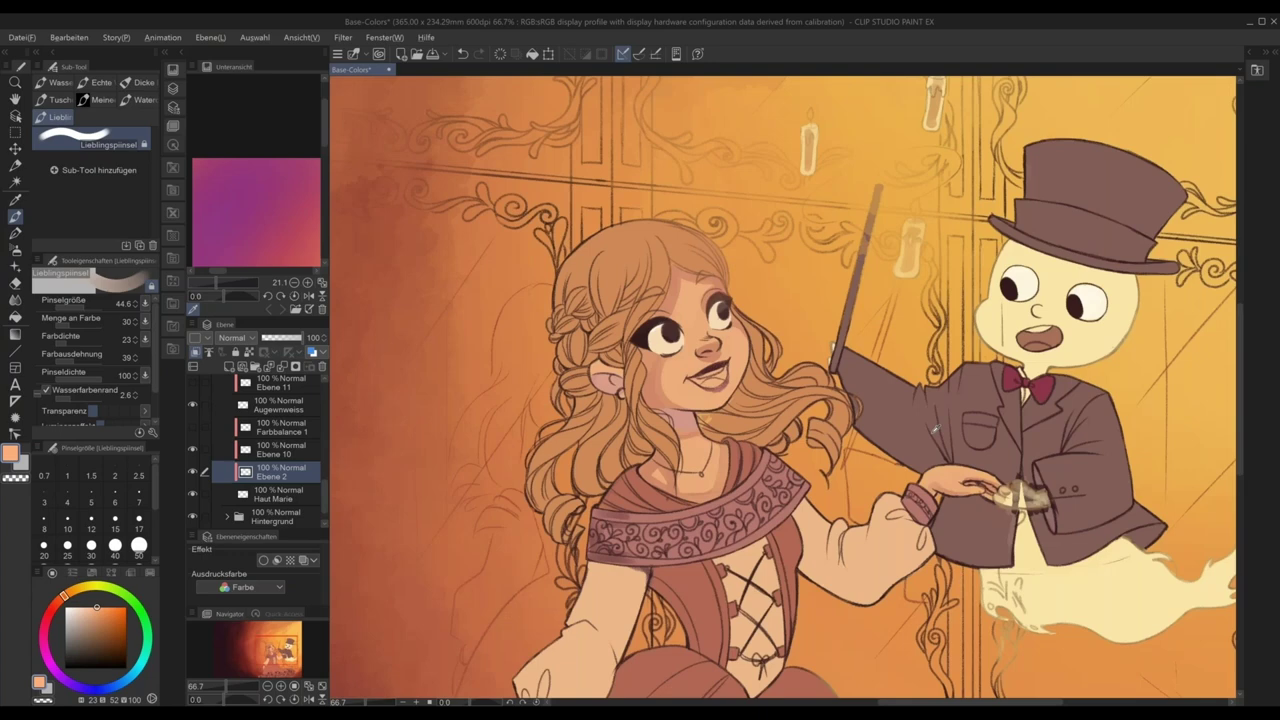
- Sample the neck and coat tones and mix a greyish brown (hue 17, saturation 21, value 48) for the neck shadow
alt+click(936, 428)
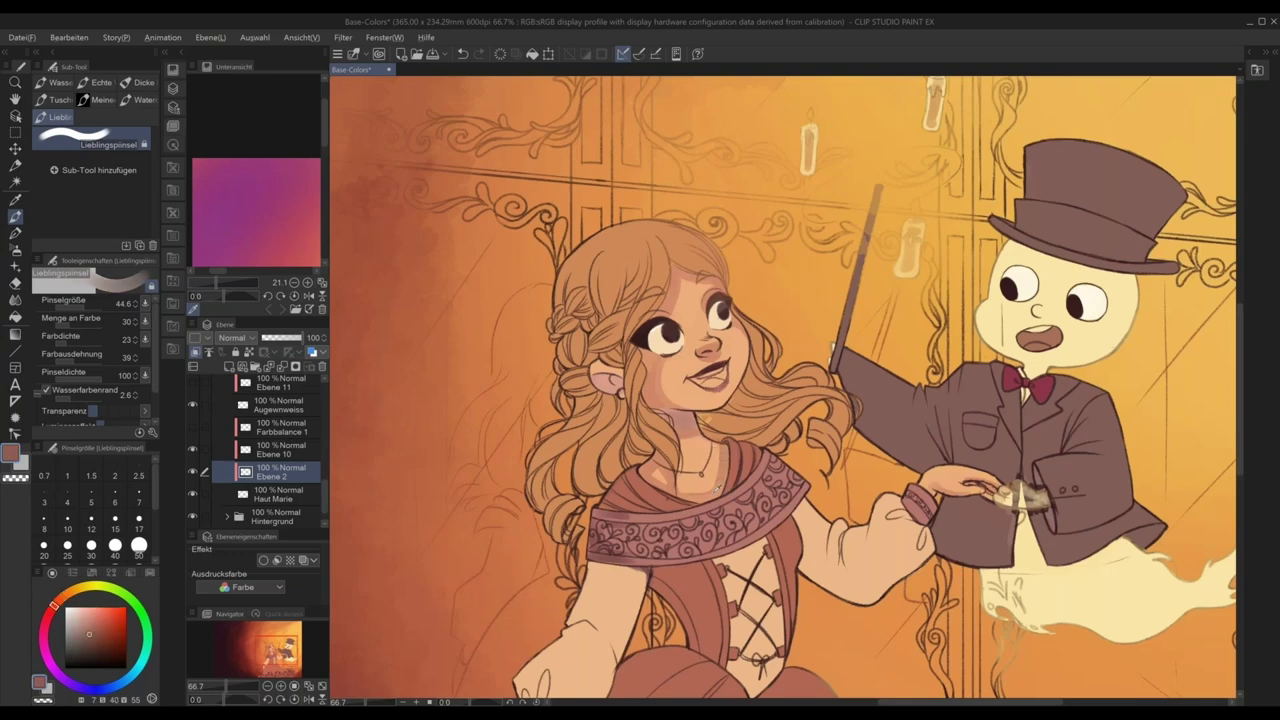
alt+click(696, 429)
alt+click(700, 424)
drag(92, 611, 85, 629)
click(77, 636)
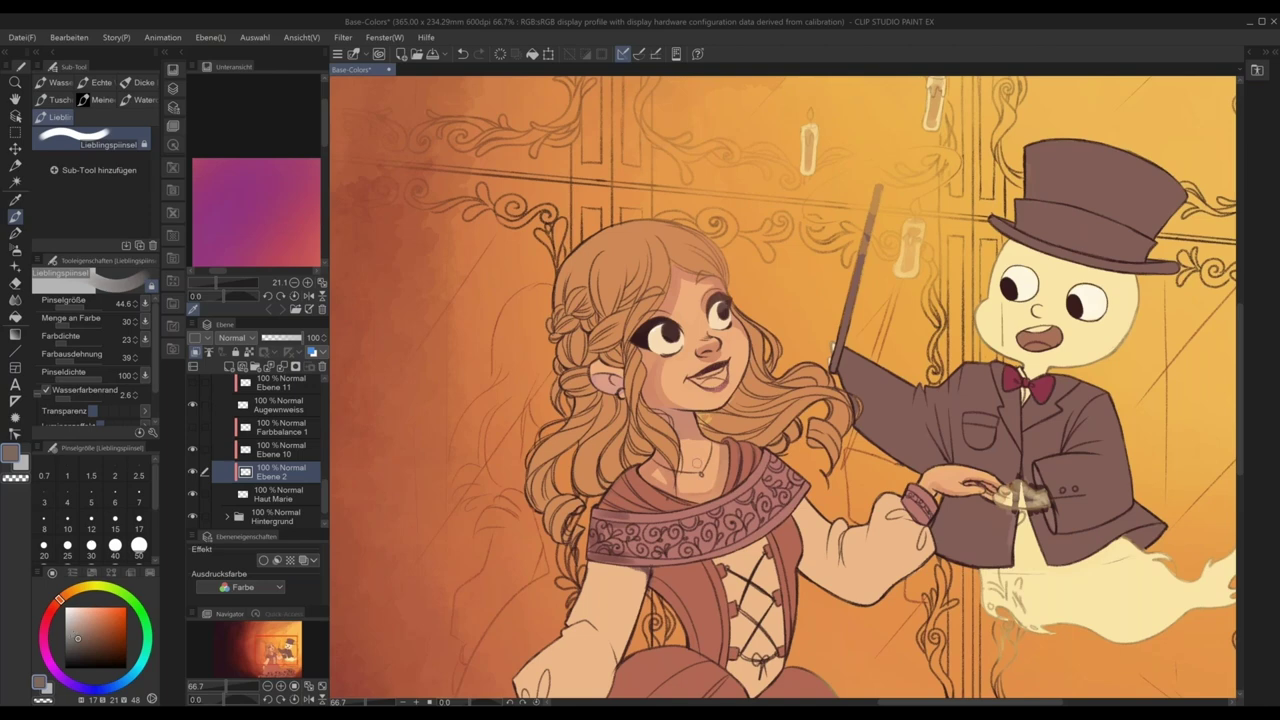
- Tint the skin shading with tones sampled from the dress, the orange background and the neckline shadow, comparing before and after
alt+click(760, 470)
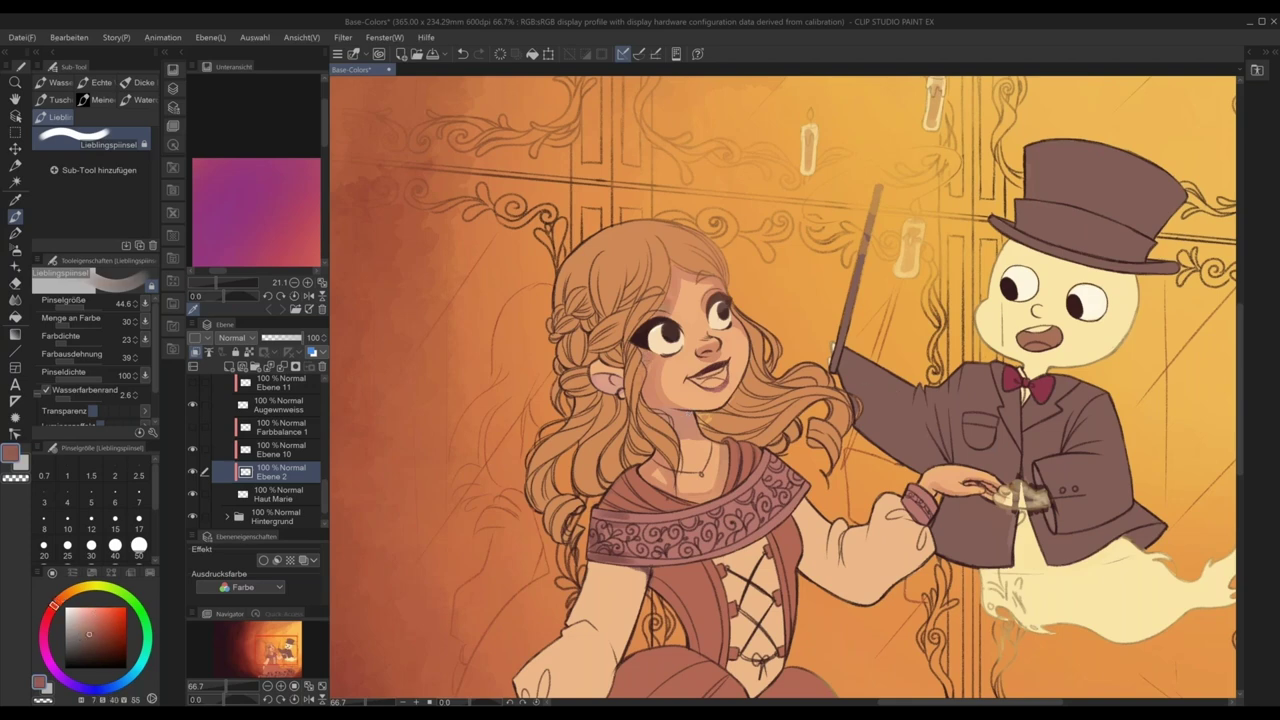
alt+click(816, 188)
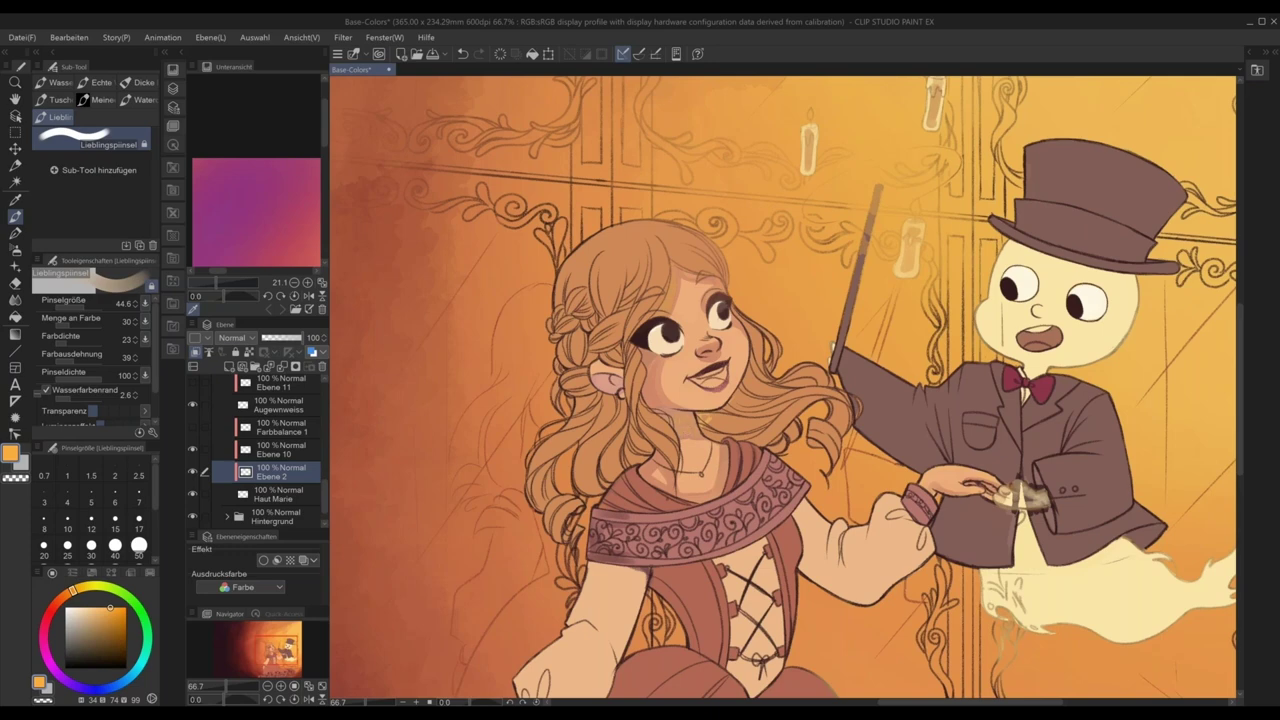
key(ctrl+z)
key(ctrl+y)
alt+click(655, 493)
alt+click(655, 493)
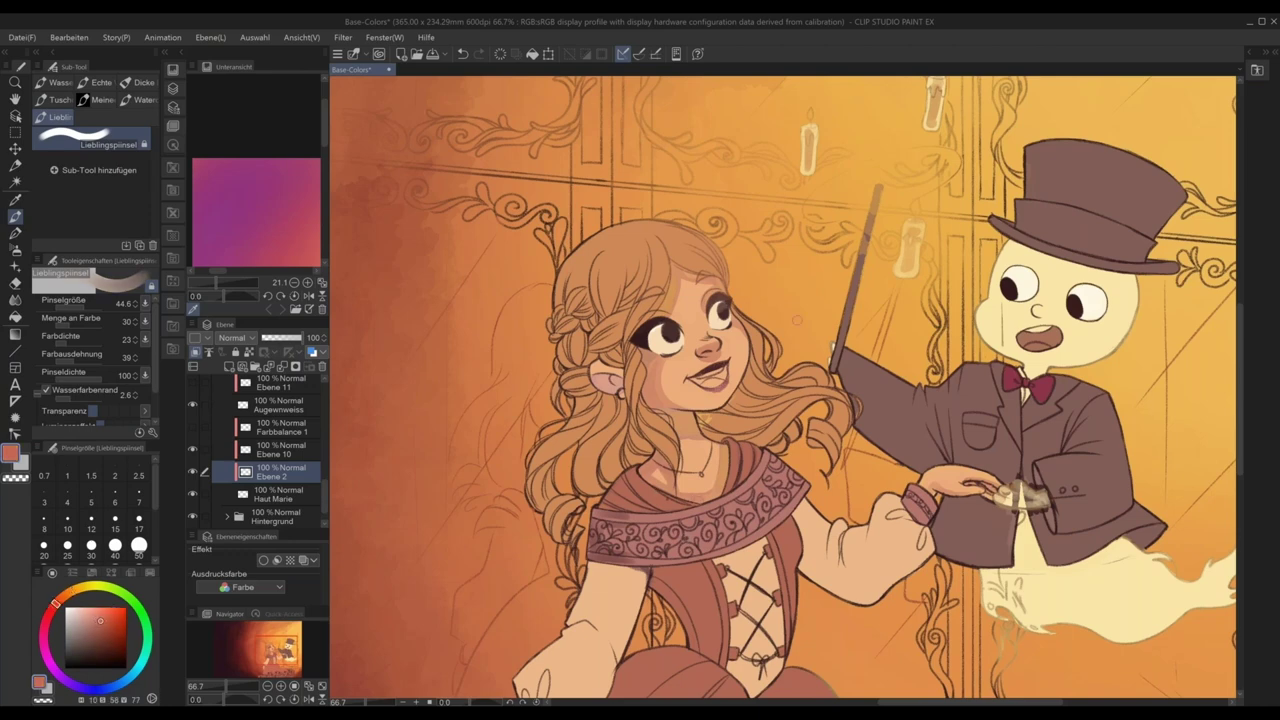
- Add an orange glow to the skin using a background tone (hue 29, saturation 74, value 99), and try lavender as an alternative colour
alt+click(804, 316)
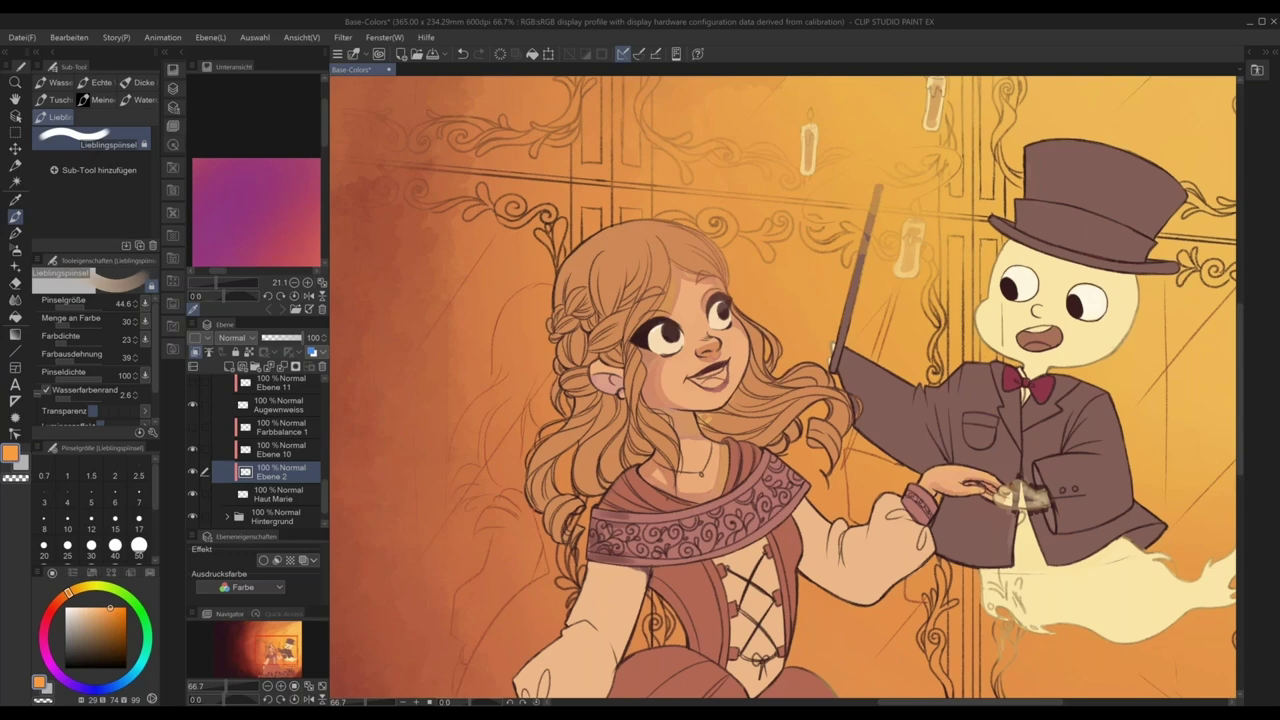
key(ctrl+z)
click(51, 609)
click(89, 613)
drag(75, 687, 62, 672)
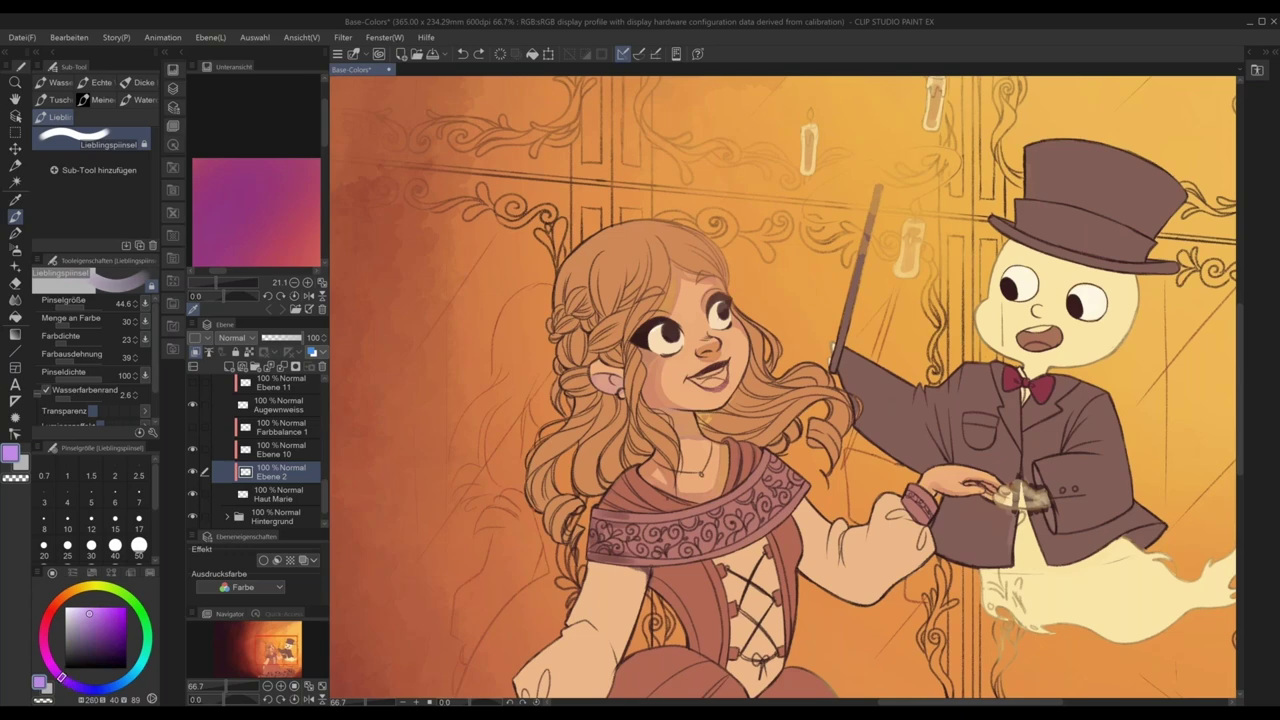
key(ctrl+y)
- Lower the brush density to 30 and soften the shading on the girl's cheek with sampled skin tones
alt+click(652, 291)
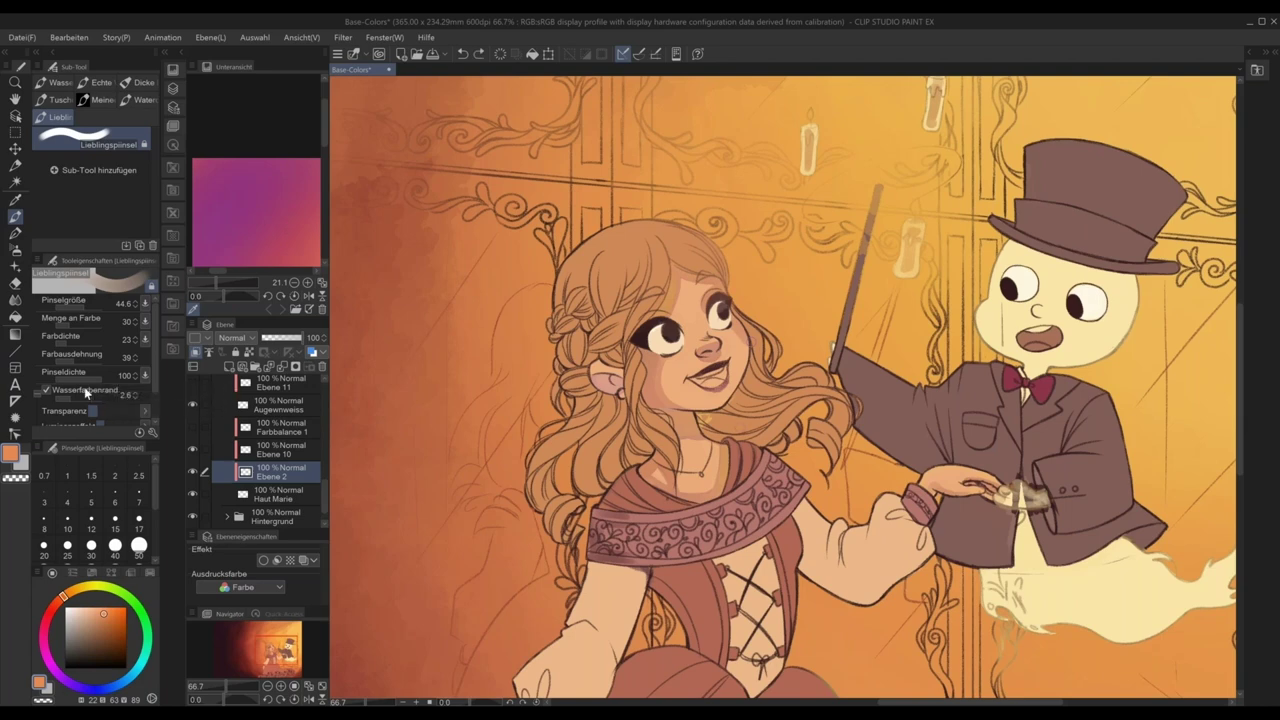
drag(94, 376, 67, 376)
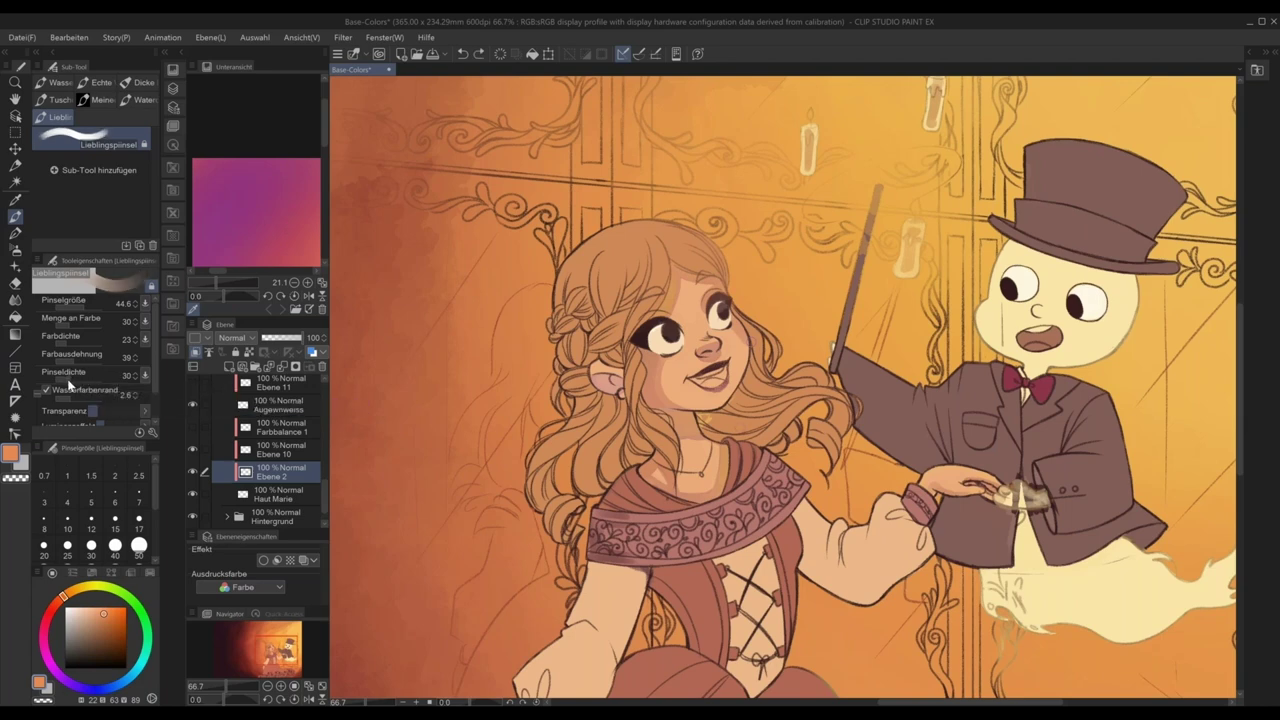
alt+click(684, 356)
alt+click(683, 356)
click(668, 365)
click(664, 376)
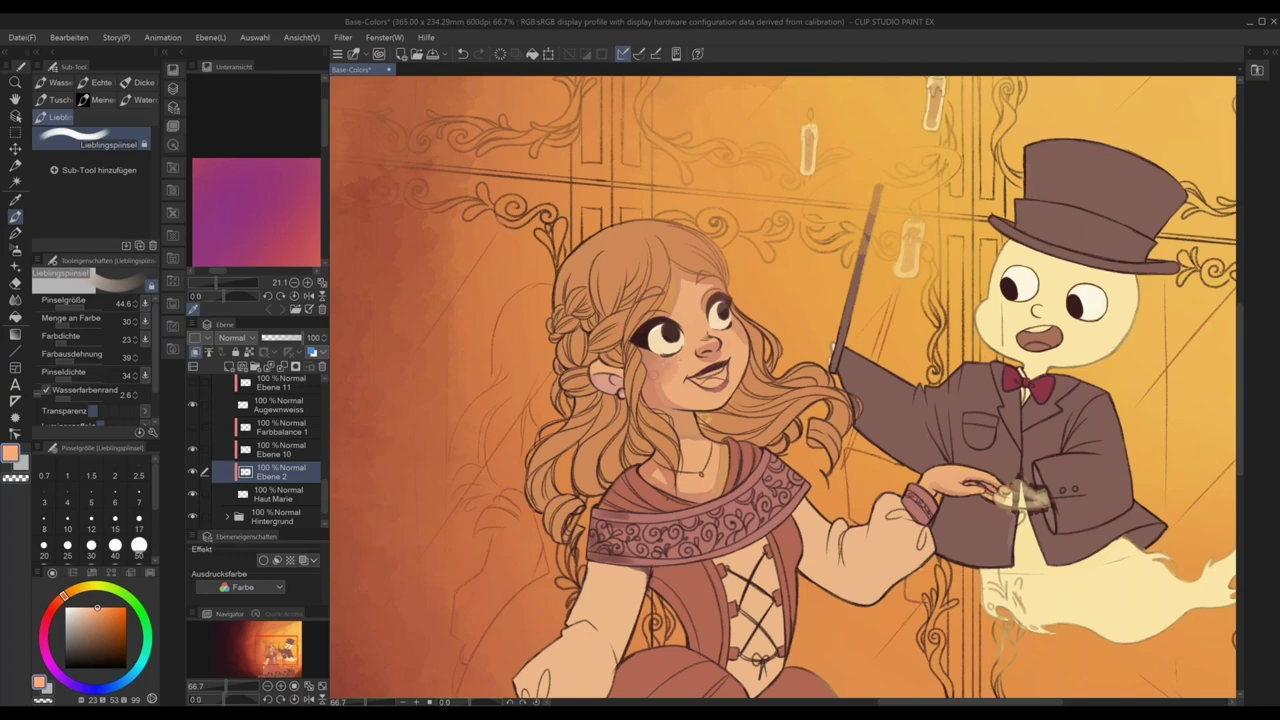
- Blend the shadow transition between the girl's cheek and jaw with repeatedly sampled peach tones
click(678, 369)
click(680, 374)
alt+click(668, 383)
alt+click(663, 384)
alt+click(679, 354)
- Try smoothing the skin shading with the Überblenden tool
click(15, 300)
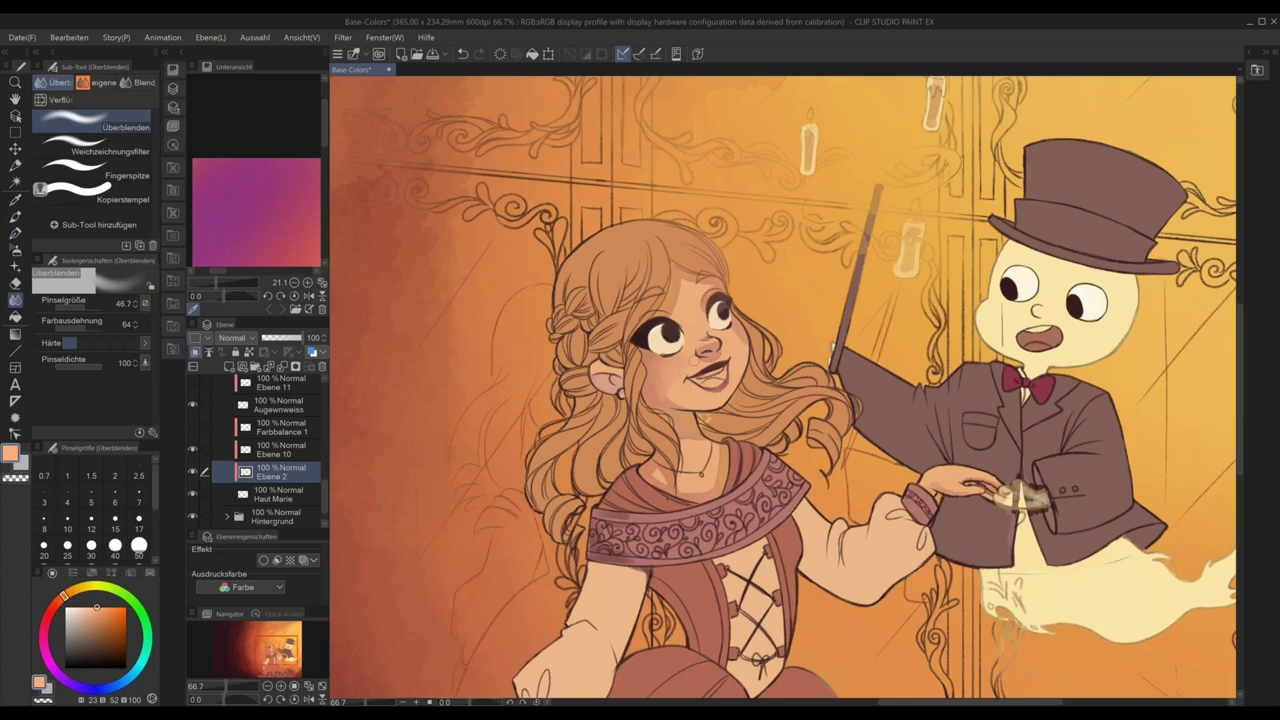
key(ctrl+z)
key(ctrl+y)
key(ctrl+z)
click(15, 216)
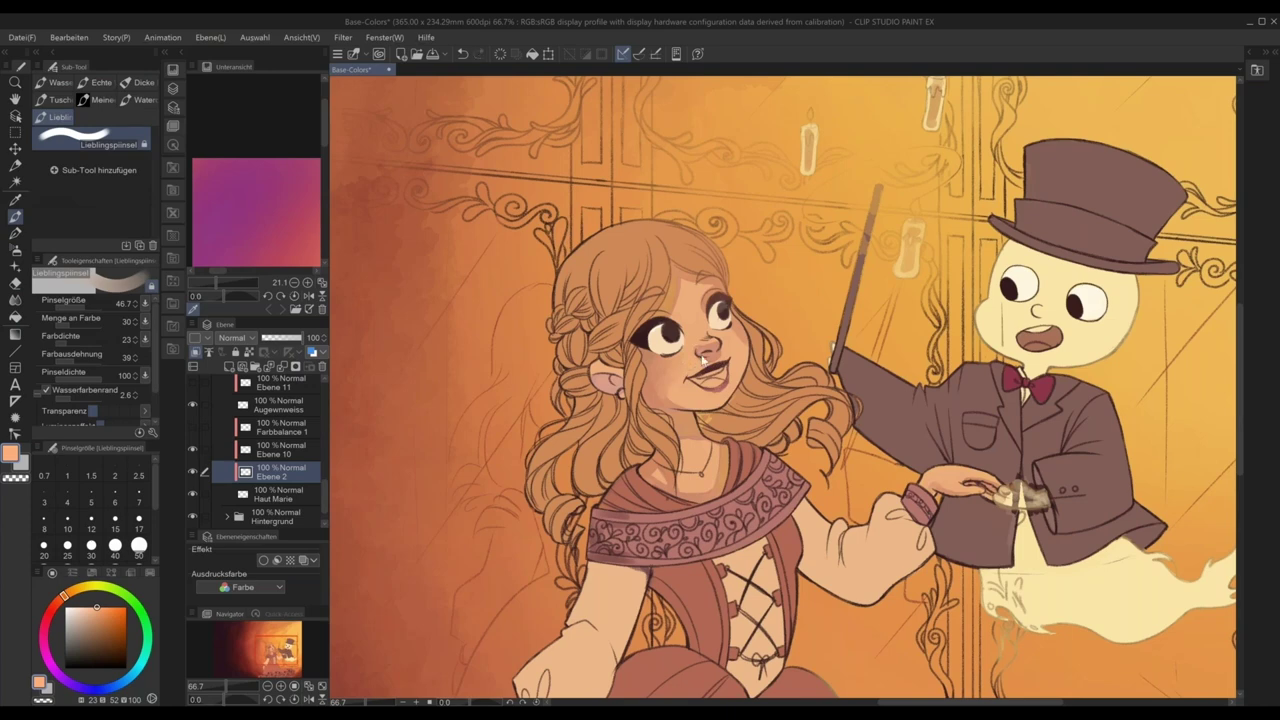
- Set the brush density to 40 and refine the skin near the nose, far cheek and chin with sampled tones
click(79, 382)
alt+click(699, 339)
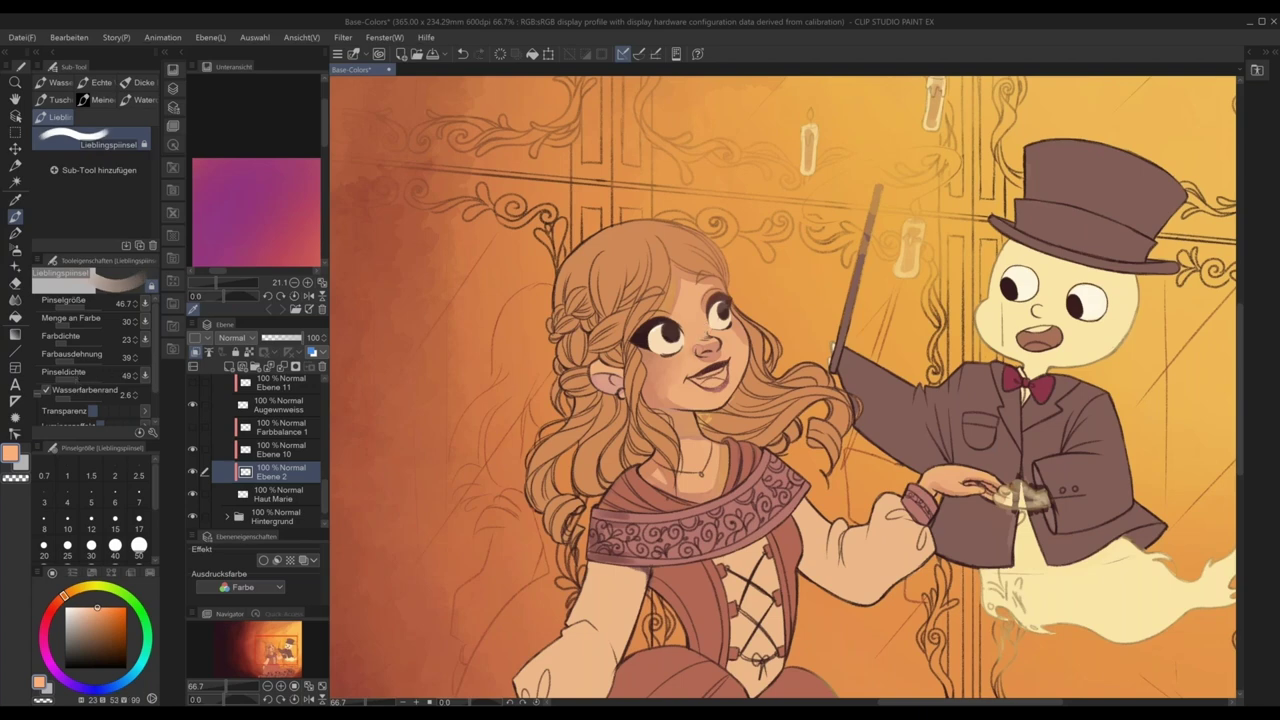
click(736, 336)
alt+click(680, 394)
drag(680, 394, 670, 398)
- Paint a salmon-red blush (hue 4, saturation 61, value 100) on the girl's cheek and add sampled peach beside the nose
click(54, 610)
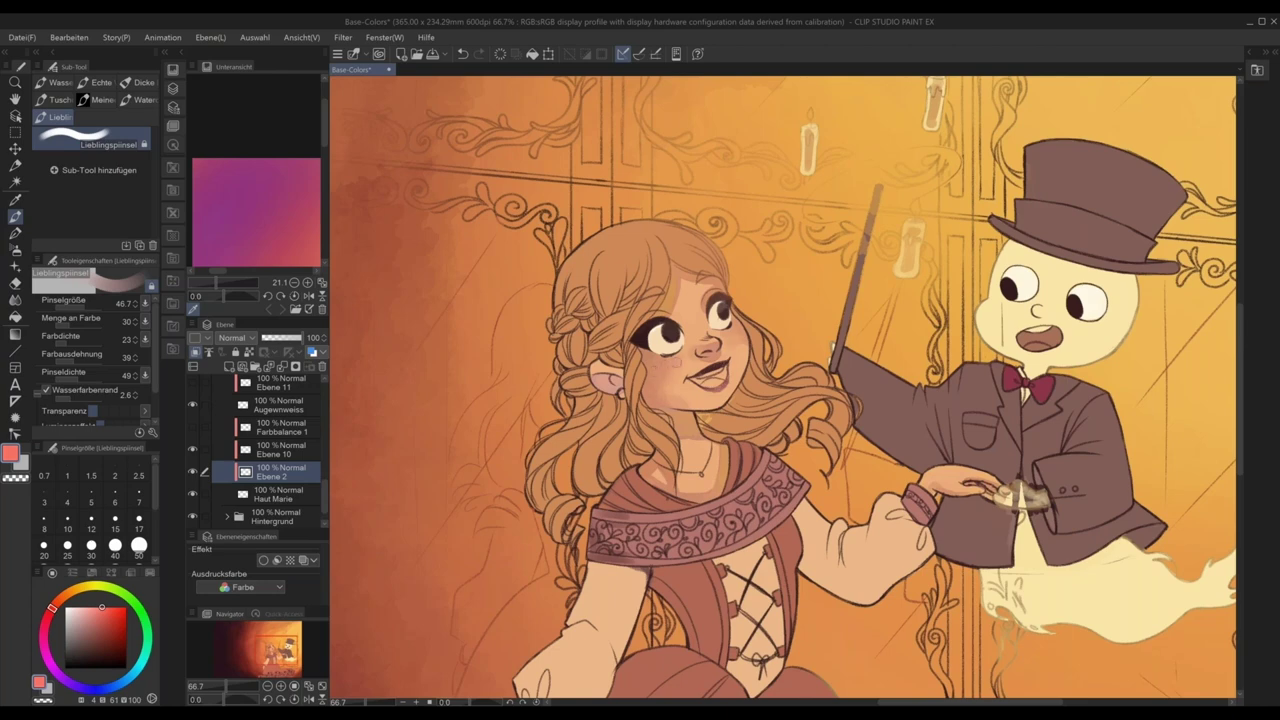
drag(676, 365, 683, 356)
alt+click(690, 367)
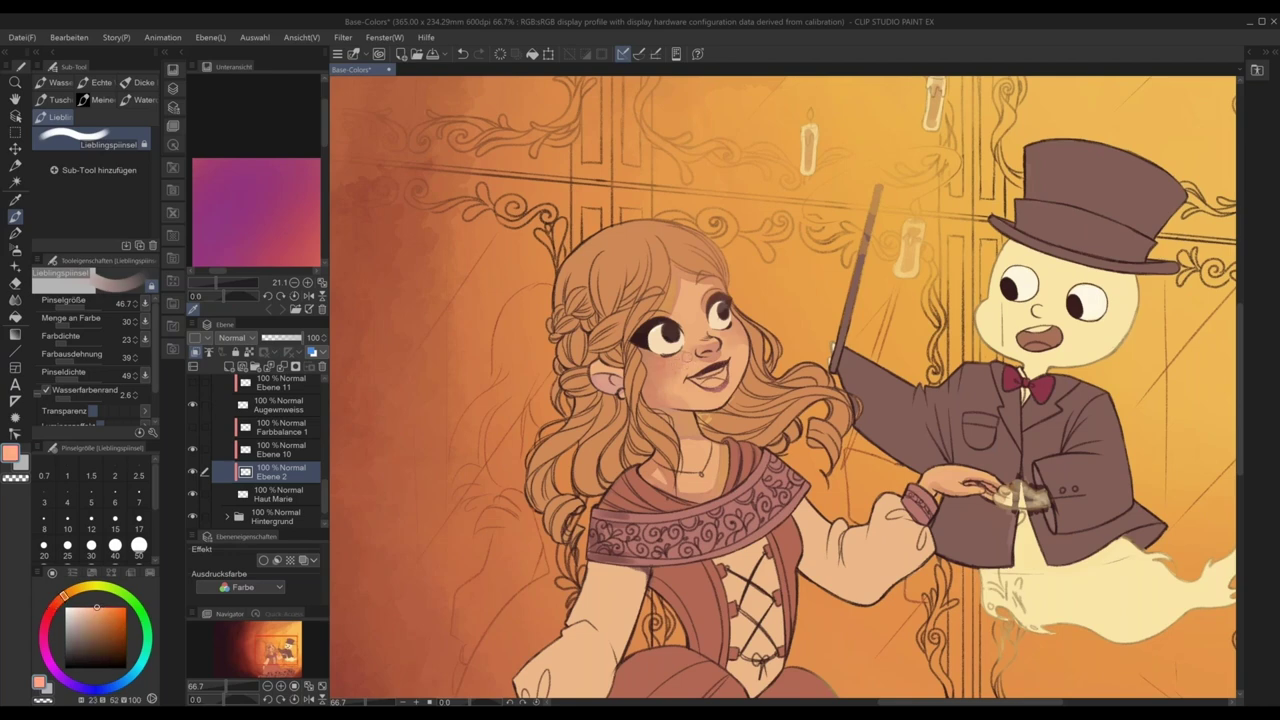
drag(716, 335, 730, 327)
- Mix a pale yellow (hue 40, saturation 44, value 100) and paint a light stroke on the girl's outstretched hand
alt+click(771, 287)
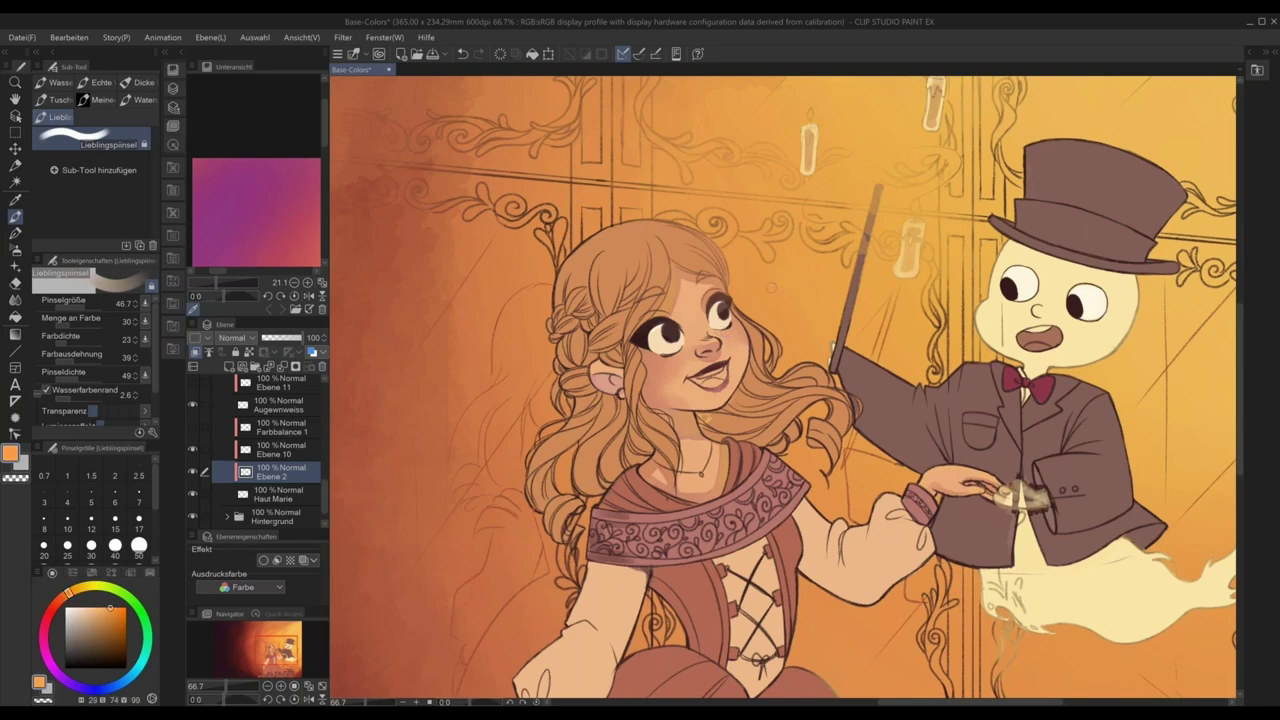
click(82, 607)
click(77, 591)
click(79, 591)
click(92, 607)
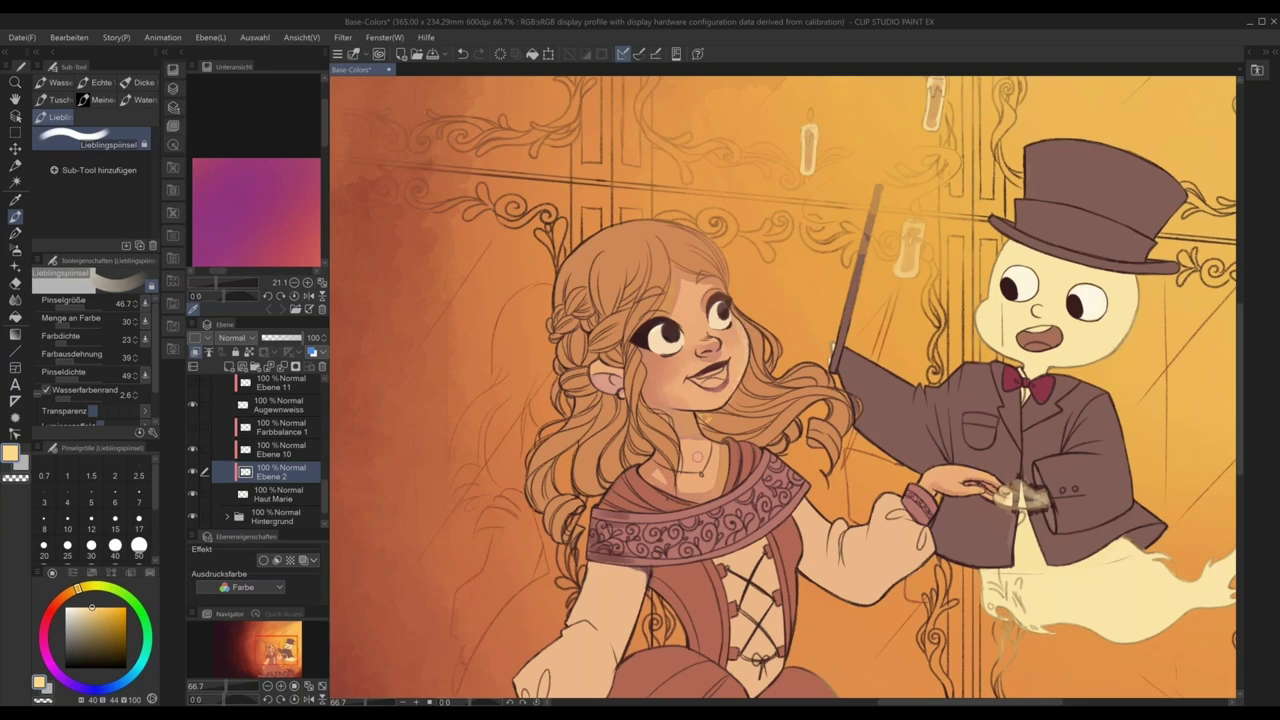
key(ctrl+z)
drag(928, 482, 955, 470)
key(ctrl+z)
key(ctrl+y)
- Hide the skin layer Ebene 2 and show the finished skin shading on Farbbalance 1
key(ctrl+minus)
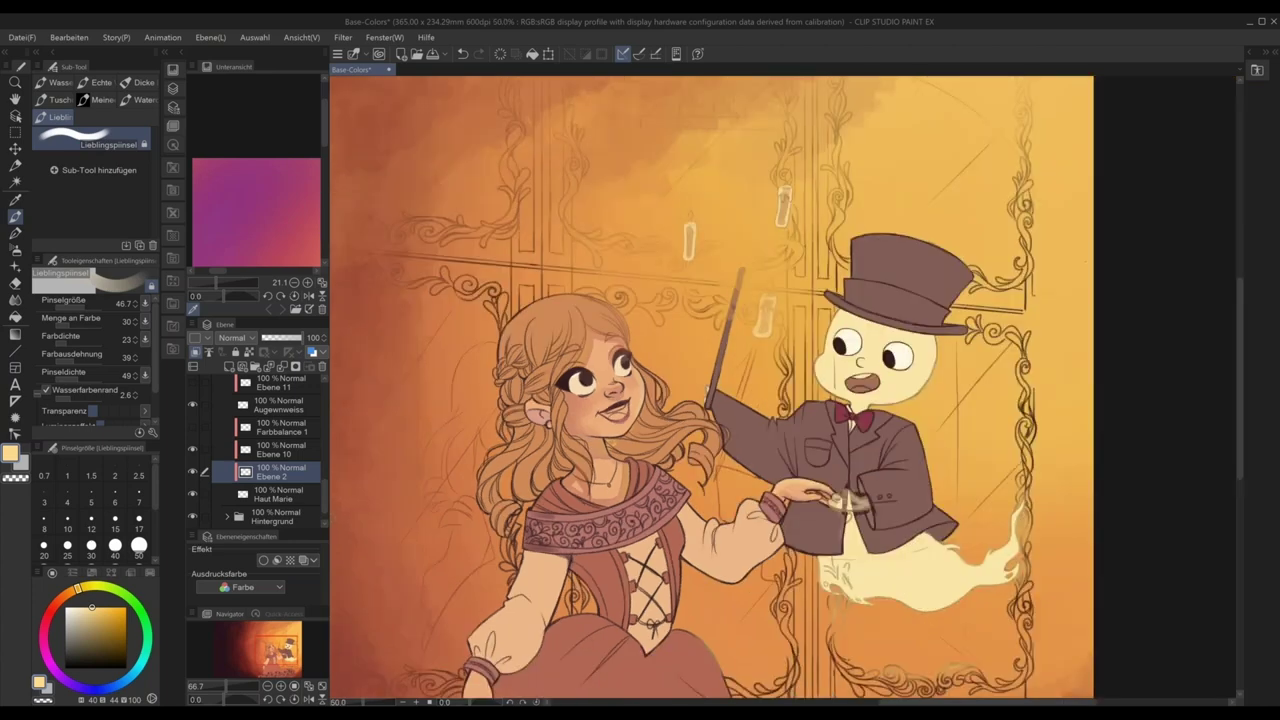
drag(1085, 261, 1149, 234)
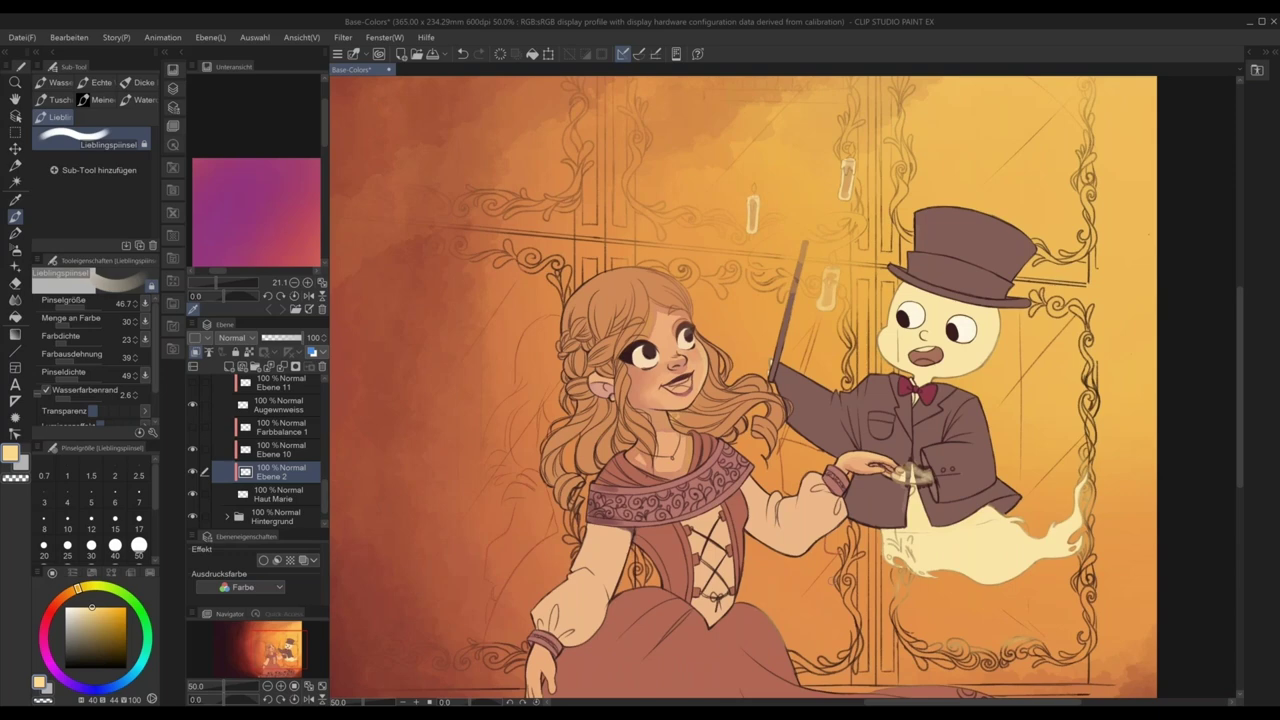
click(195, 473)
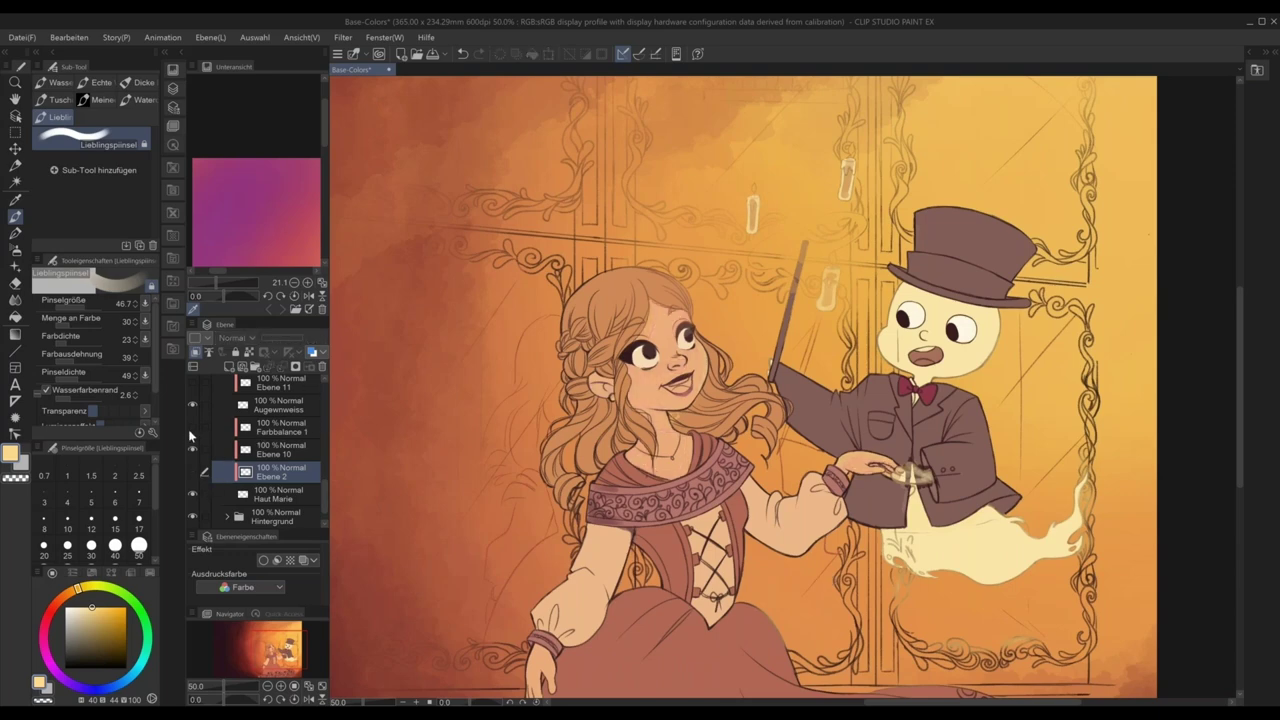
click(193, 427)
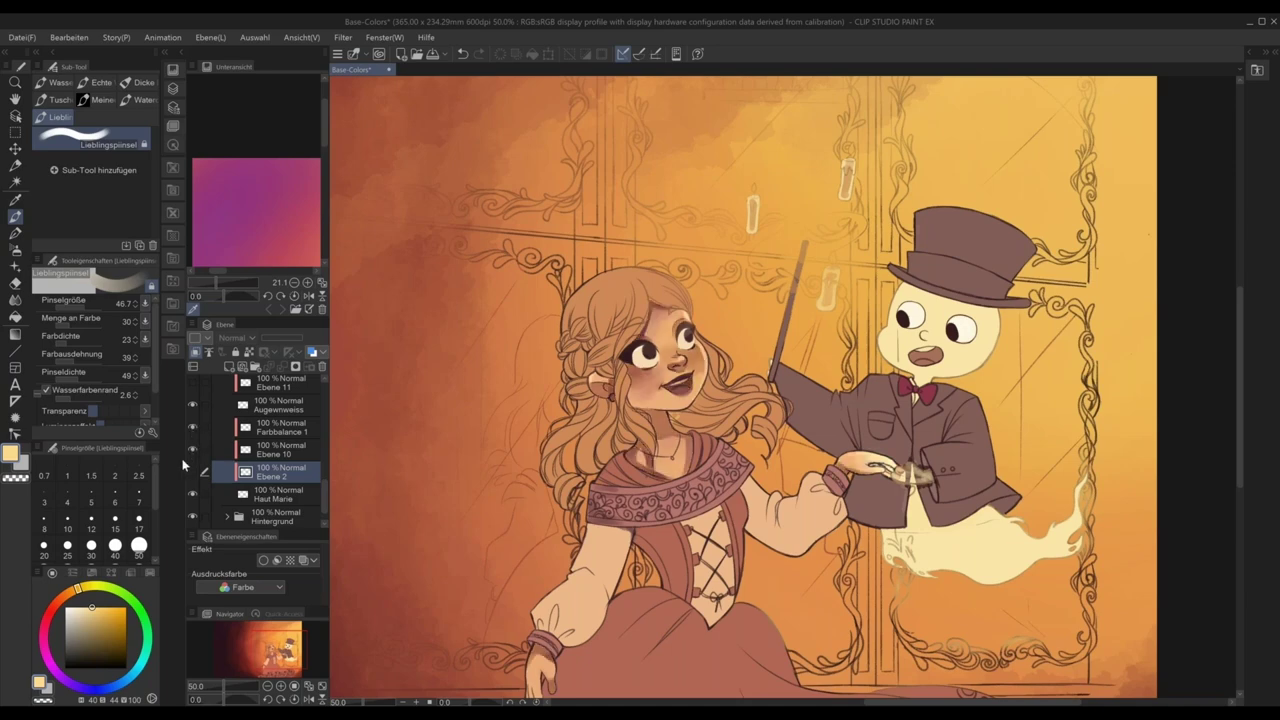
mouse_move(855, 597)
mouse_down()
mouse_move(862, 585)
mouse_move(842, 600)
mouse_up()
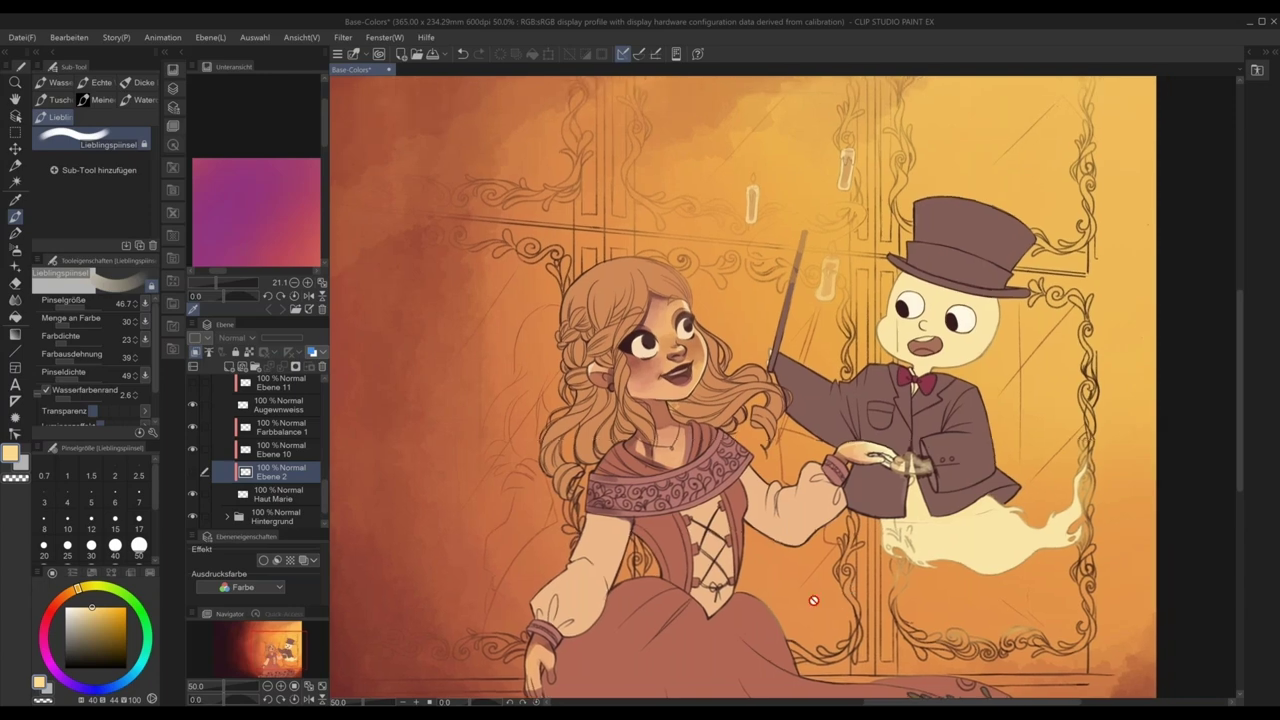
scroll(693, 406, up, 1)
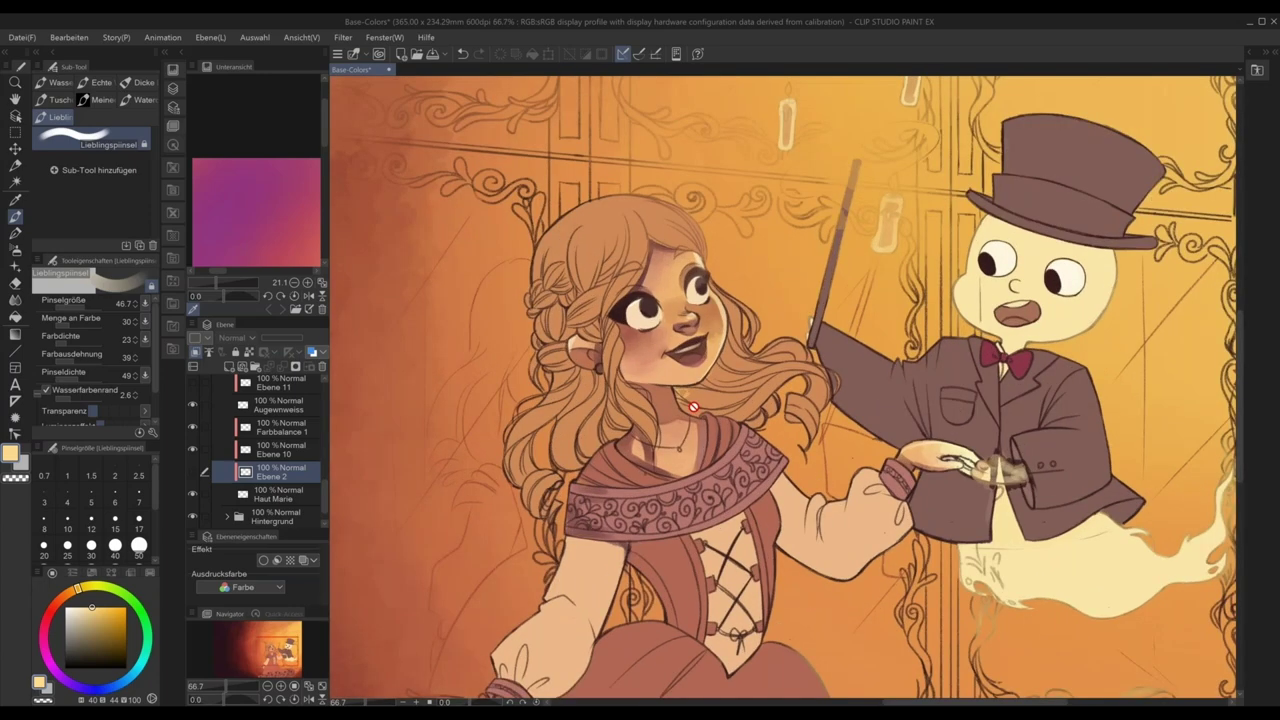
- Show the shading layers Ebene 11 and Ebene 15 for the girl's eye whites and sleeves
scroll(693, 406, up, 1)
scroll(300, 470, up, 4)
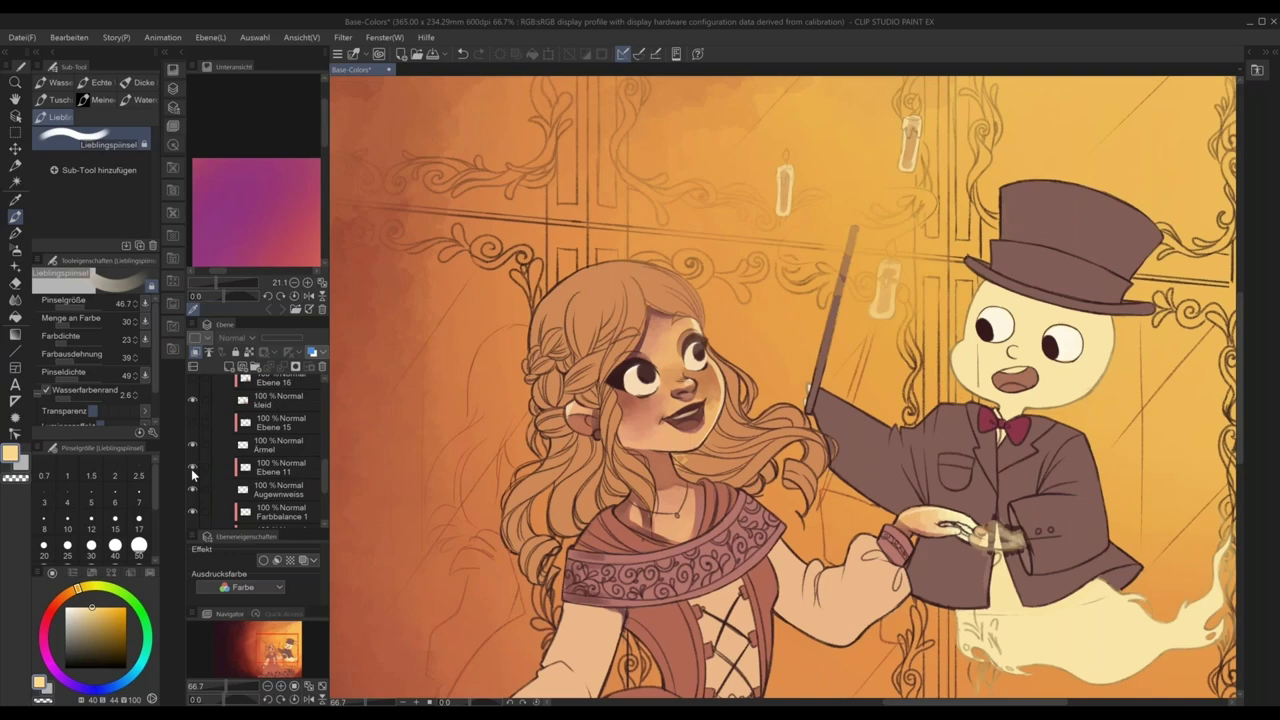
click(193, 467)
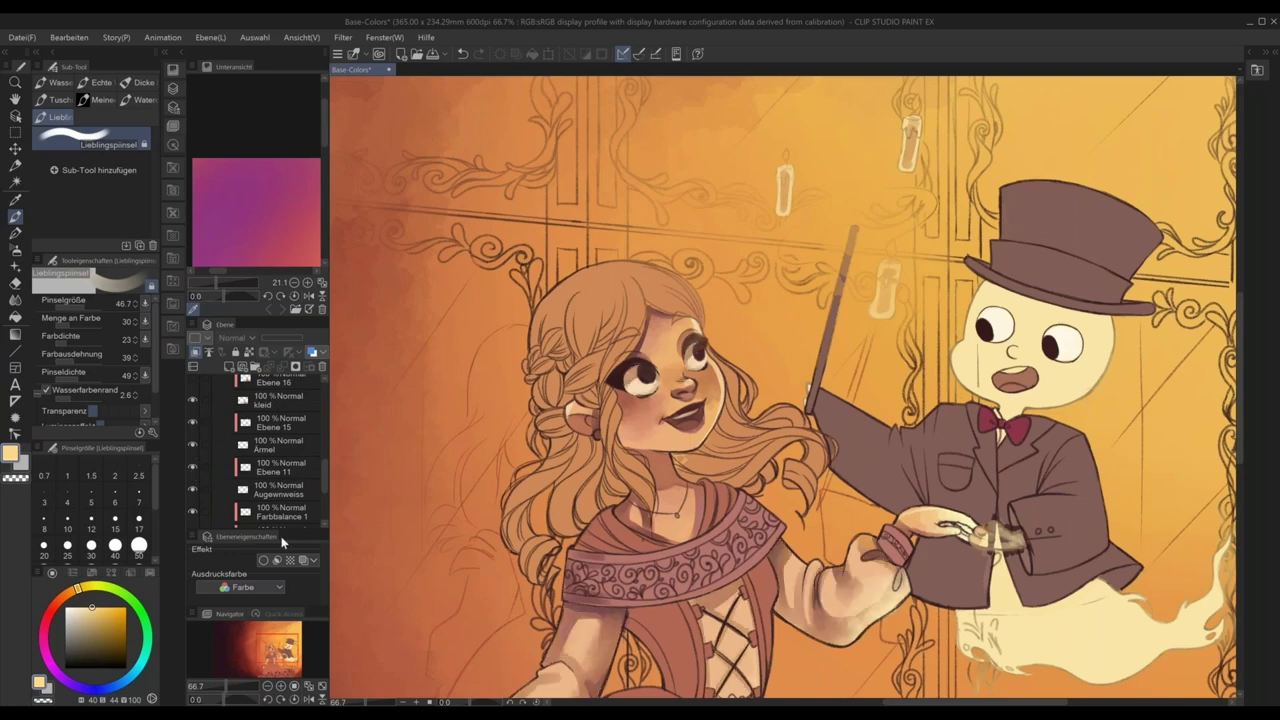
scroll(829, 507, down, 1)
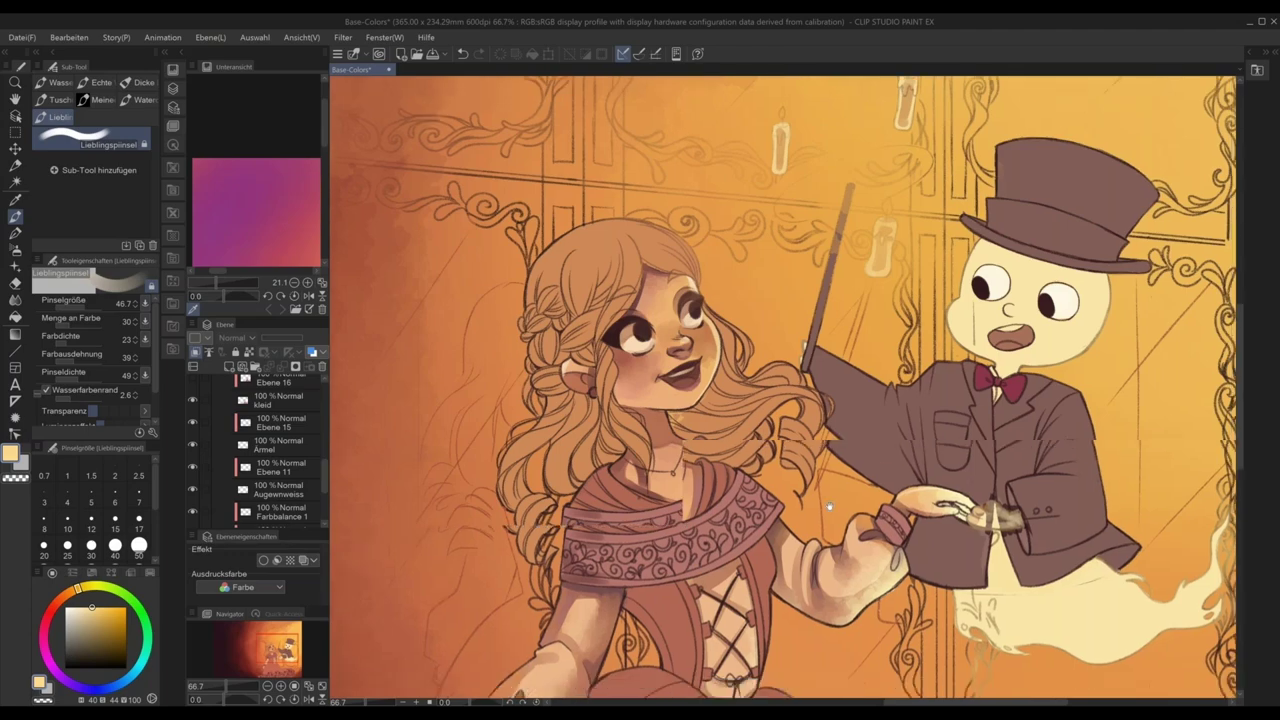
scroll(829, 507, down, 2)
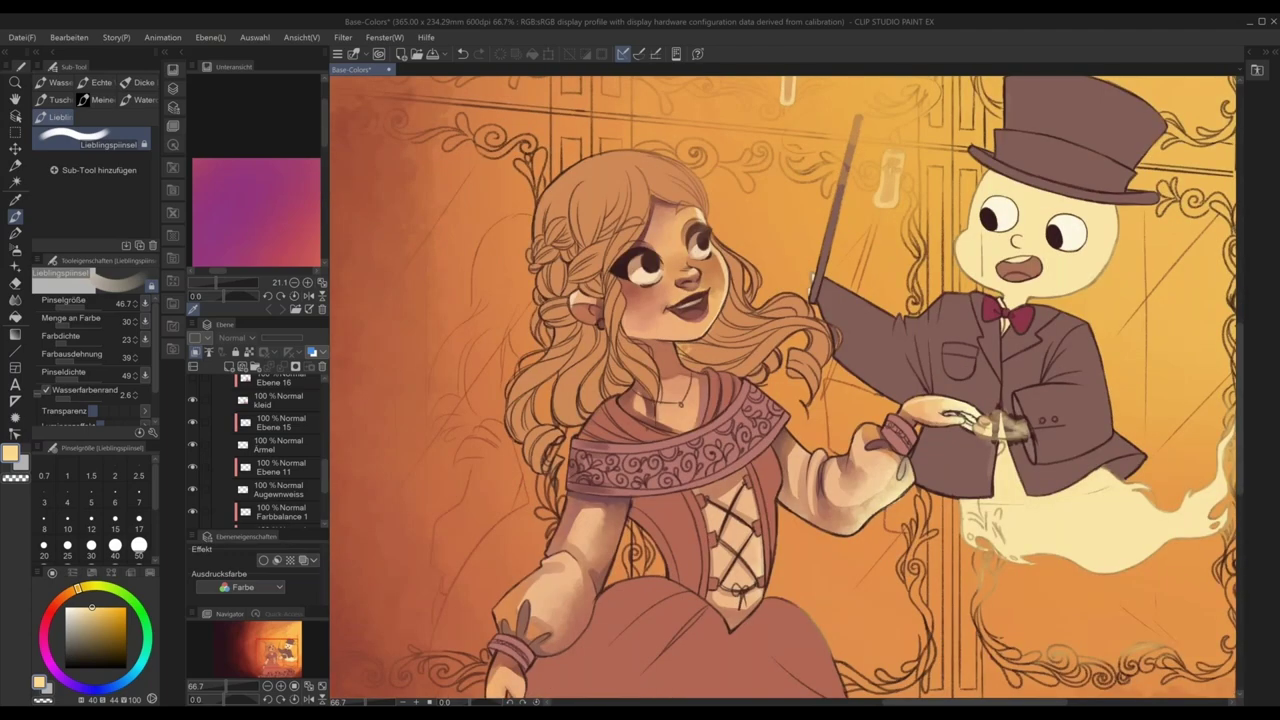
drag(894, 279, 809, 412)
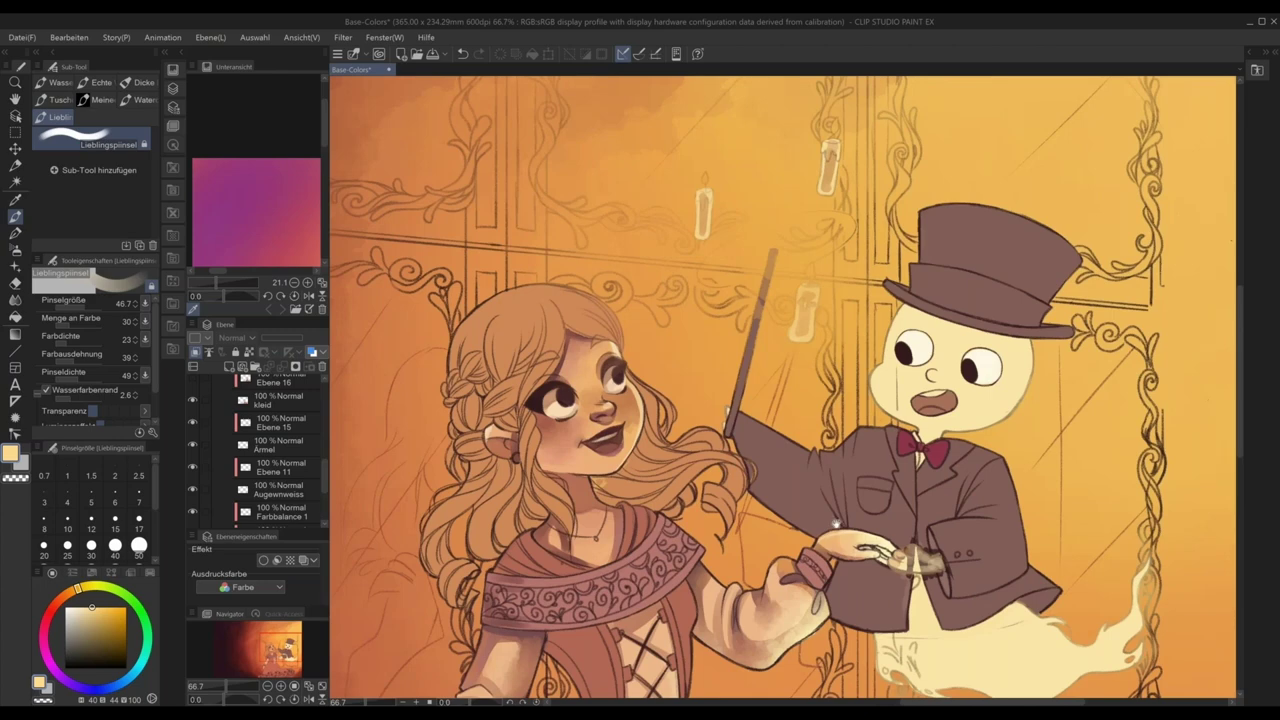
drag(836, 523, 919, 362)
- Show the shading layers Ebene 16, 17, 18 and 19 for the dress, scrollwork, leaves and flowers, and select the Blätter layer
scroll(197, 457, up, 1)
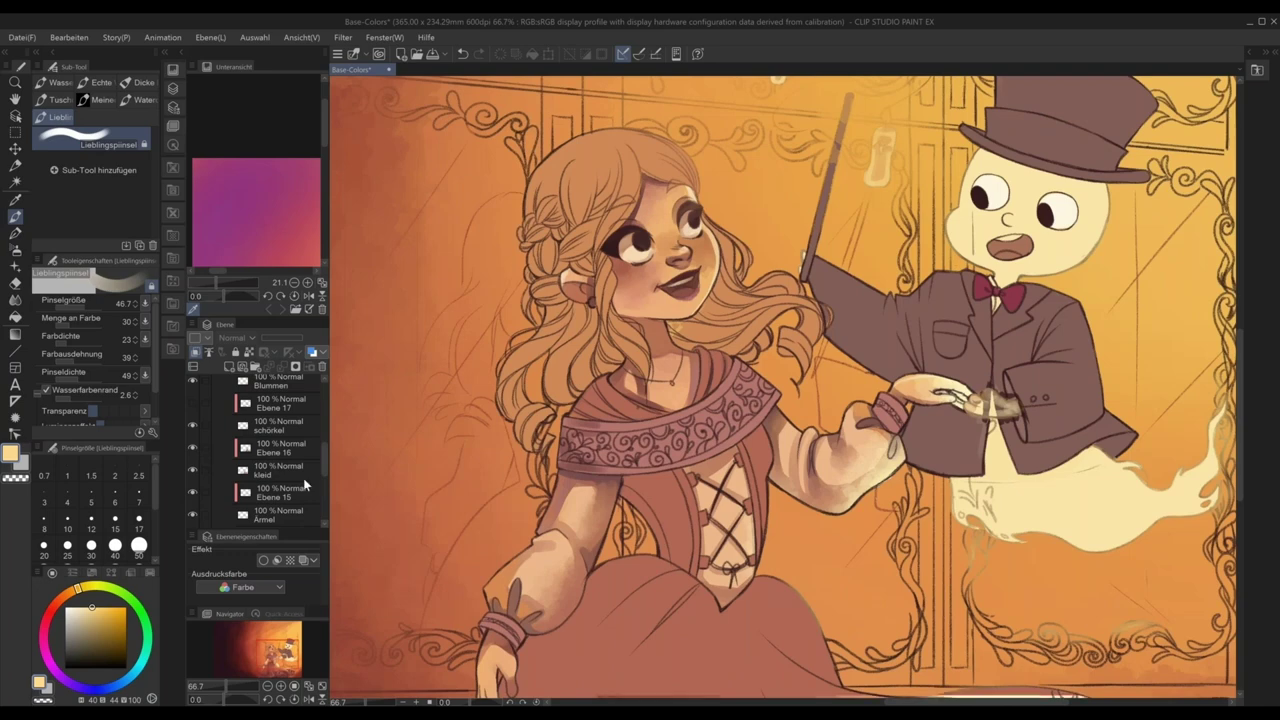
scroll(280, 480, up, 4)
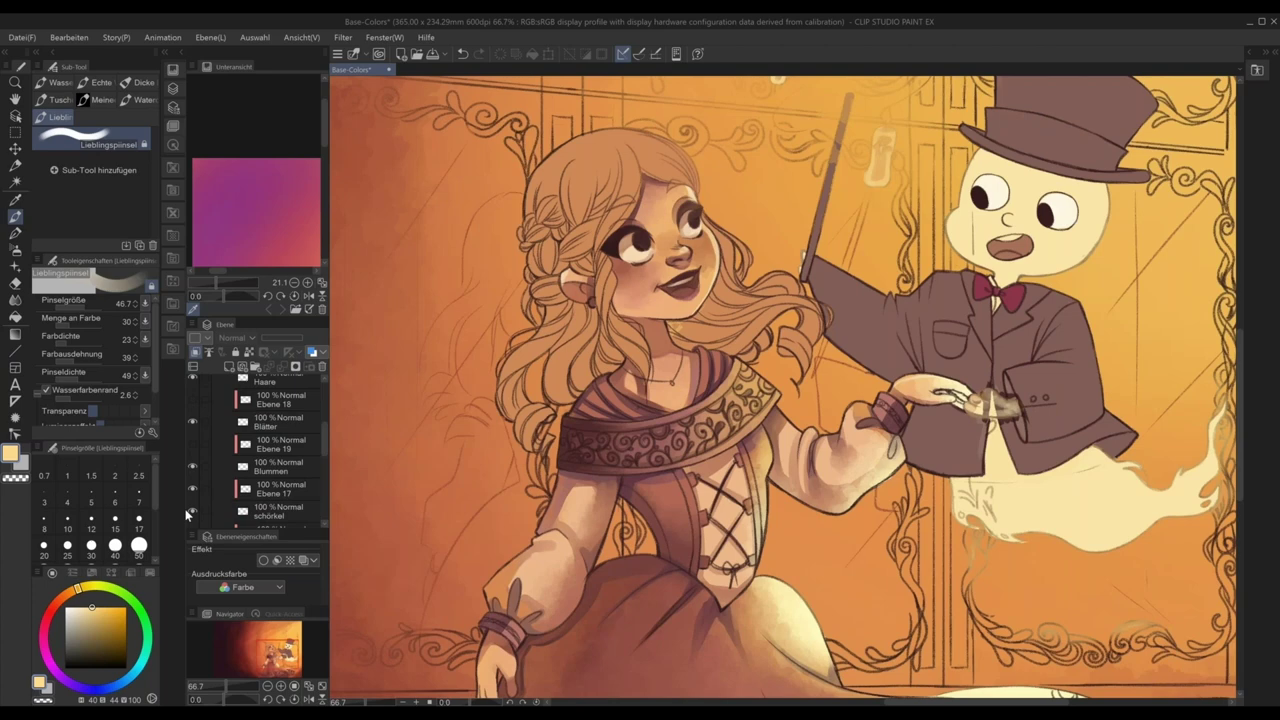
scroll(190, 490, up, 1)
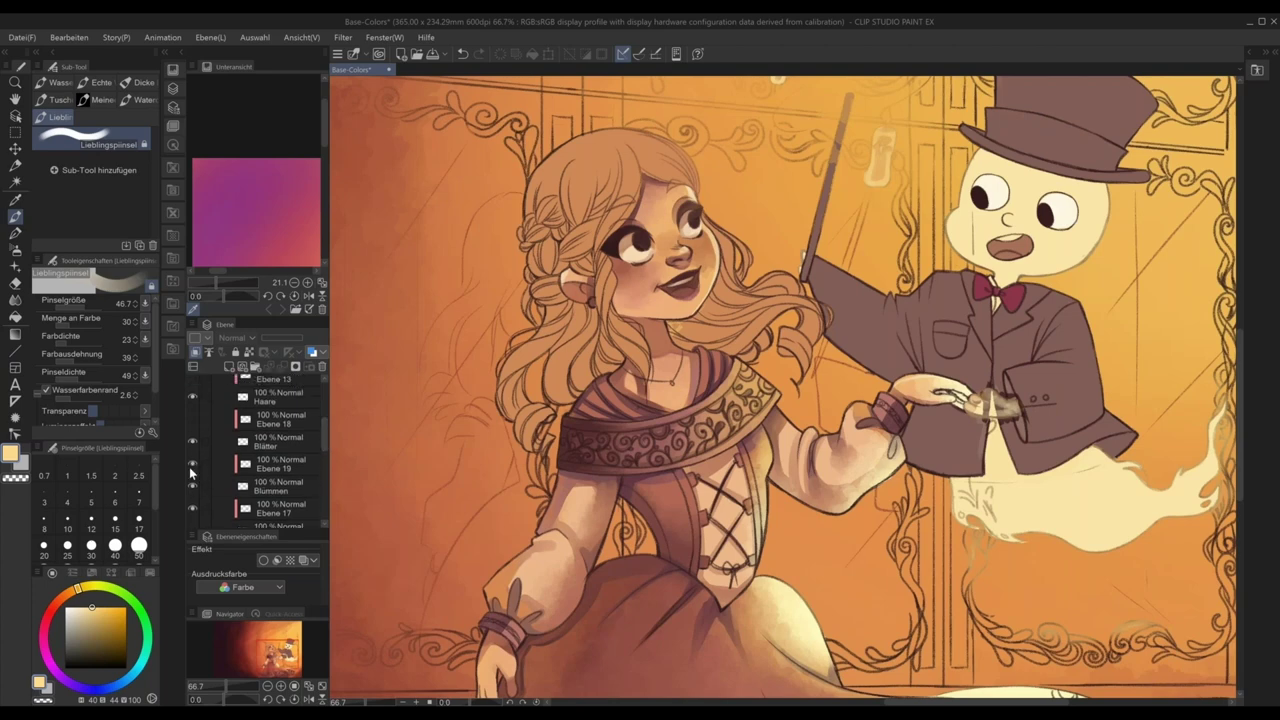
click(222, 440)
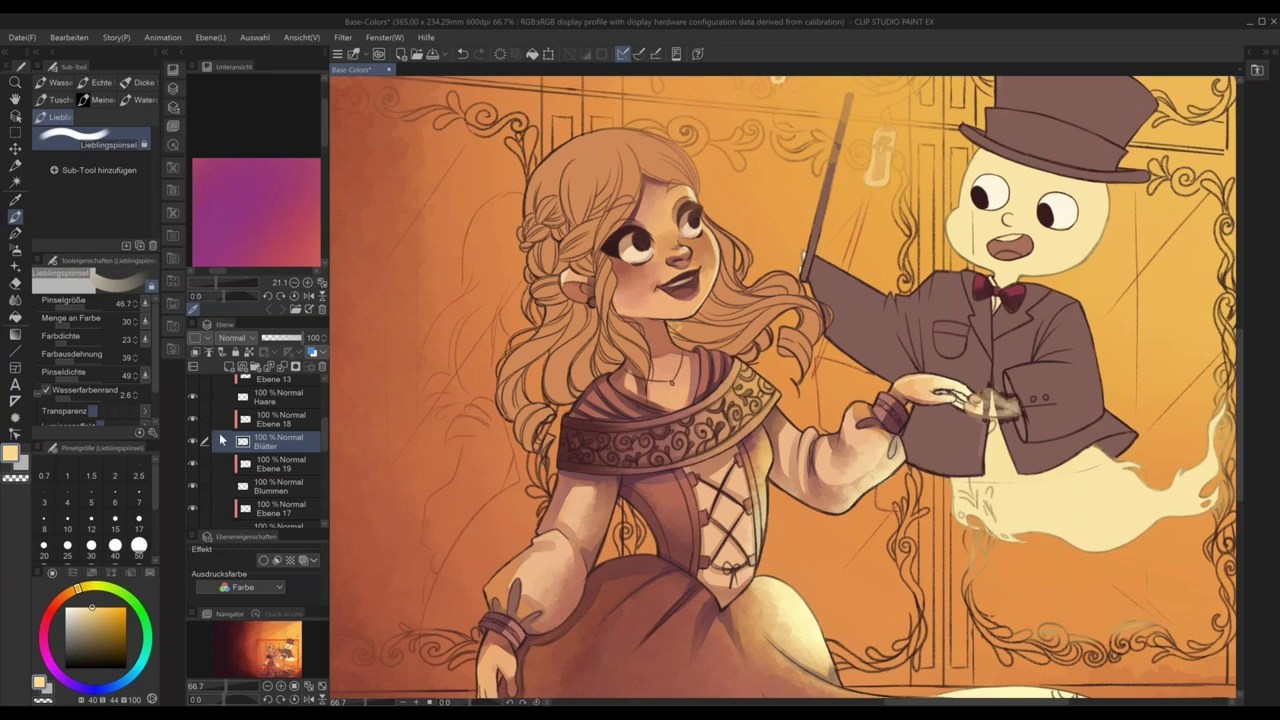
drag(324, 432, 322, 416)
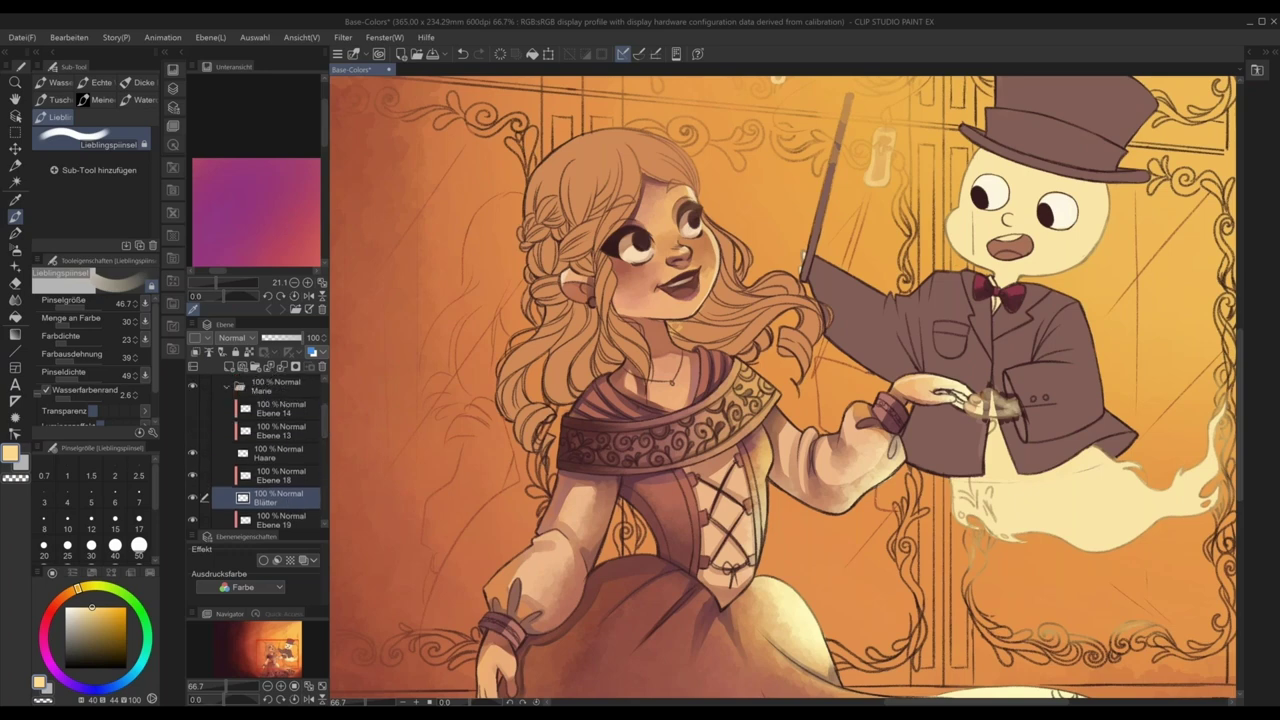
scroll(940, 391, down, 2)
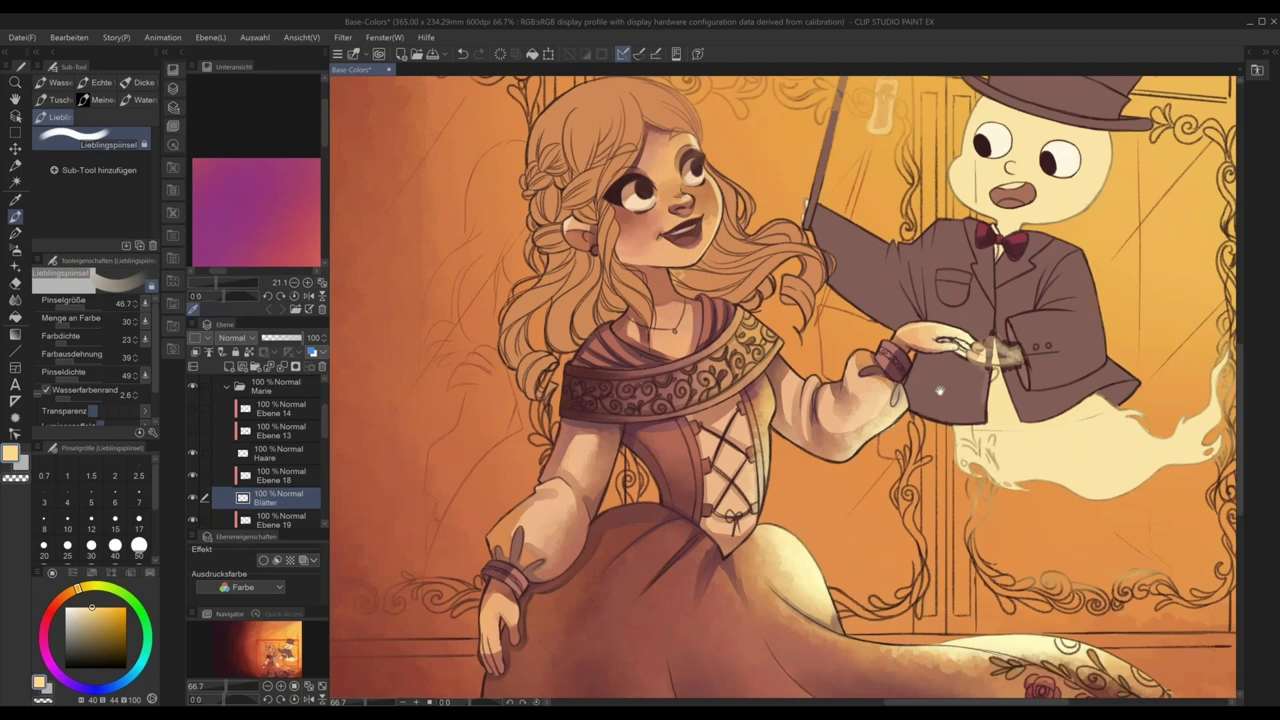
scroll(940, 391, down, 8)
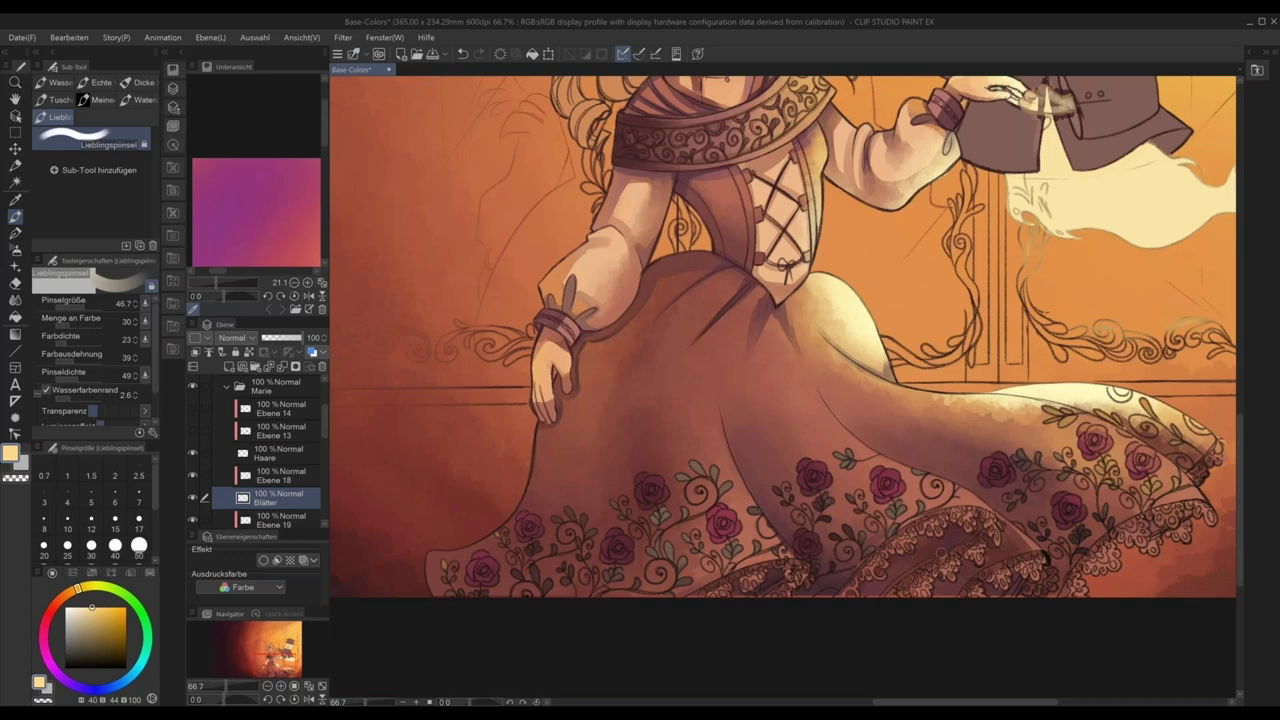
- Switch to the Texturiert verblenden brush and show the girl's hair shading layers Ebene 13 and Ebene 14
click(100, 82)
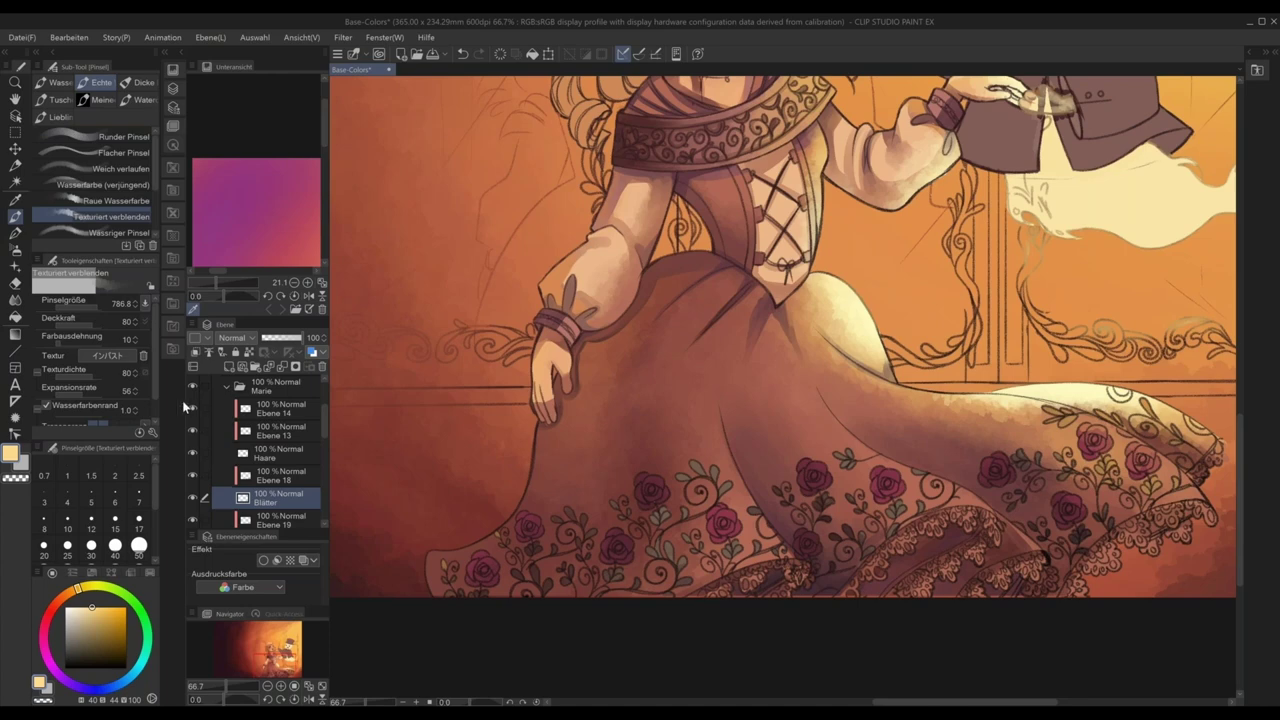
drag(743, 336, 714, 549)
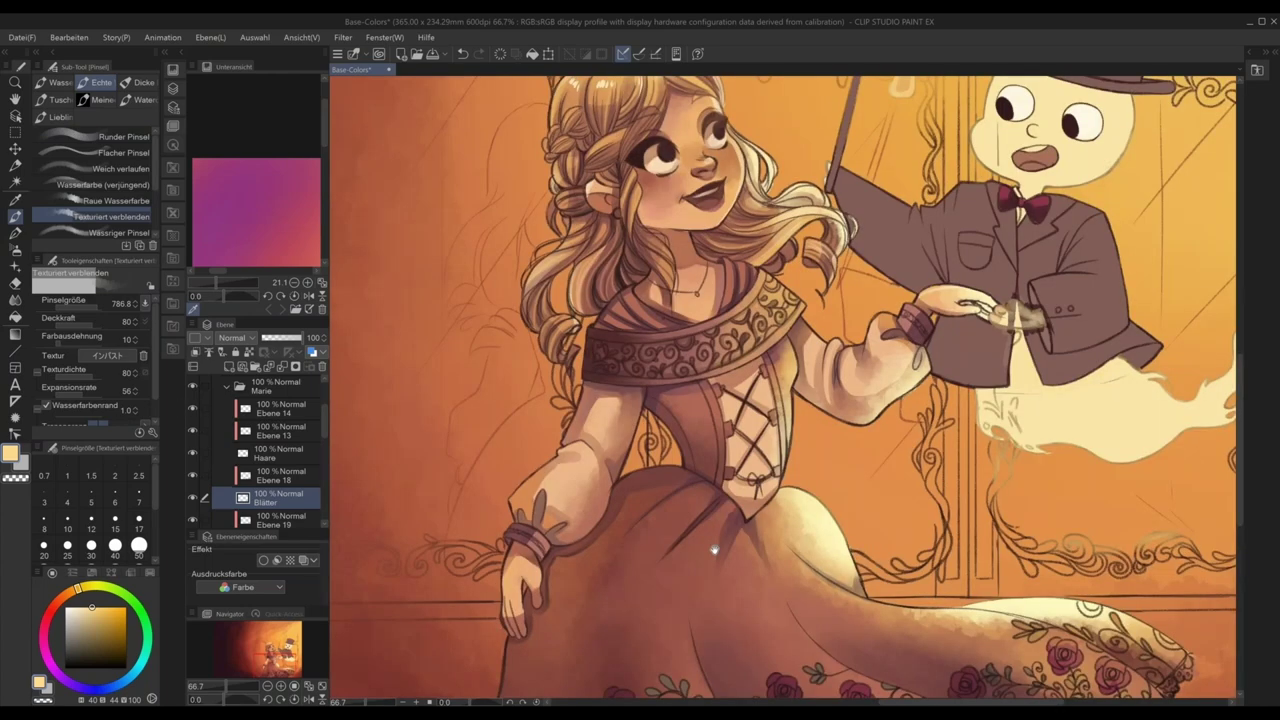
scroll(714, 549, up, 3)
scroll(309, 436, up, 1)
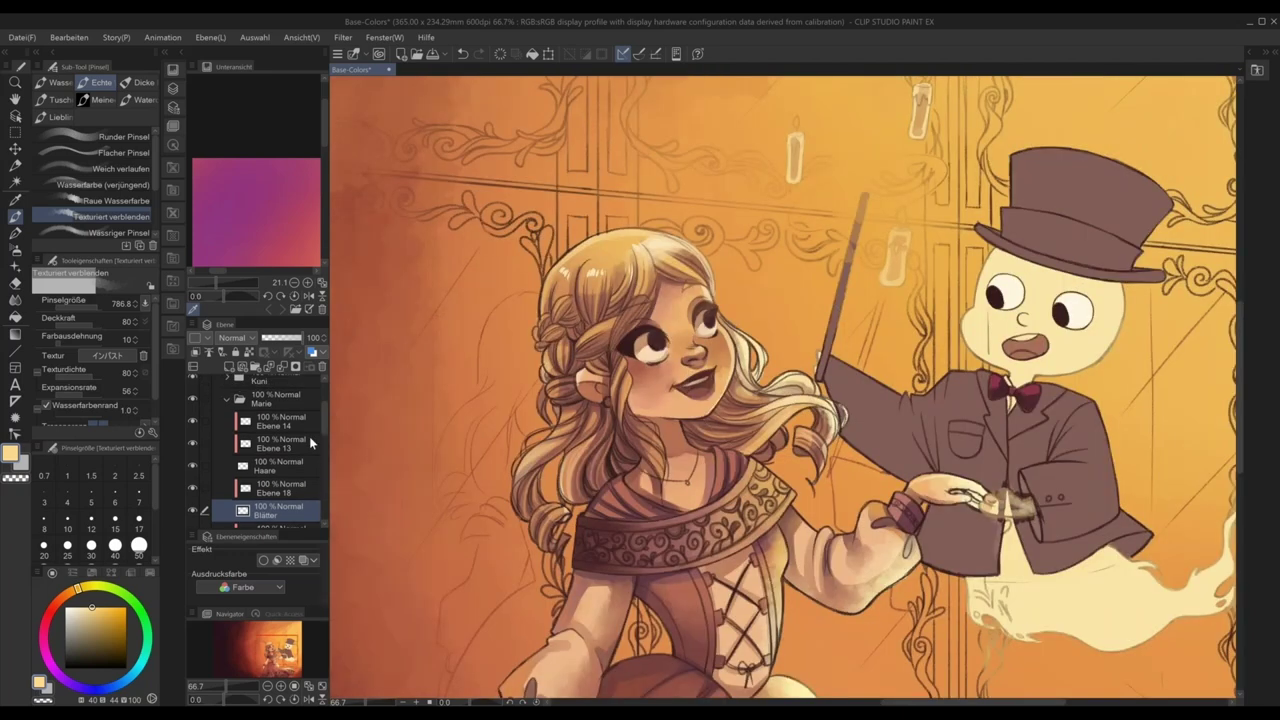
- In the Kuni folder, show the shading layers Ebene 22 and Ebene 21 and the layer between Smoking and Kuni
click(227, 399)
click(227, 451)
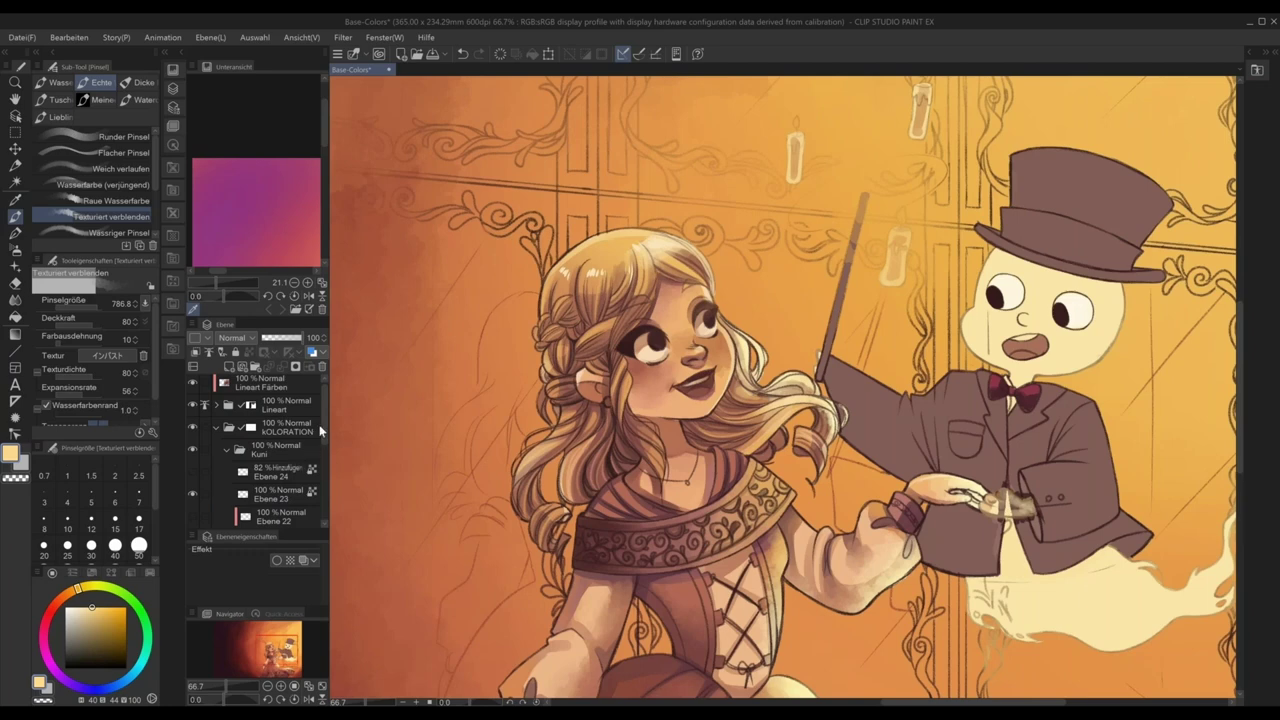
scroll(322, 437, down, 3)
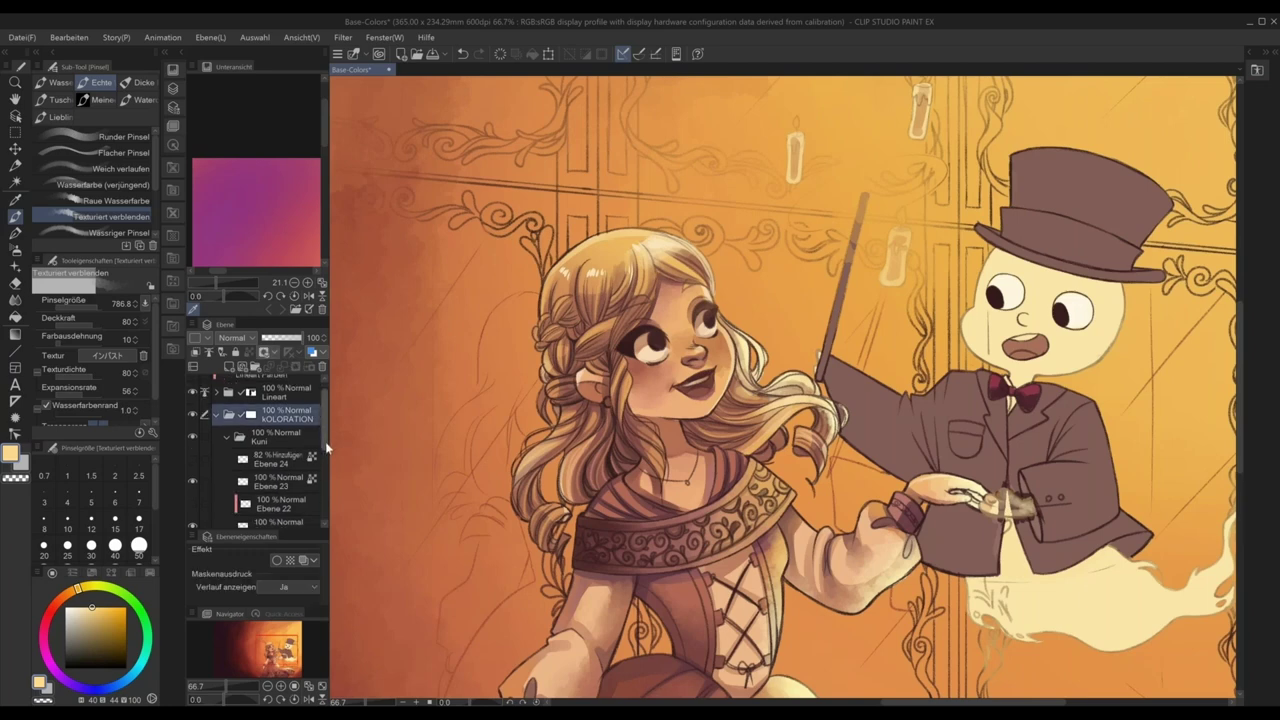
click(192, 441)
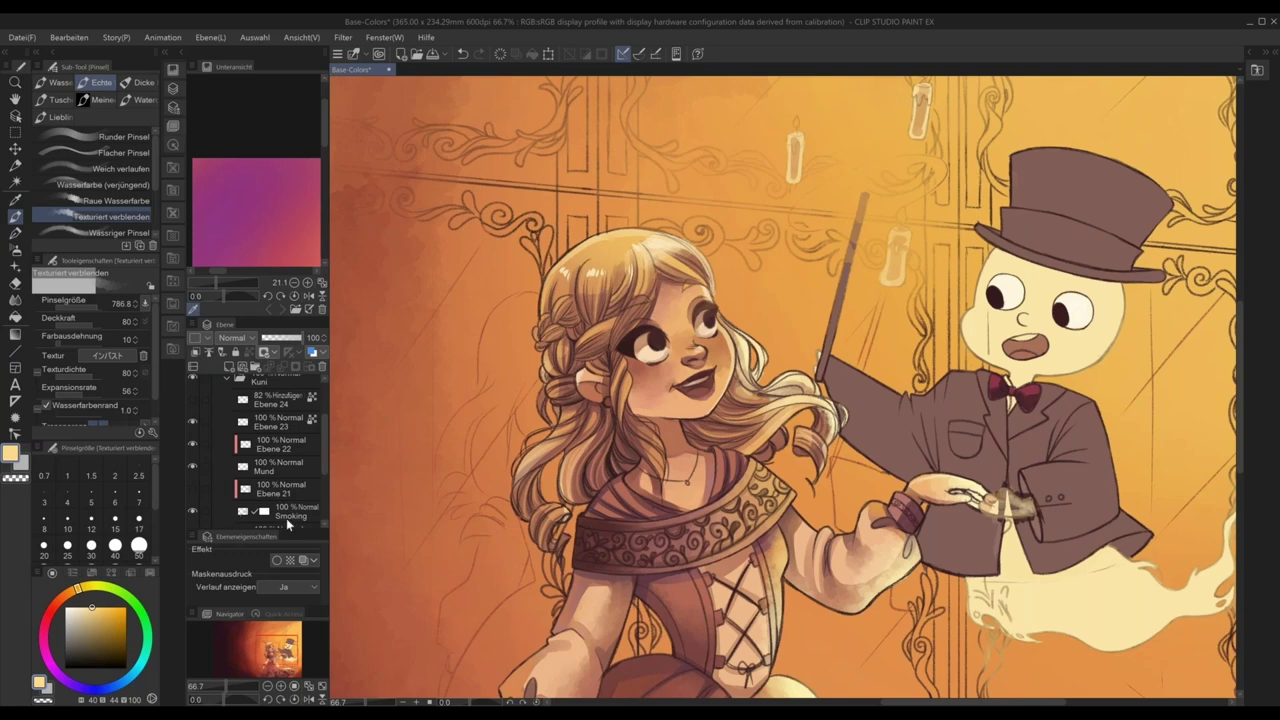
click(193, 488)
scroll(195, 488, down, 3)
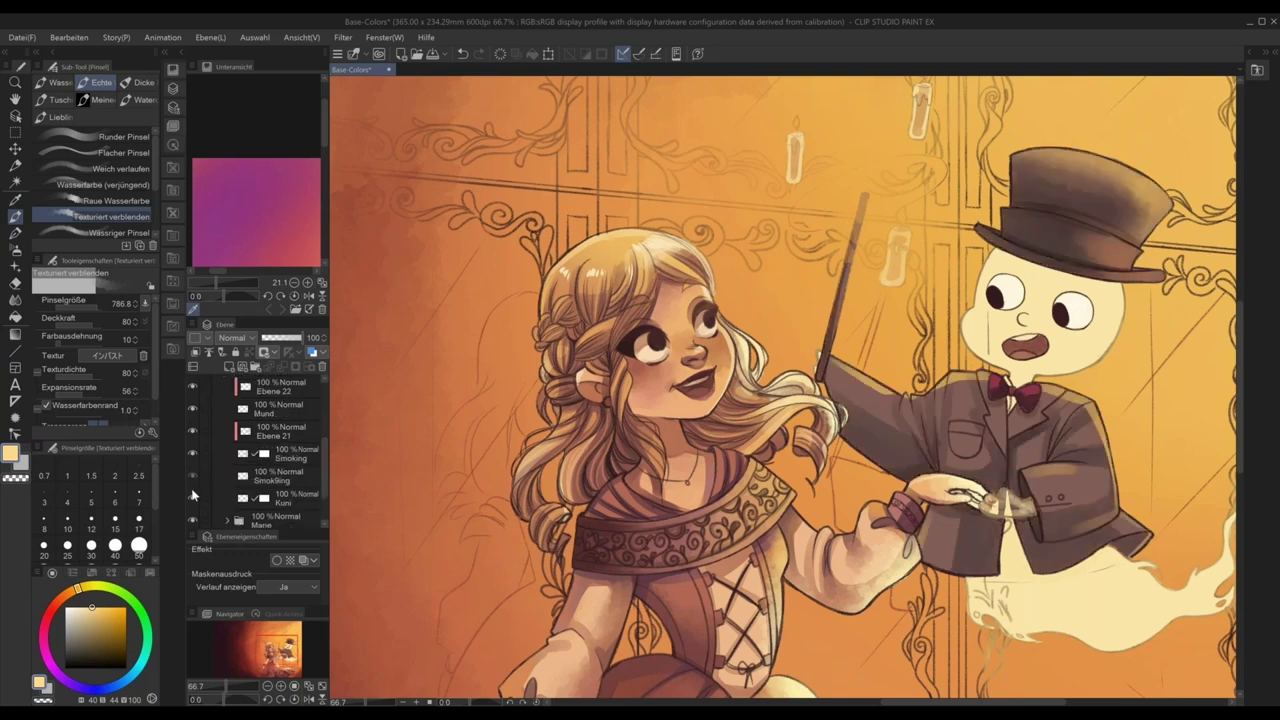
click(192, 496)
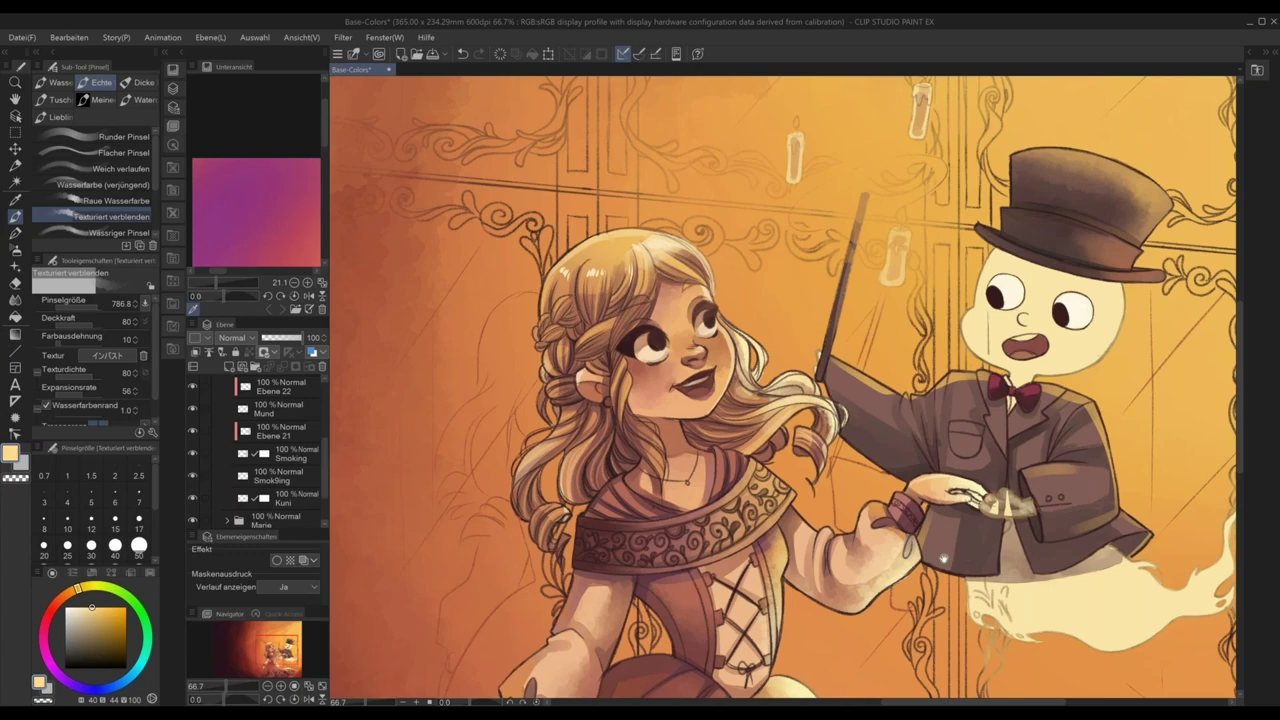
drag(943, 558, 672, 588)
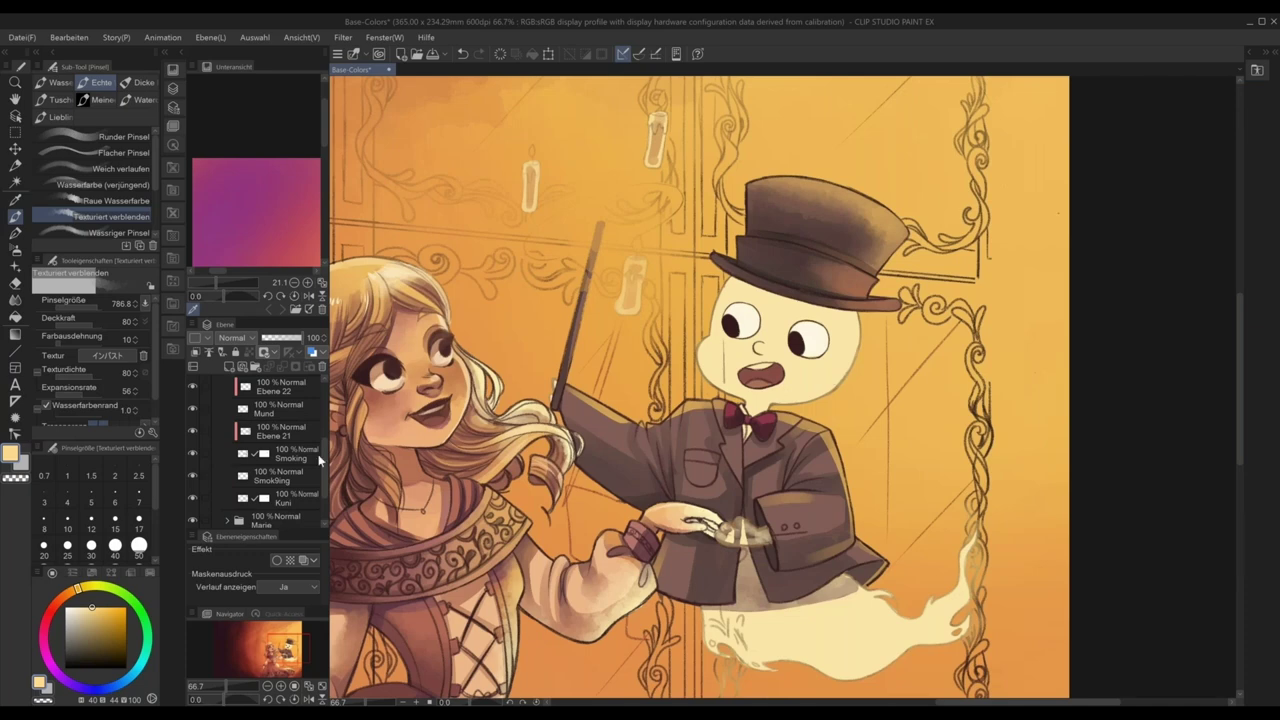
- Show the ghost's glow layer Ebene 24 and keep its blend mode at Hinzufügen (Schein)
scroll(324, 453, up, 3)
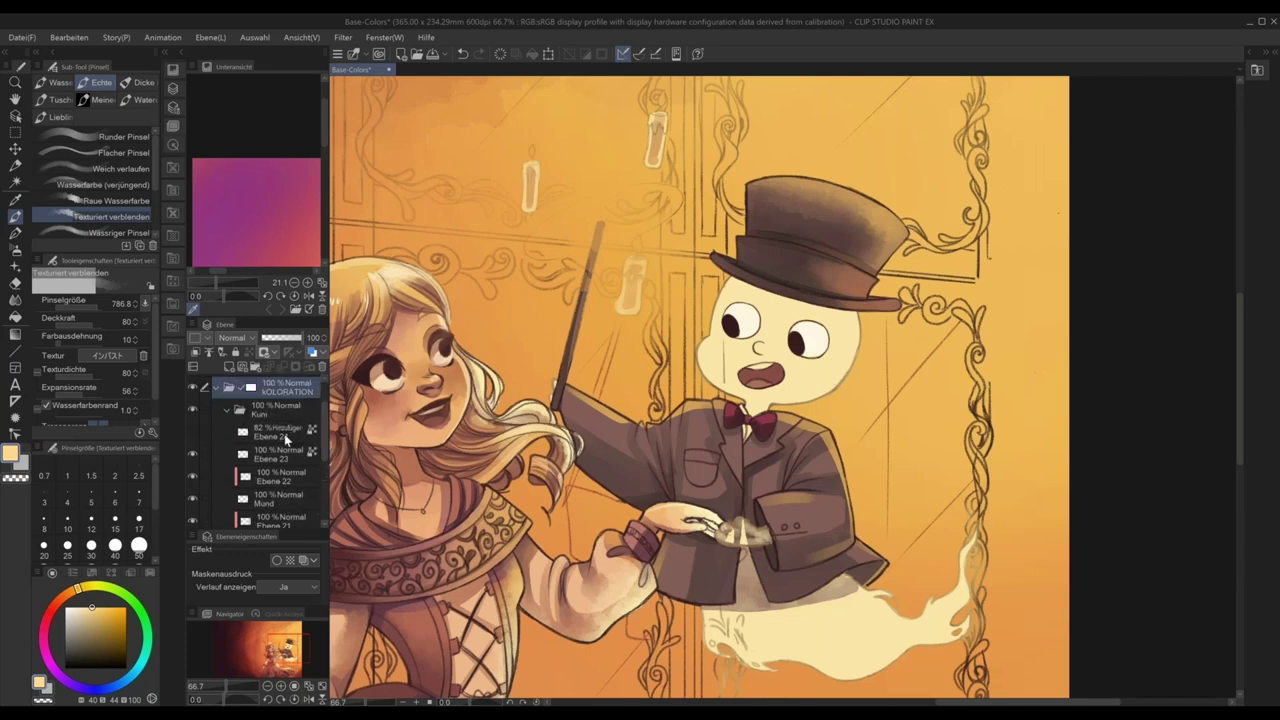
click(286, 438)
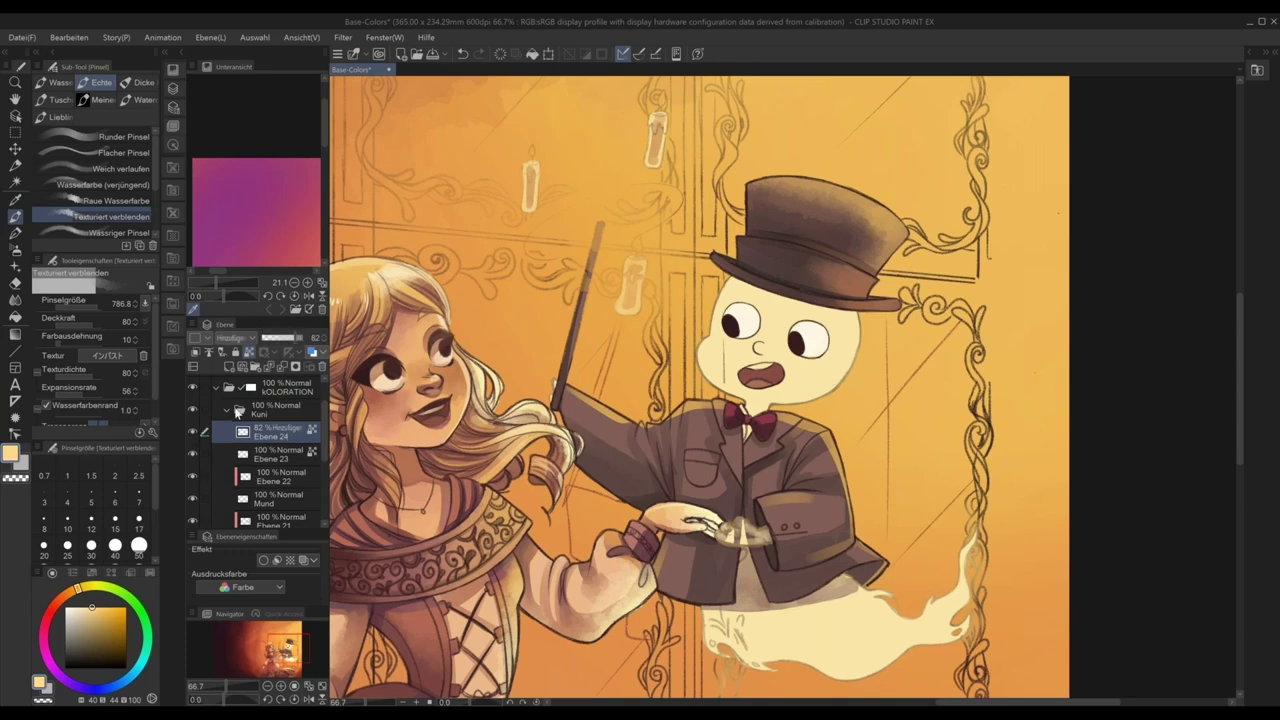
click(240, 338)
click(289, 476)
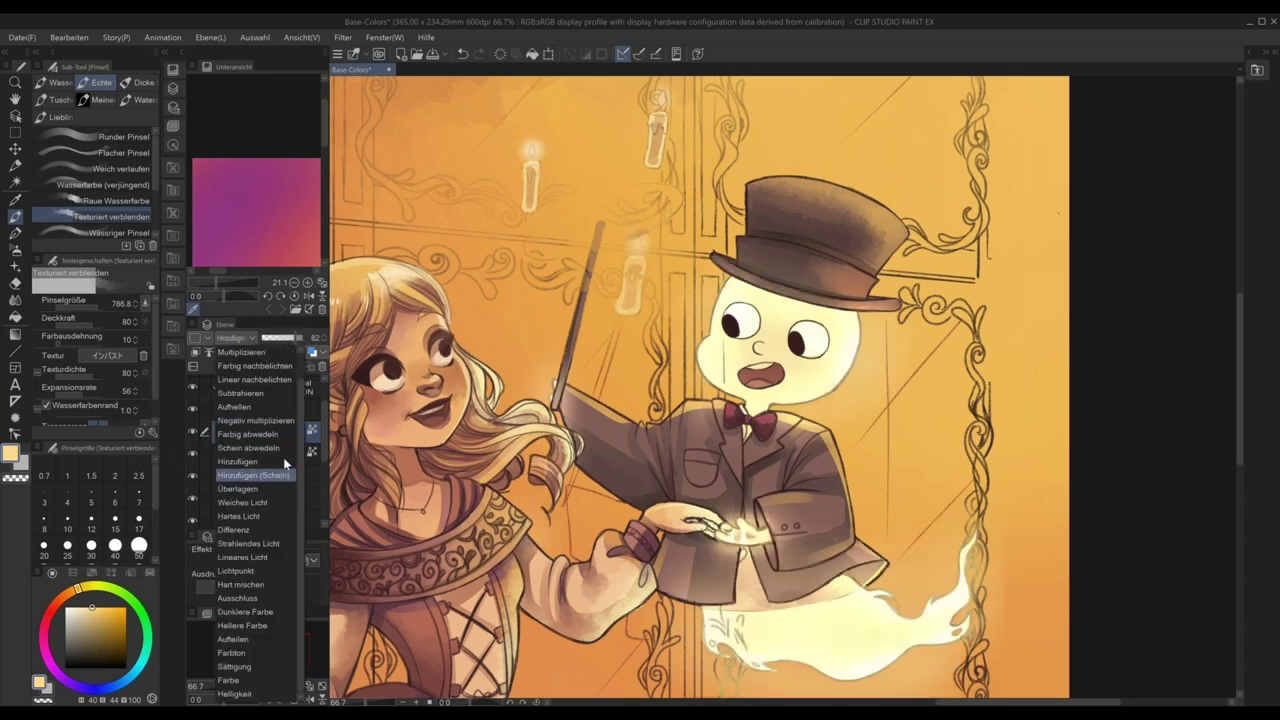
click(249, 339)
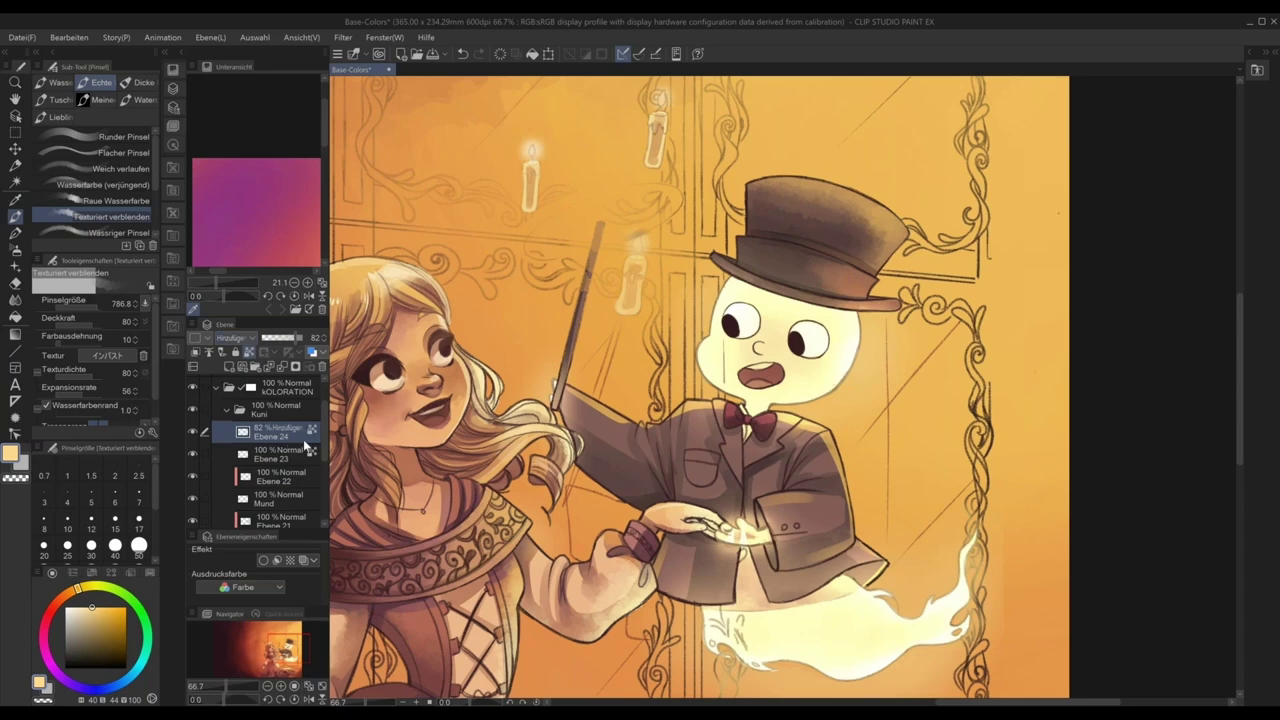
- Add a layer above Ebene 24 with the Hinzufügen (Schein) blend mode and choose a warm yellow (hue 40, saturation 51, value 100)
click(97, 607)
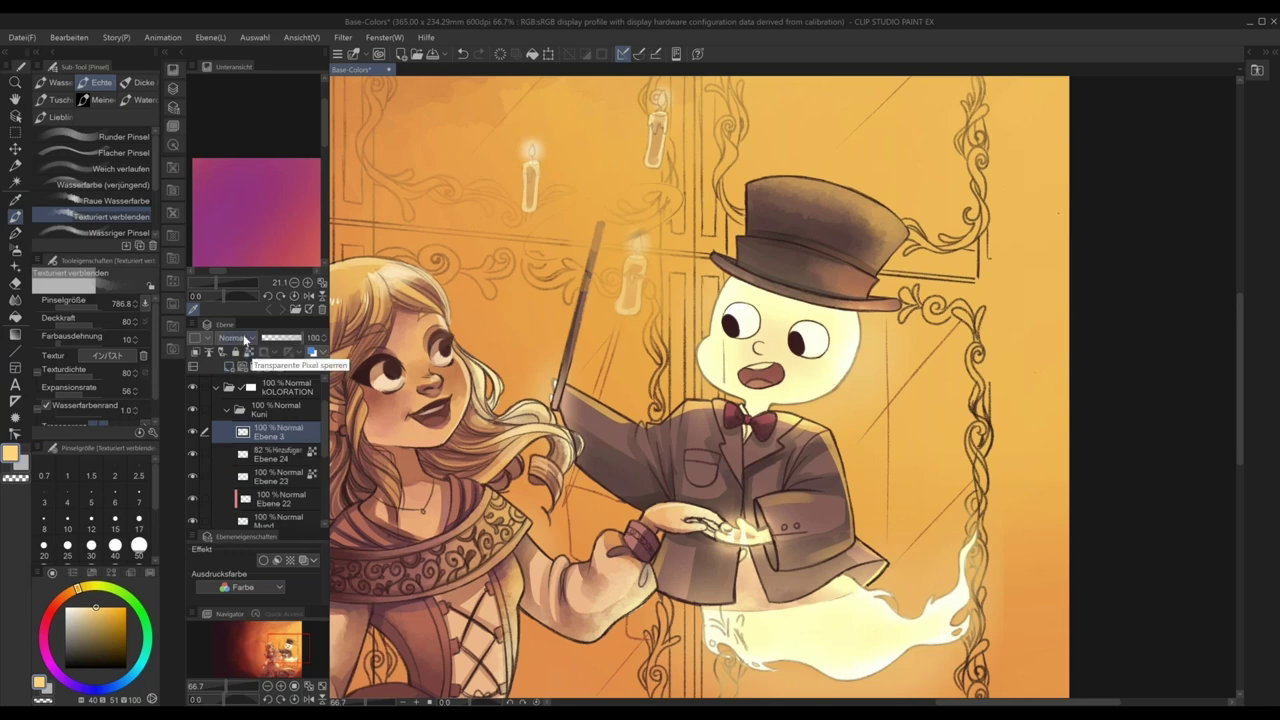
click(238, 338)
click(253, 502)
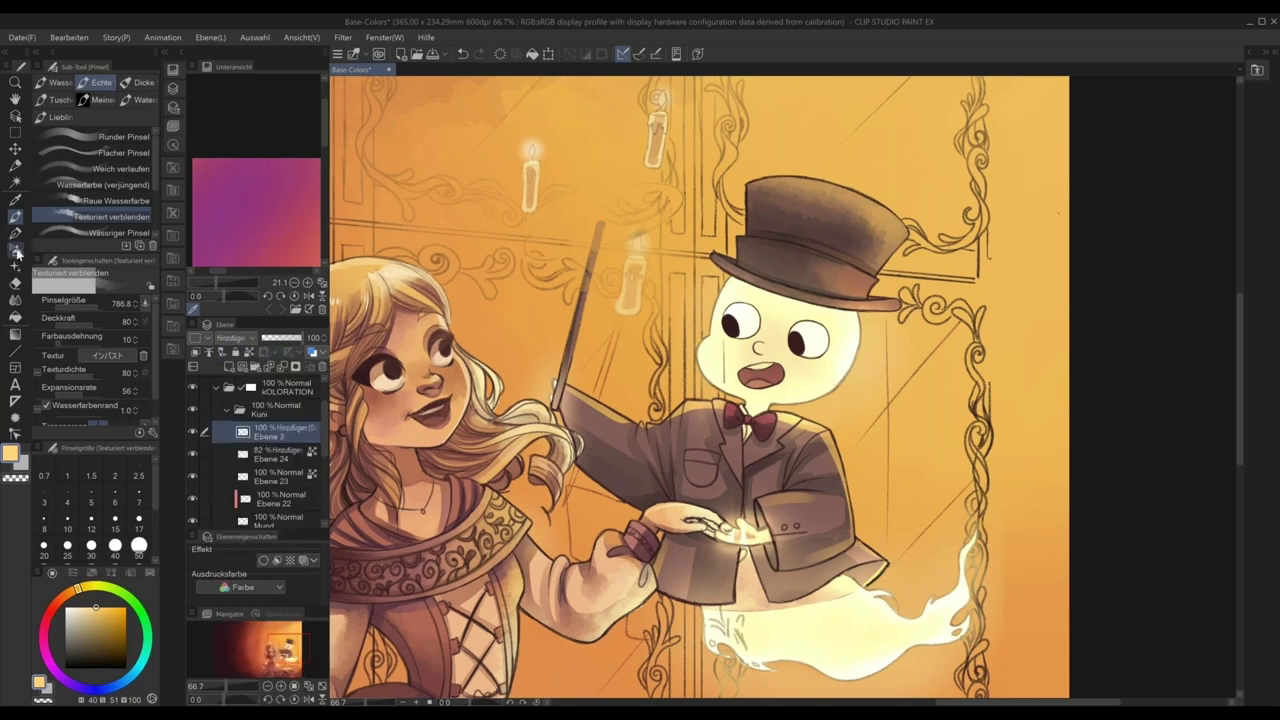
- Airbrush a soft warm yellow glow over the ghost's head and jacket and the girl's hair with the Sanft airbrush
click(15, 249)
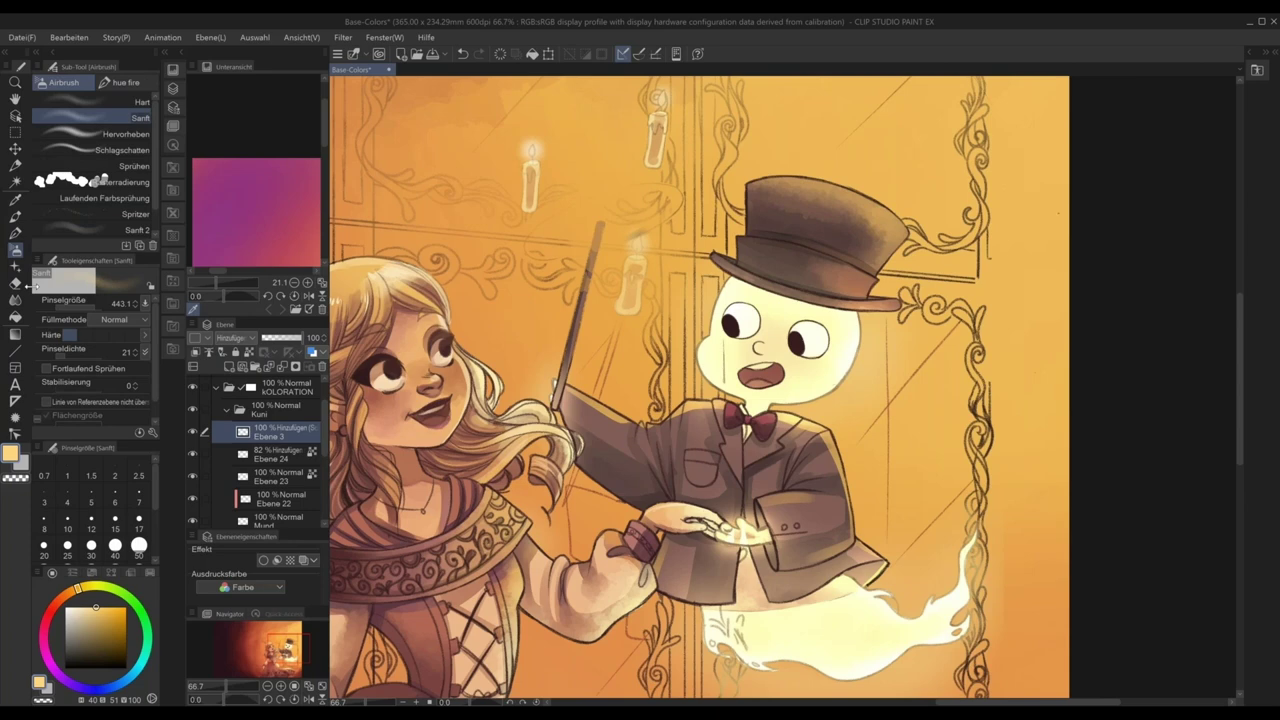
mouse_move(865, 345)
mouse_down()
mouse_move(849, 391)
mouse_move(858, 362)
mouse_move(792, 420)
mouse_up()
mouse_move(768, 272)
mouse_down()
mouse_move(705, 400)
mouse_move(650, 455)
mouse_move(605, 378)
mouse_move(845, 430)
mouse_move(873, 503)
mouse_move(873, 485)
mouse_move(950, 578)
mouse_up()
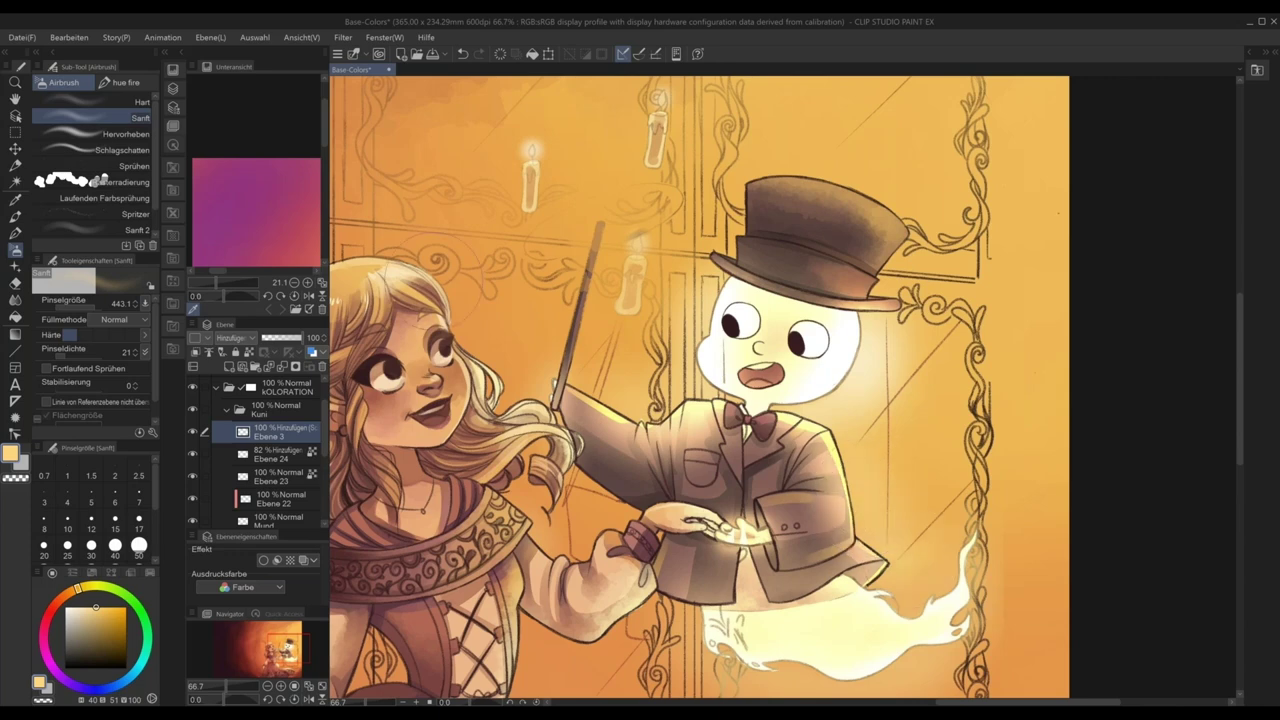
mouse_move(408, 272)
mouse_down()
mouse_move(428, 312)
mouse_move(415, 353)
mouse_up()
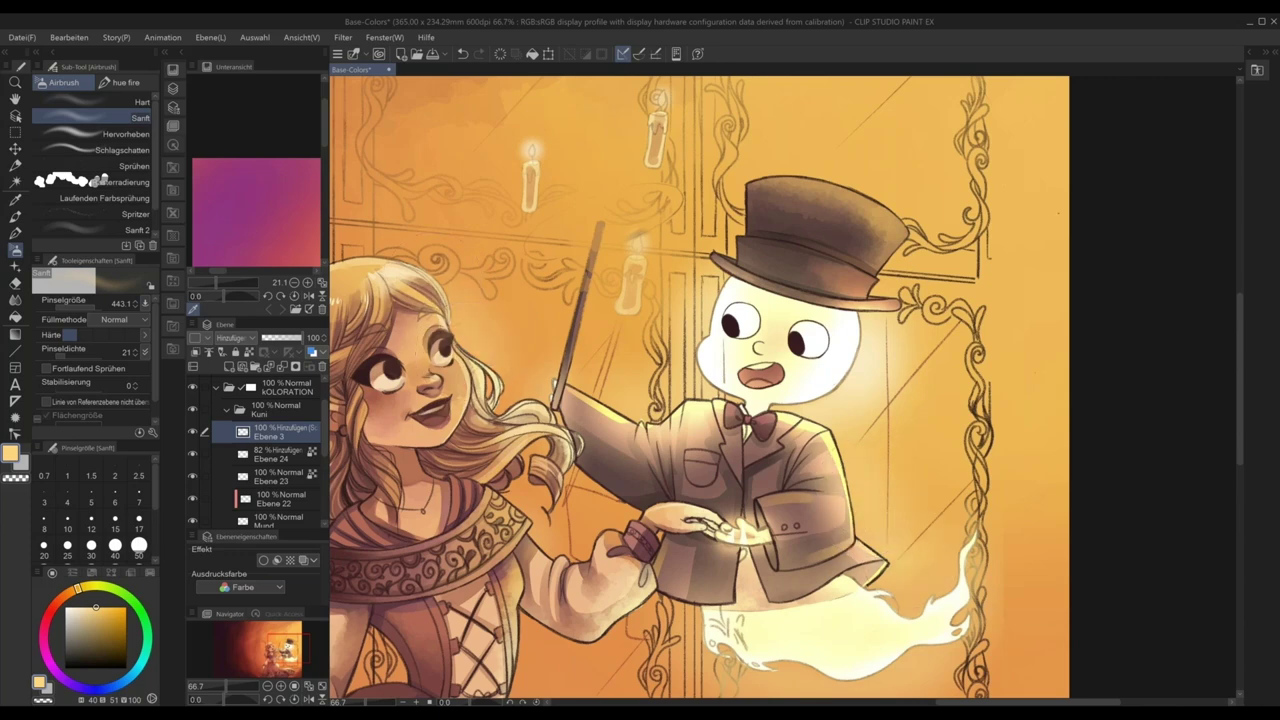
- Choose a paler yellow (hue 40, saturation 35, value 100) and airbrush glowing light around the wand tip and candles
scroll(497, 410, down, 1)
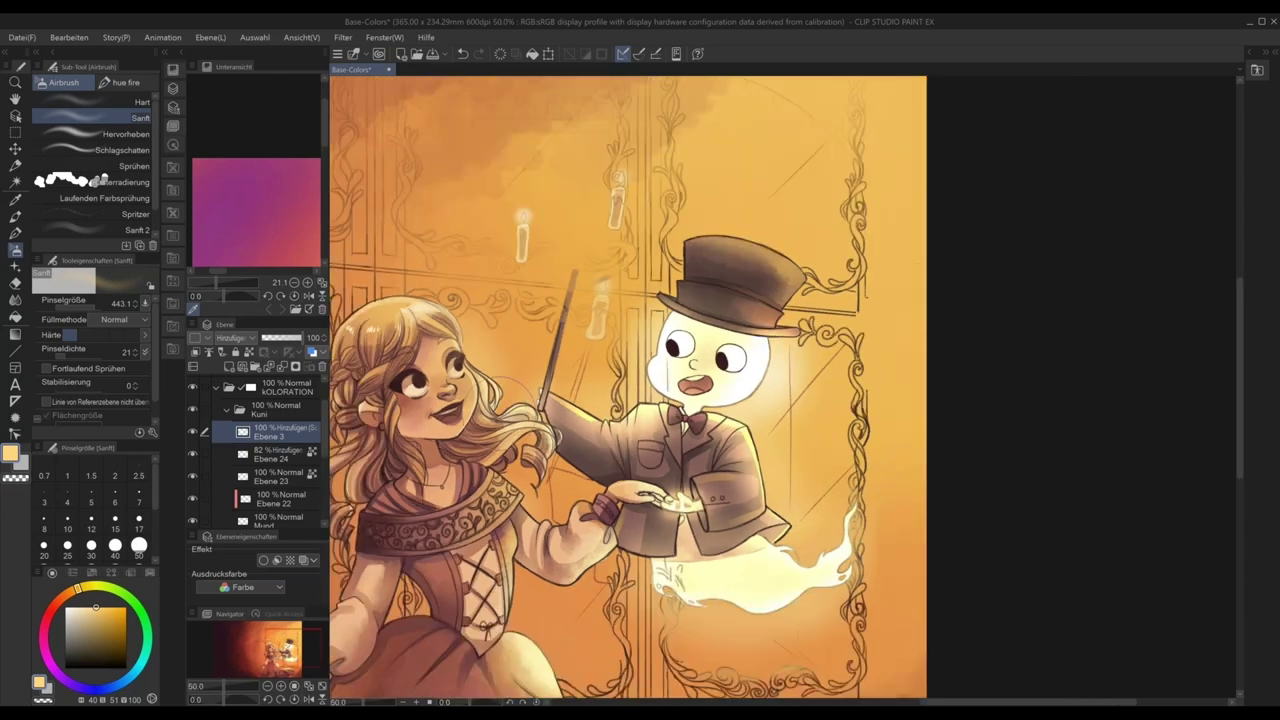
drag(497, 410, 594, 410)
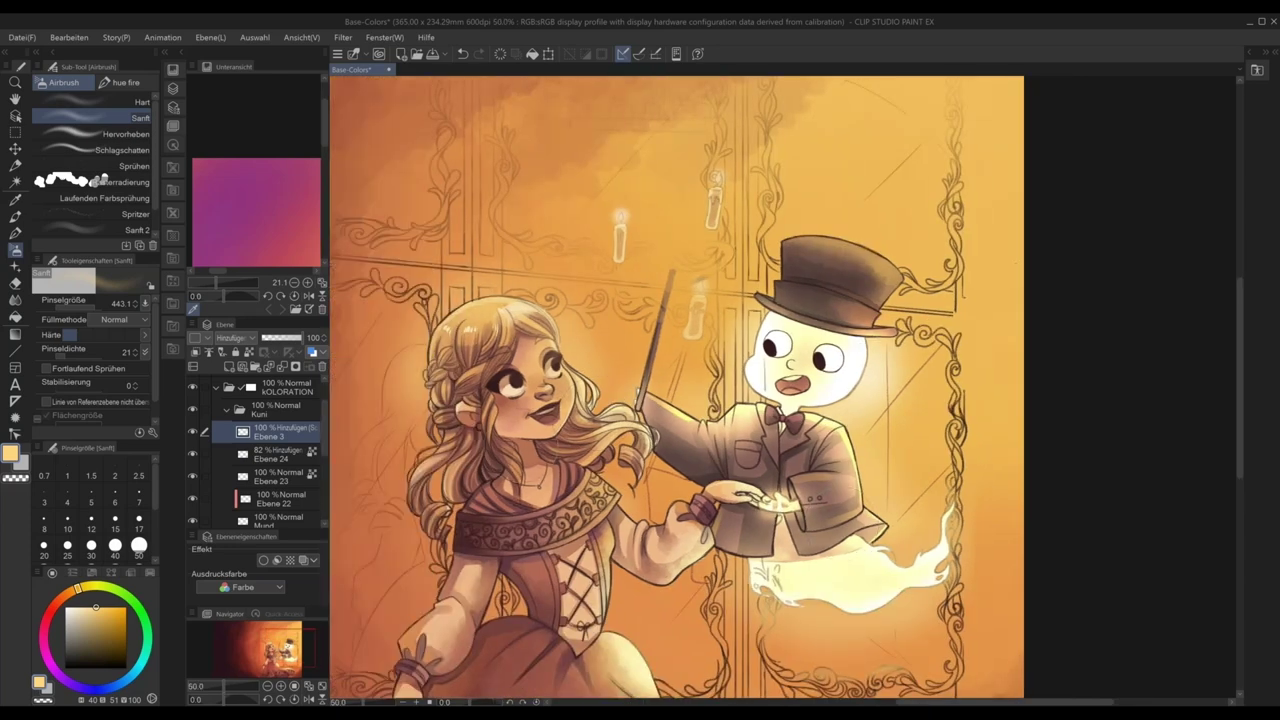
mouse_move(96, 607)
mouse_down()
mouse_move(88, 622)
mouse_move(86, 607)
mouse_up()
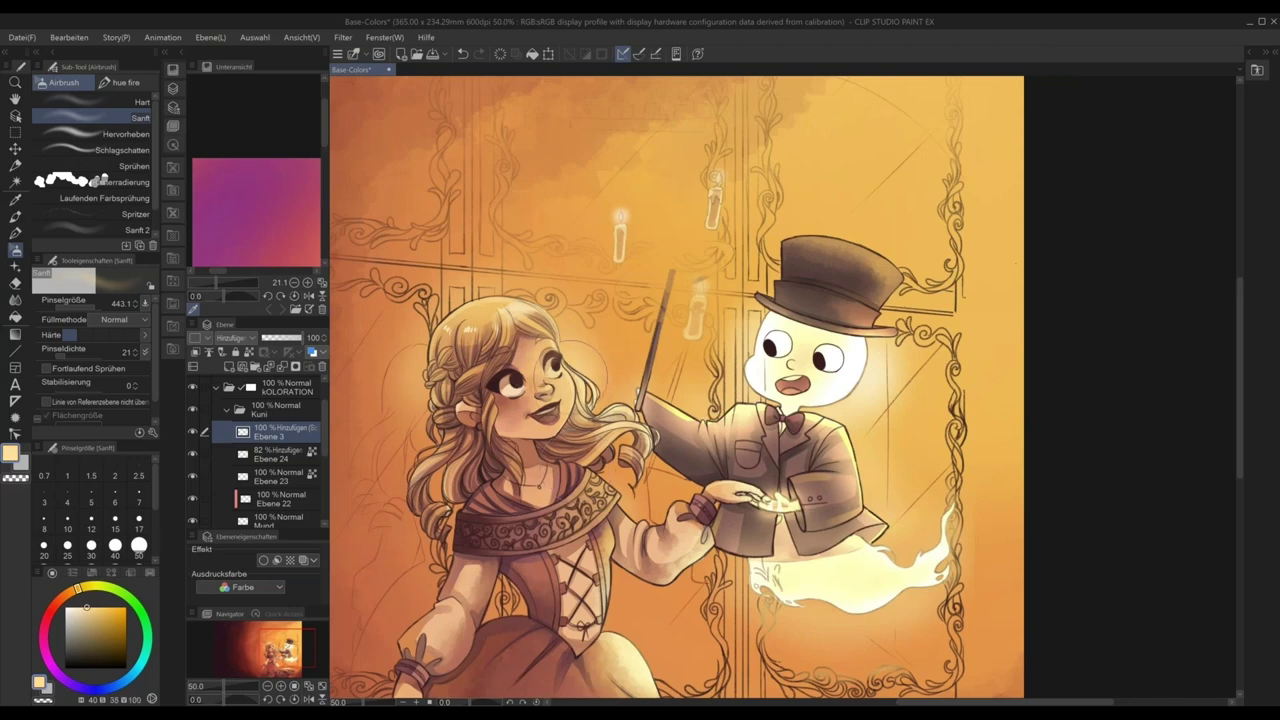
mouse_move(676, 284)
mouse_down()
mouse_move(664, 269)
mouse_move(688, 285)
mouse_move(672, 276)
mouse_up()
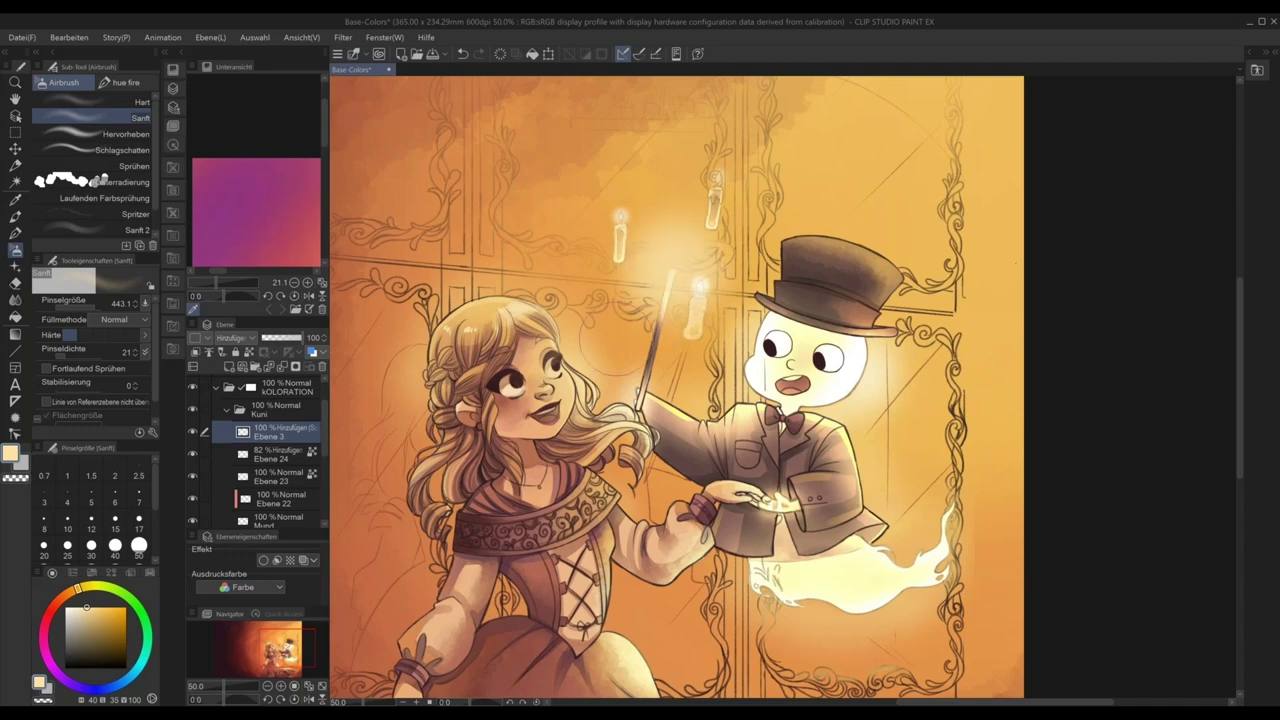
drag(795, 284, 786, 277)
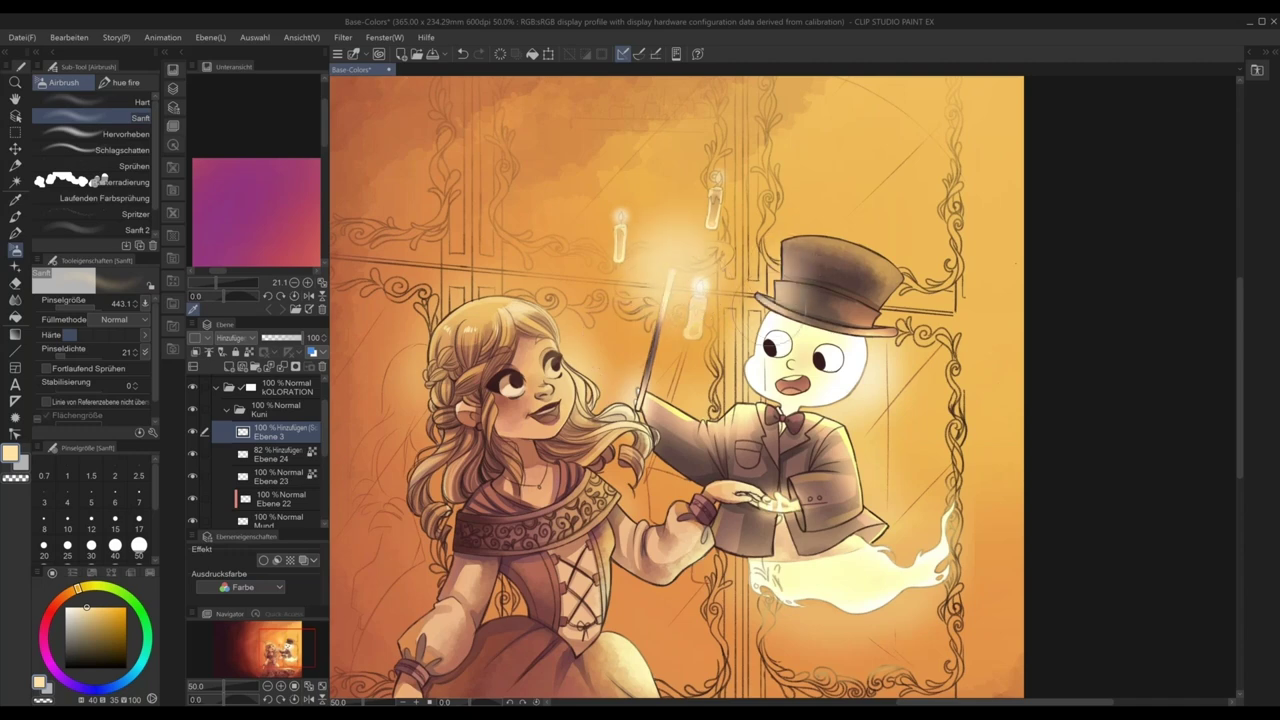
drag(550, 345, 530, 325)
- Hide the airbrushed glow layer Ebene 3 in the Kuni folder
key(ctrl+minus)
drag(987, 591, 934, 552)
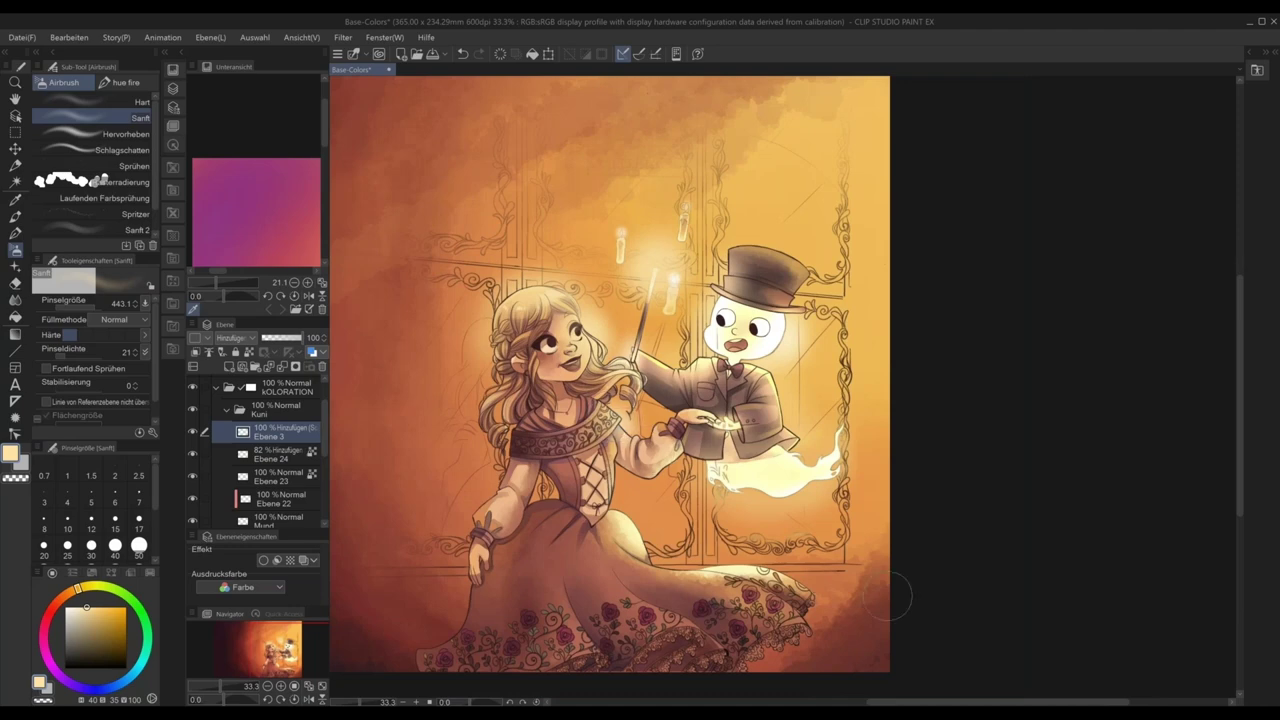
drag(889, 597, 975, 590)
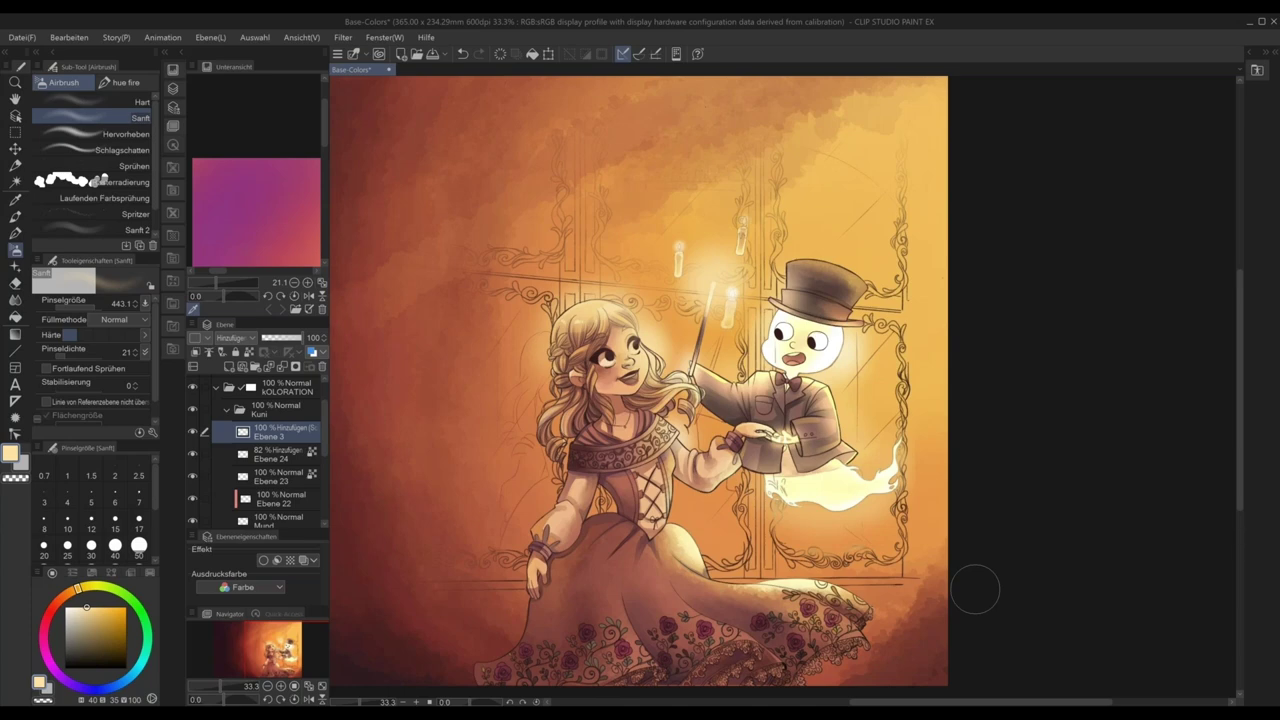
click(192, 431)
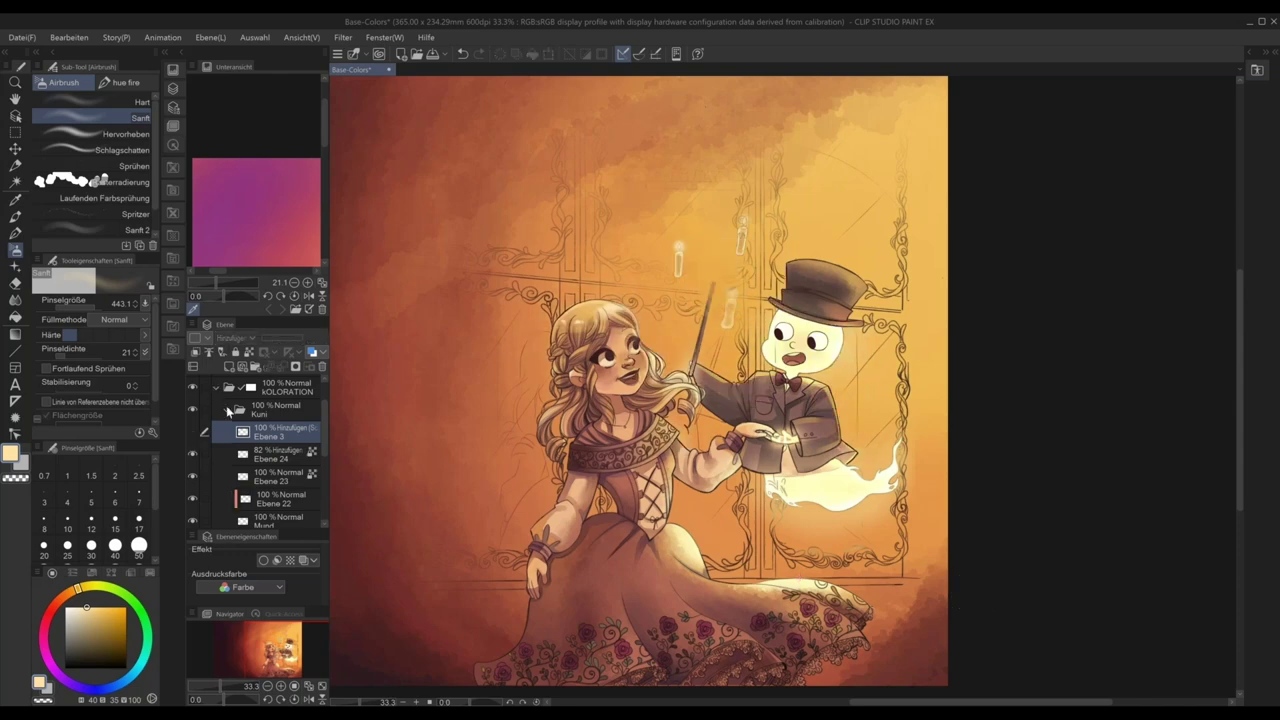
- Expand the Hintergrund folder inside the KOLORATION folder to reach its lowest background layers
click(216, 388)
click(217, 431)
drag(322, 436, 322, 508)
click(226, 495)
scroll(320, 446, down, 3)
drag(698, 441, 717, 523)
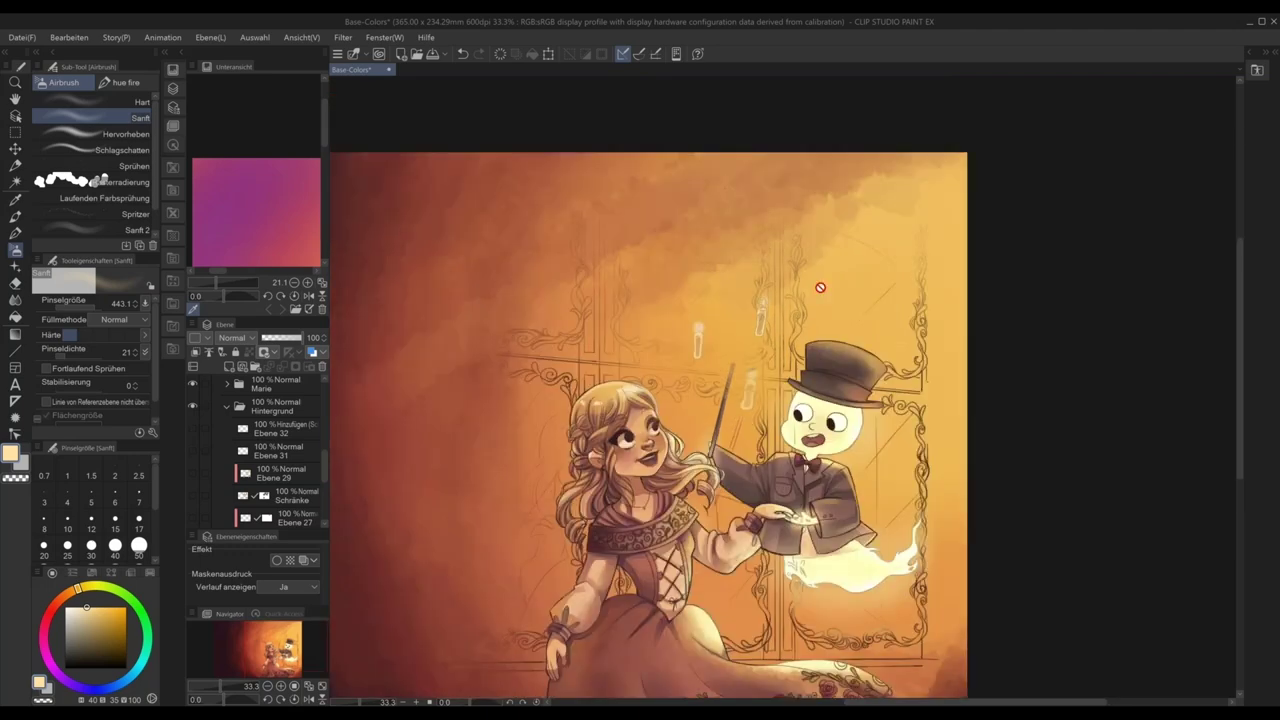
drag(915, 607, 991, 561)
scroll(322, 507, down, 5)
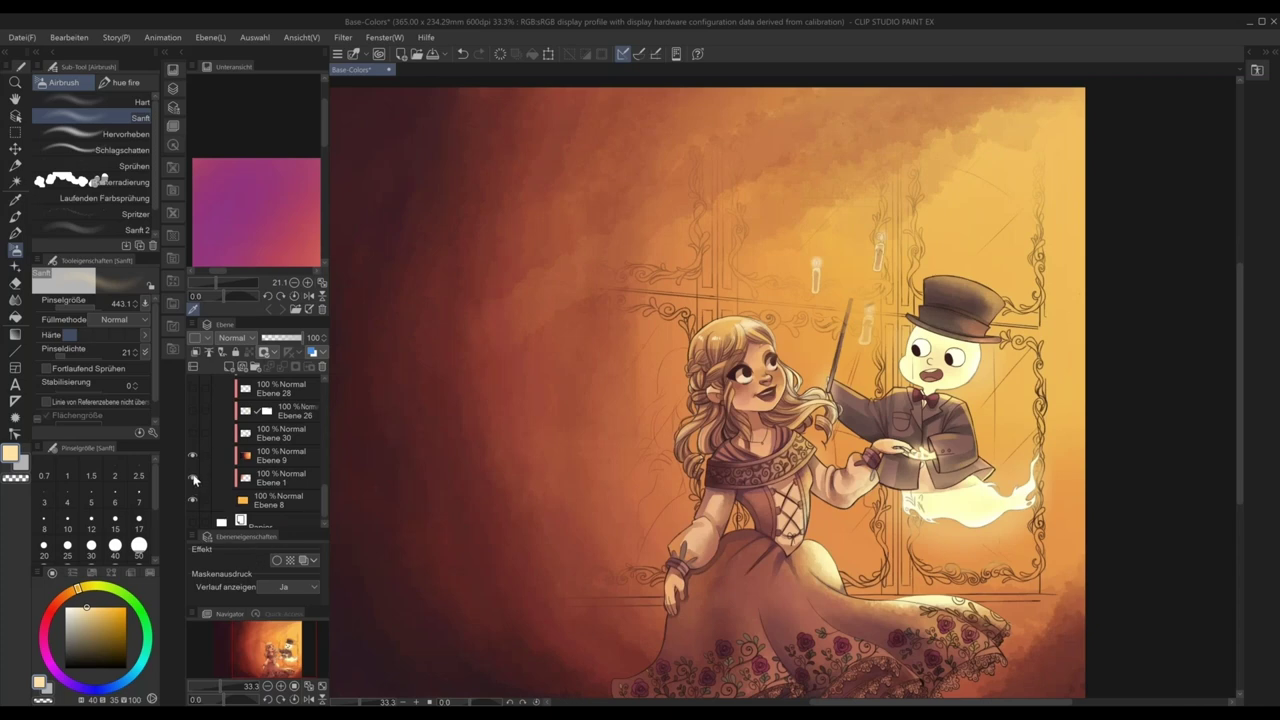
- Show the background painting layers Ebene 30 and Ebene 26 in the Hintergrund folder
key(ctrl+minus)
drag(908, 569, 997, 583)
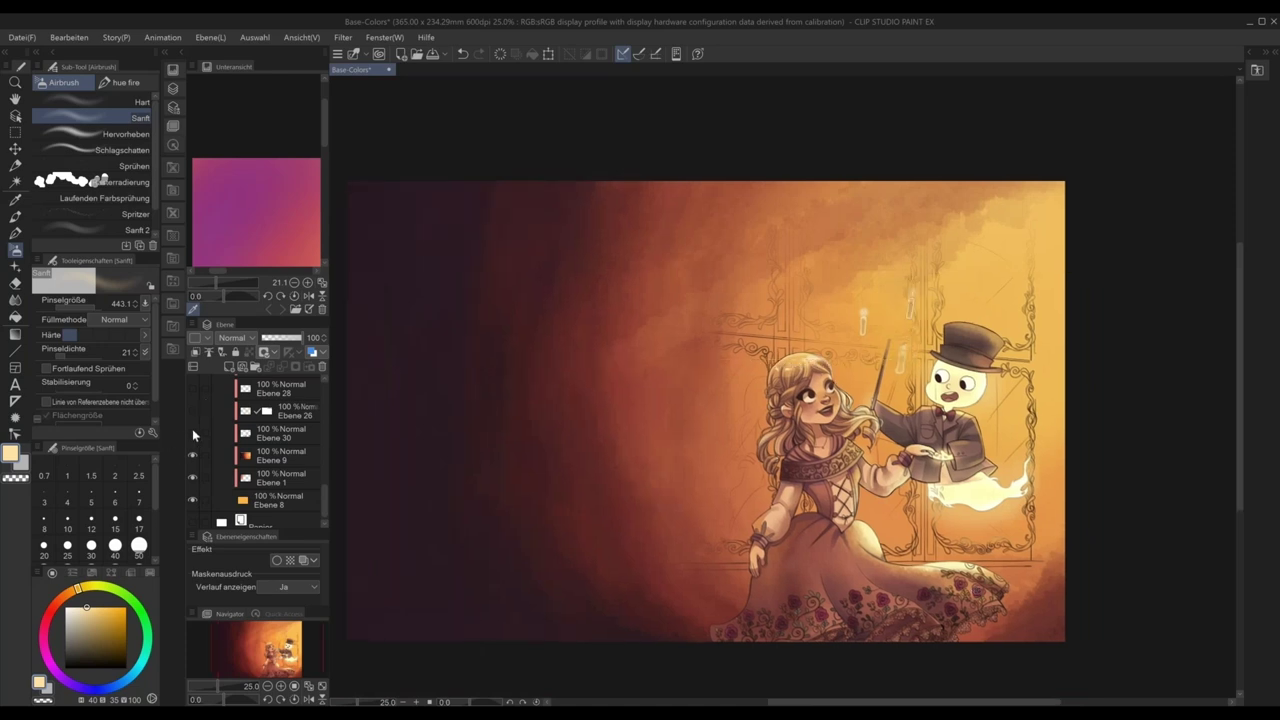
click(192, 432)
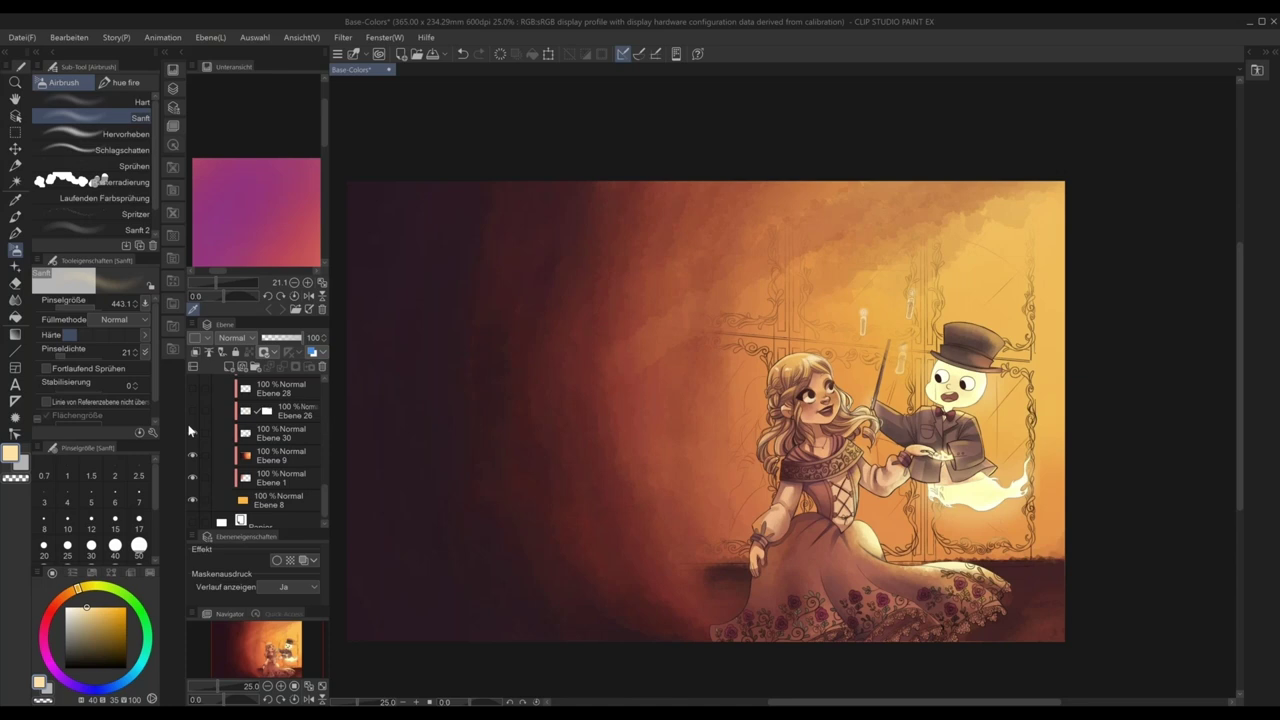
click(192, 432)
click(190, 432)
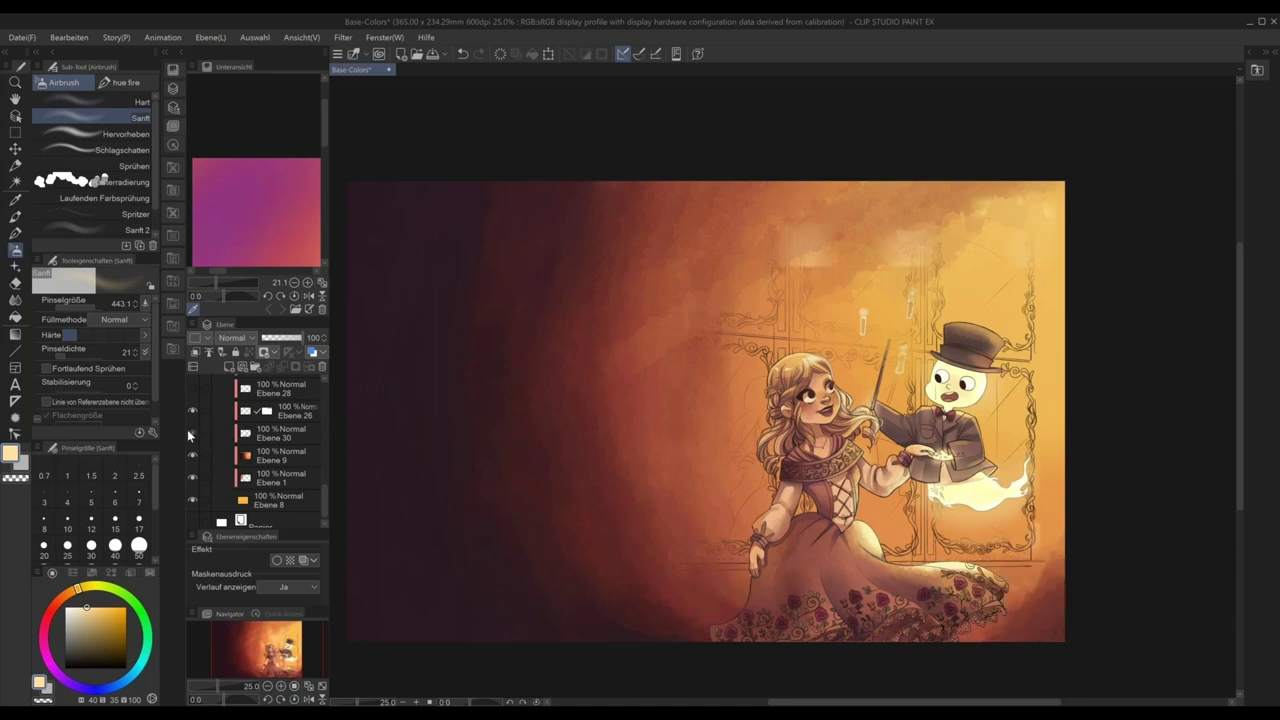
click(190, 433)
- Show the background layers Ebene 28, Ebene 27, Schränke and Ebene 29
scroll(192, 408, up, 1)
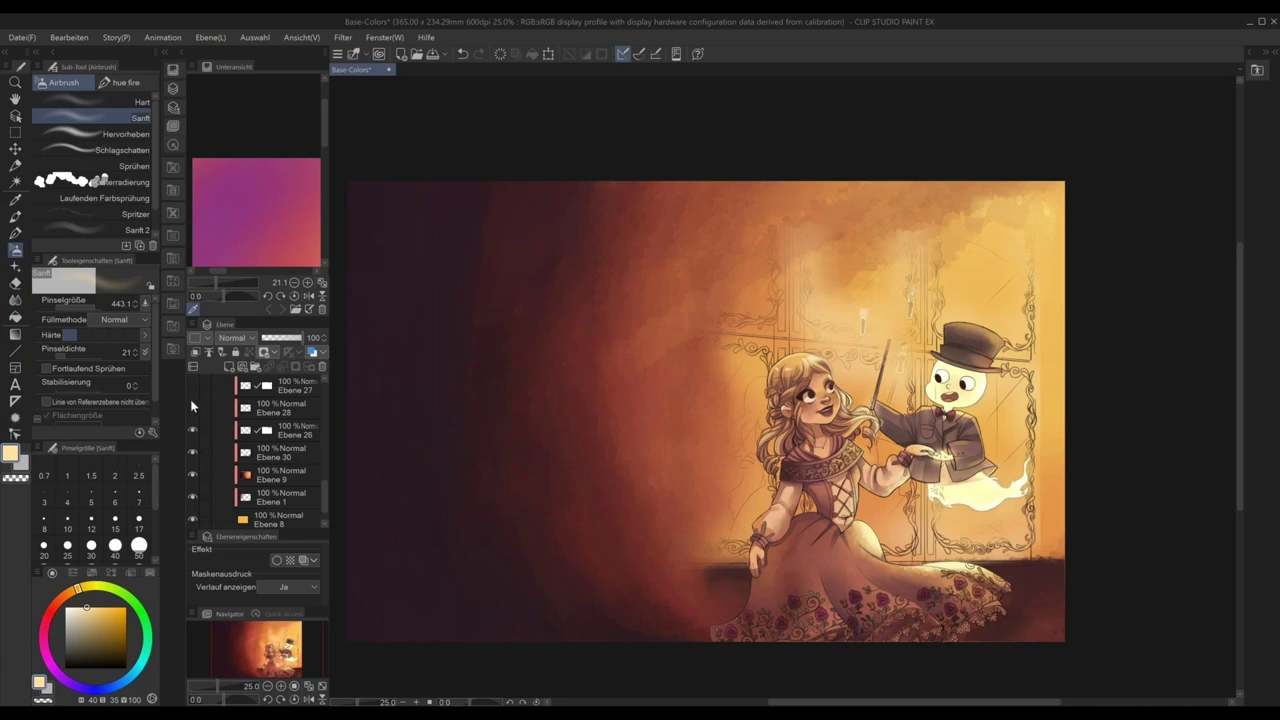
click(189, 412)
scroll(205, 431, up, 1)
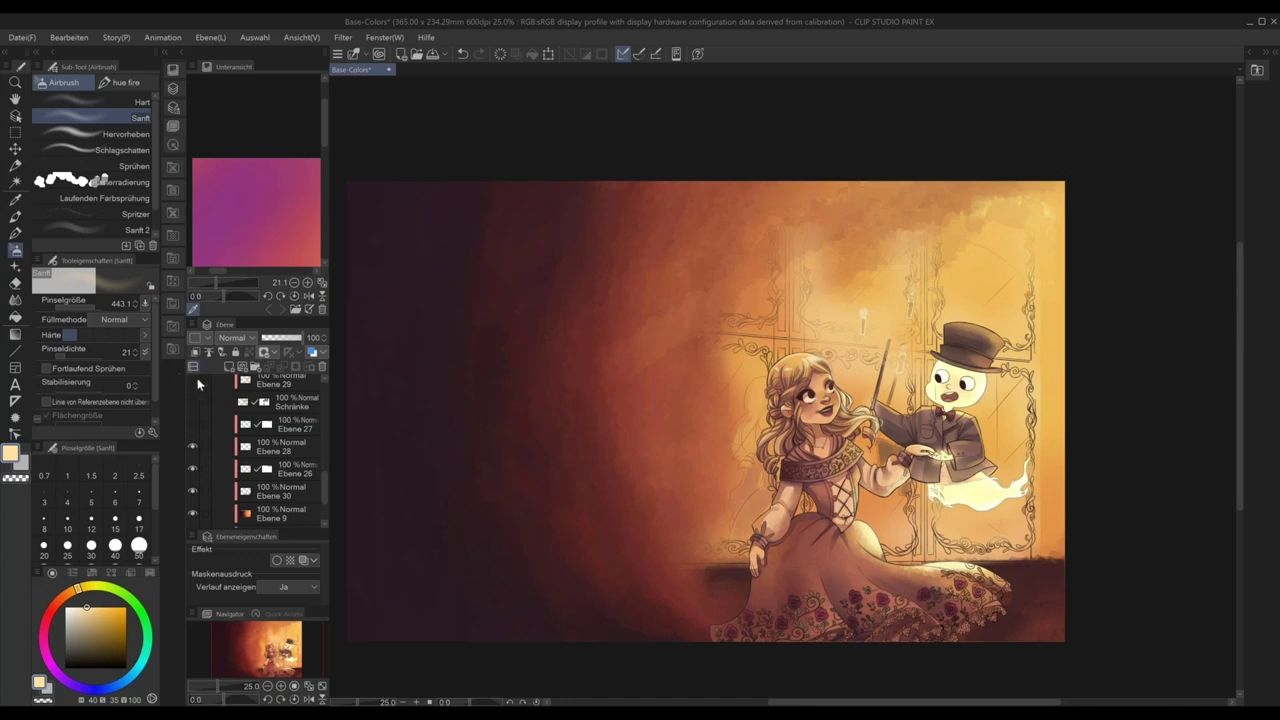
scroll(213, 445, up, 1)
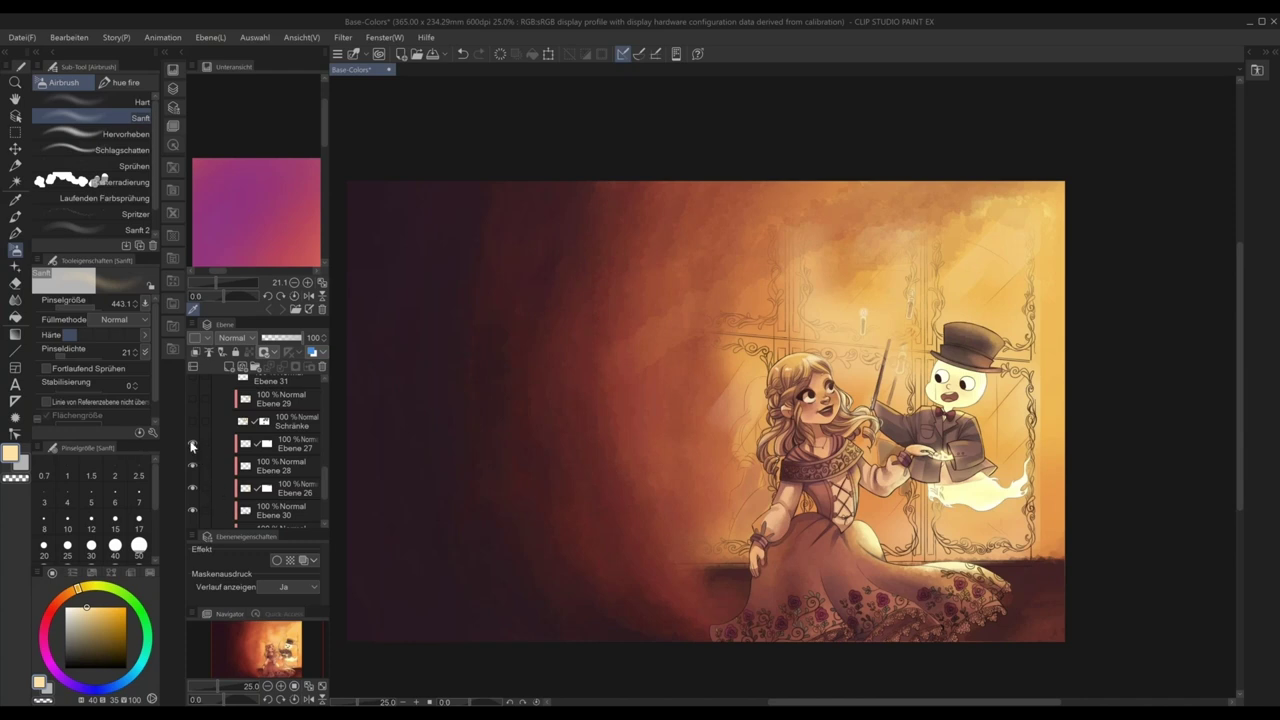
click(190, 423)
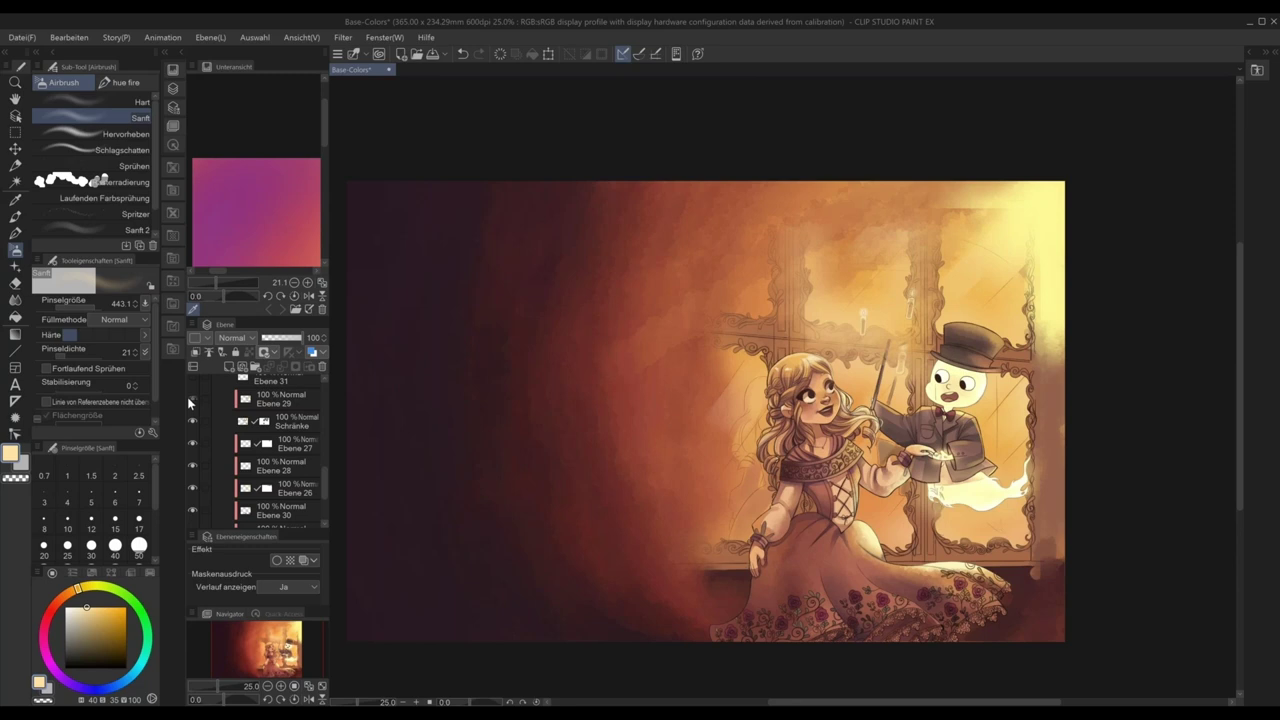
click(191, 400)
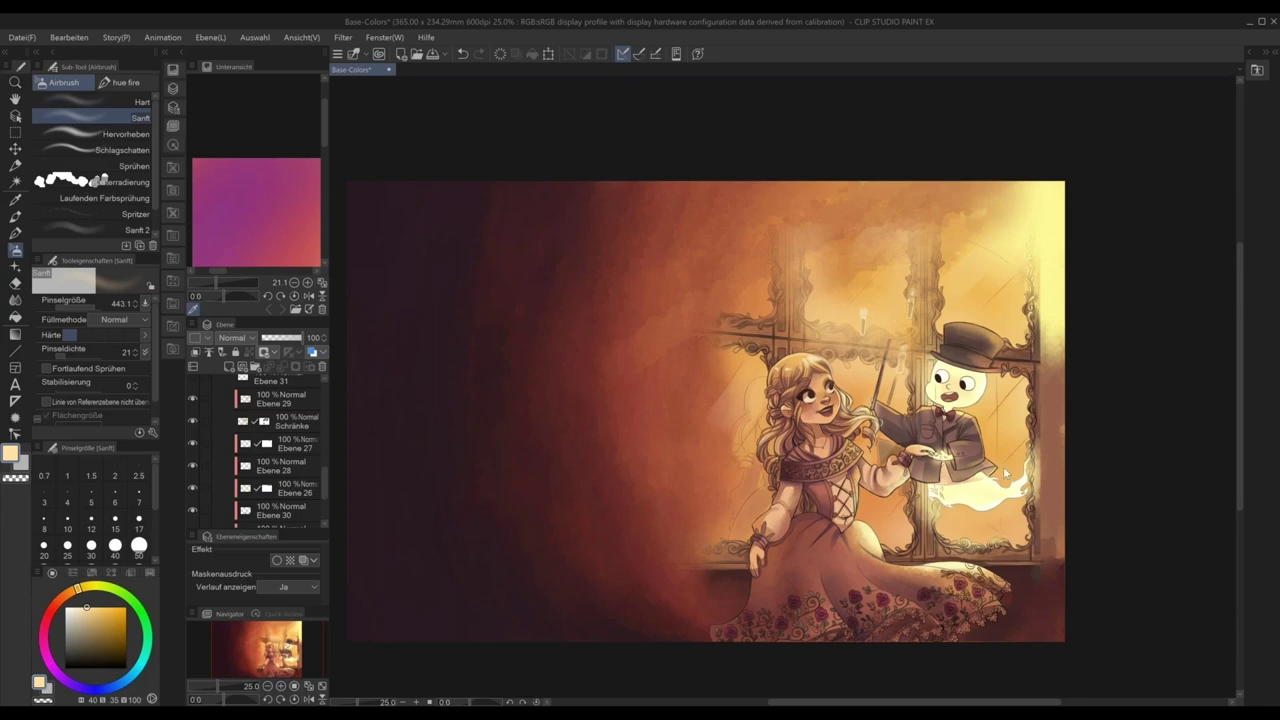
- Show the light-speck layer Ebene 31 and the Hinzufügen (Schein) glow layer Ebene 32 in the Hintergrund folder
key(ctrl+plus)
key(ctrl+plus)
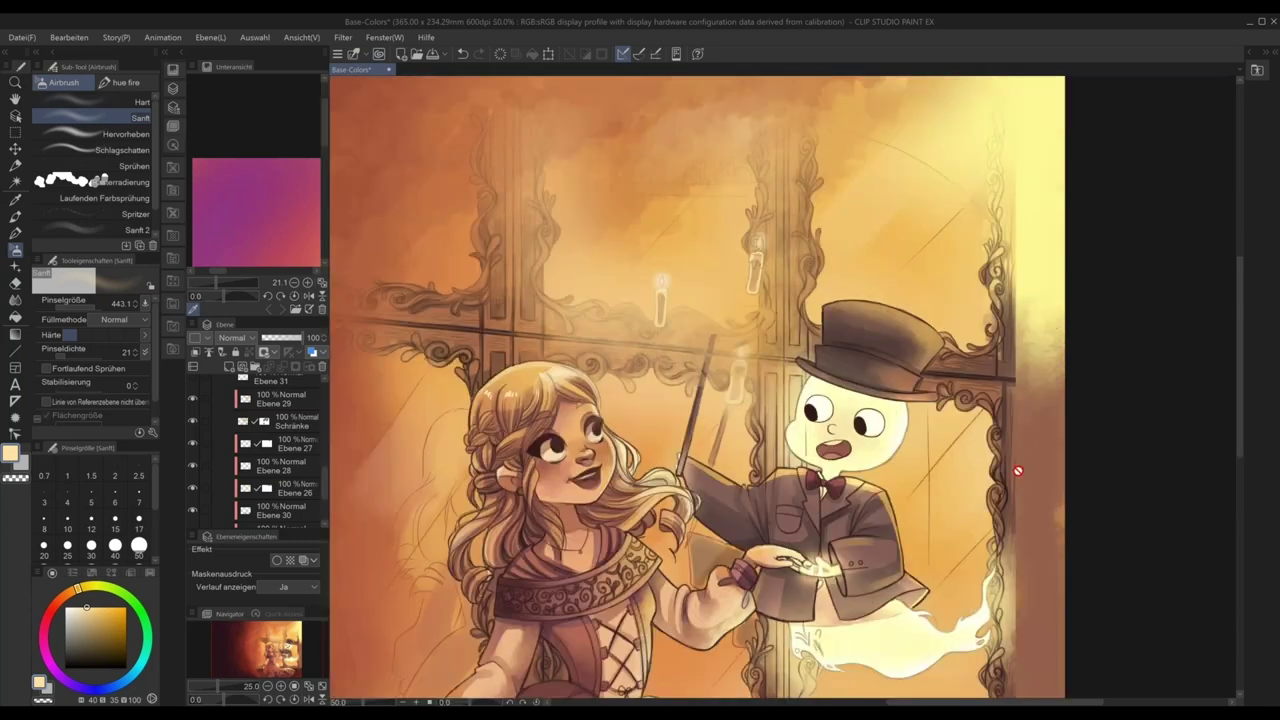
scroll(1018, 470, up, 2)
scroll(931, 433, down, 3)
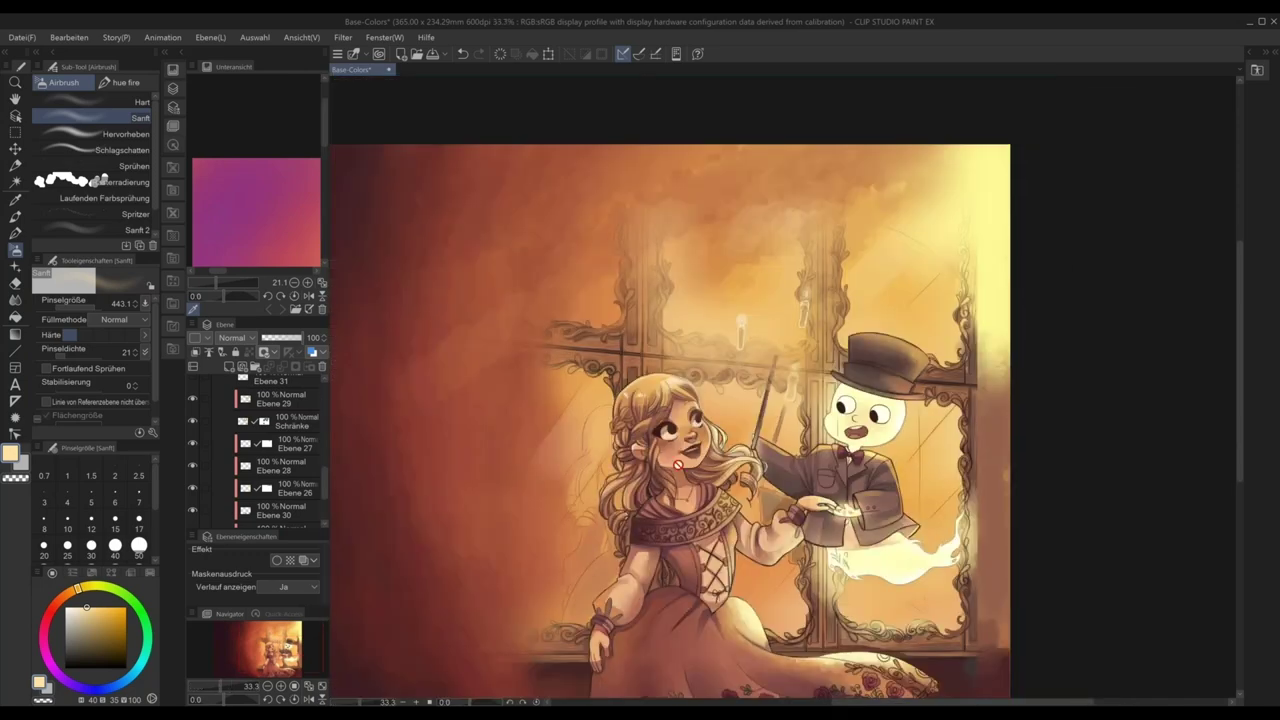
scroll(192, 425, up, 1)
click(192, 415)
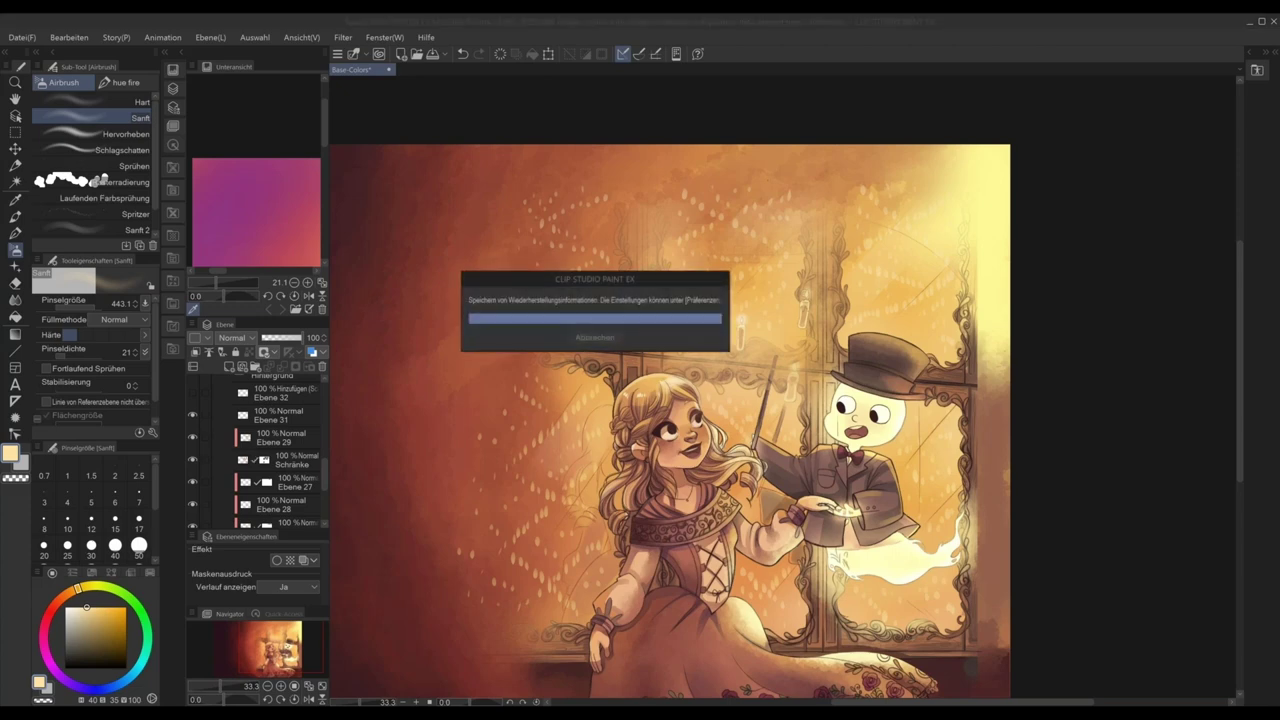
drag(660, 279, 1145, 58)
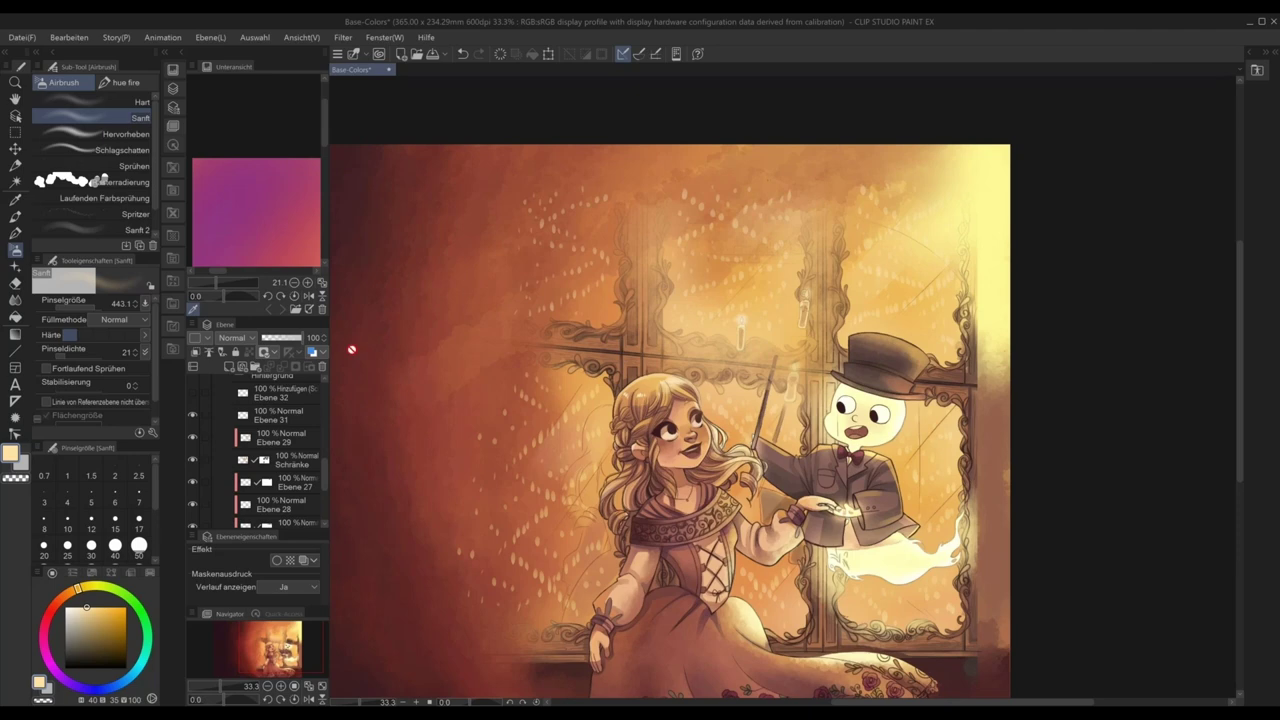
click(192, 392)
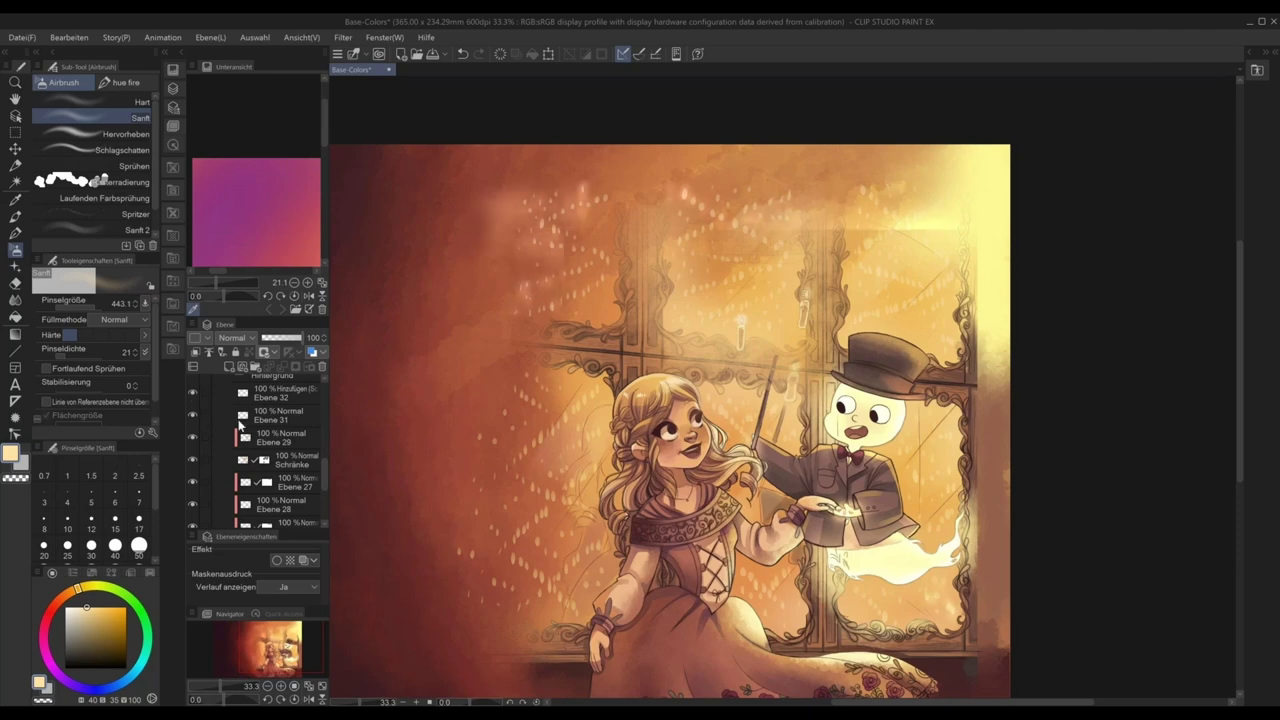
- Collapse the KOLORATION folder and bring the whole illustration into view
scroll(277, 425, up, 1)
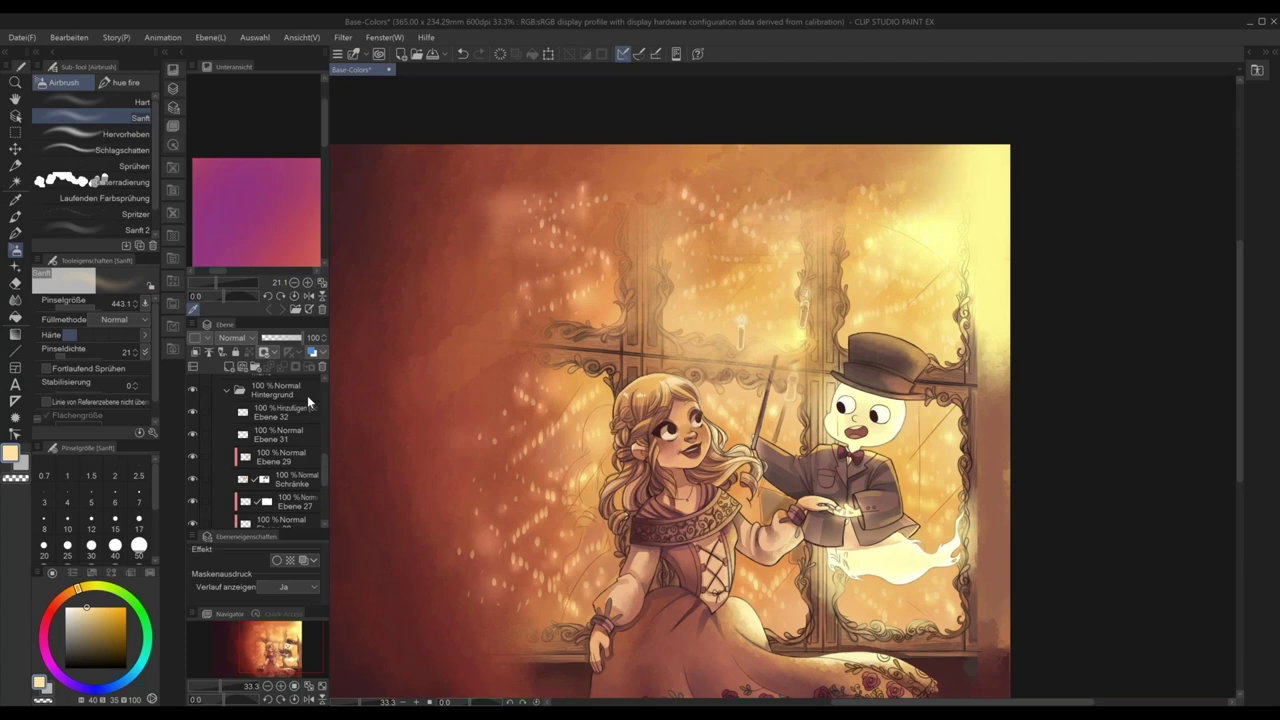
scroll(324, 472, up, 4)
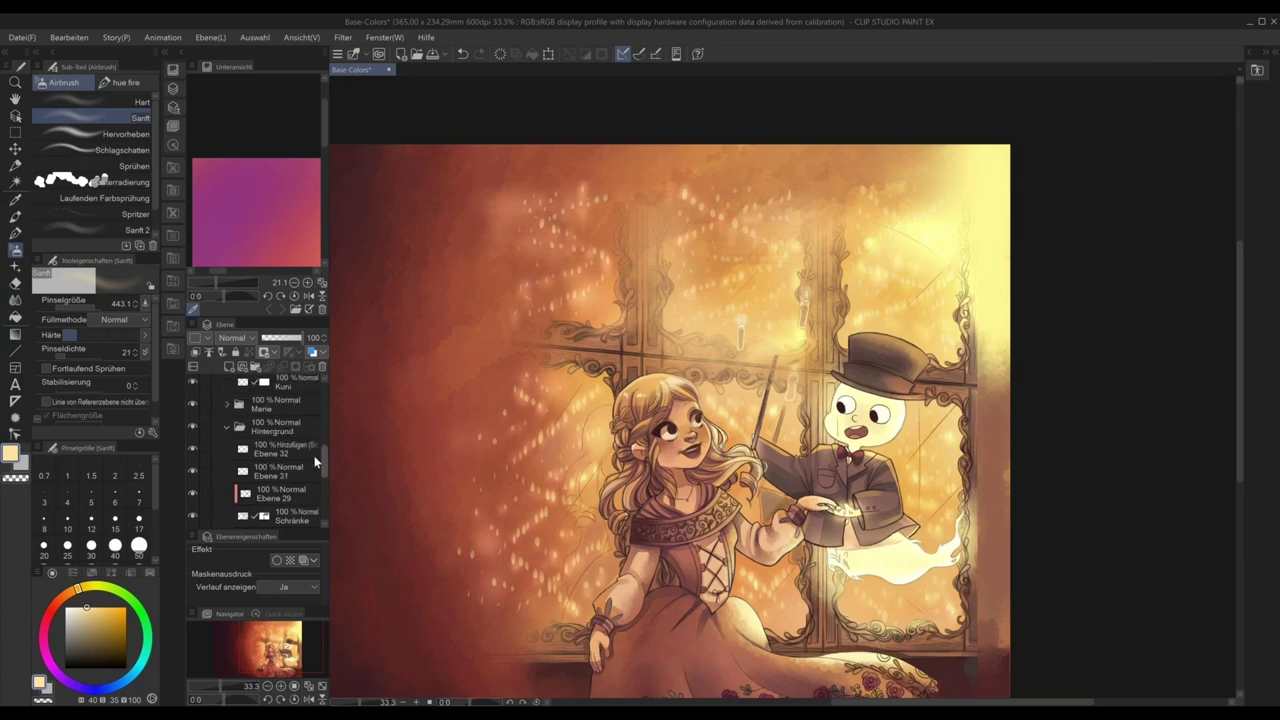
drag(323, 465, 322, 425)
click(229, 405)
click(216, 429)
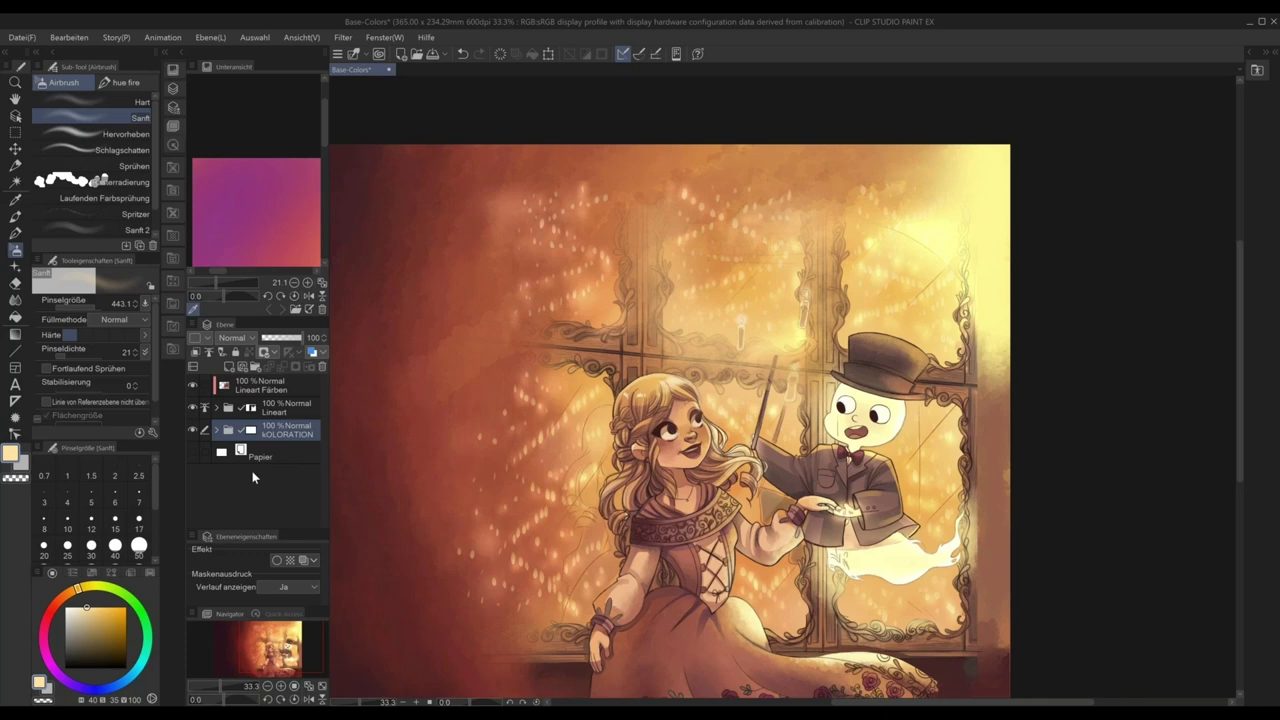
key(ctrl+minus)
drag(947, 579, 983, 560)
drag(897, 573, 989, 573)
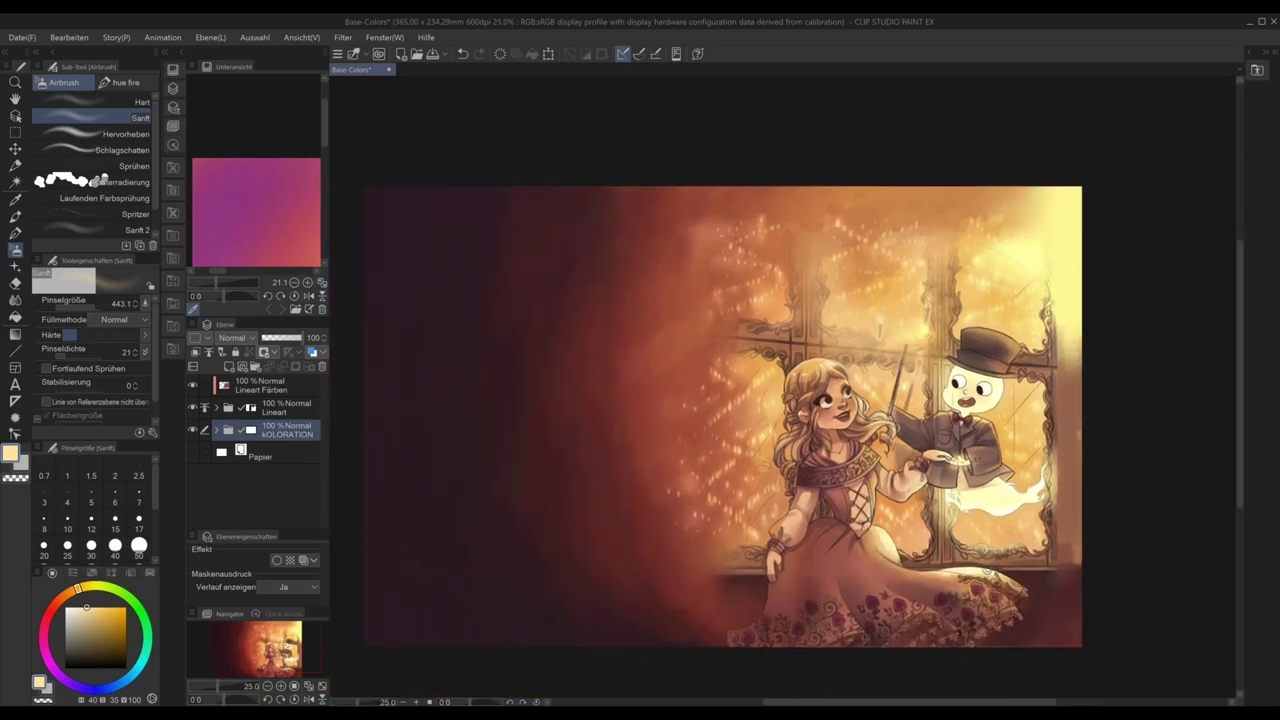
- Open the Koloration-Fertig file from the Webinar folder and collapse its KOLORATION folder
key(ctrl+o)
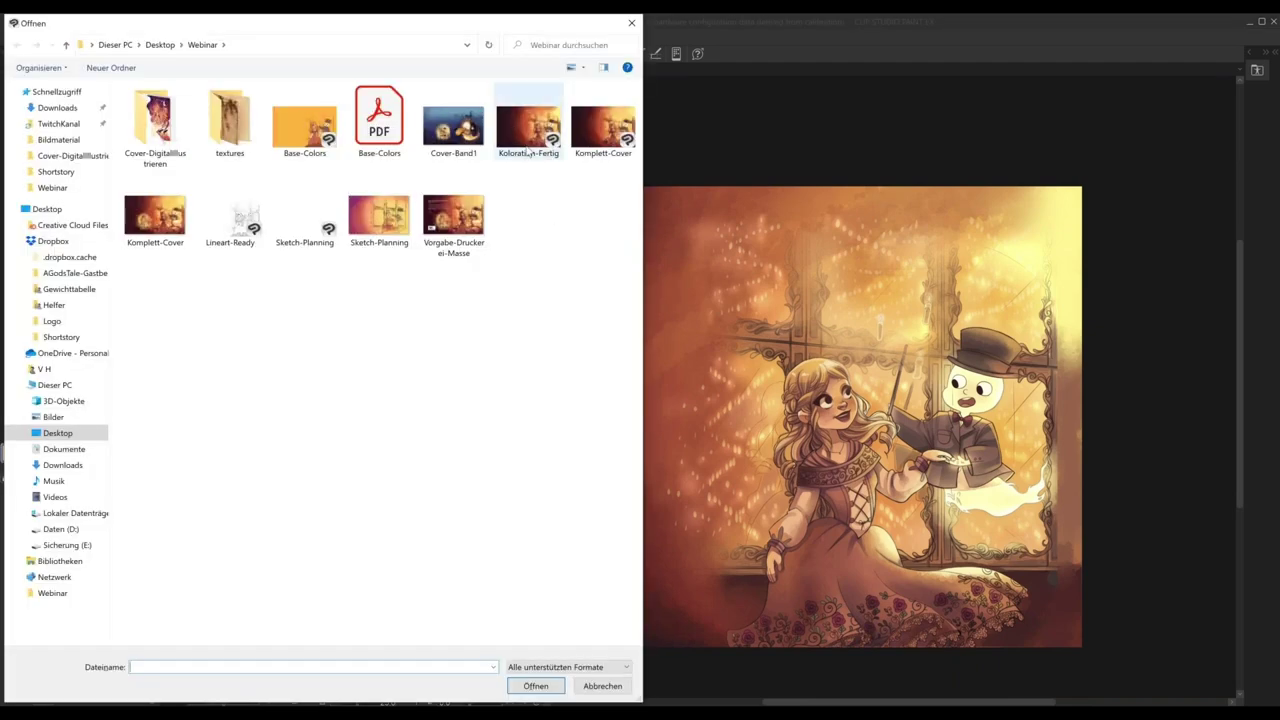
click(530, 148)
double_click(529, 150)
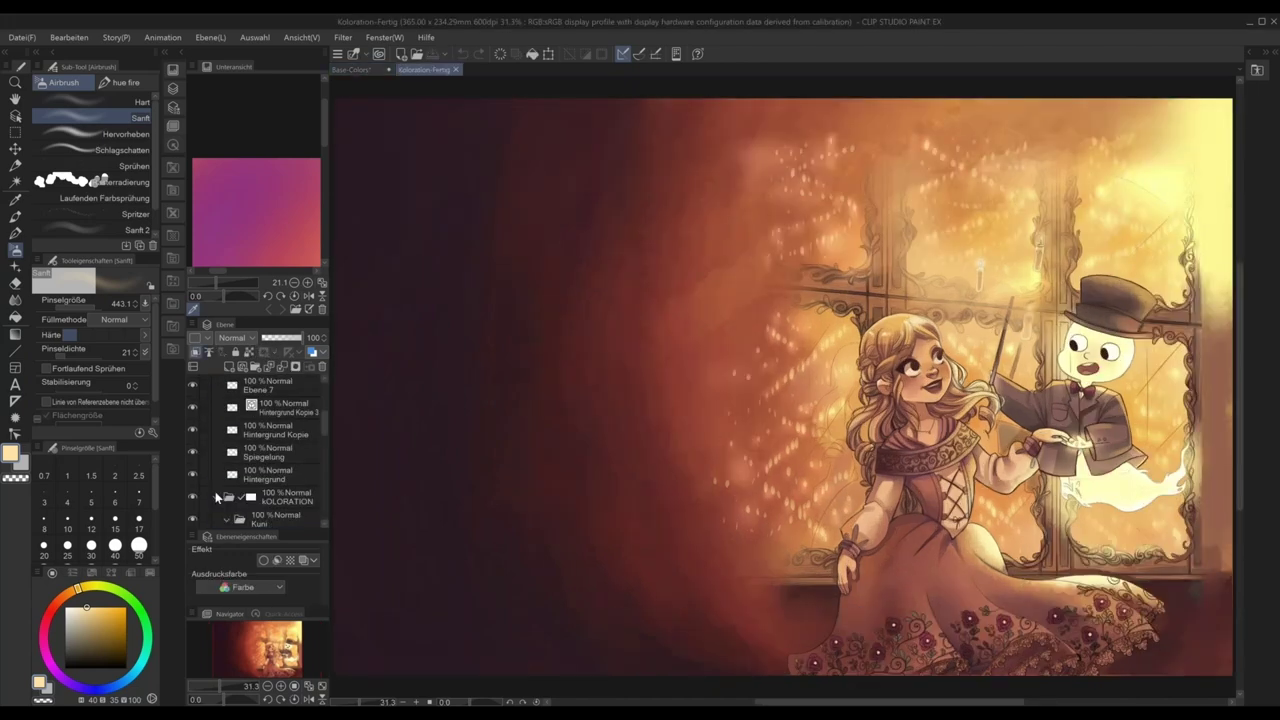
click(217, 496)
scroll(224, 470, up, 3)
click(217, 453)
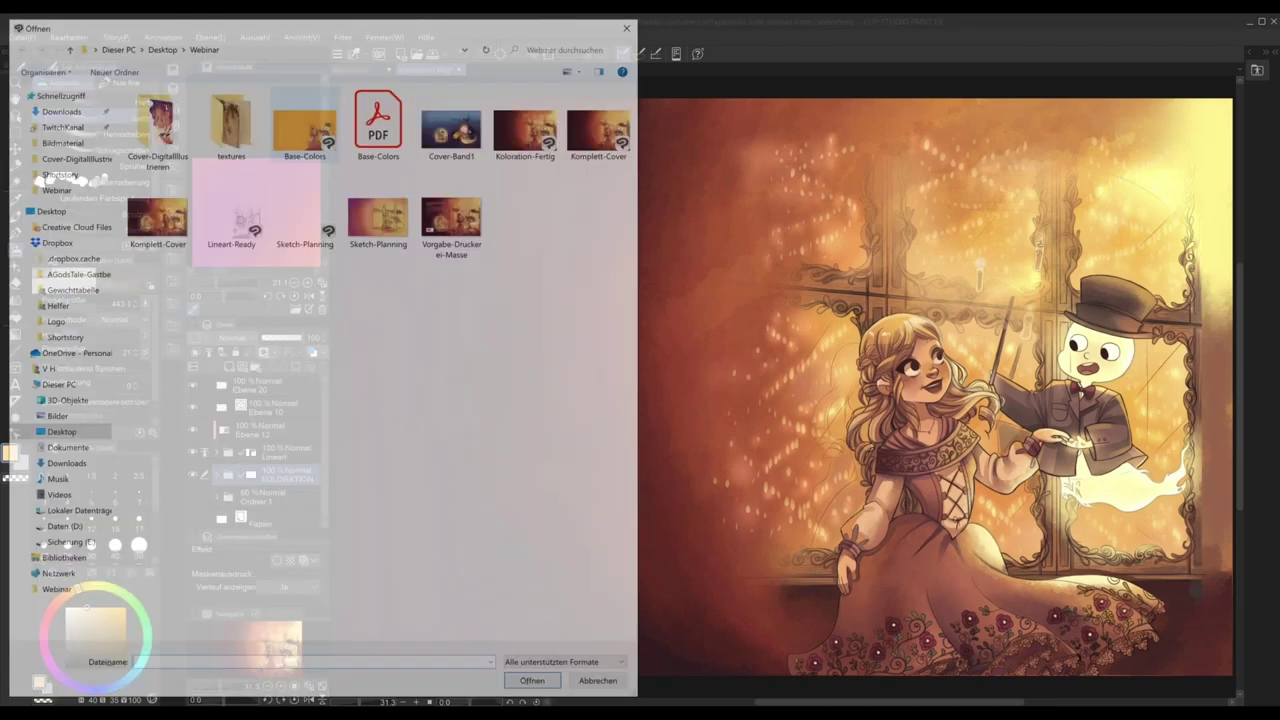
- Open the Komplett-Cover file from the Webinar folder and fit the whole cover in view
click(600, 140)
double_click(600, 140)
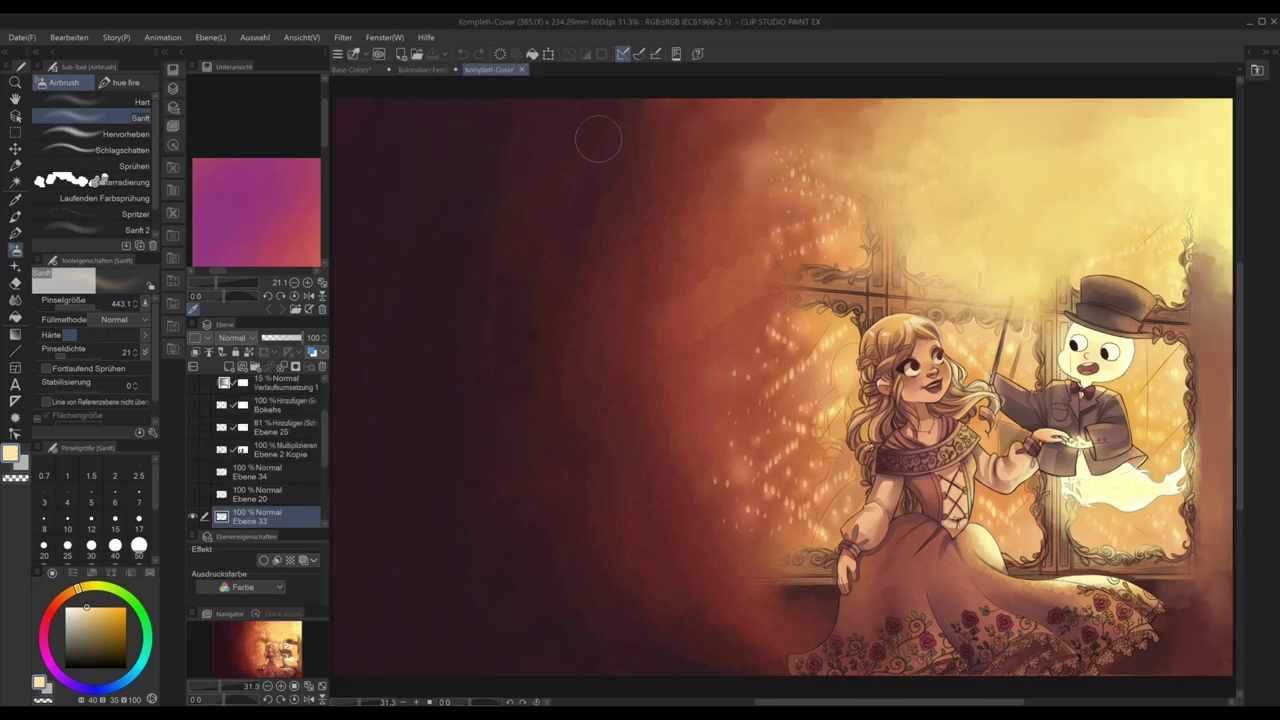
scroll(598, 139, down, 1)
mouse_move(873, 574)
mouse_down()
mouse_move(820, 628)
mouse_move(856, 650)
mouse_up()
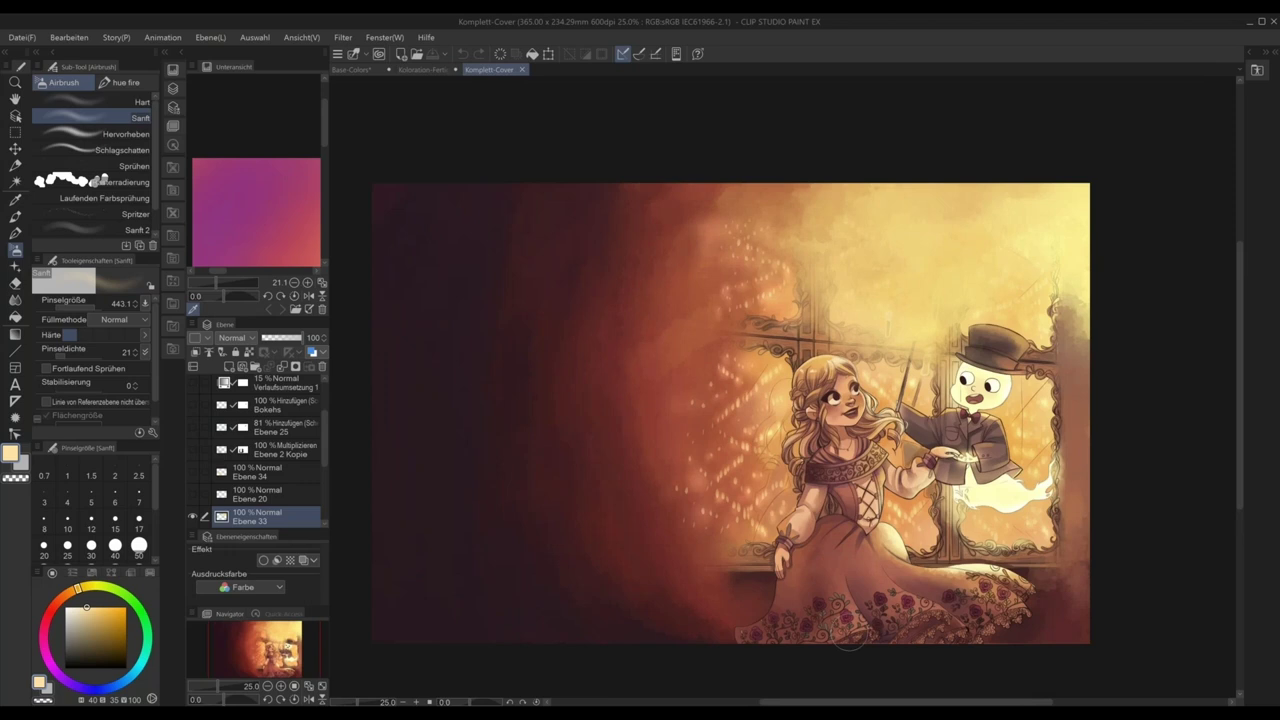
- Go through the KOLORATION and Lineart folders and the Ebene 12 layer near the end of the layer stack
drag(327, 440, 328, 513)
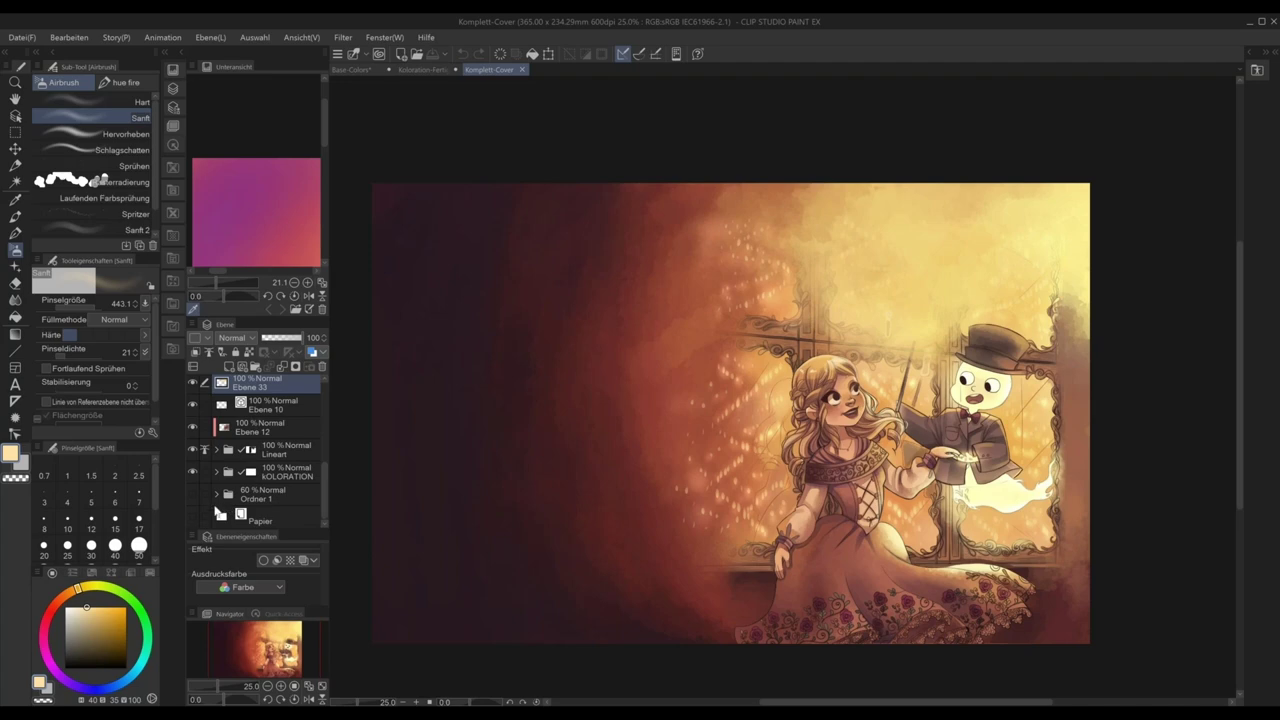
click(293, 475)
click(301, 449)
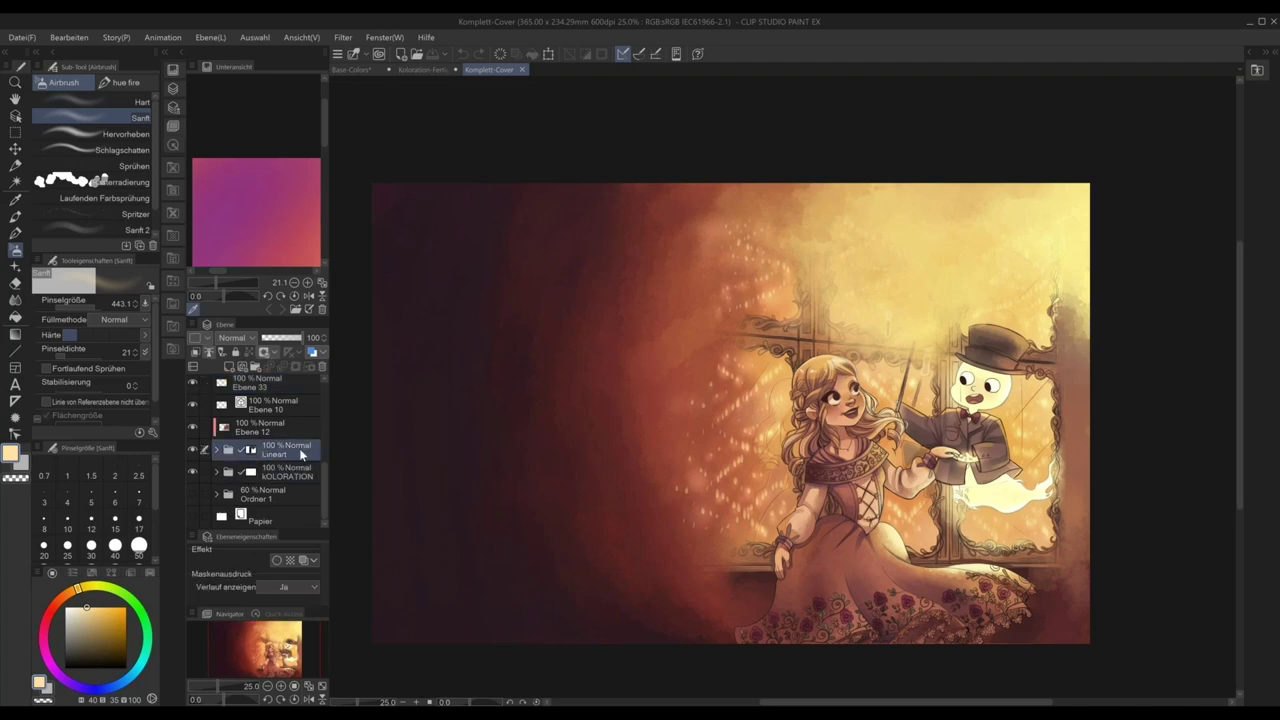
click(274, 436)
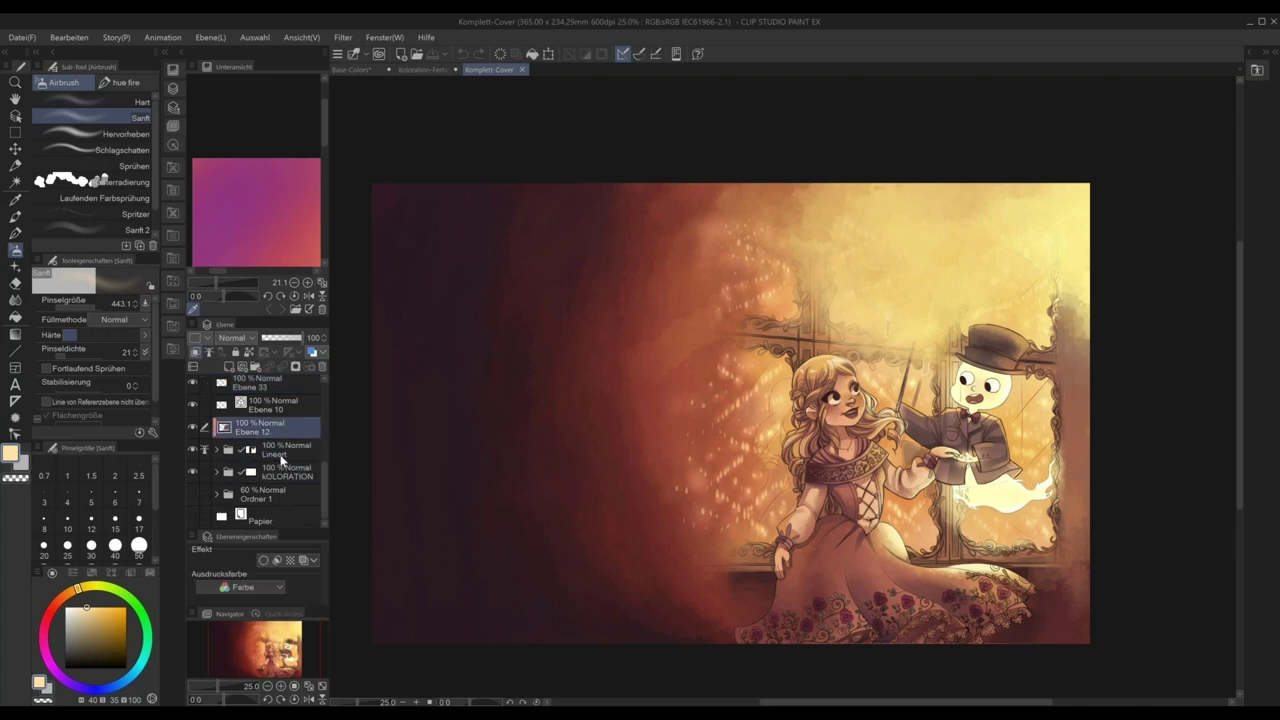
drag(322, 489, 324, 471)
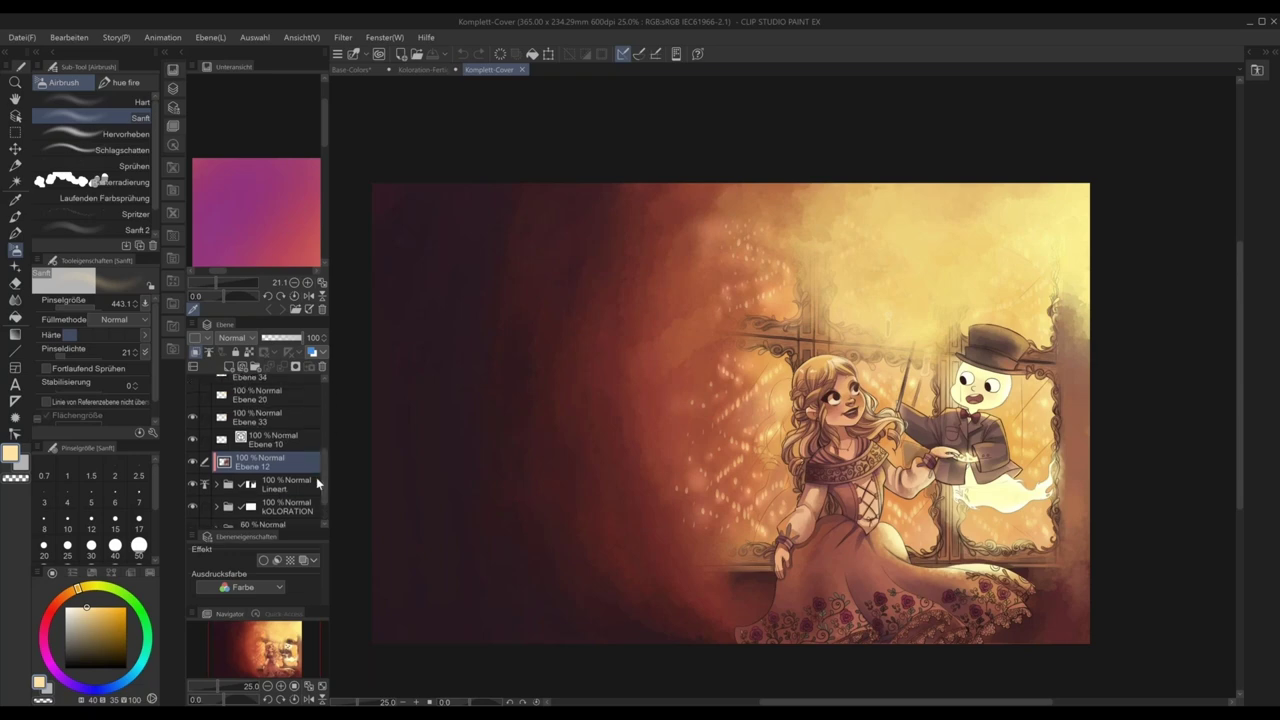
- Show the layers Ebene 20 and Ebene 34 above Ebene 33 in the cover file
key(ctrl+plus)
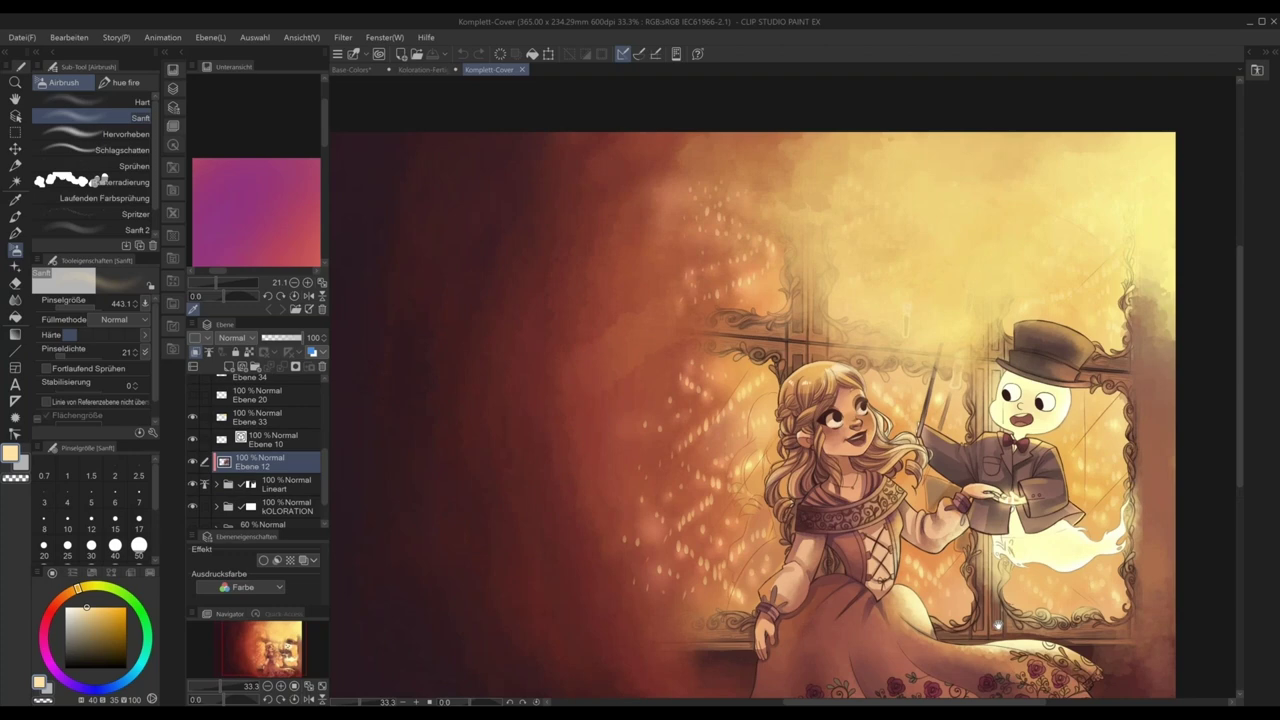
scroll(222, 415, up, 1)
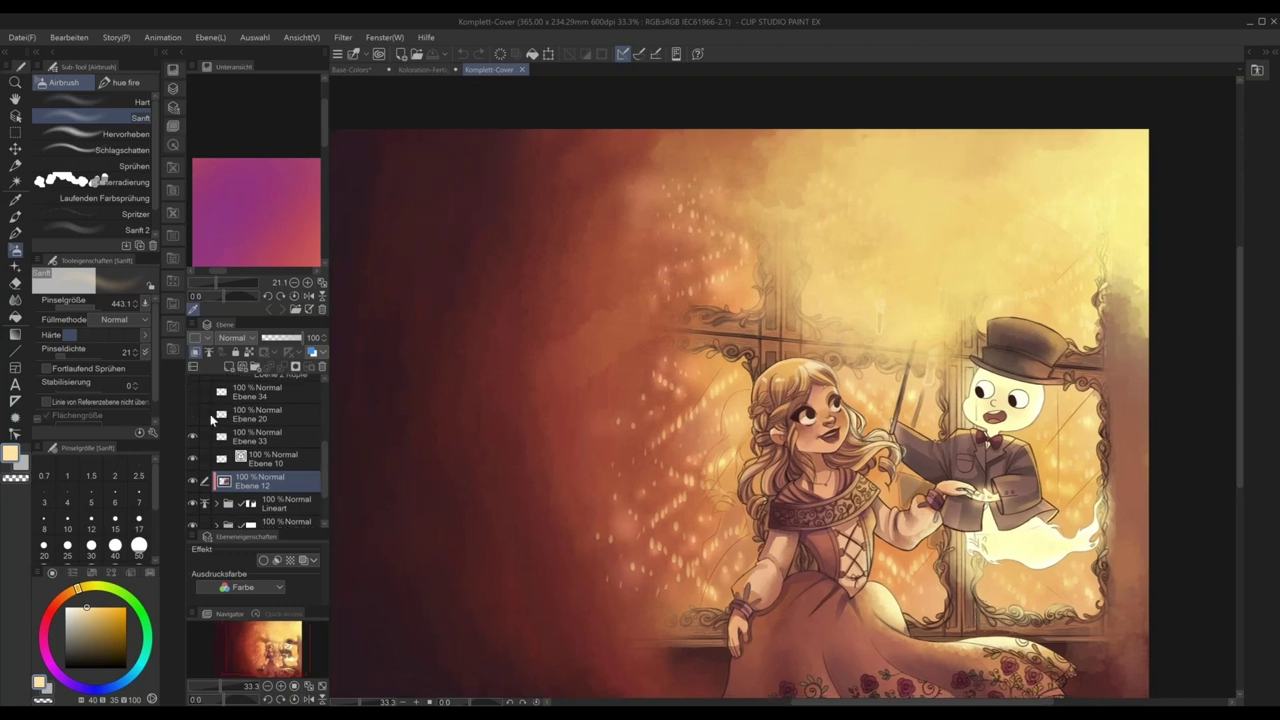
click(194, 415)
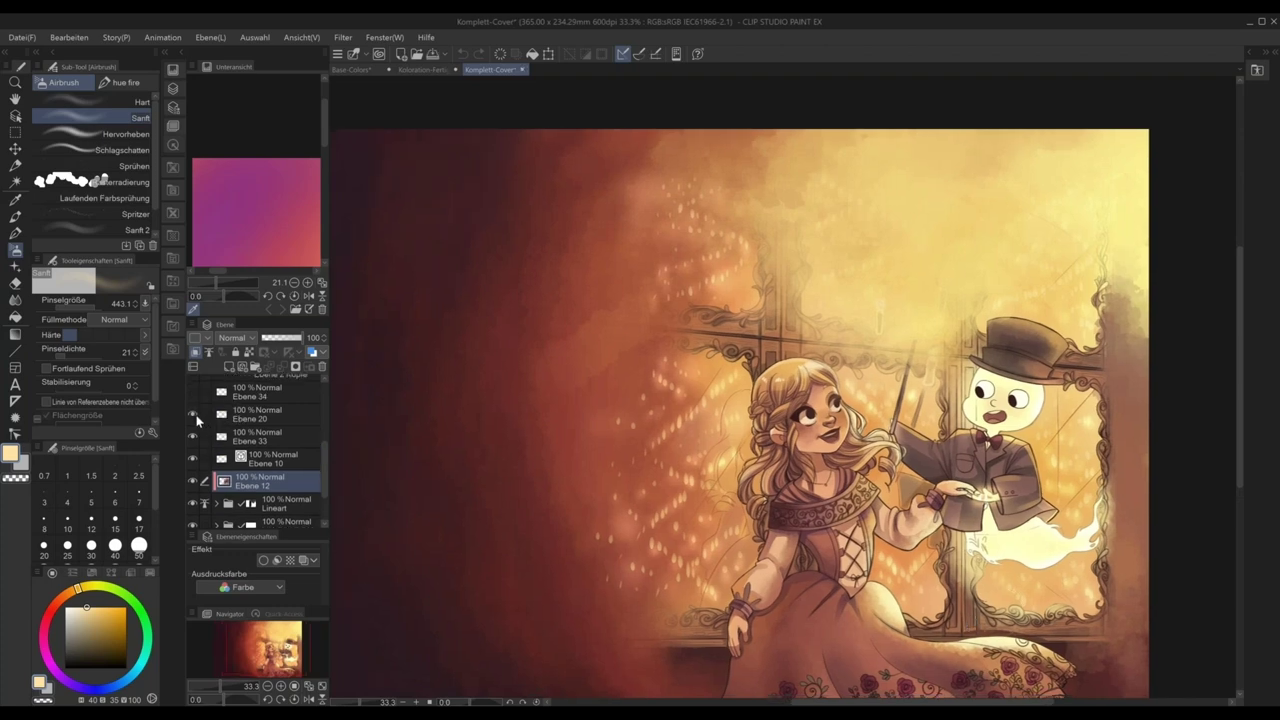
scroll(240, 435, up, 2)
drag(932, 609, 922, 512)
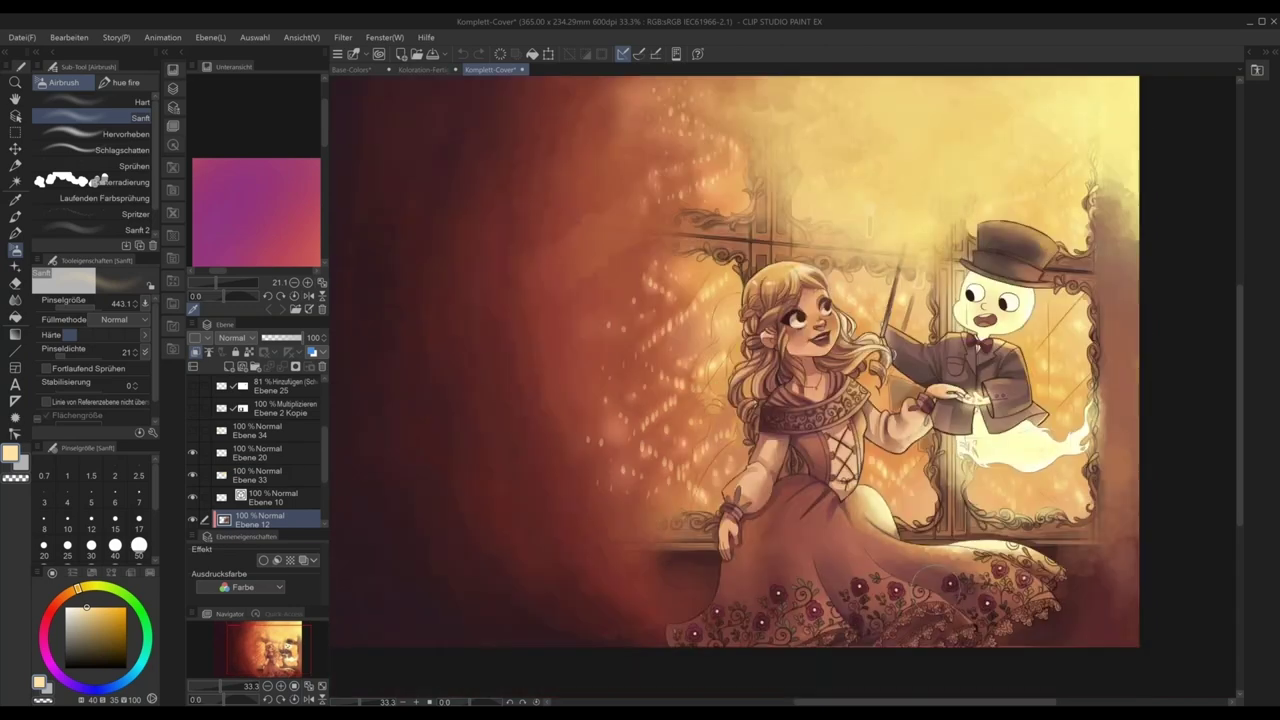
click(192, 430)
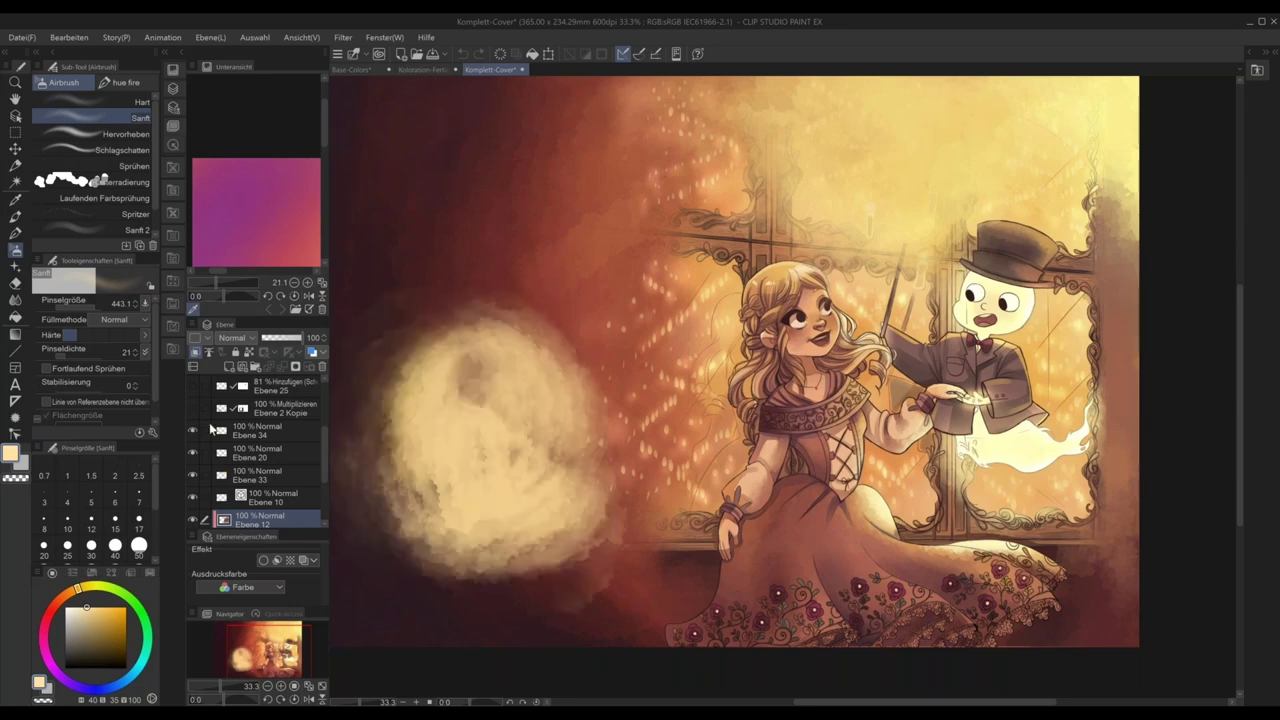
- Show the Multiplizieren layer Ebene 2 Kopie with the throne drawing, compare it on and off, and select it
key(ctrl+minus)
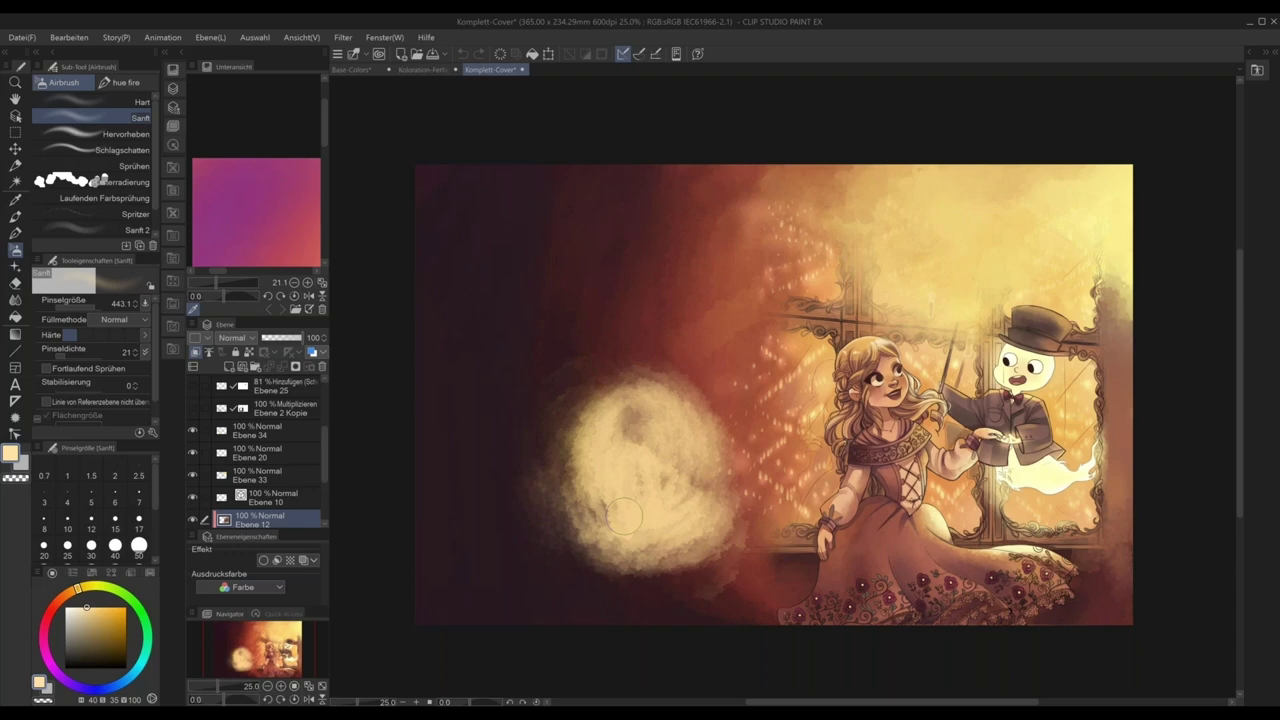
click(192, 408)
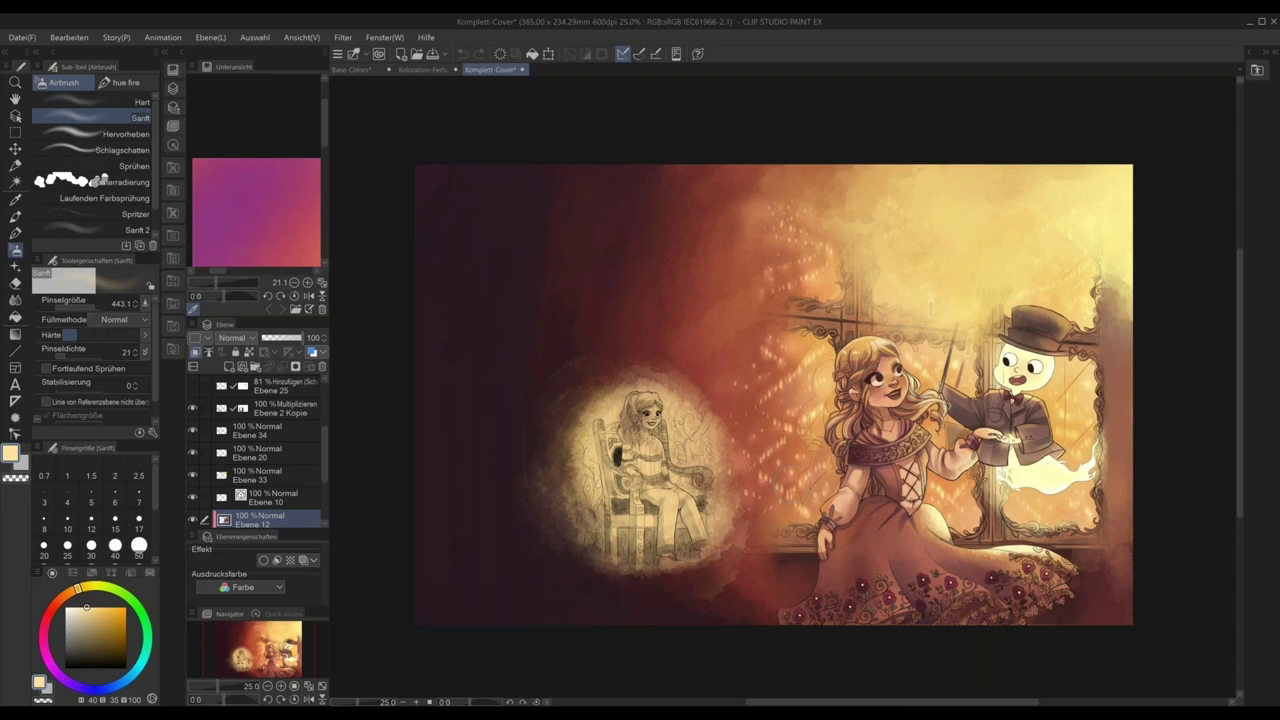
click(282, 427)
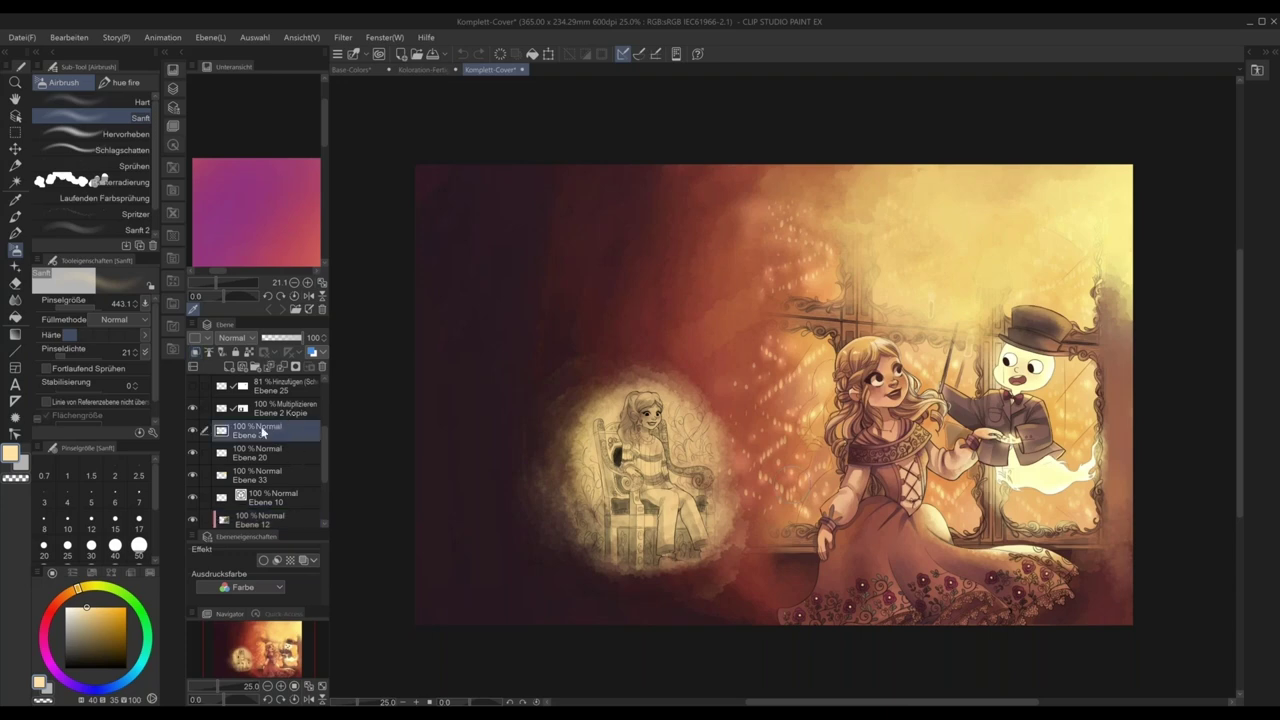
click(193, 408)
click(193, 408)
click(285, 410)
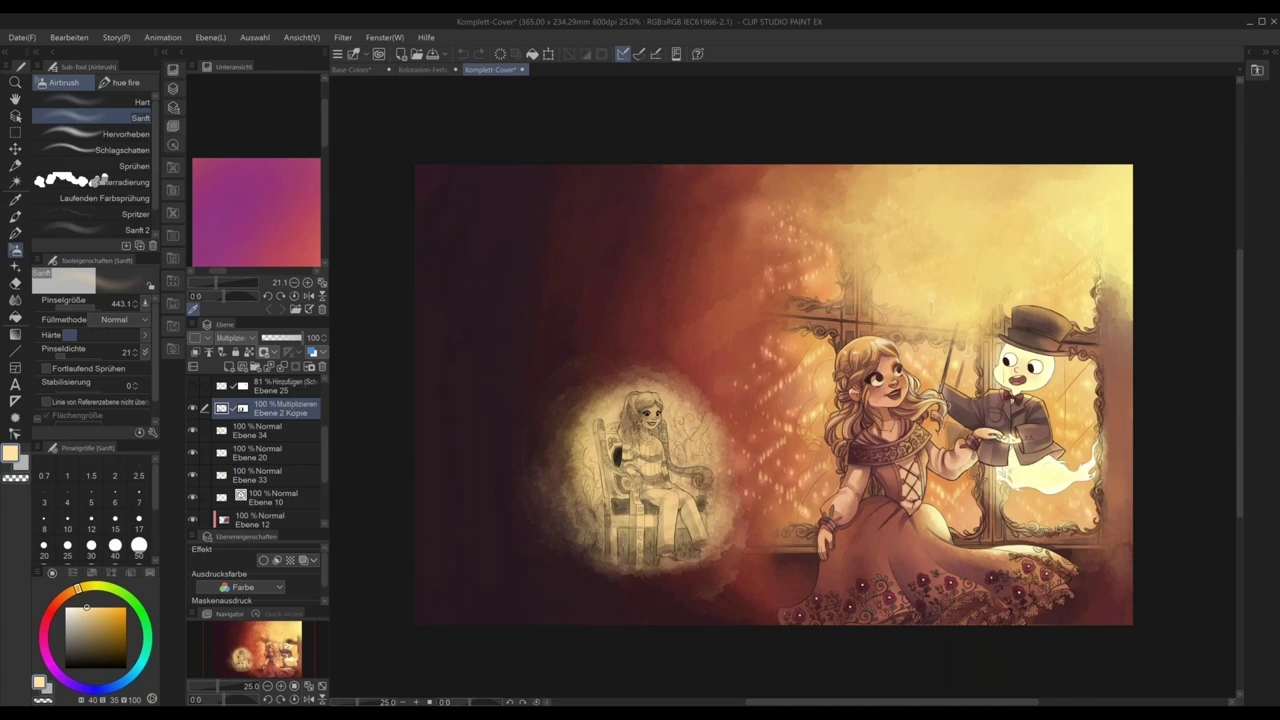
- Disable the layer mask of Ebene 2 Kopie to inspect the unmasked throne drawing, and enable the mask again
right_click(243, 408)
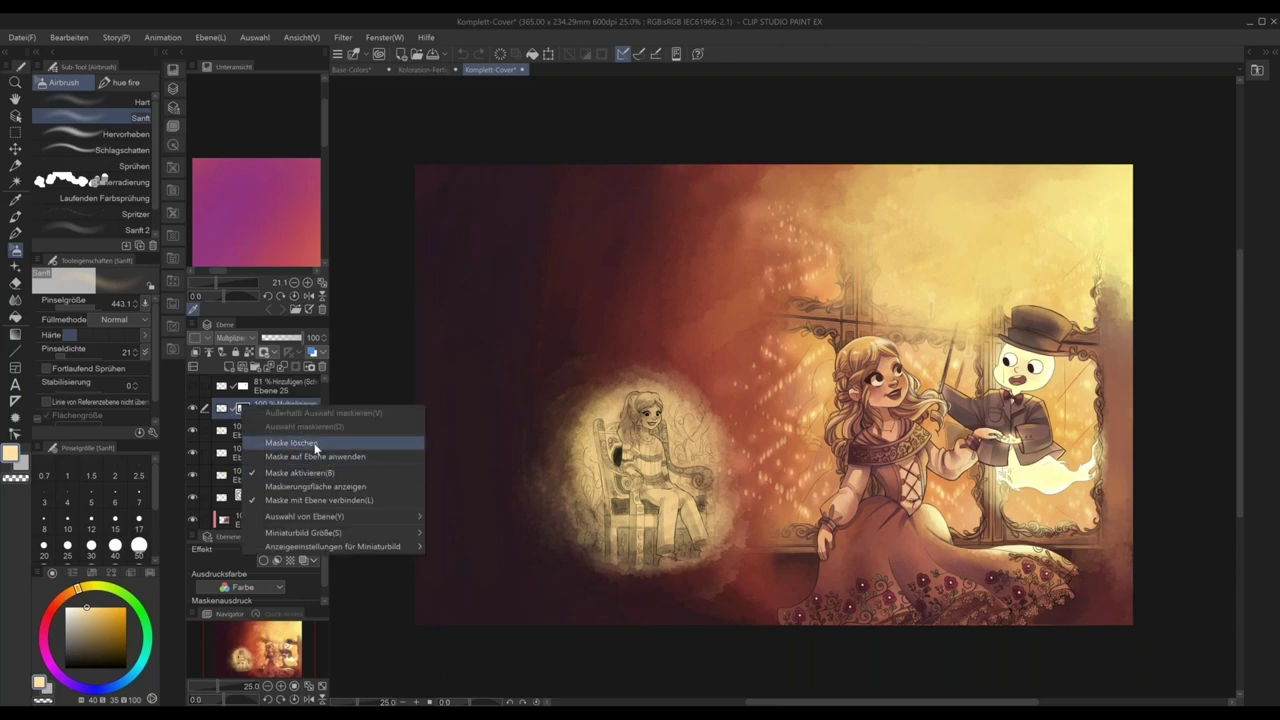
click(316, 472)
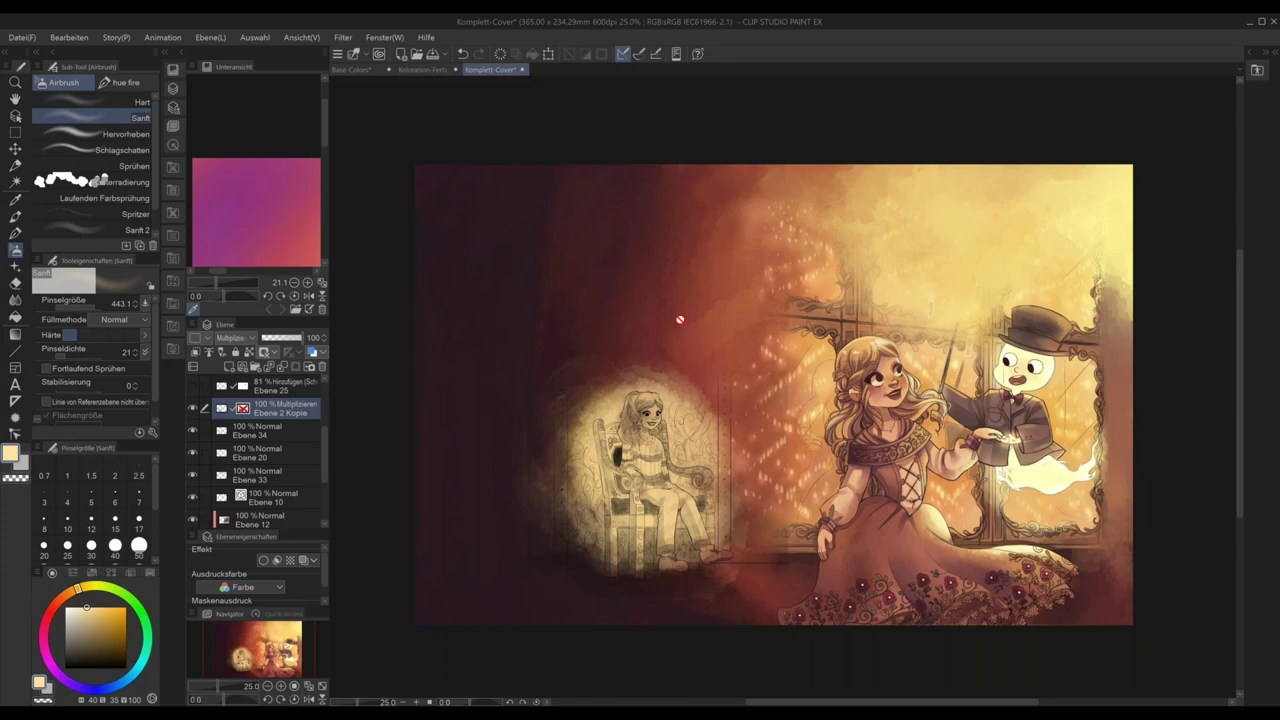
scroll(680, 319, up, 2)
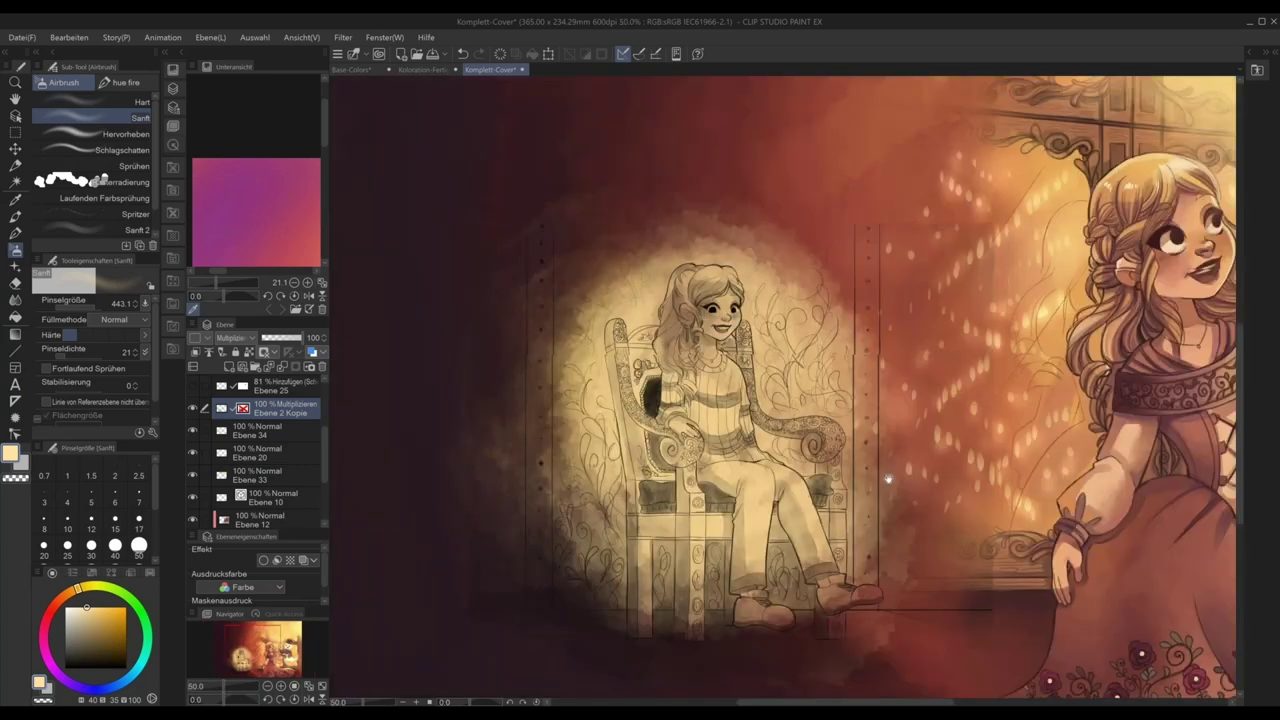
right_click(243, 408)
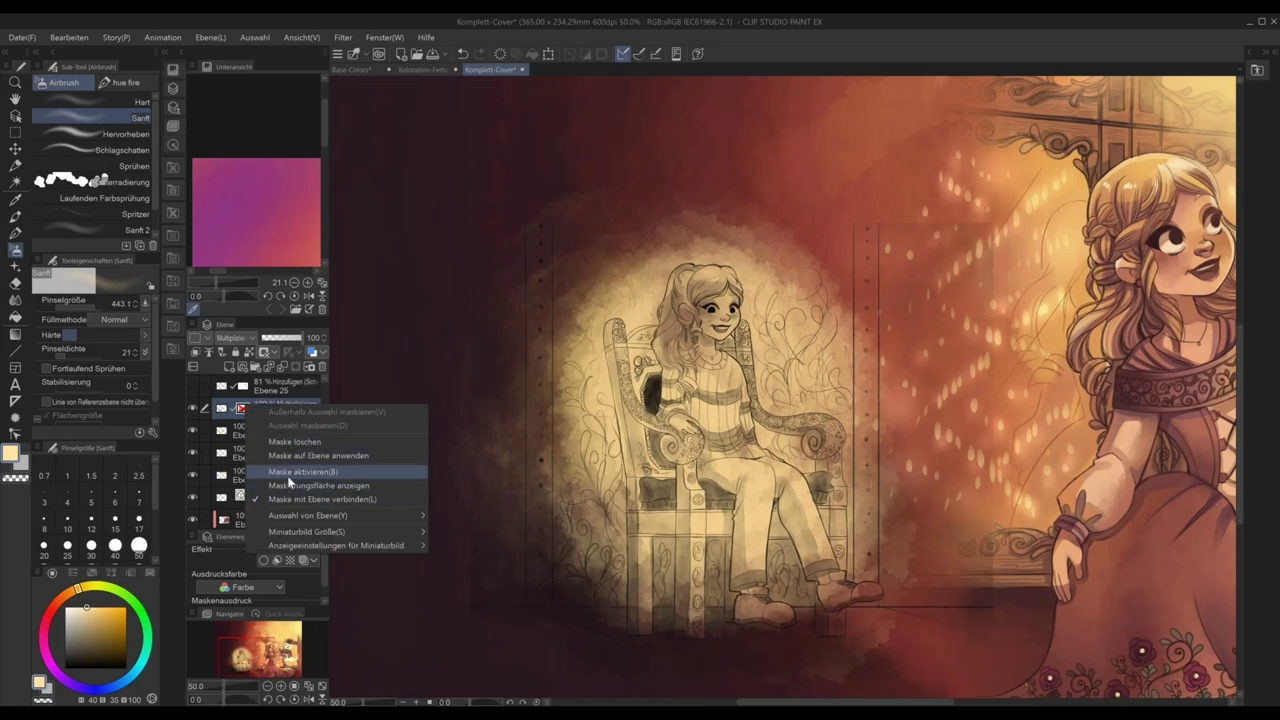
click(289, 479)
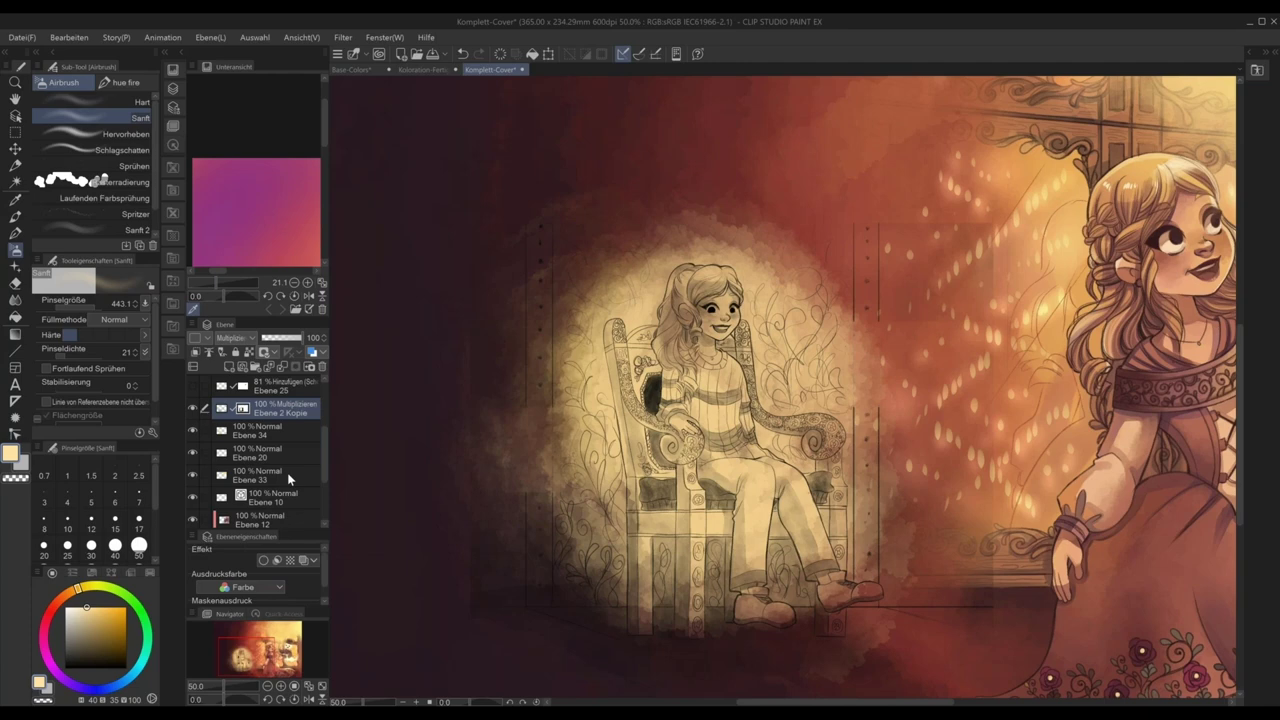
- Show and select the 81 % Hinzufügen glow layer Ebene 25 around the girl and the ghost
key(ctrl+minus)
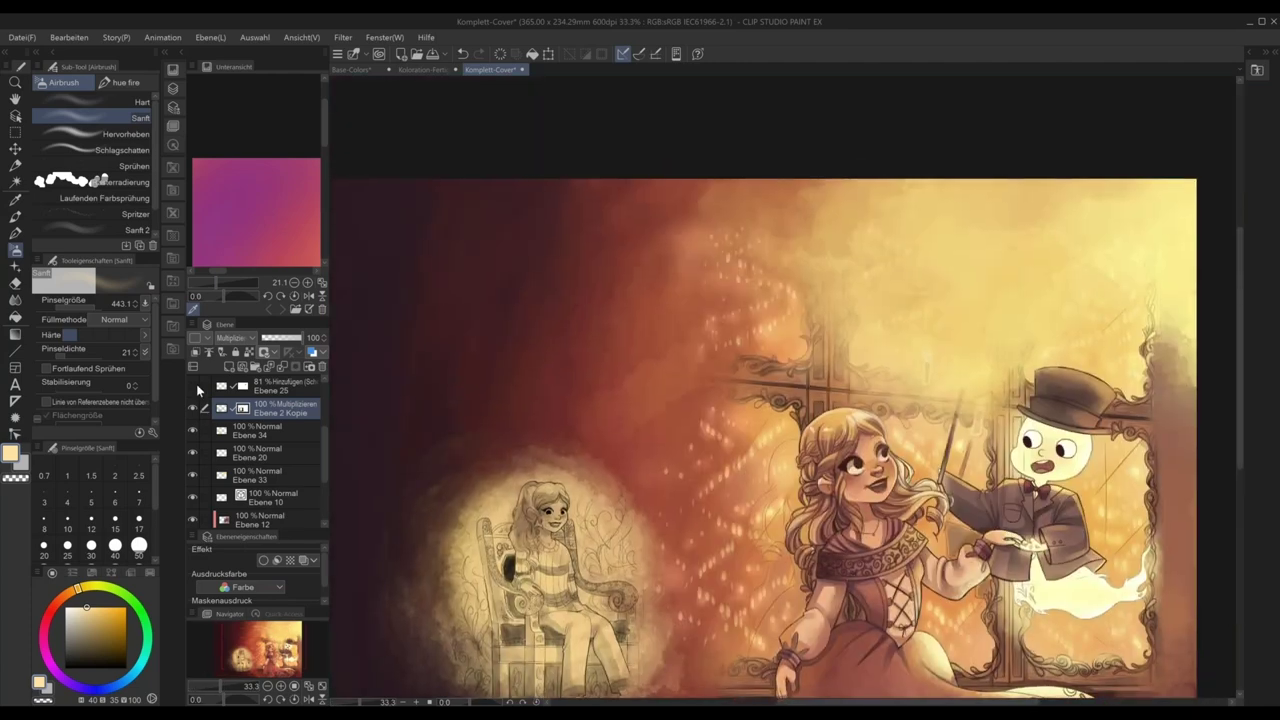
scroll(318, 439, up, 1)
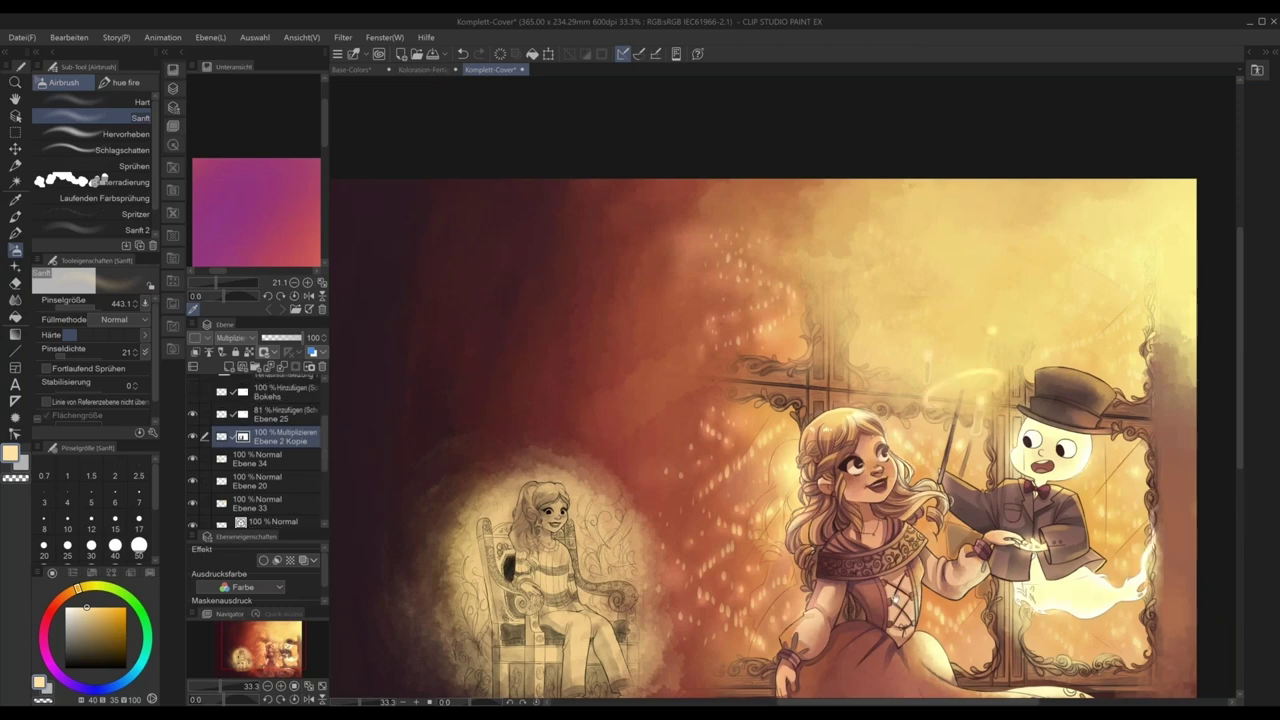
drag(894, 600, 719, 478)
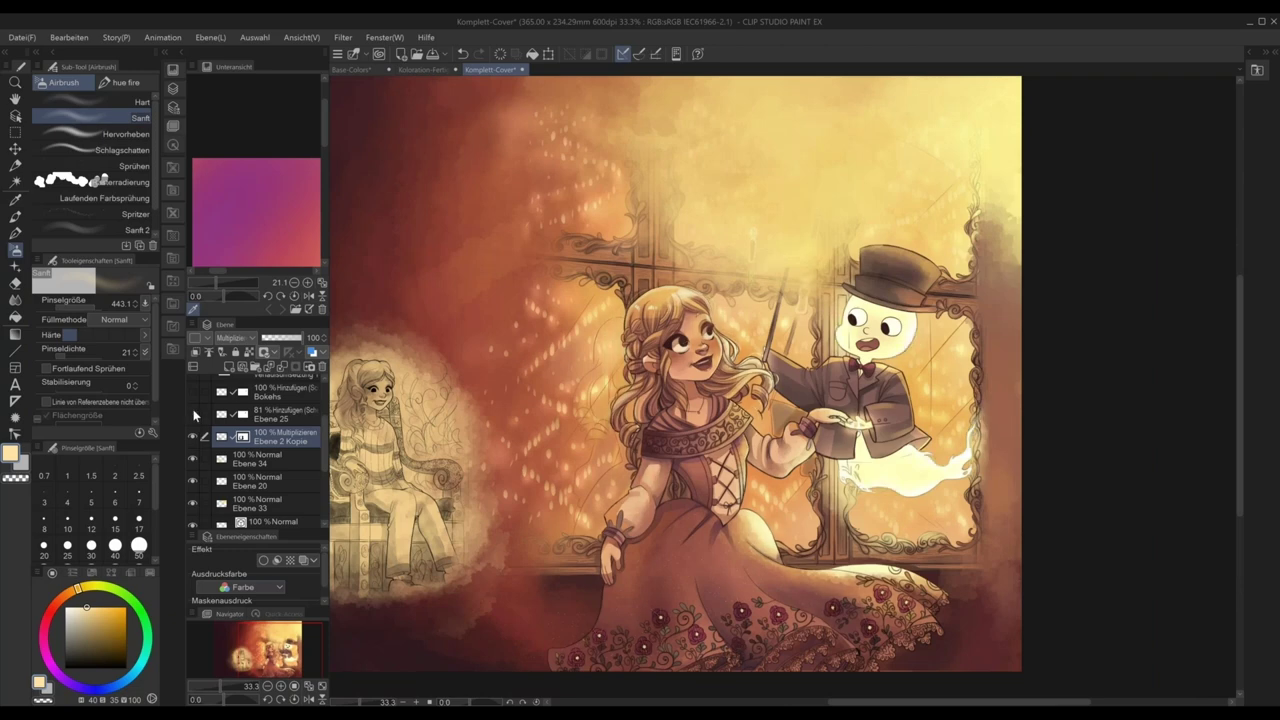
click(193, 414)
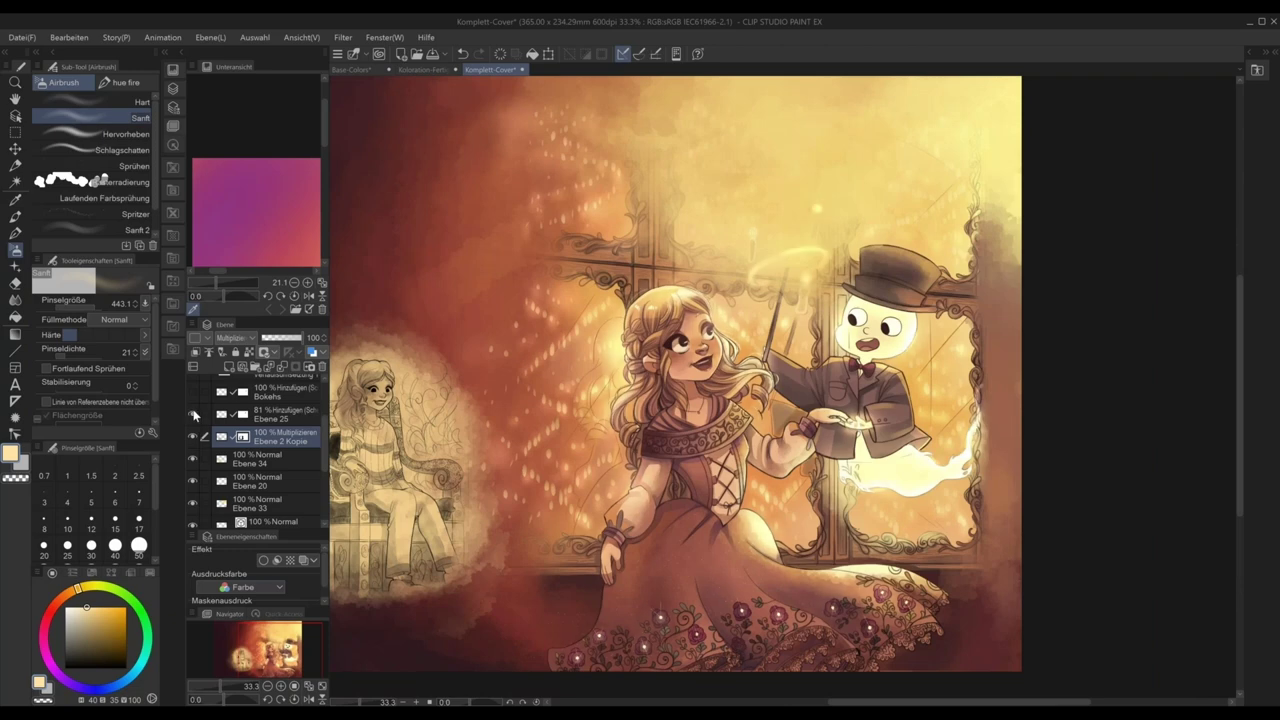
click(290, 414)
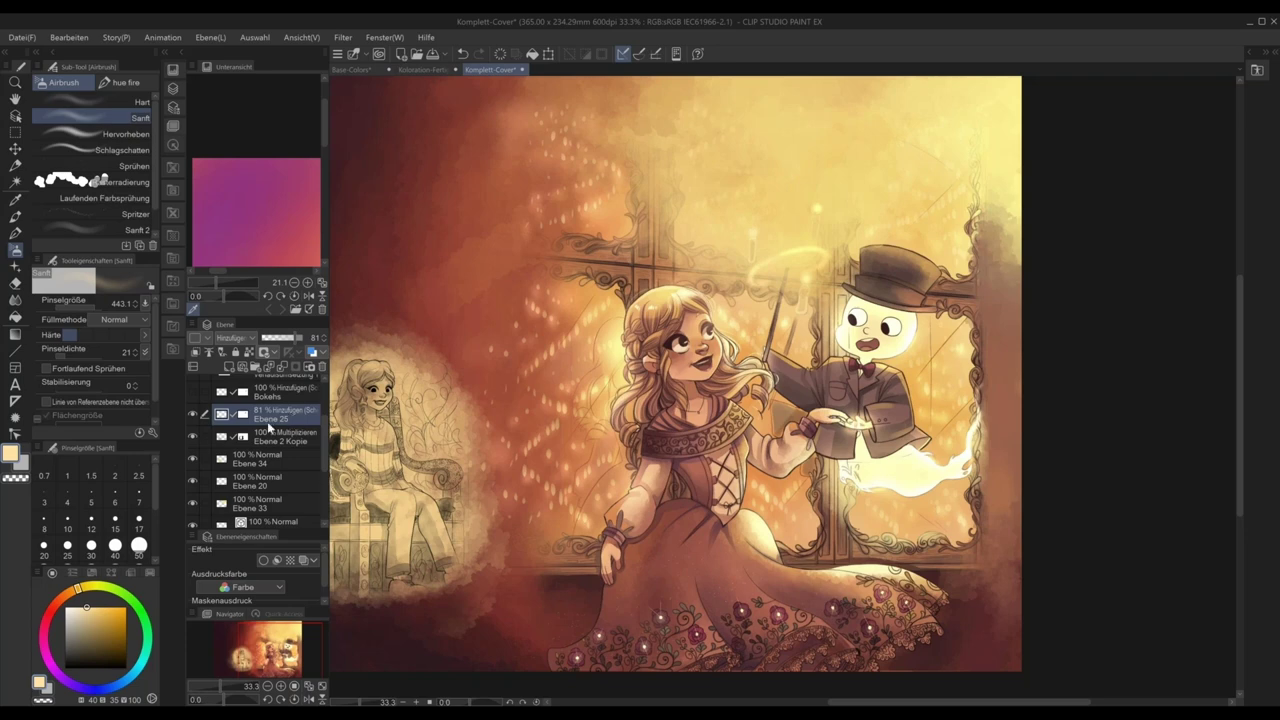
- Compare the illustration with and without the glow layer Ebene 25
click(196, 414)
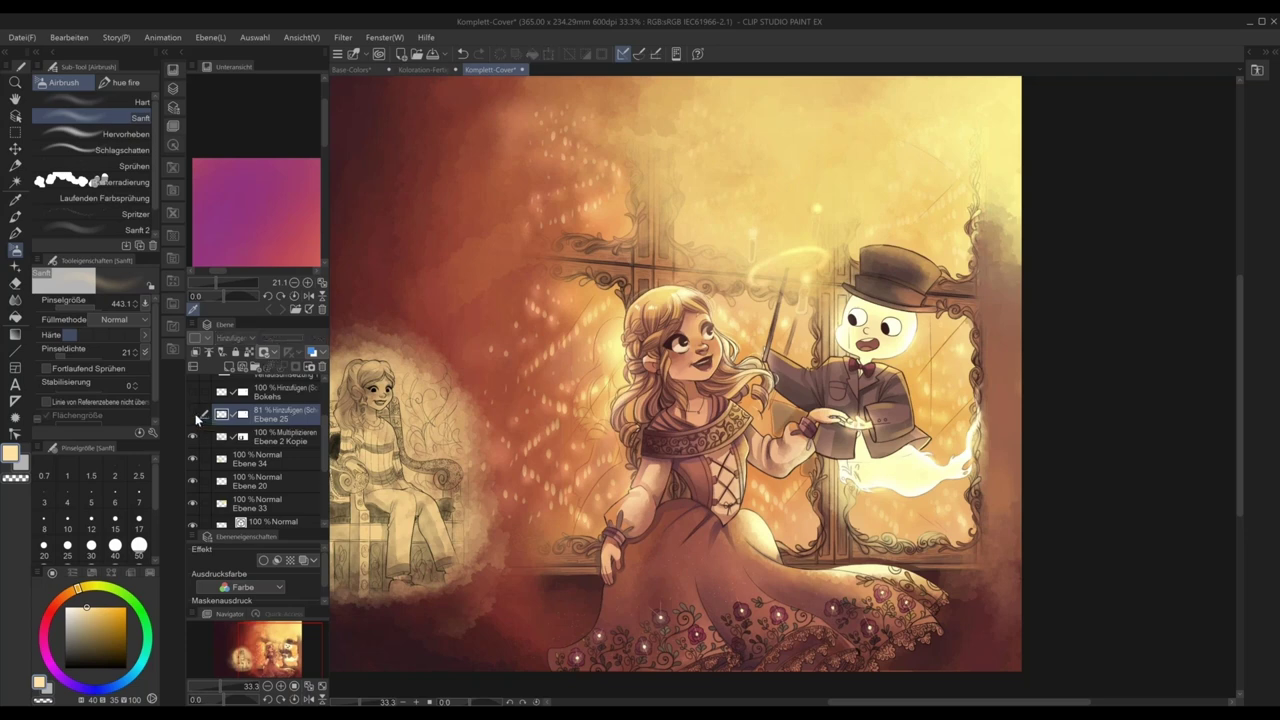
click(196, 414)
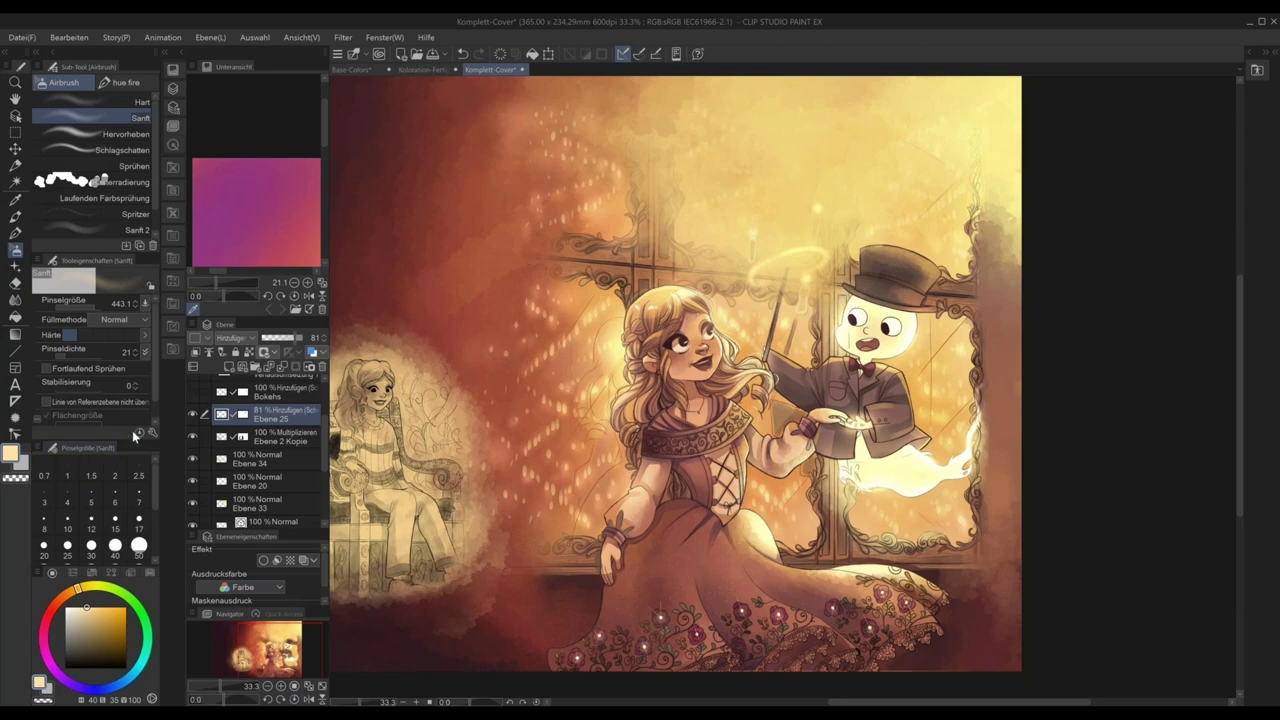
click(191, 410)
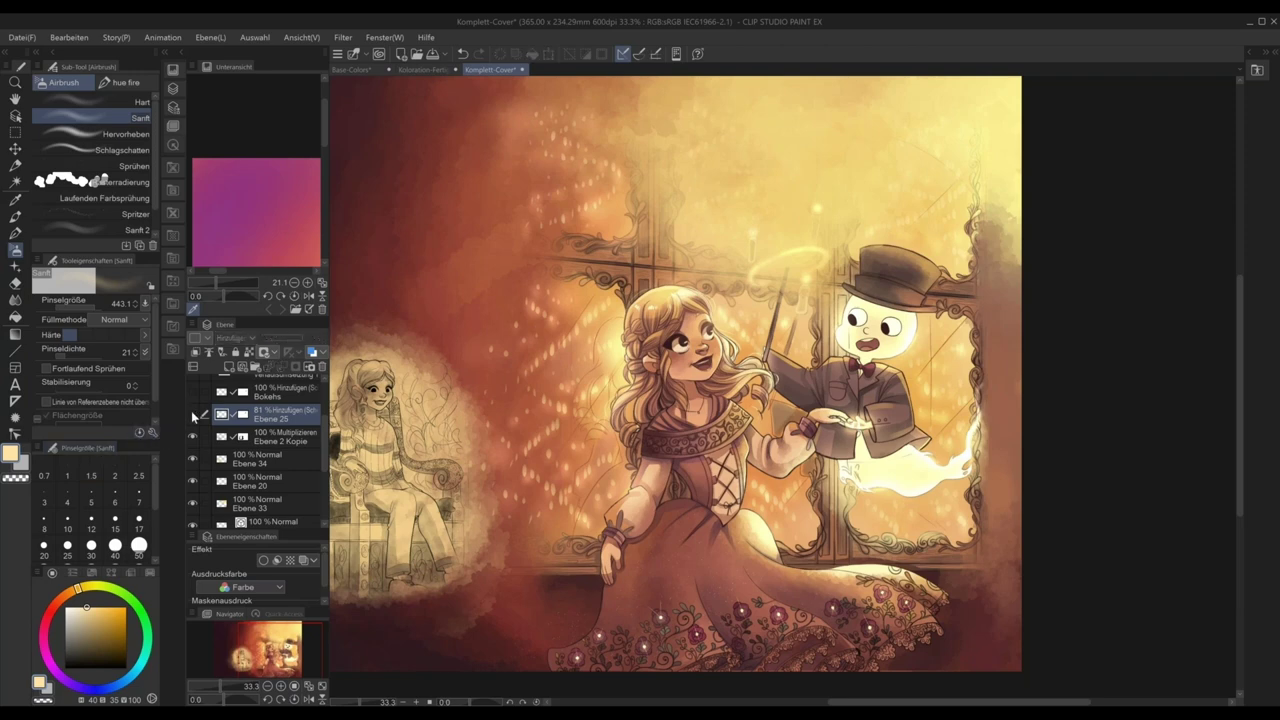
click(191, 410)
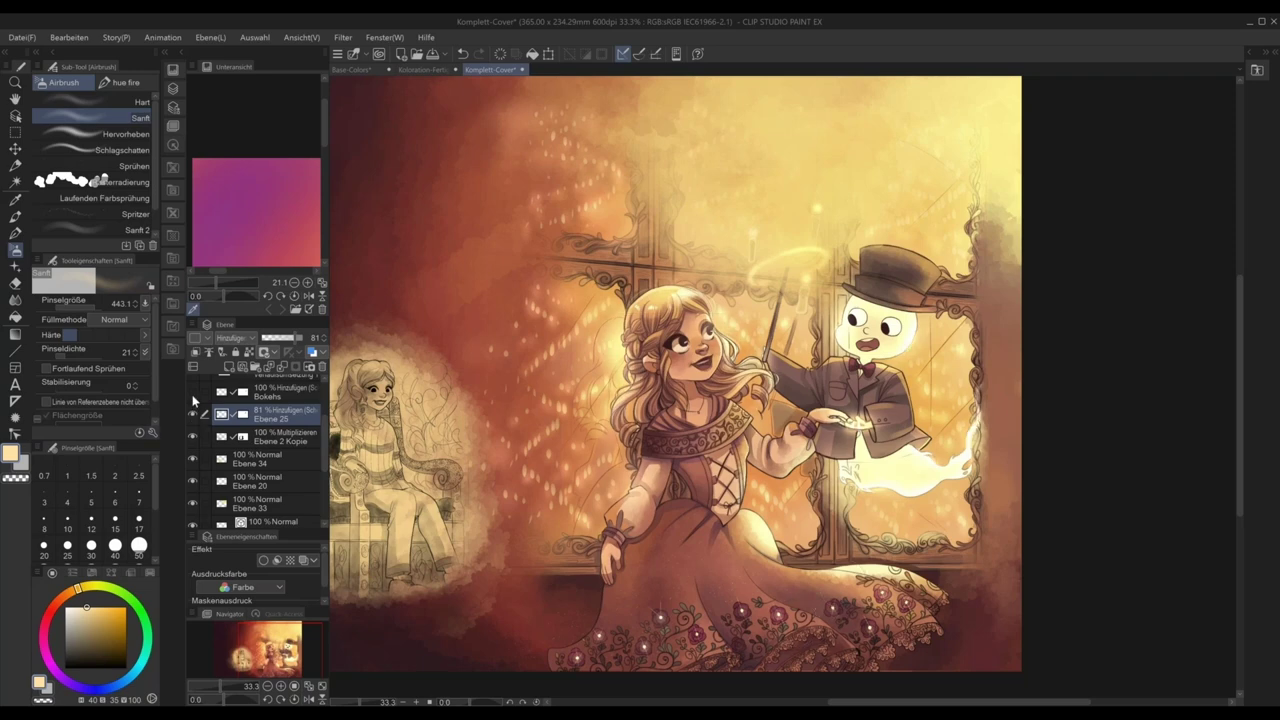
- Show the Hinzufügen layer Bokehs and make it the active layer
click(197, 391)
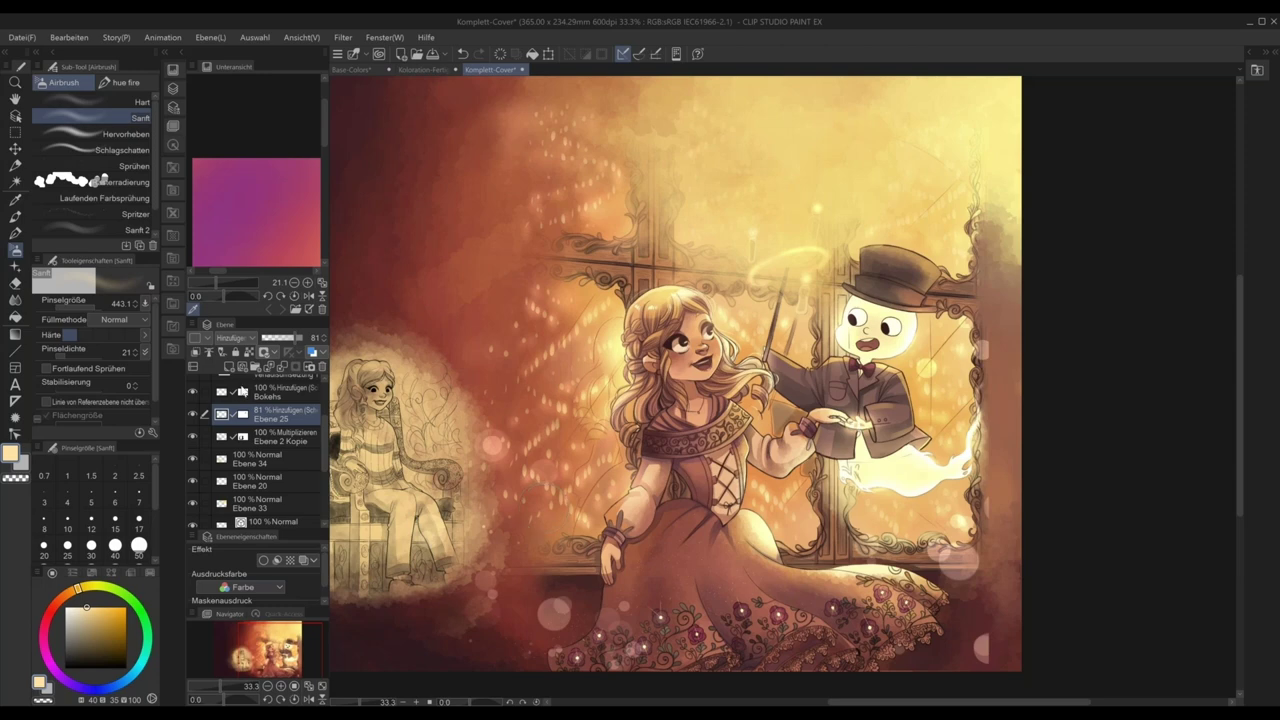
scroll(205, 447, up, 3)
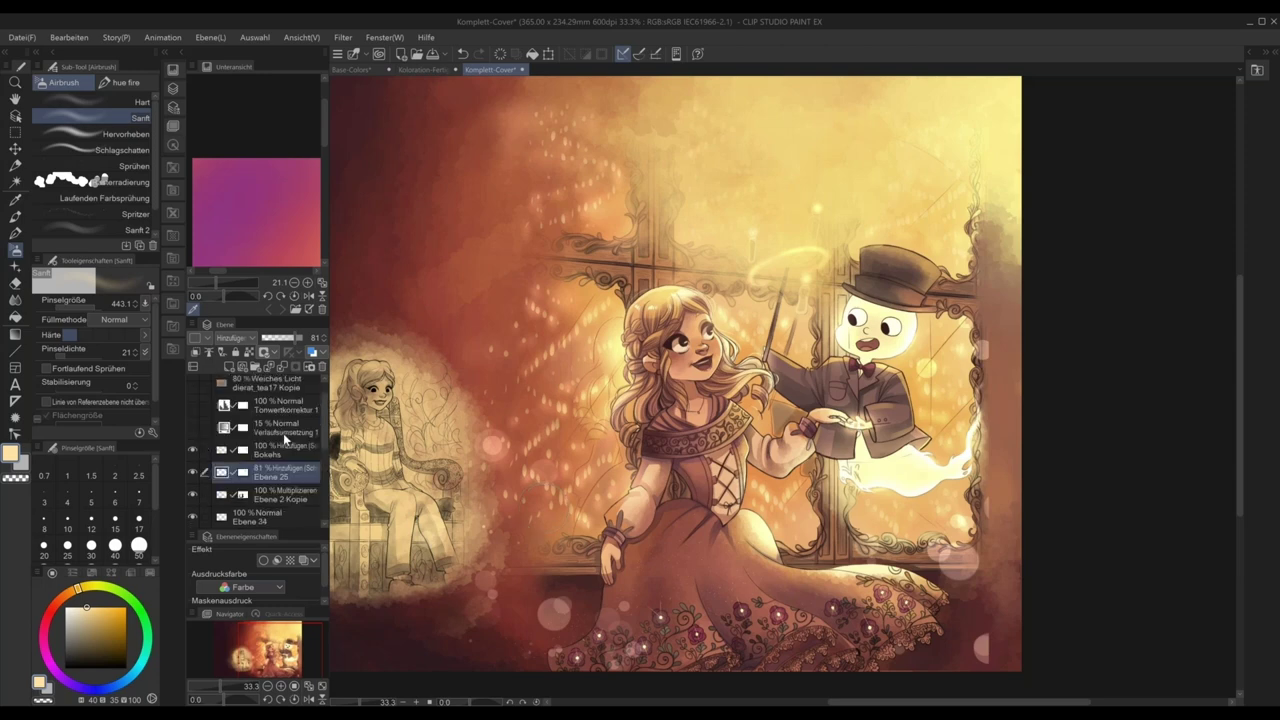
click(283, 433)
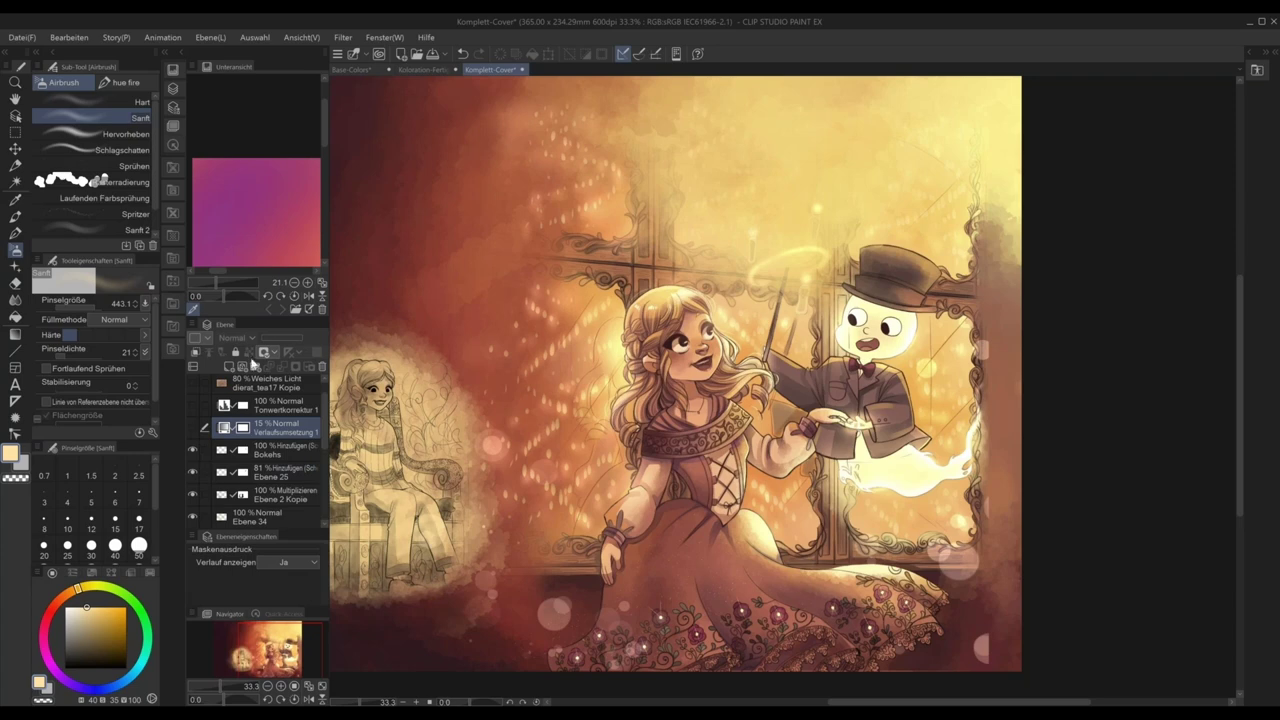
click(302, 457)
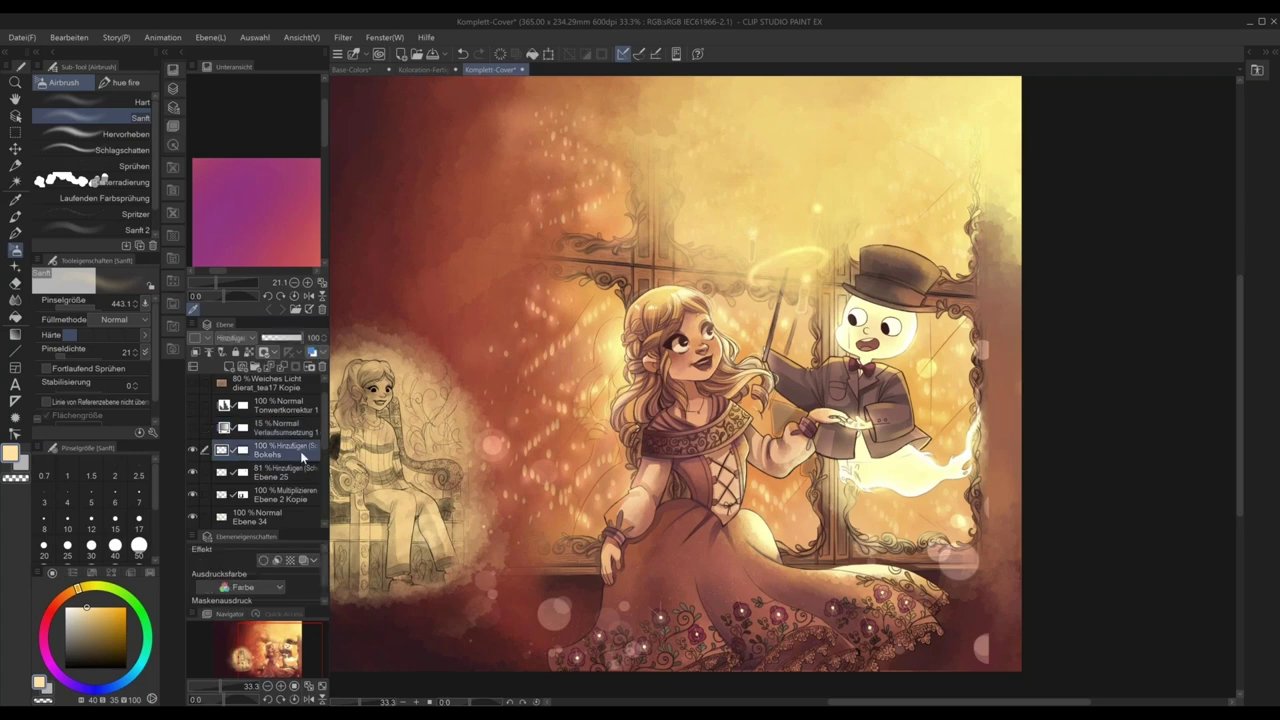
- Add a Verlaufsumsetzung correction layer above Bokehs with the Himmel gradient Sonnenuntergang (lila) and set its opacity to 15 %
key(ctrl+minus)
drag(912, 568, 1028, 602)
click(212, 38)
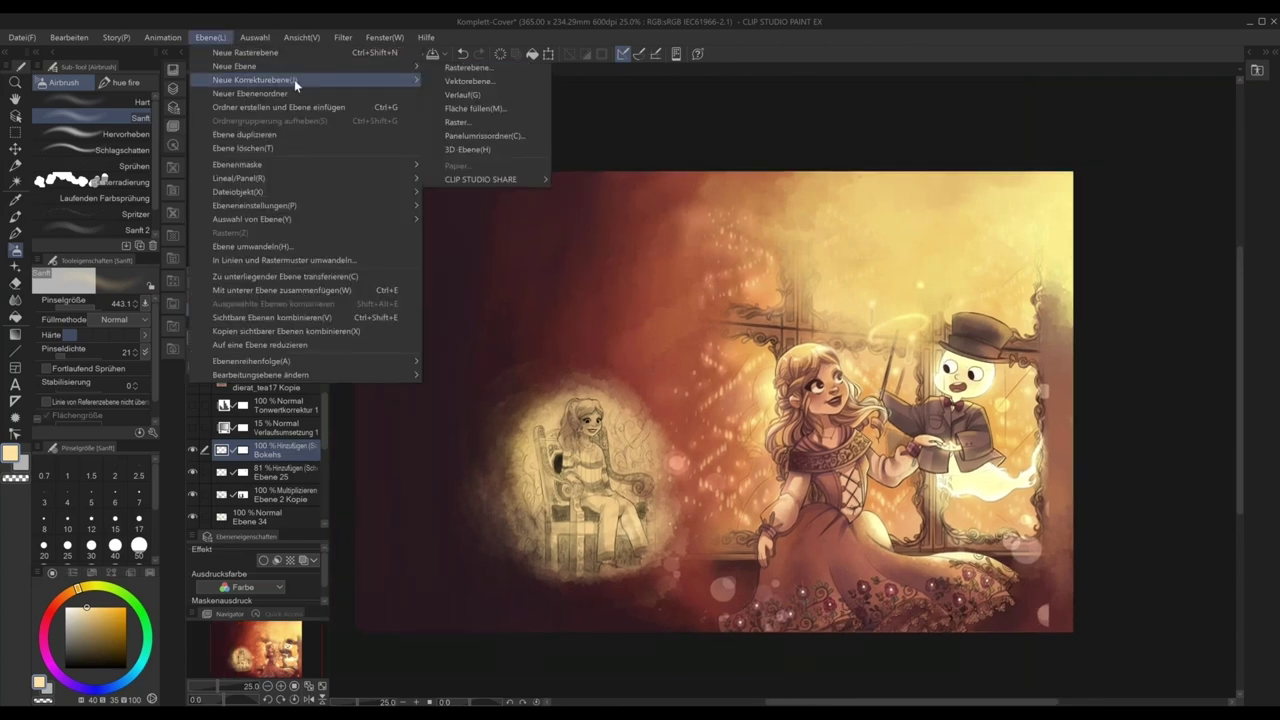
mouse_move(300, 79)
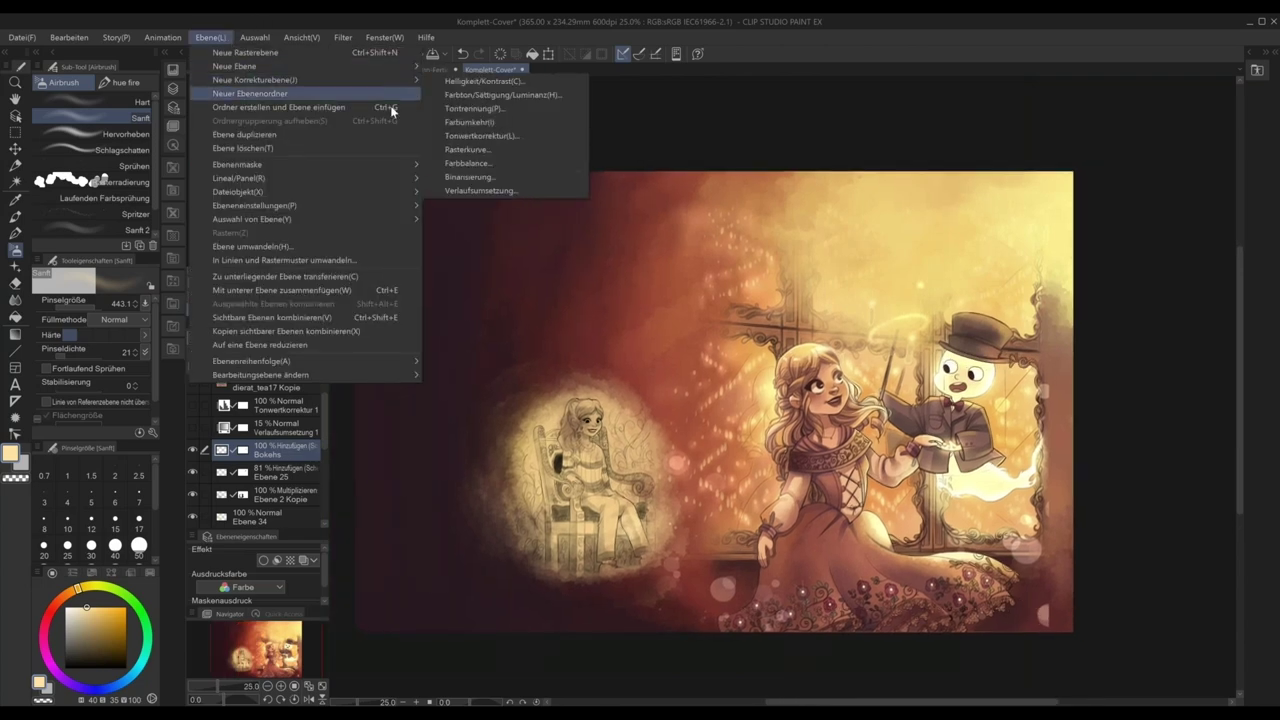
click(522, 188)
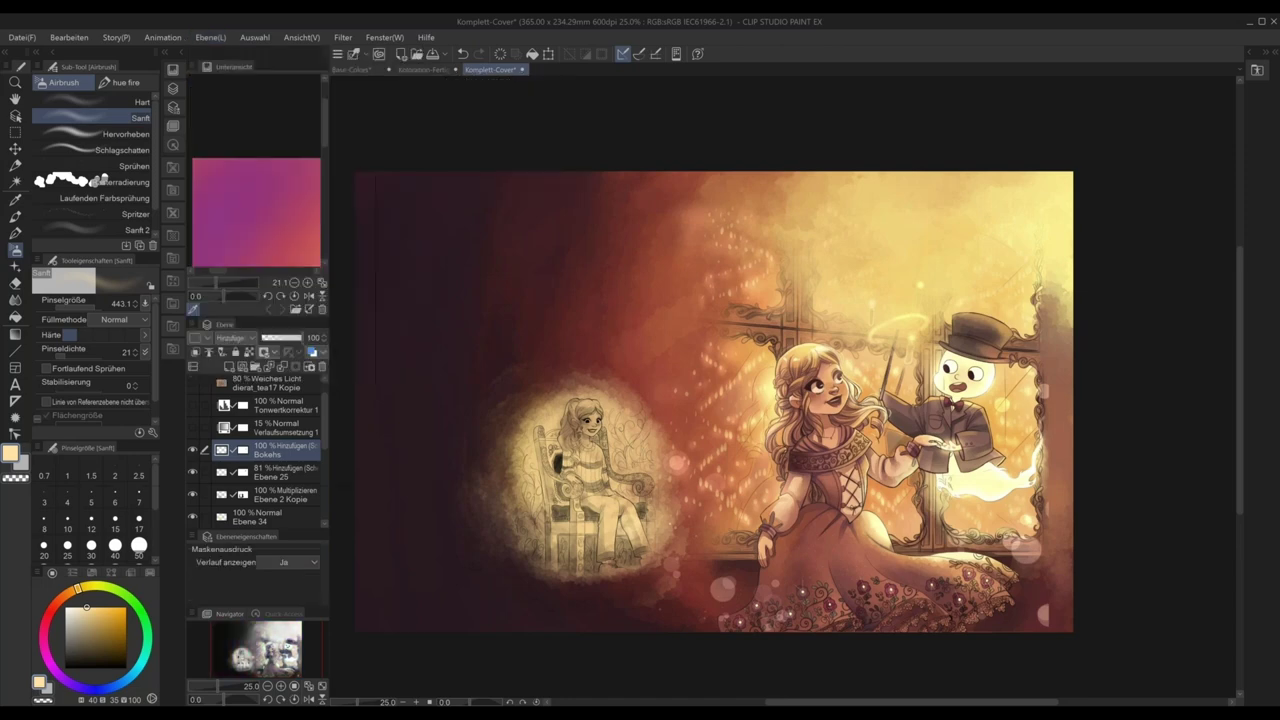
double_click(141, 418)
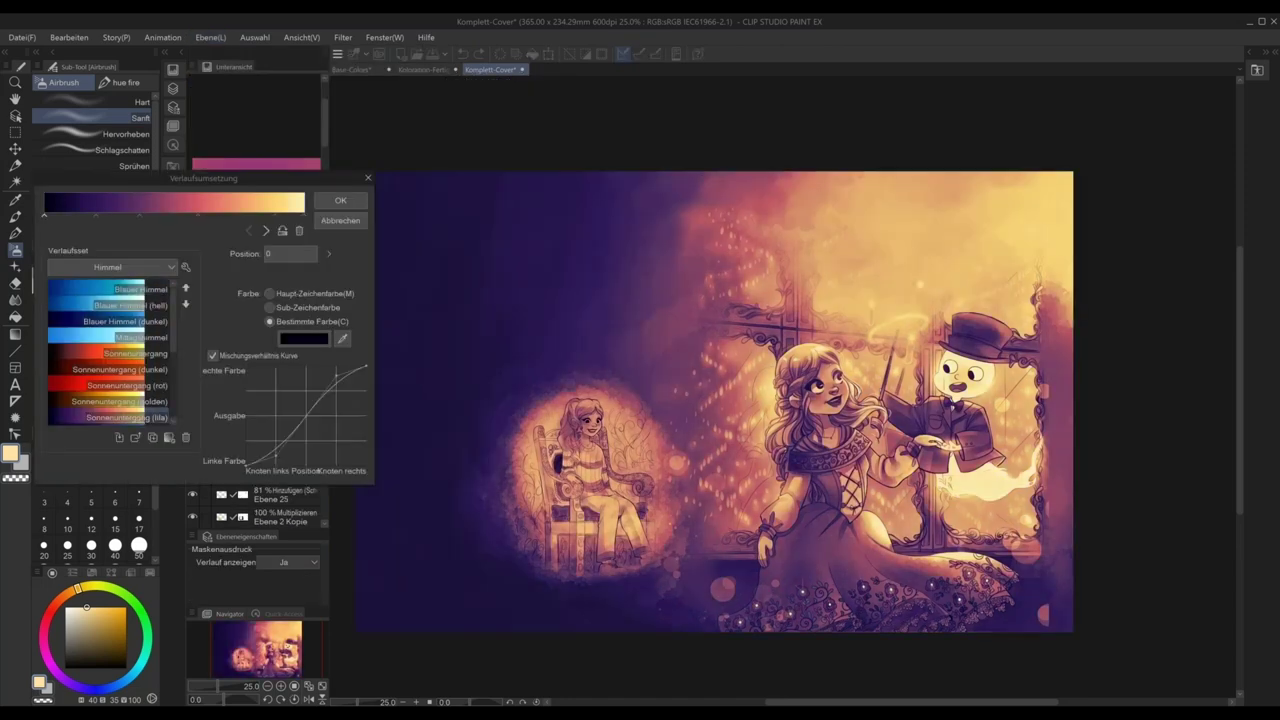
scroll(125, 370, down, 3)
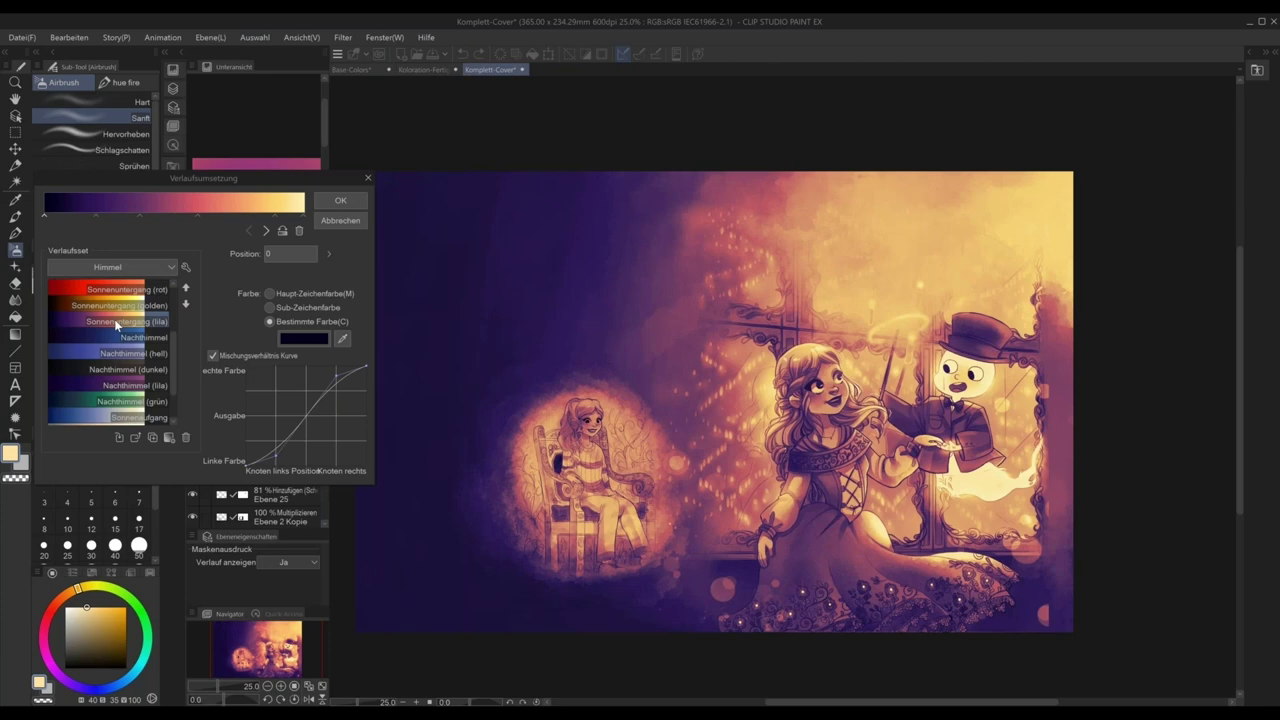
click(341, 201)
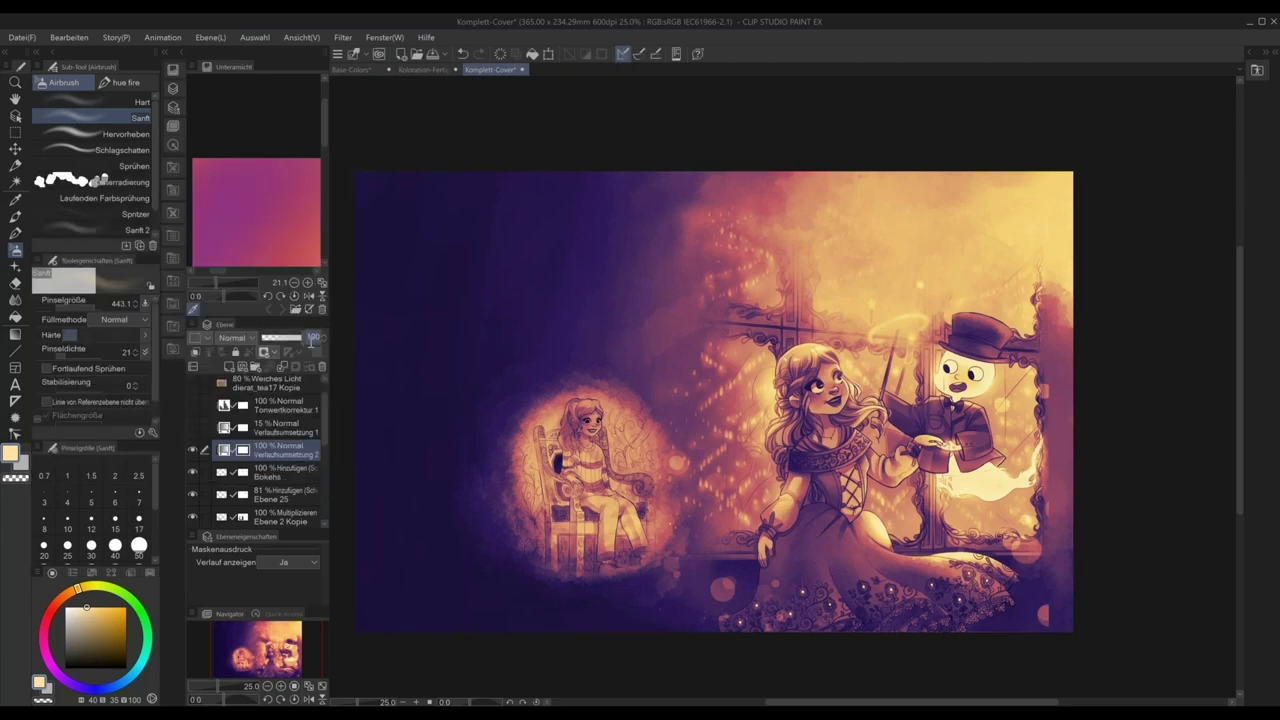
text(15)
key(Return)
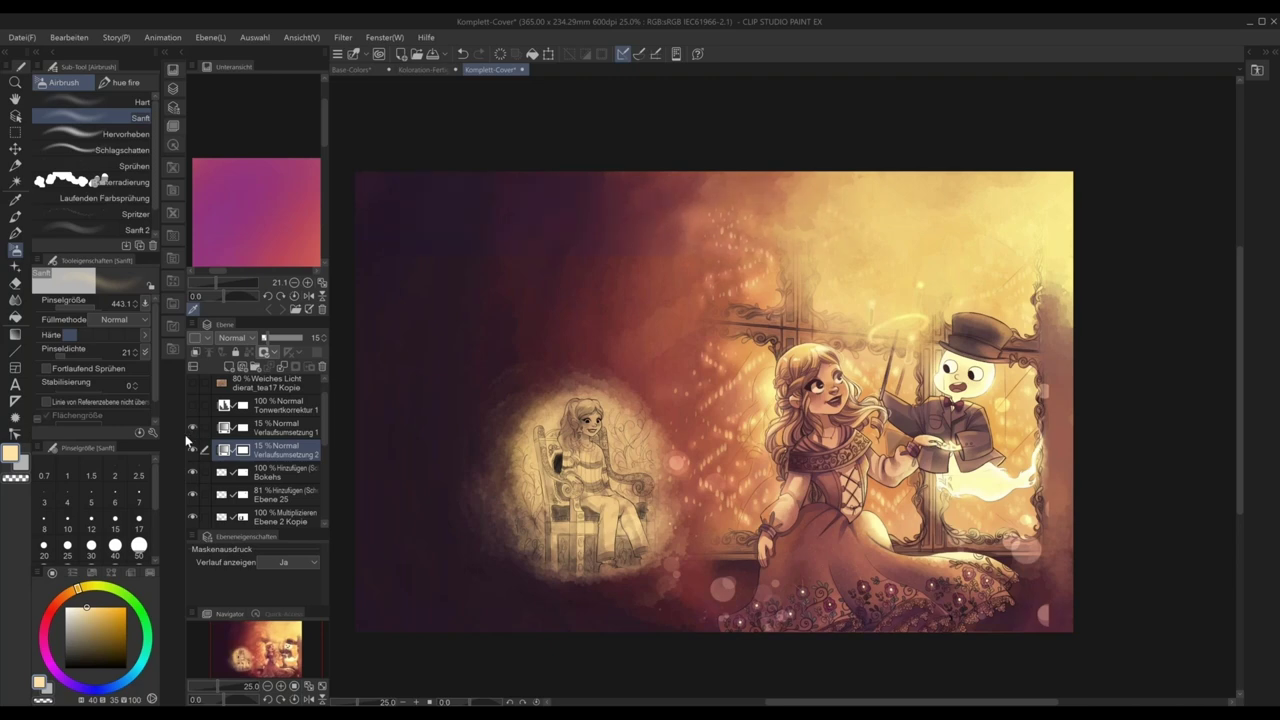
- Show the correction layers Verlaufsumsetzung 1 and Tonwertkorrektur 1, and make Tonwertkorrektur 1 the active layer
click(296, 427)
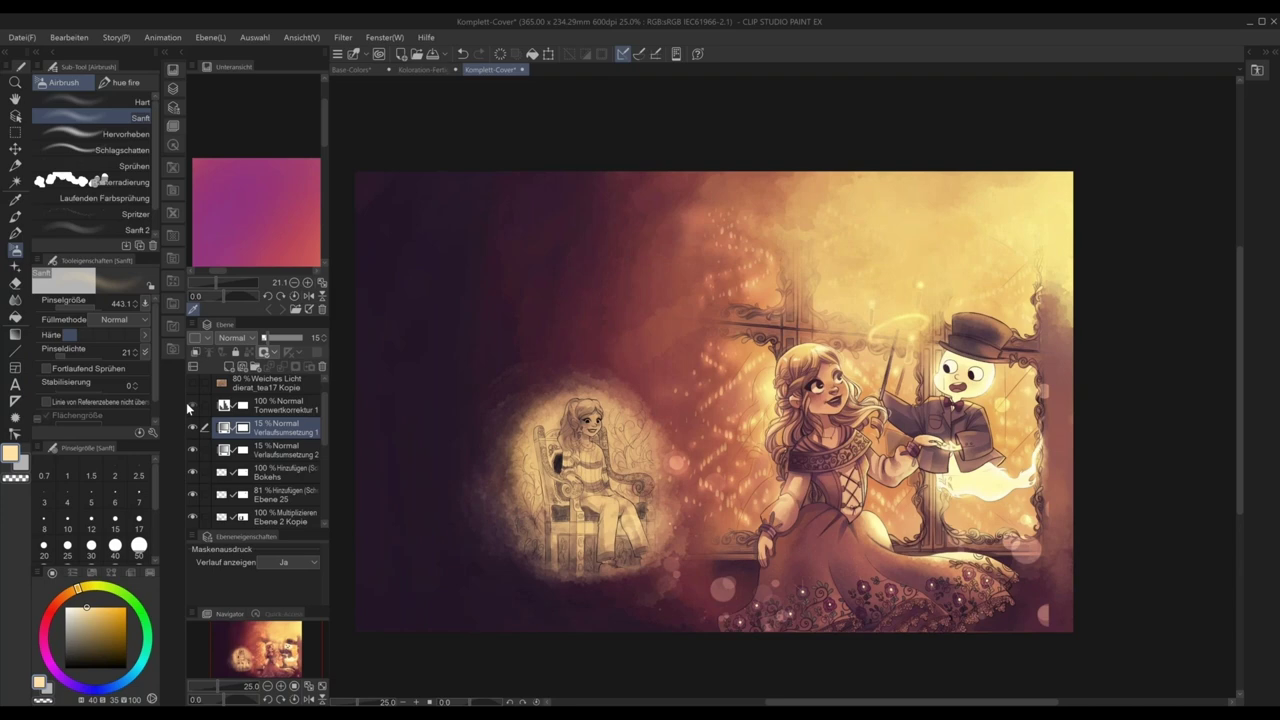
click(268, 408)
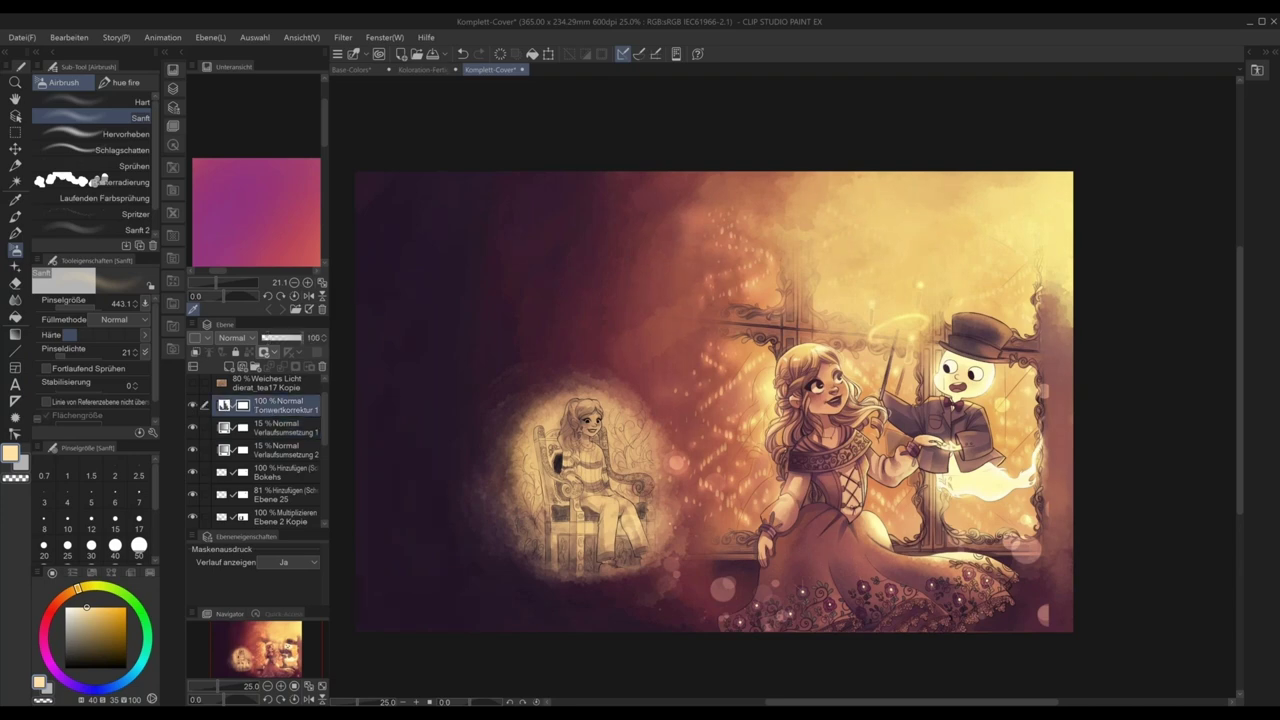
click(210, 37)
mouse_move(304, 77)
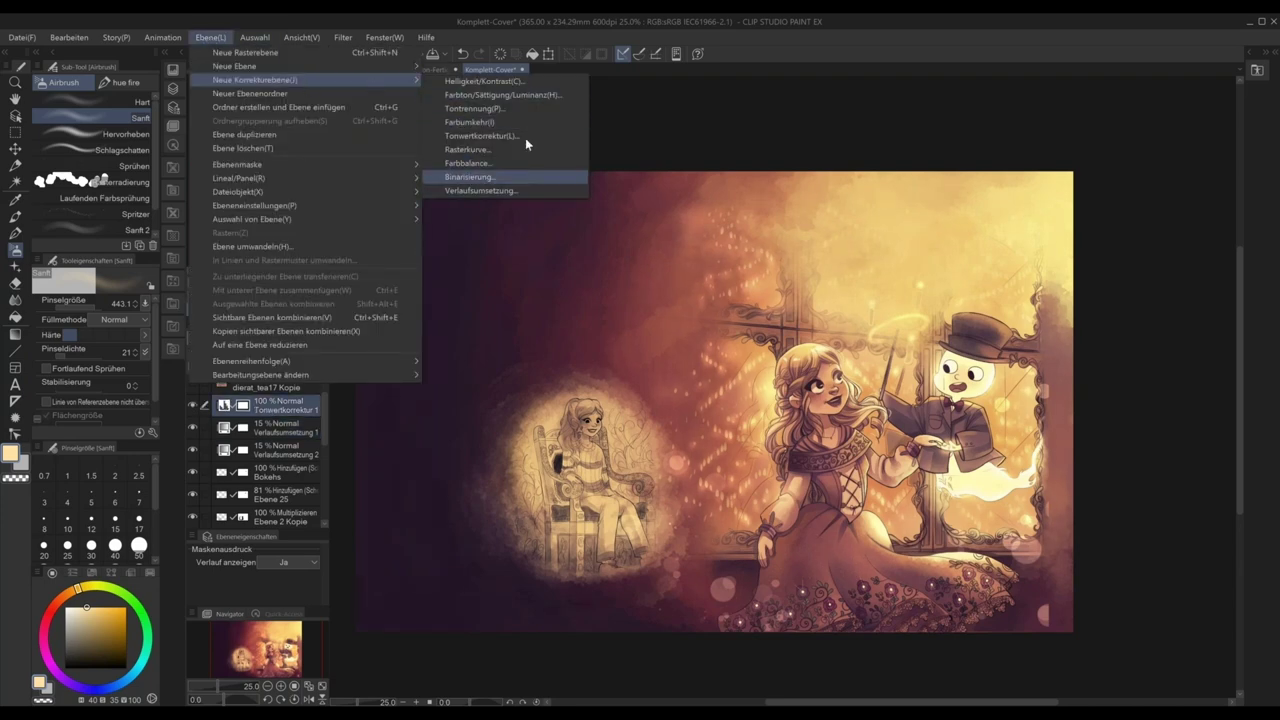
click(740, 34)
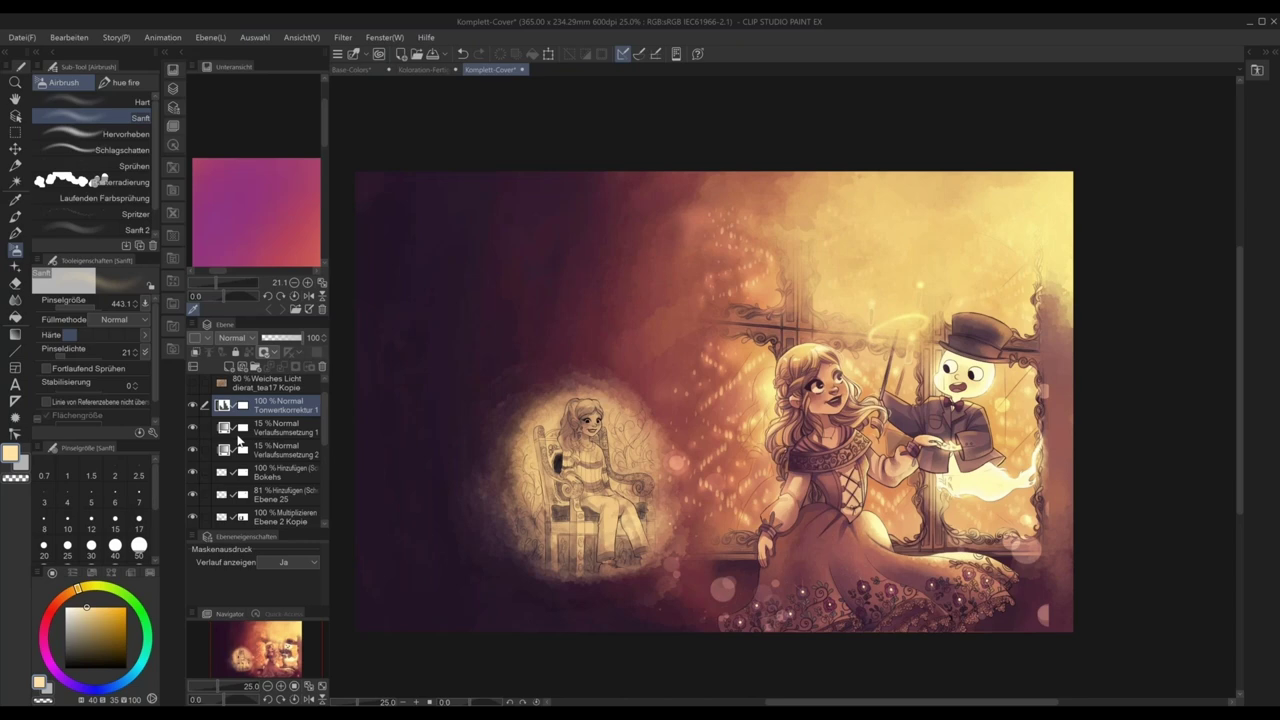
- Open the paper texture image dierat_tea17 from the textures folder inside the Webinar folder
drag(321, 417, 321, 386)
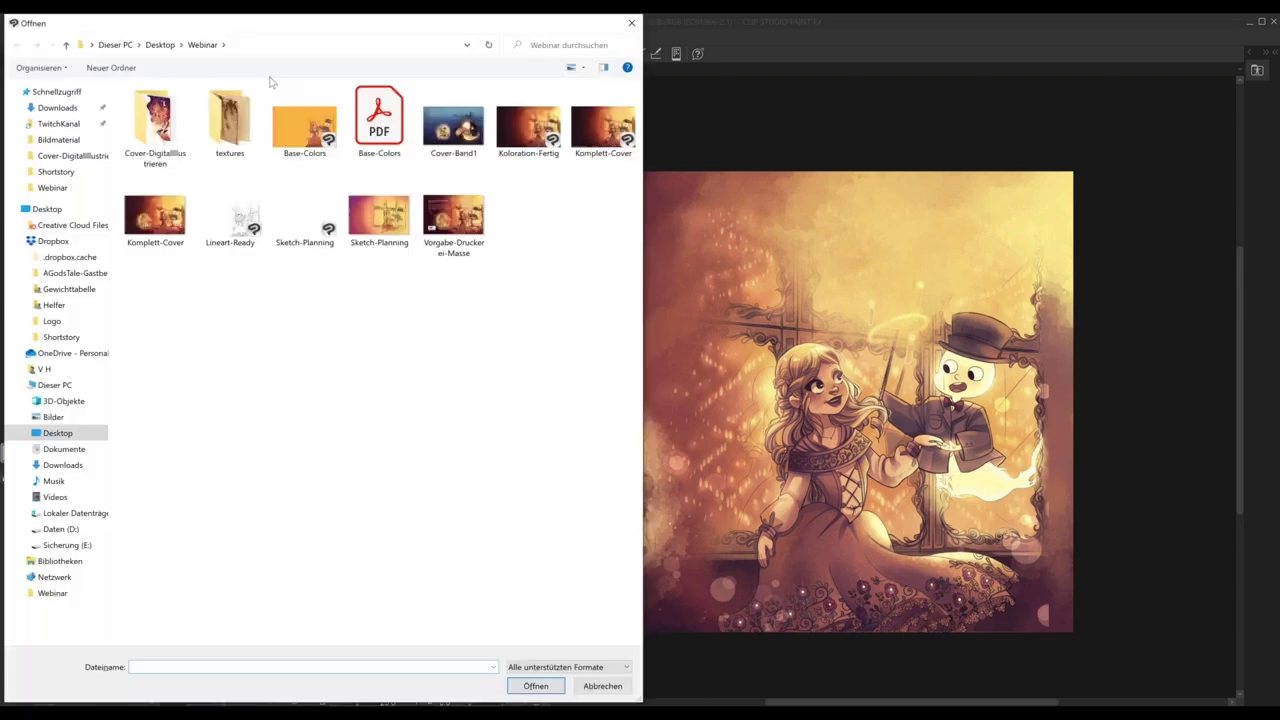
double_click(229, 118)
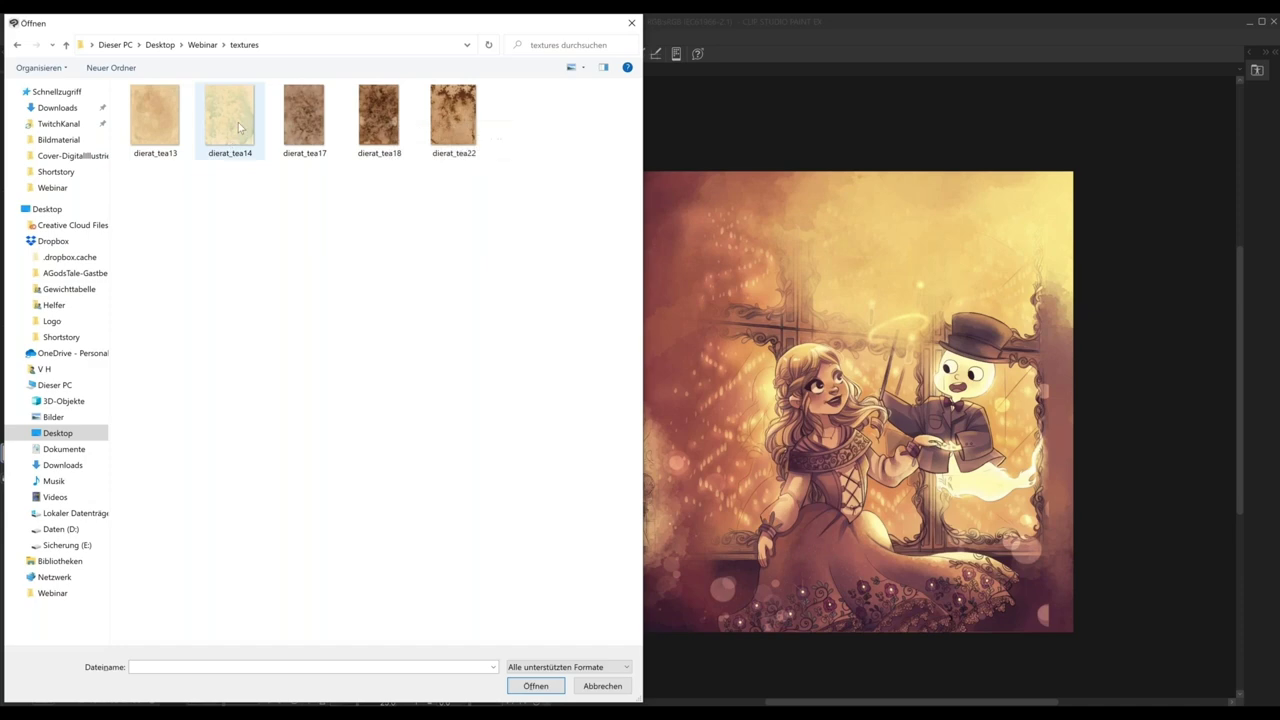
click(324, 148)
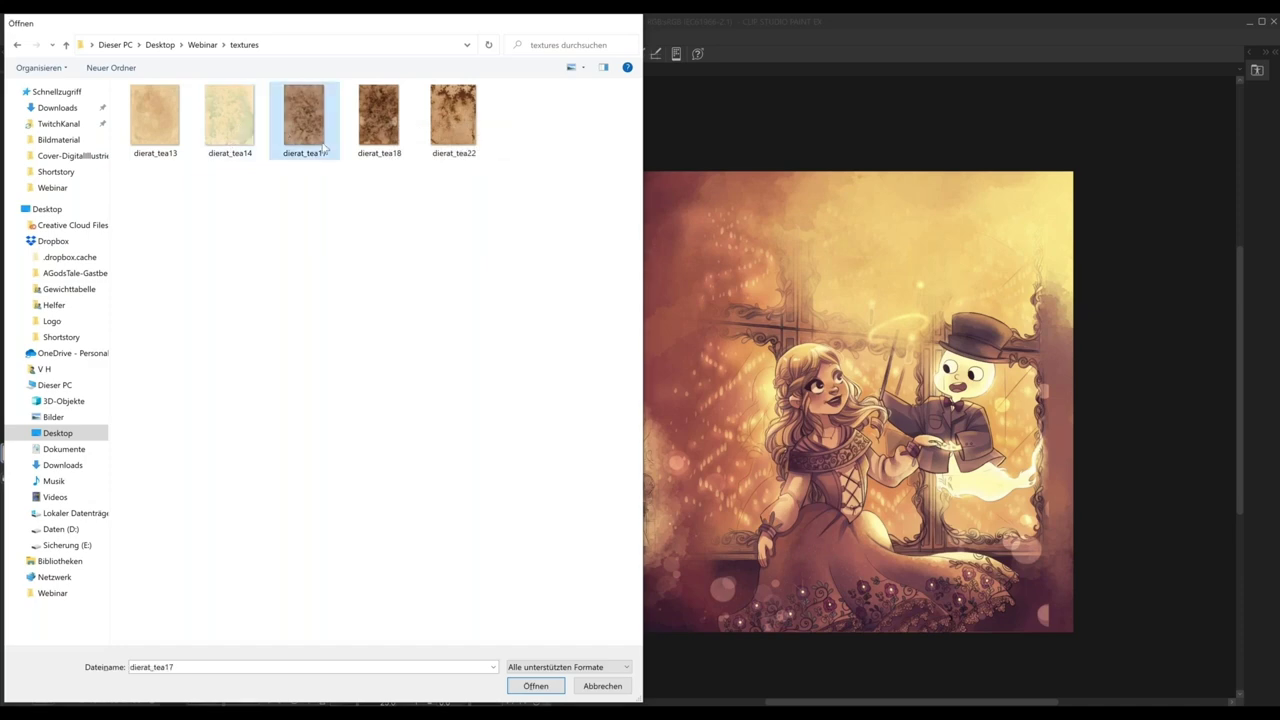
double_click(324, 148)
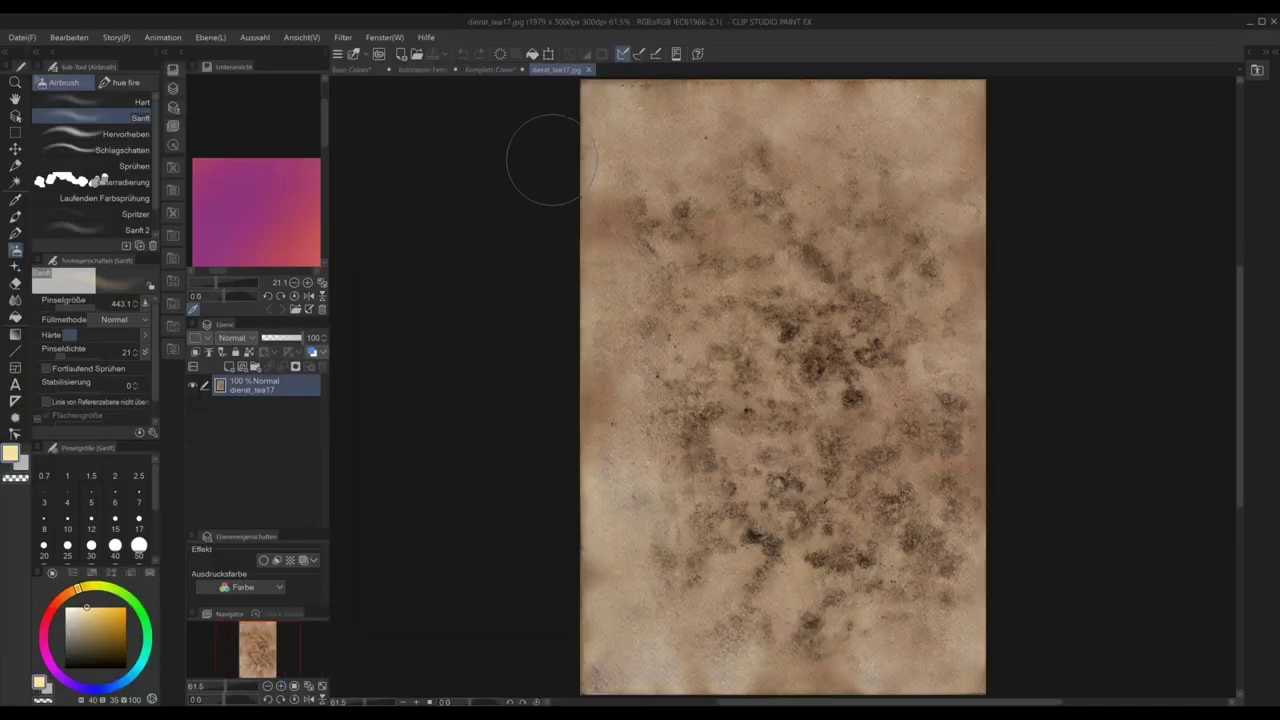
- Copy the entire dierat_tea17 texture and paste it into Komplett-Cover above the Tonwertkorrektur 1 layer
key(ctrl+a)
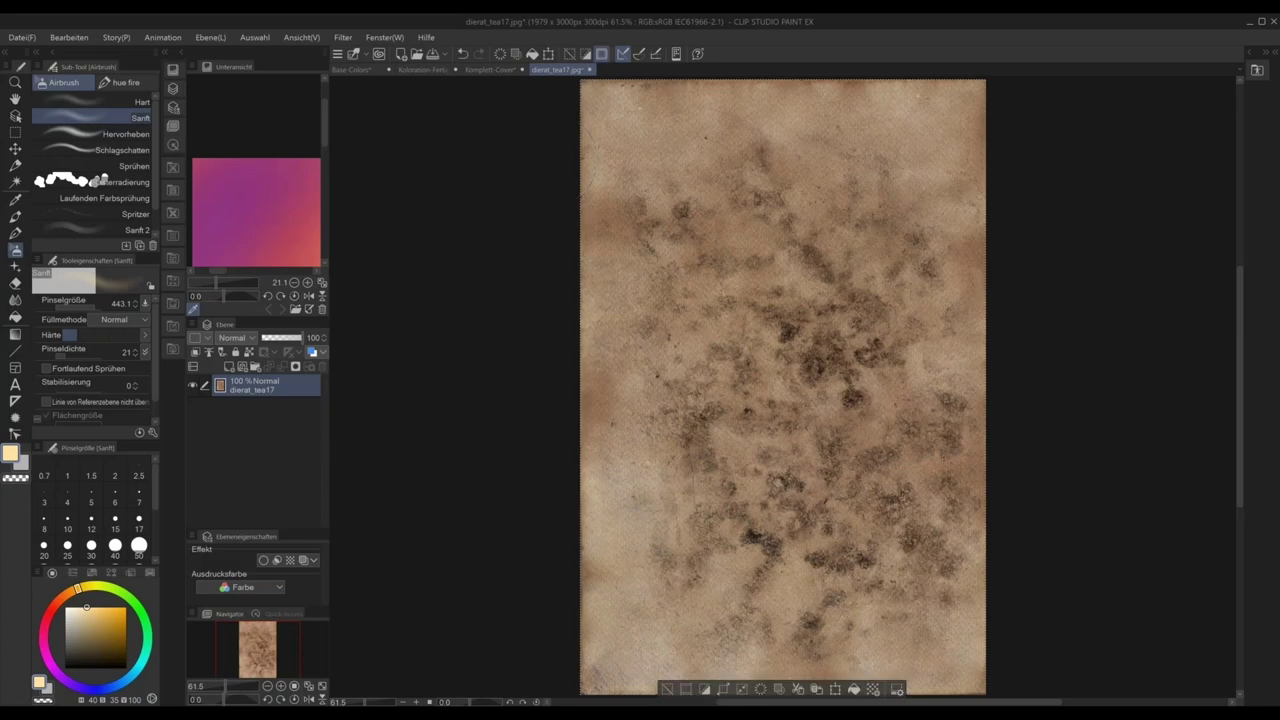
key(ctrl+c)
click(490, 70)
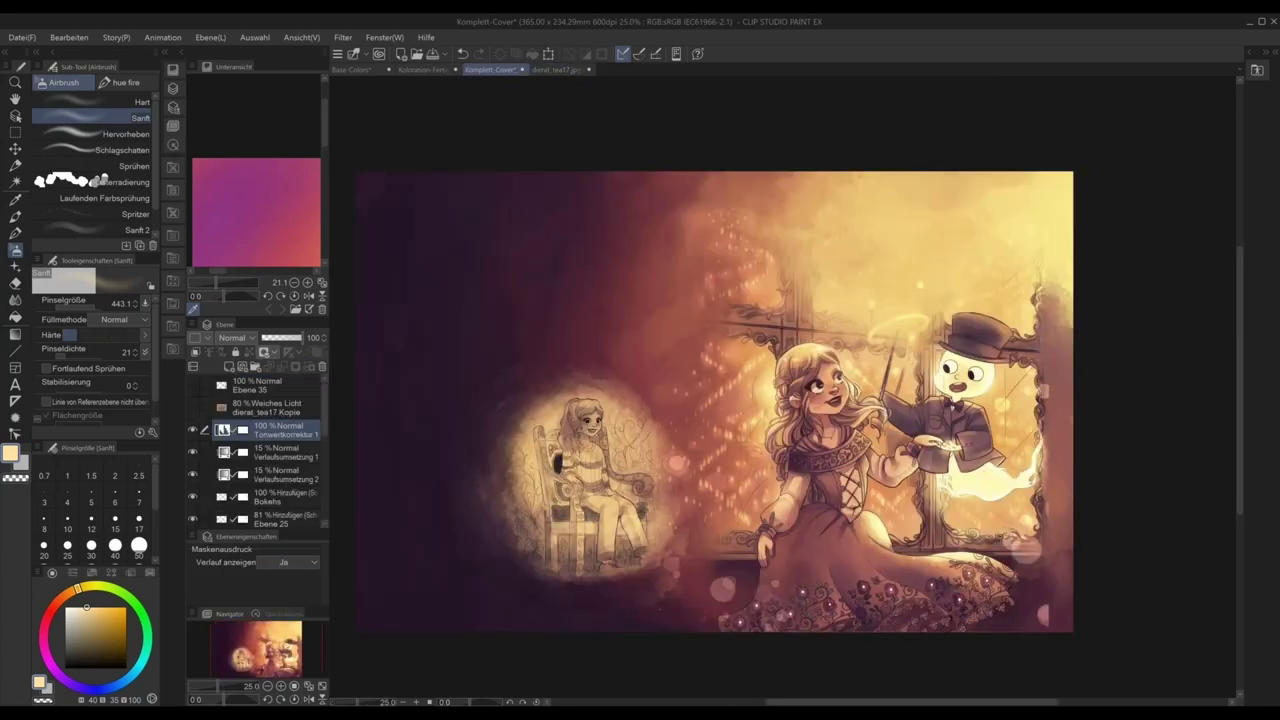
key(ctrl+v)
- Rotate the pasted texture to landscape, enlarge it to 297 % and position it to cover the whole canvas
key(ctrl+t)
drag(520, 422, 766, 316)
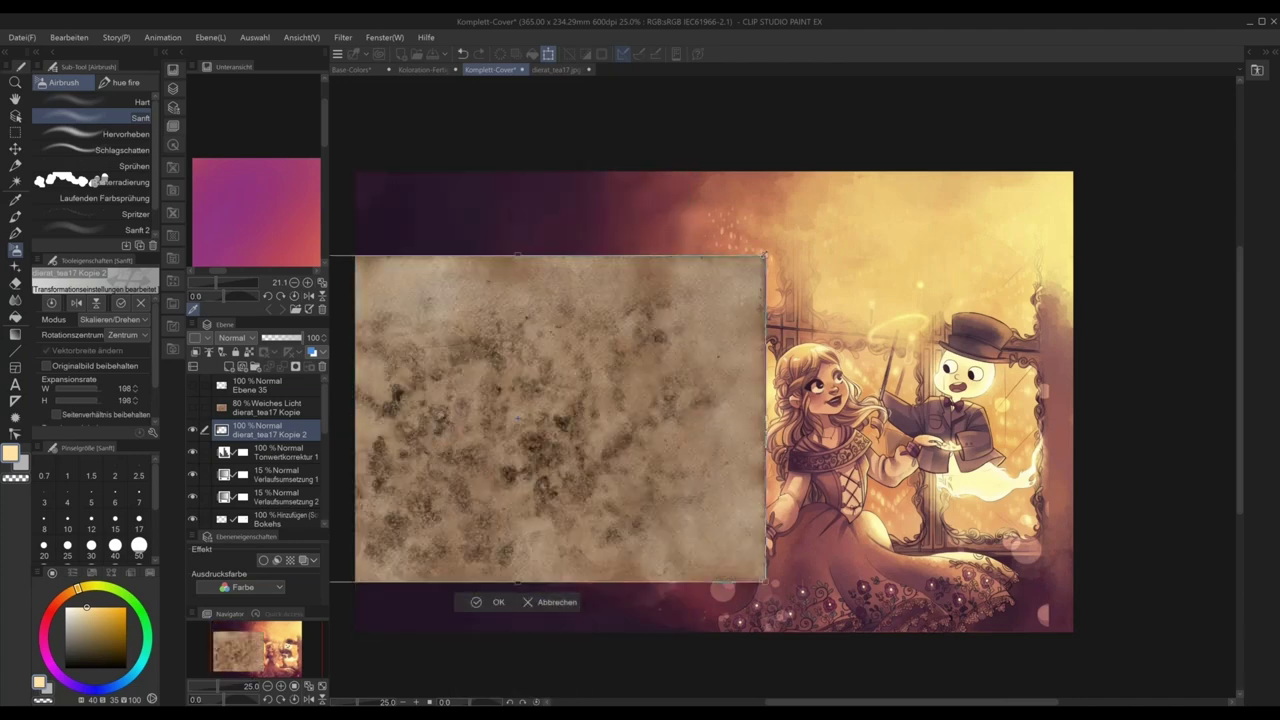
drag(765, 256, 972, 118)
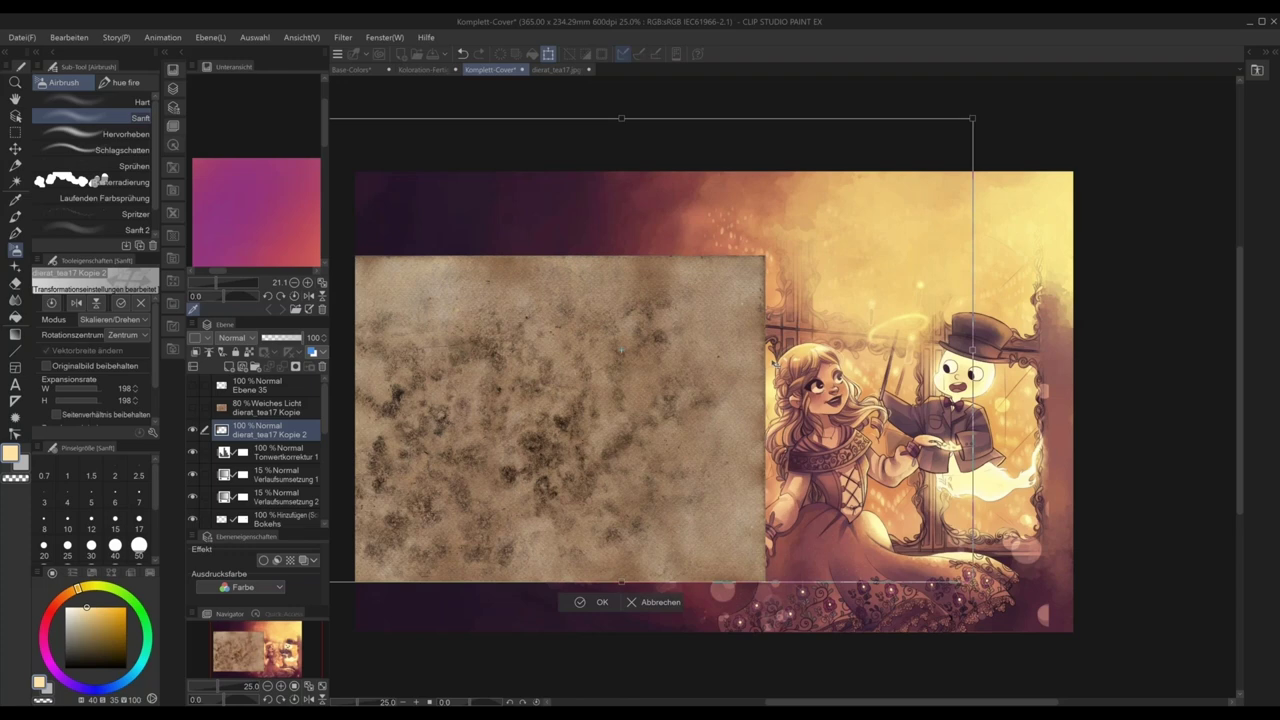
drag(774, 364, 804, 375)
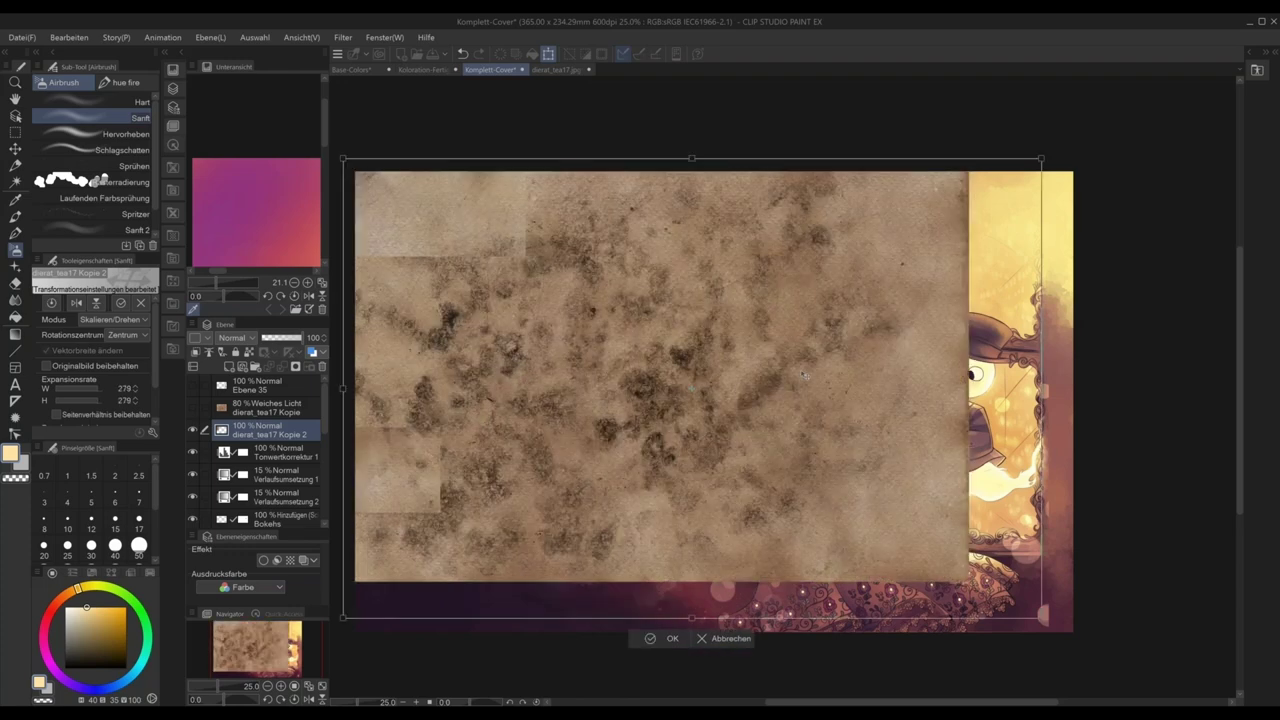
drag(1041, 617, 1066, 661)
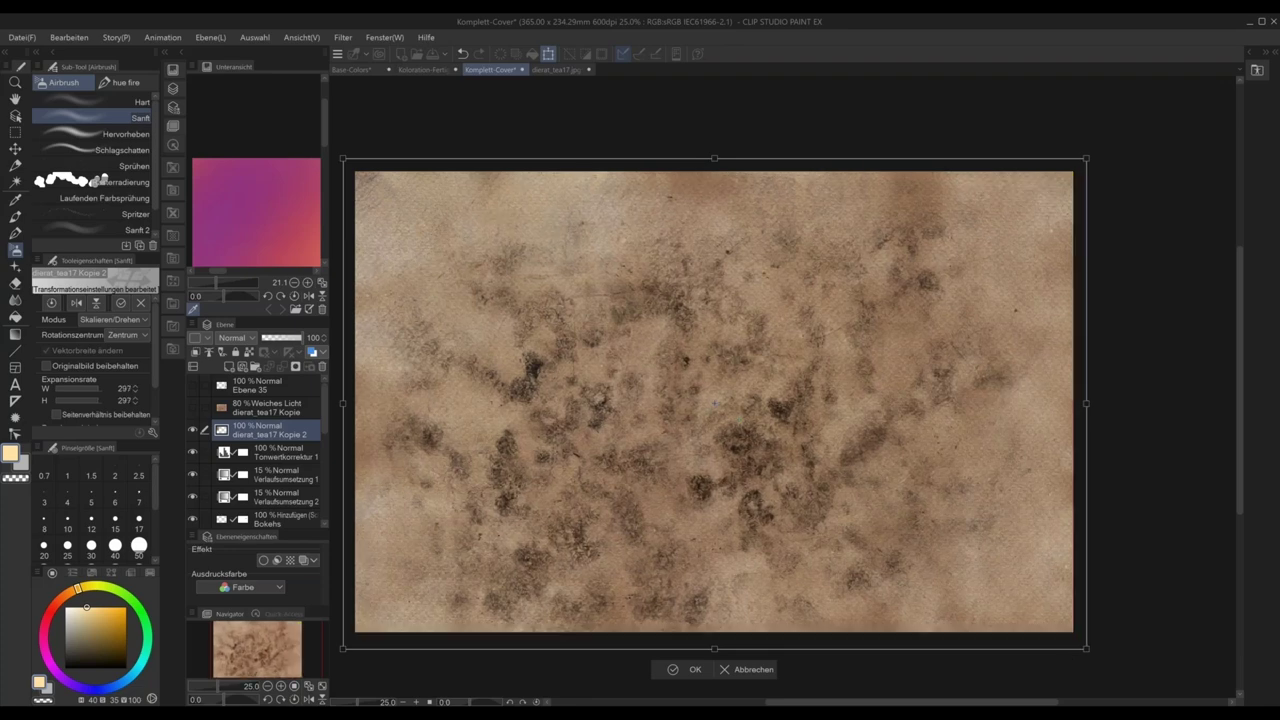
key(Return)
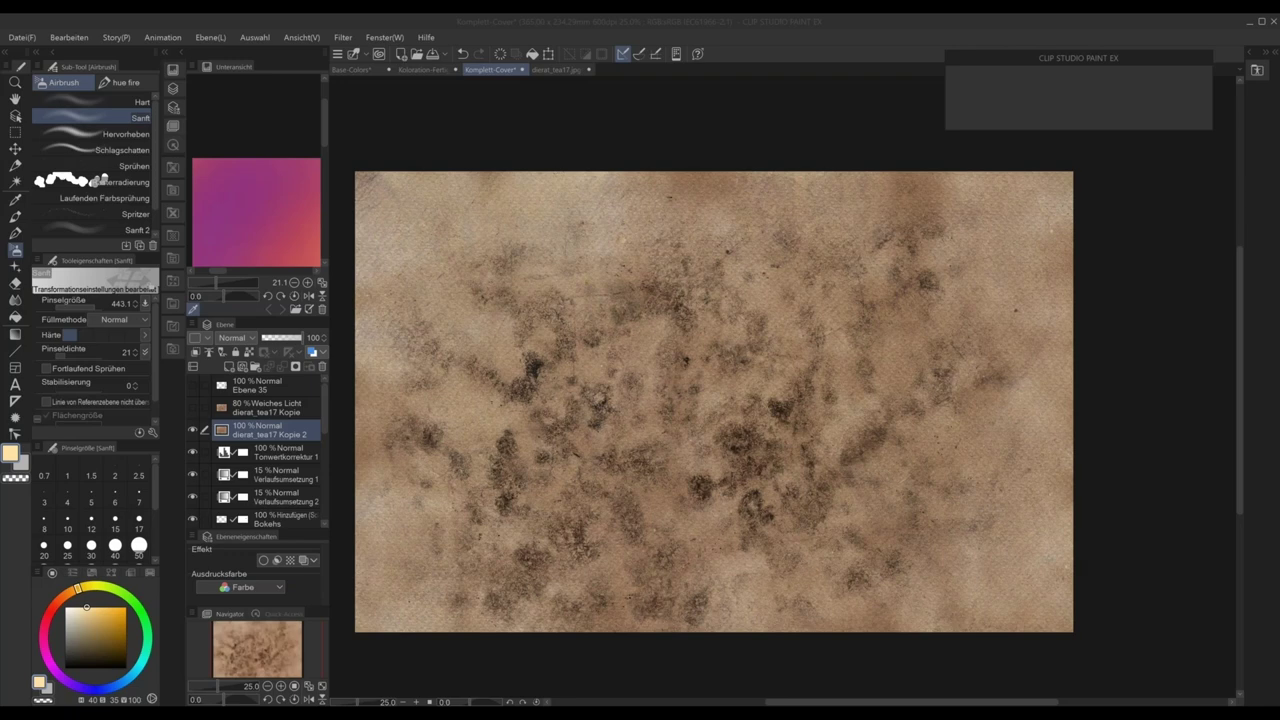
- Set the blend mode of the pasted texture layer to Weiches Licht and inspect its effect on the characters
click(238, 338)
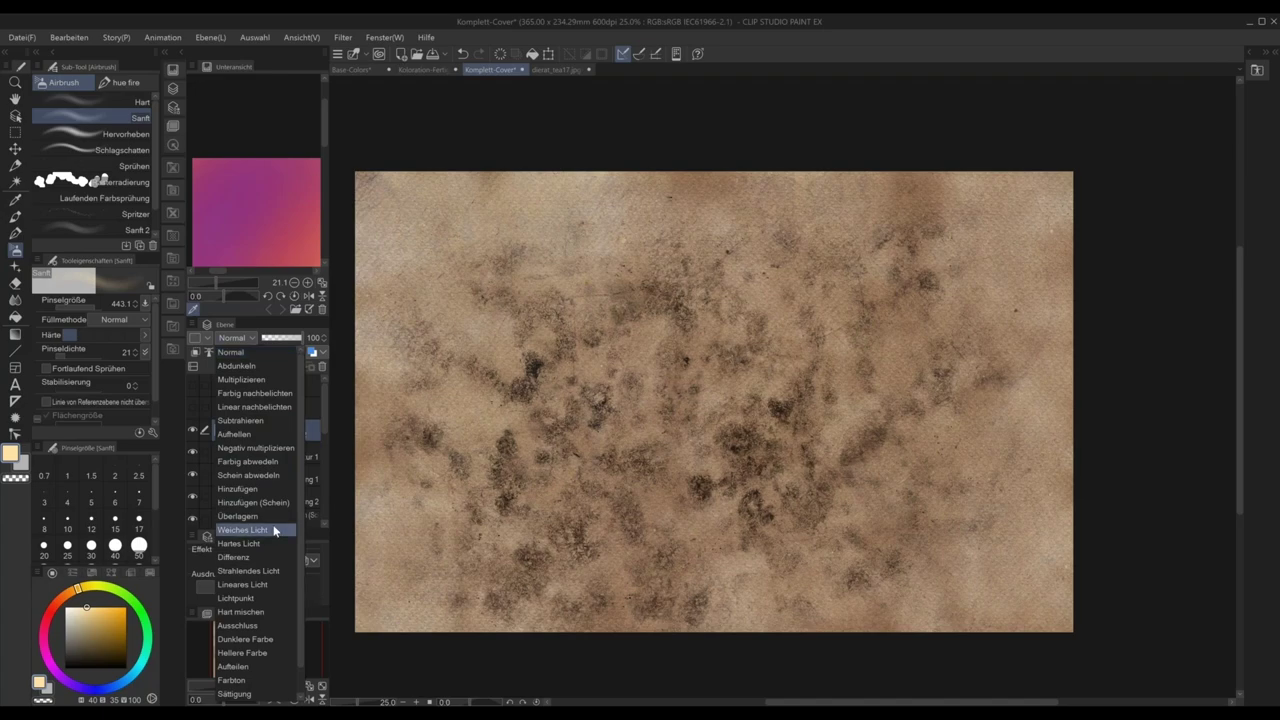
click(243, 530)
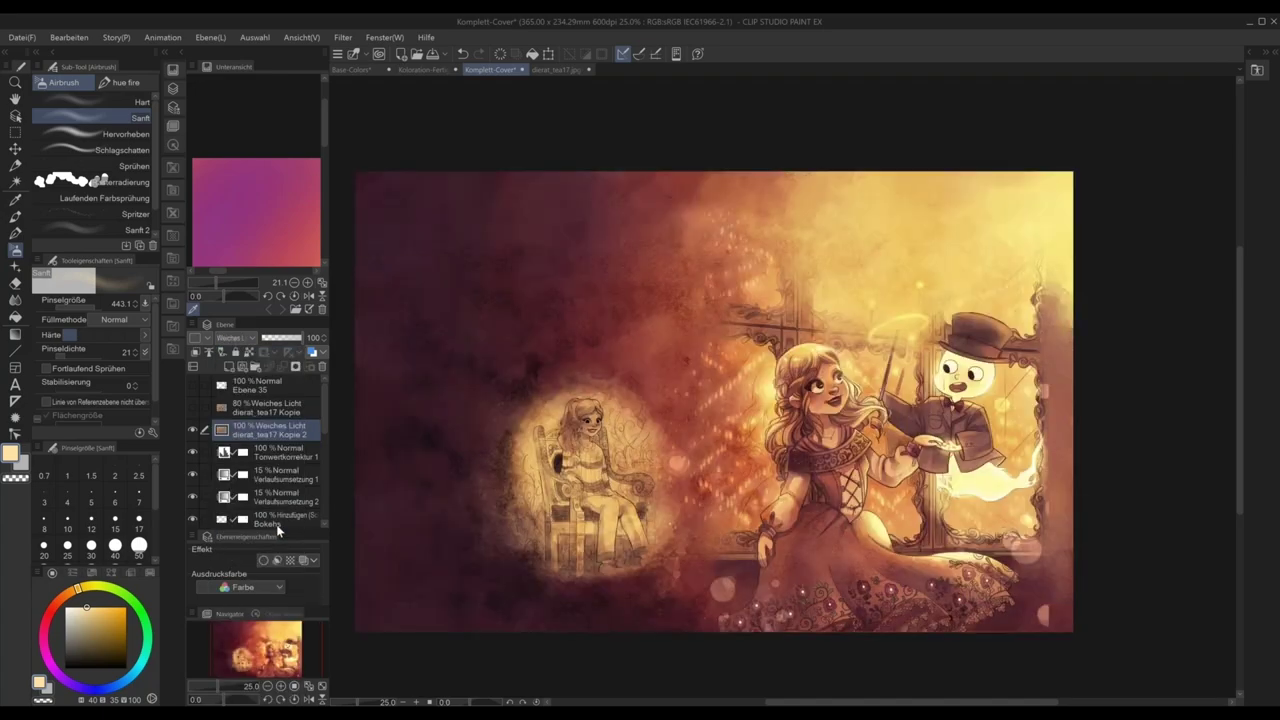
key(ctrl+plus)
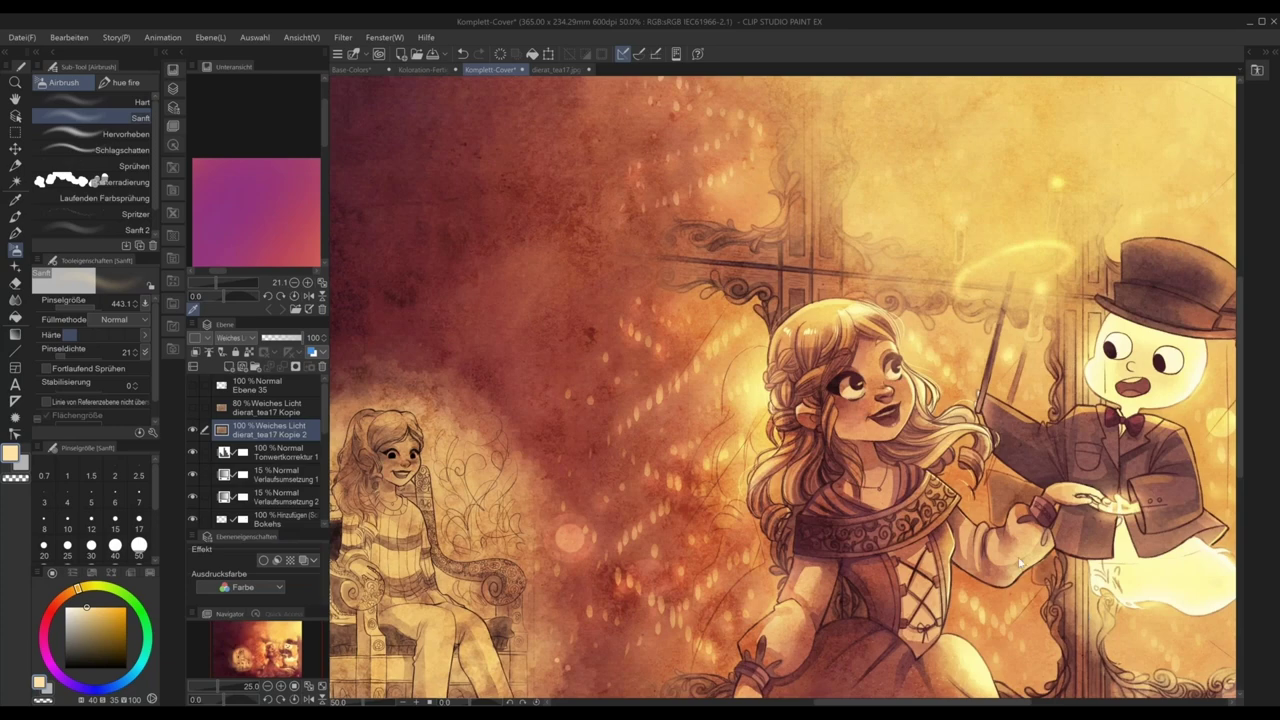
scroll(1018, 563, up, 1)
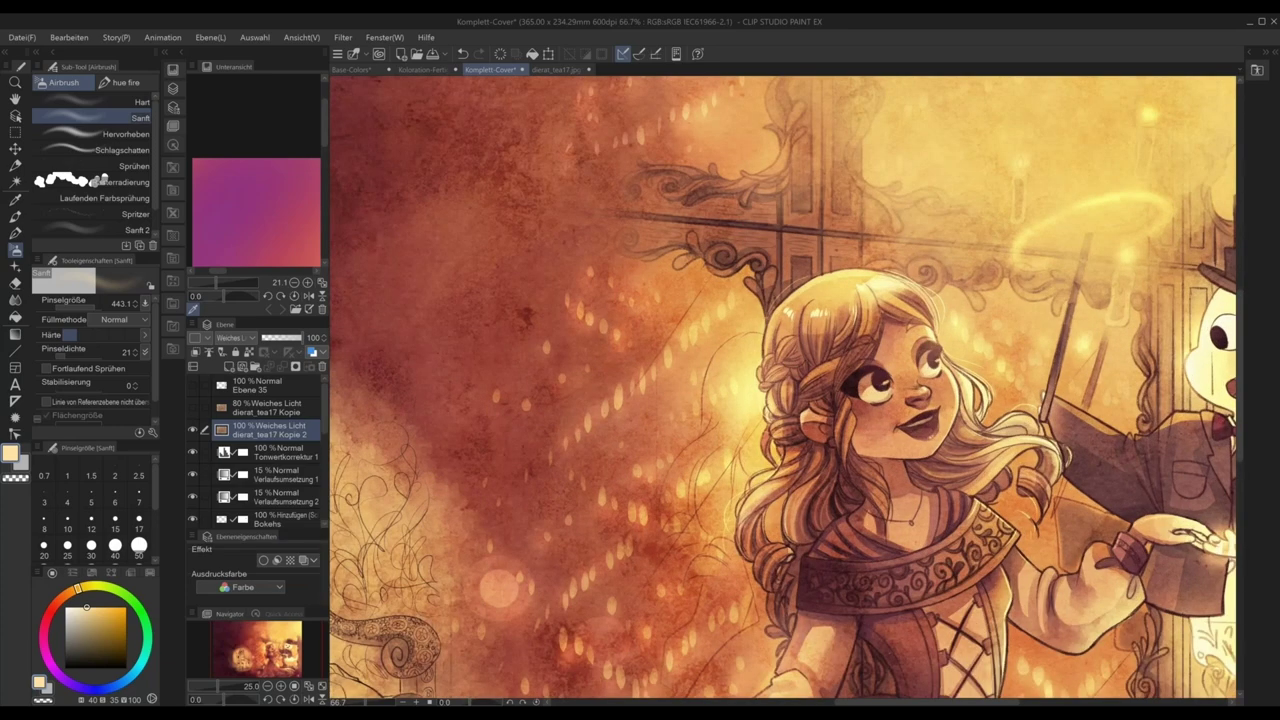
drag(1070, 631, 766, 532)
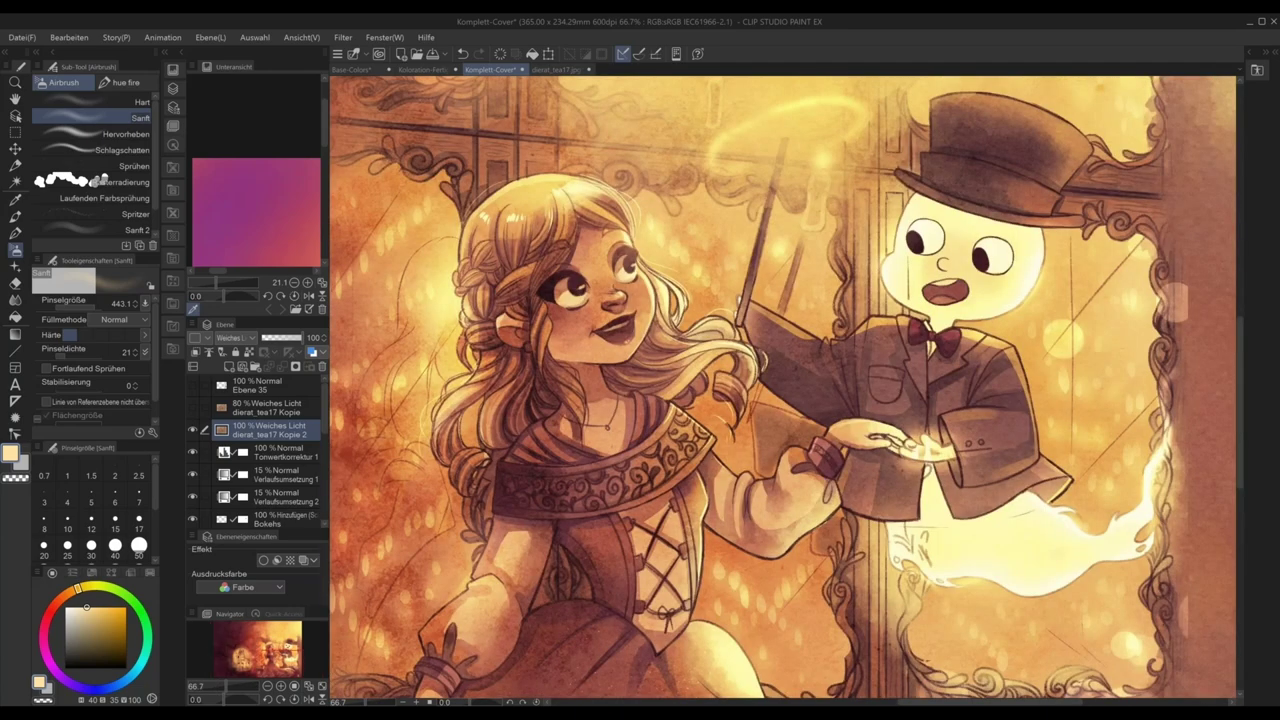
- Examine the grain of the dierat_tea17 texture up close and compare it with its effect on the cover illustration
click(568, 69)
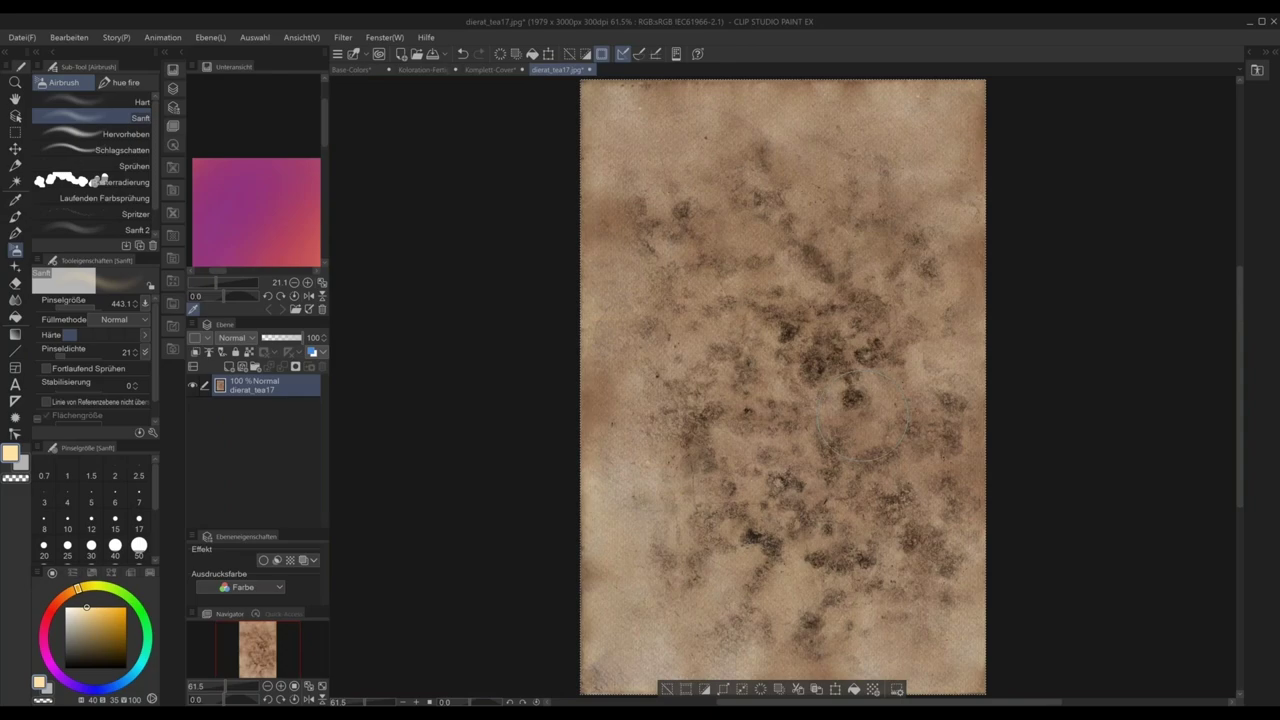
scroll(957, 405, up, 6)
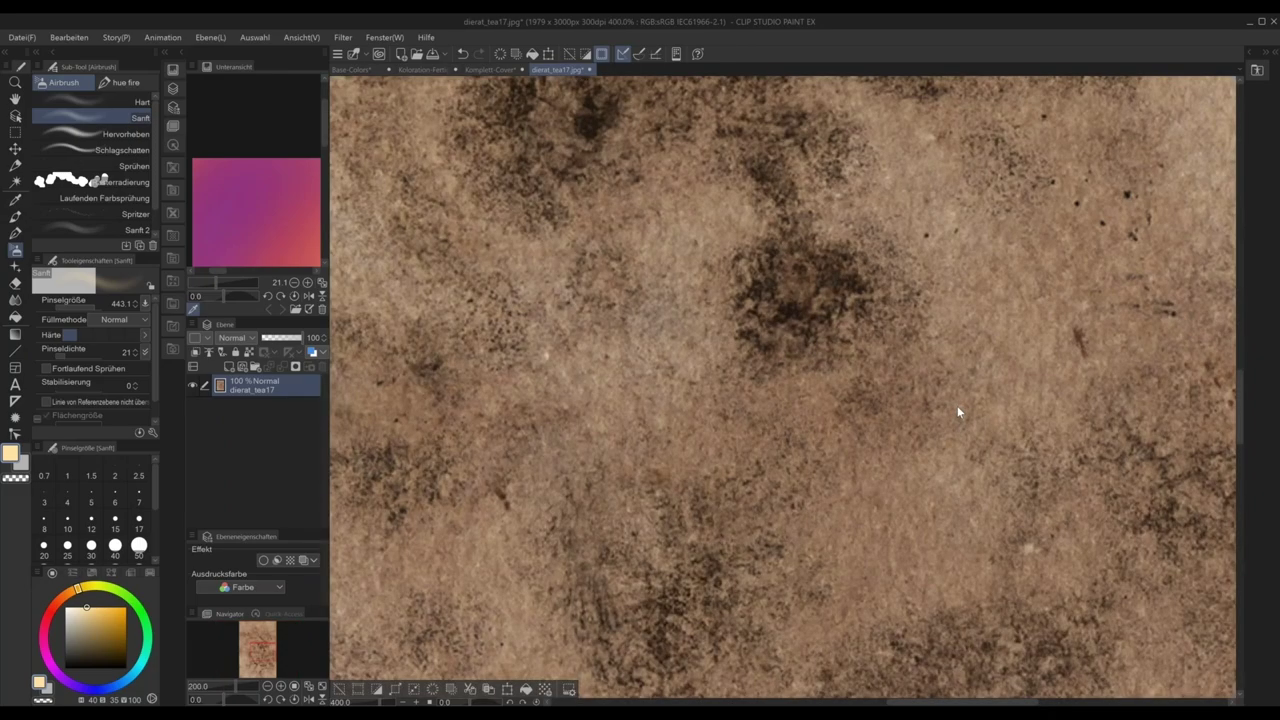
scroll(957, 412, down, 4)
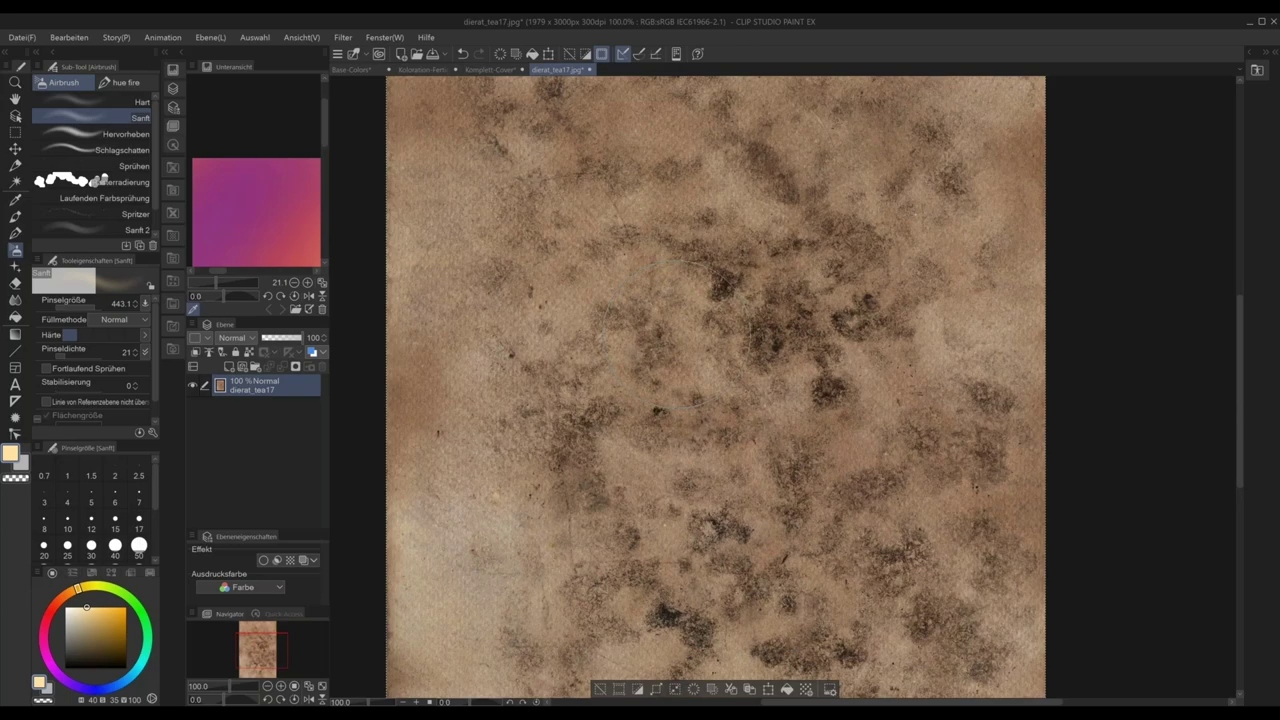
key(ctrl+shift+Tab)
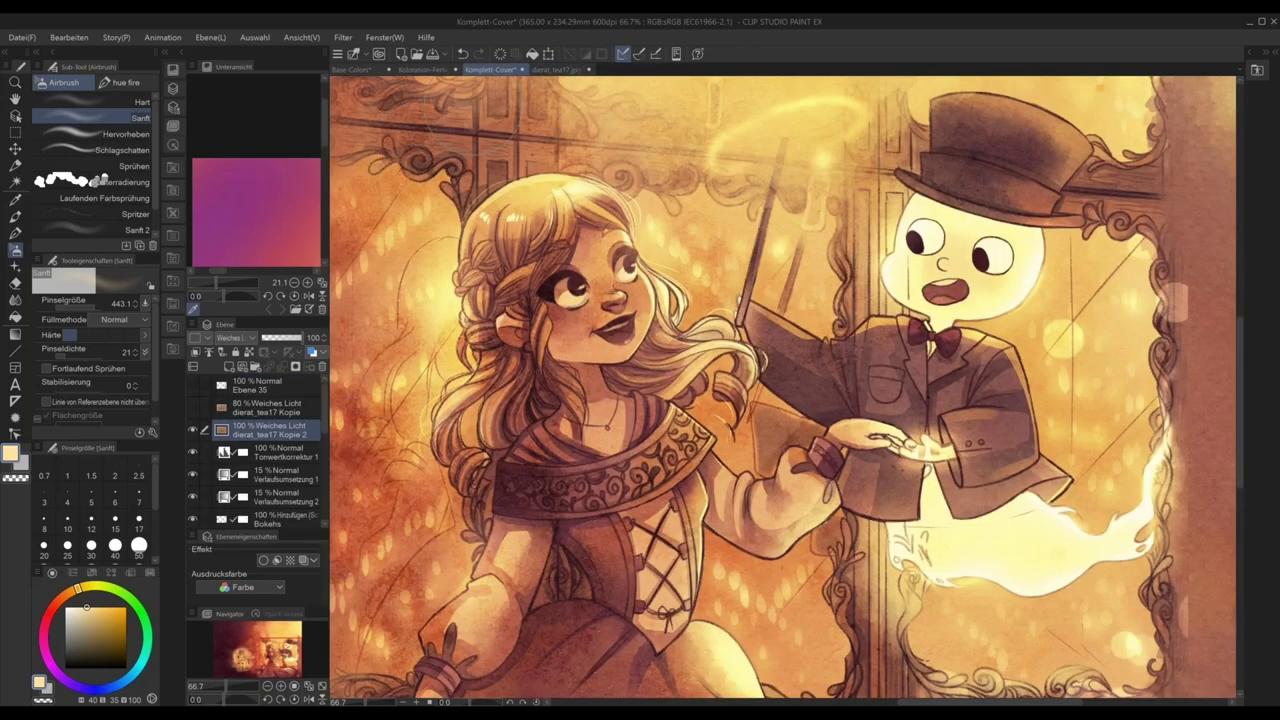
drag(790, 446, 940, 440)
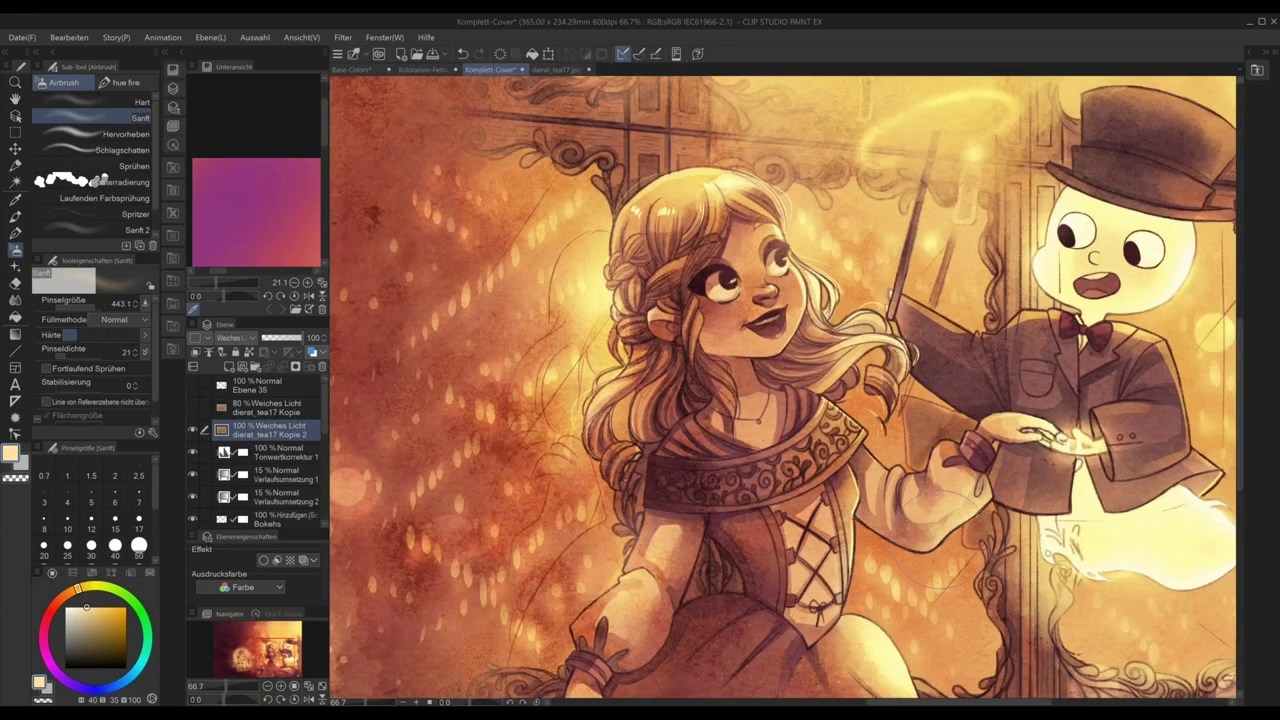
drag(1088, 303, 920, 541)
- Reduce the opacity of the Weiches Licht texture layer to 80 % and review the cover
click(295, 338)
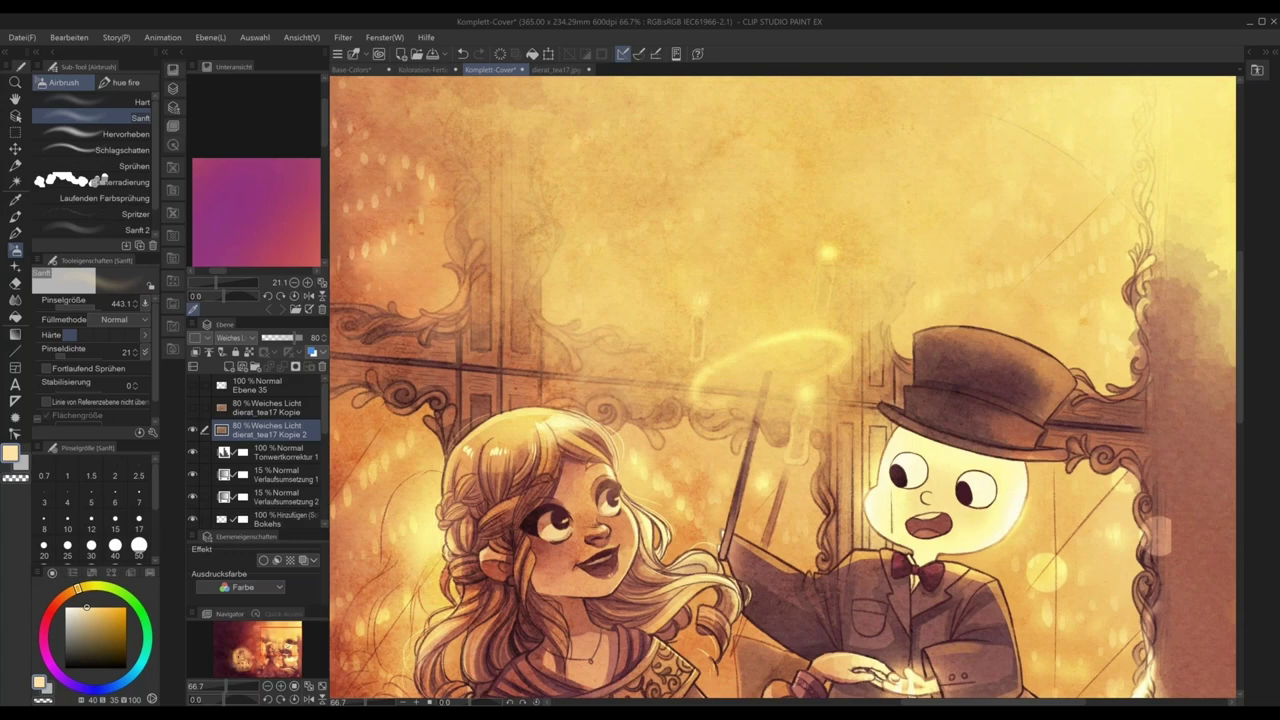
key(ctrl+minus)
key(ctrl+minus)
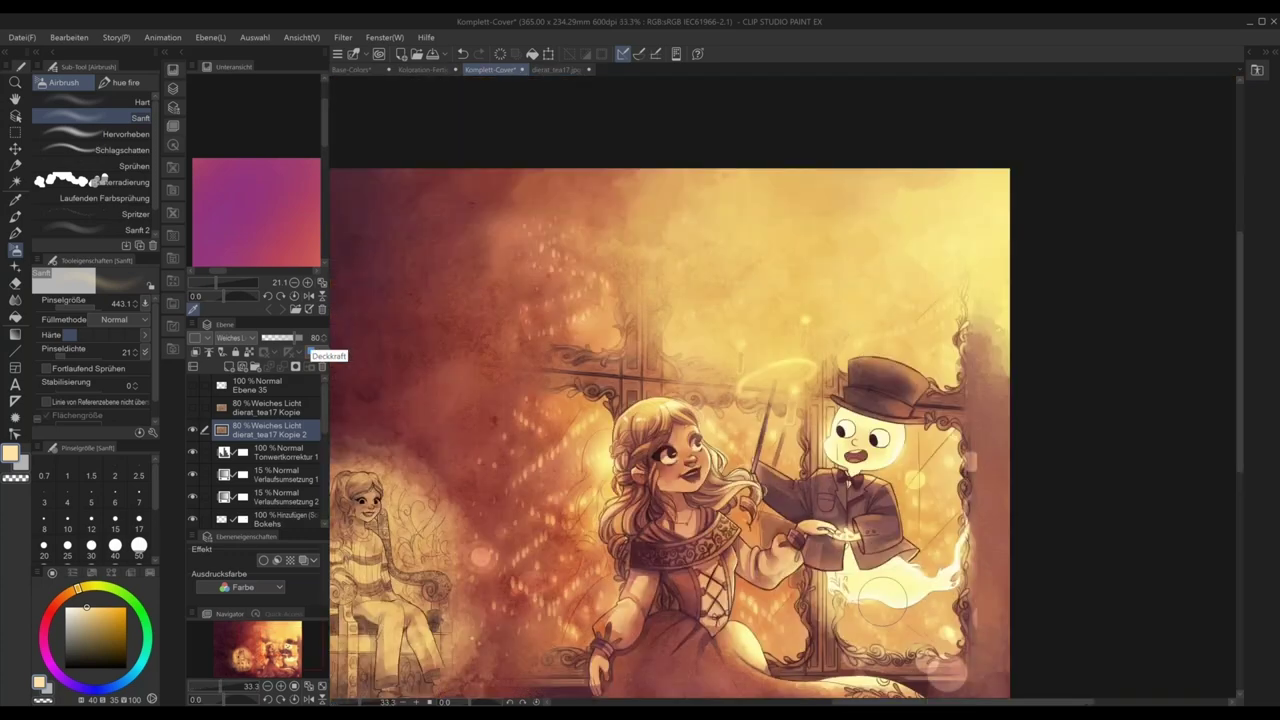
drag(647, 614, 1007, 528)
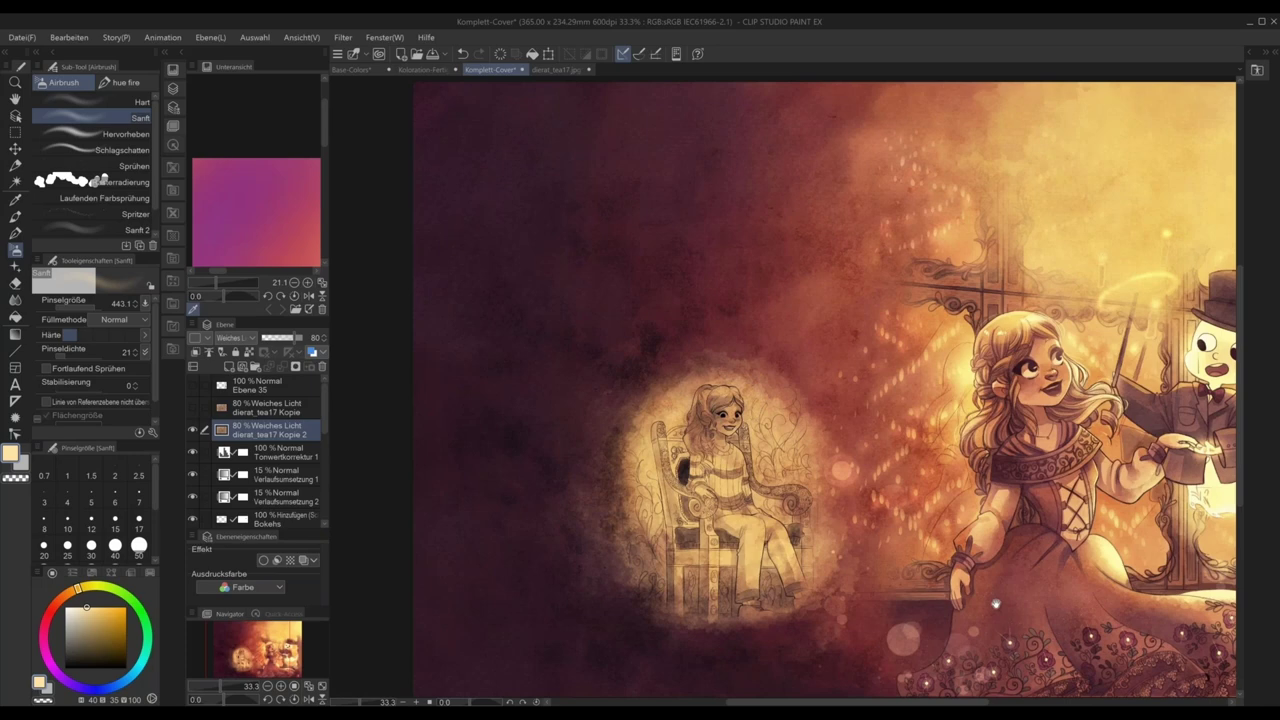
- Compare the cover with and without the dierat_tea17 Kopie 2 texture layer, overall and up close on the characters, leaving the layer visible
drag(996, 604, 675, 653)
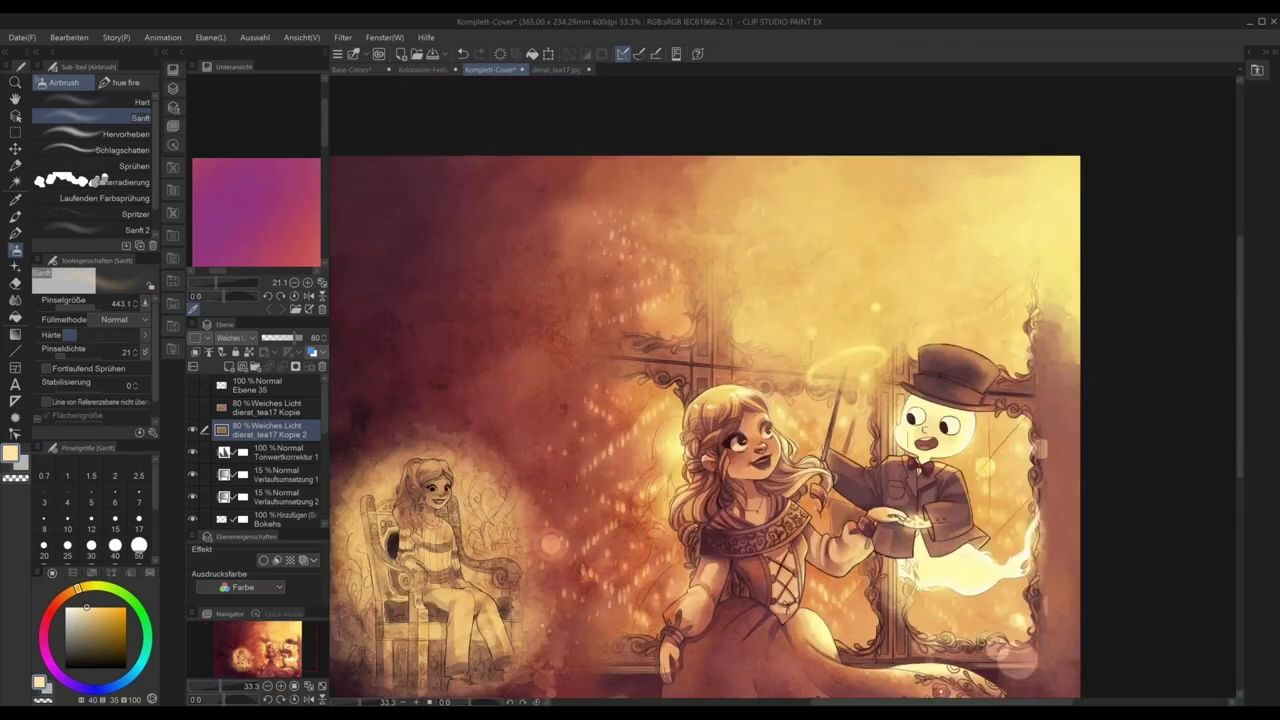
drag(931, 617, 923, 565)
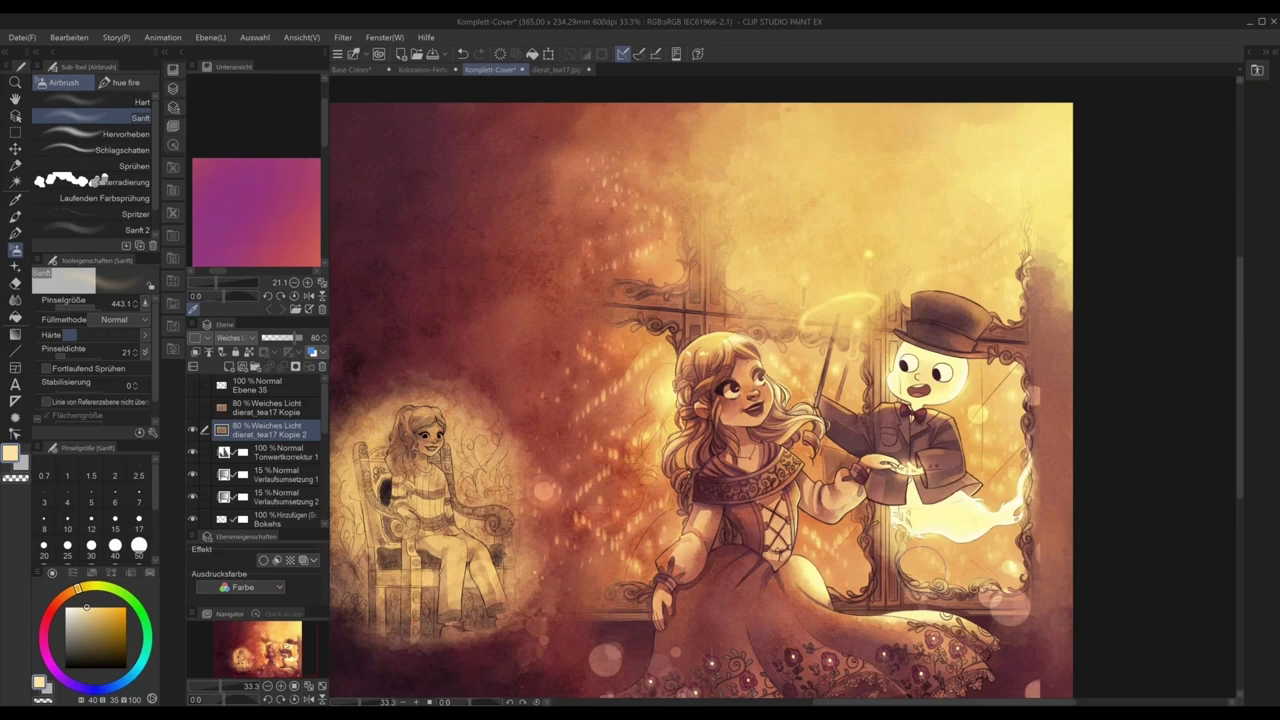
click(192, 430)
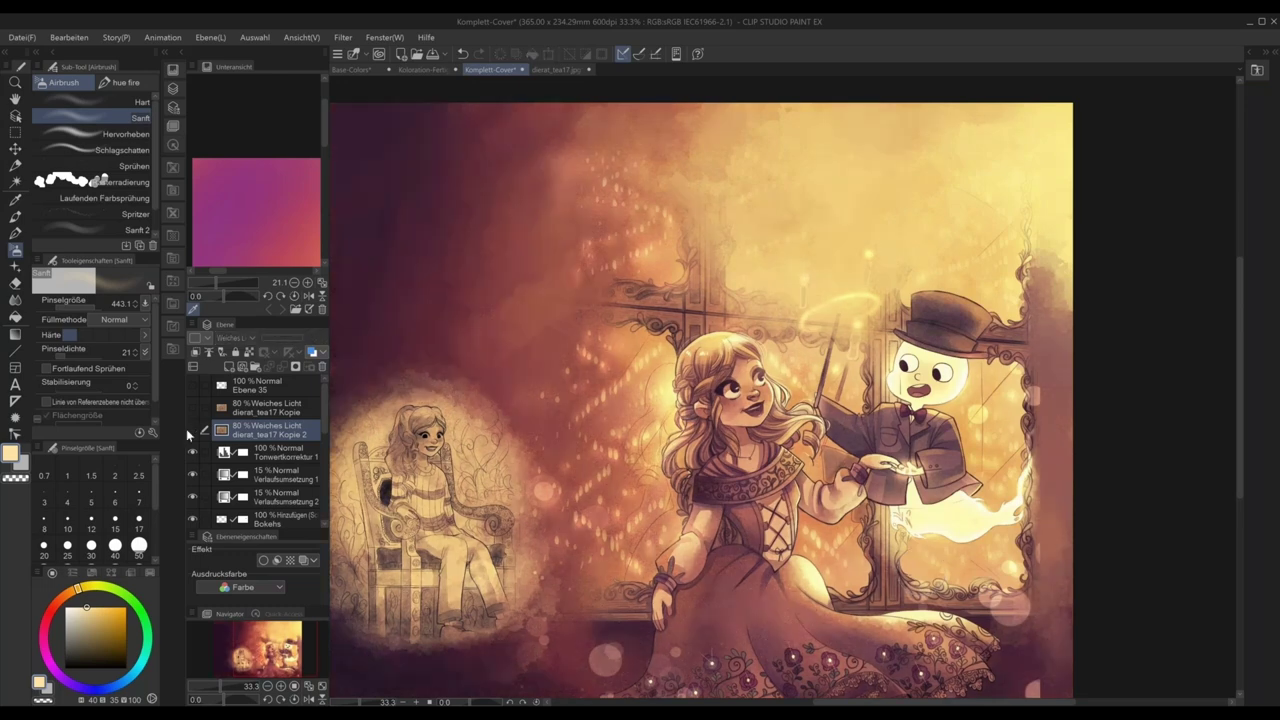
key(ctrl+plus)
key(ctrl+plus)
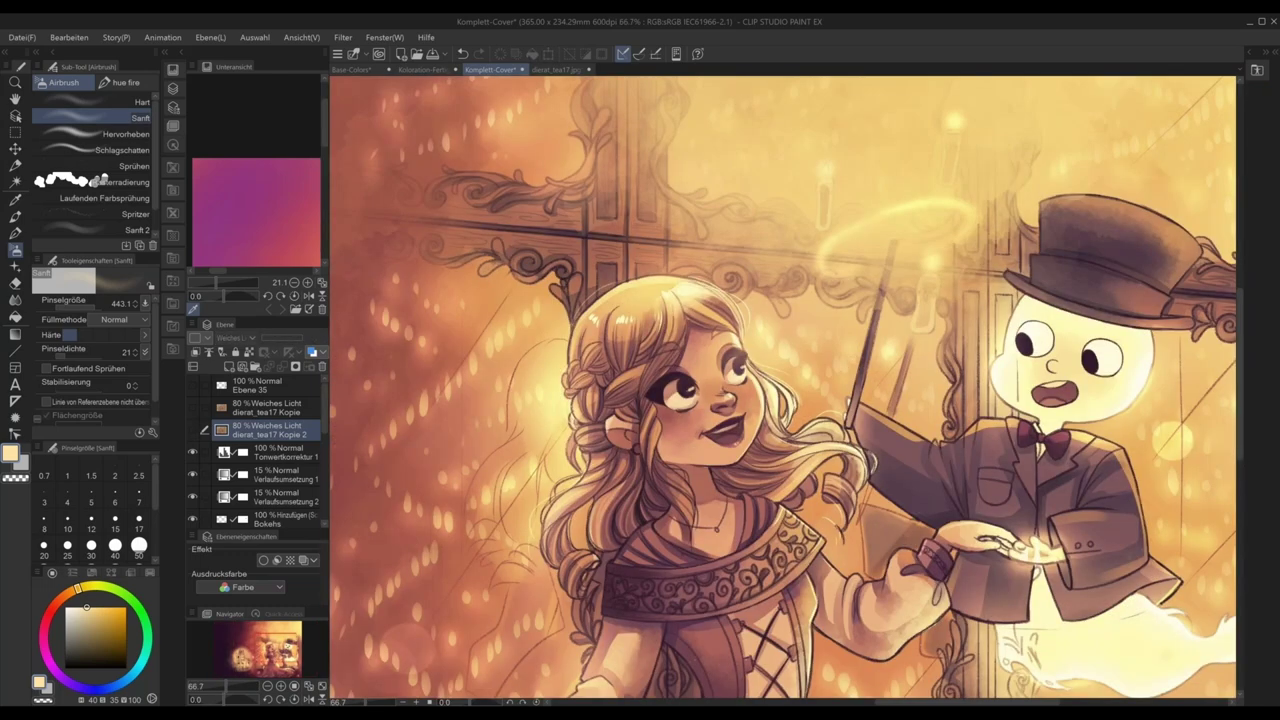
drag(902, 676, 952, 606)
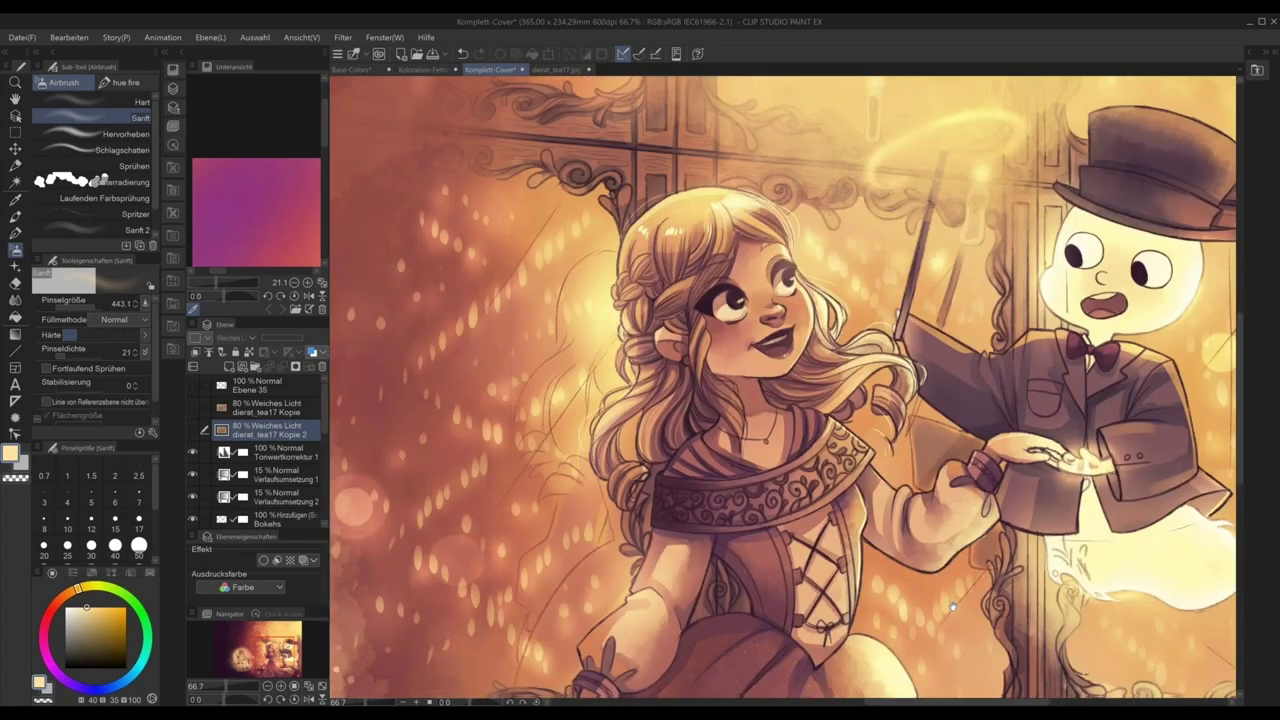
click(192, 431)
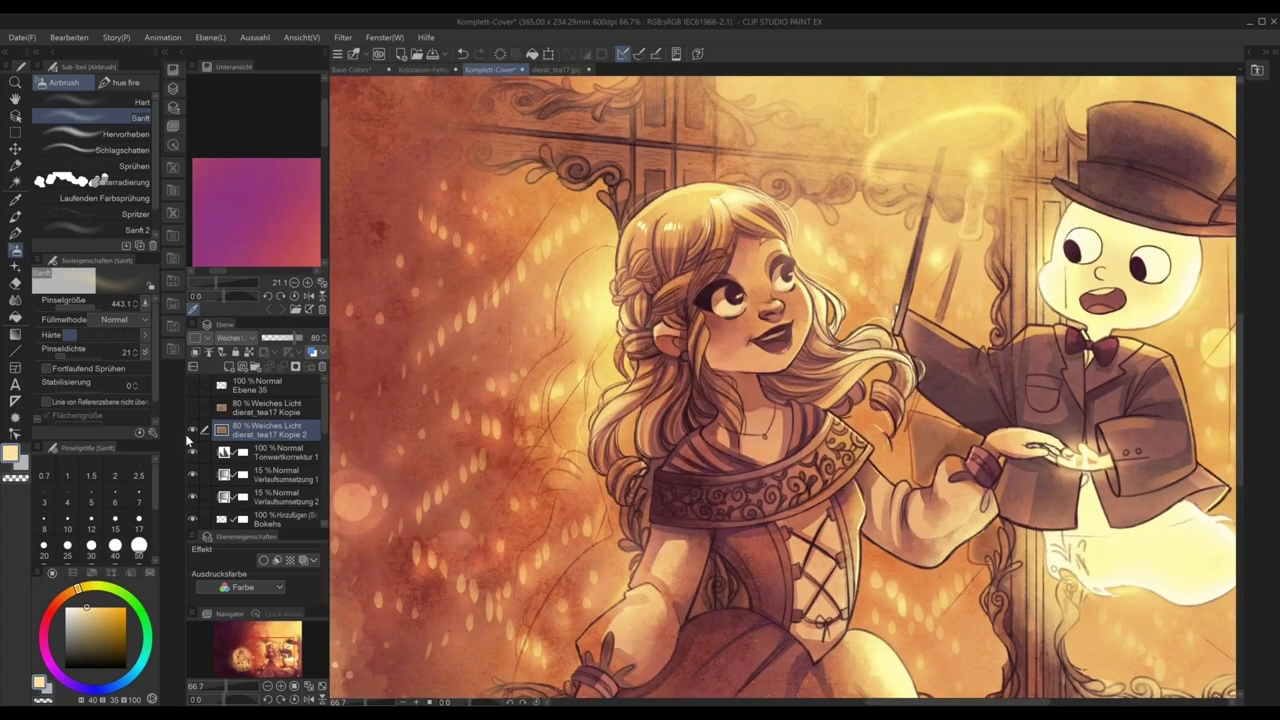
scroll(902, 519, down, 2)
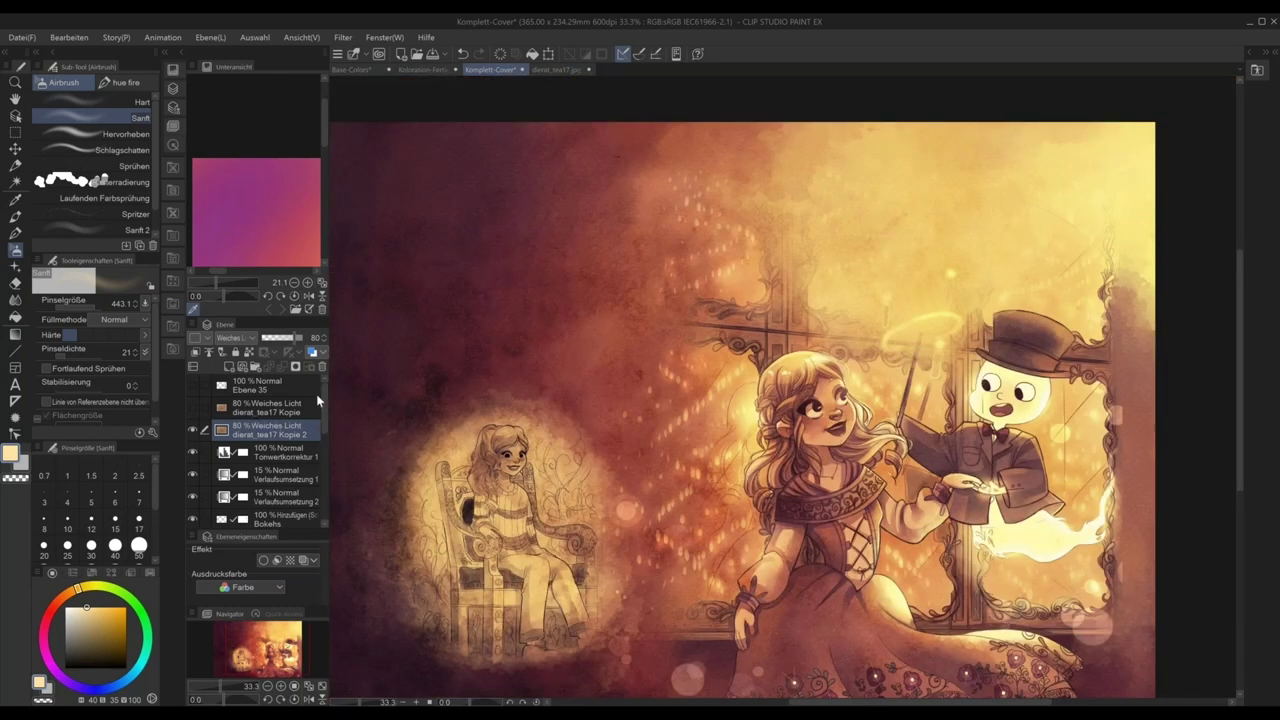
- Open Vorgabe-Druckerei-Masse from the Webinar folder and inspect the printer's guide lines, spine and text placement across the cover
key(ctrl+o)
click(204, 45)
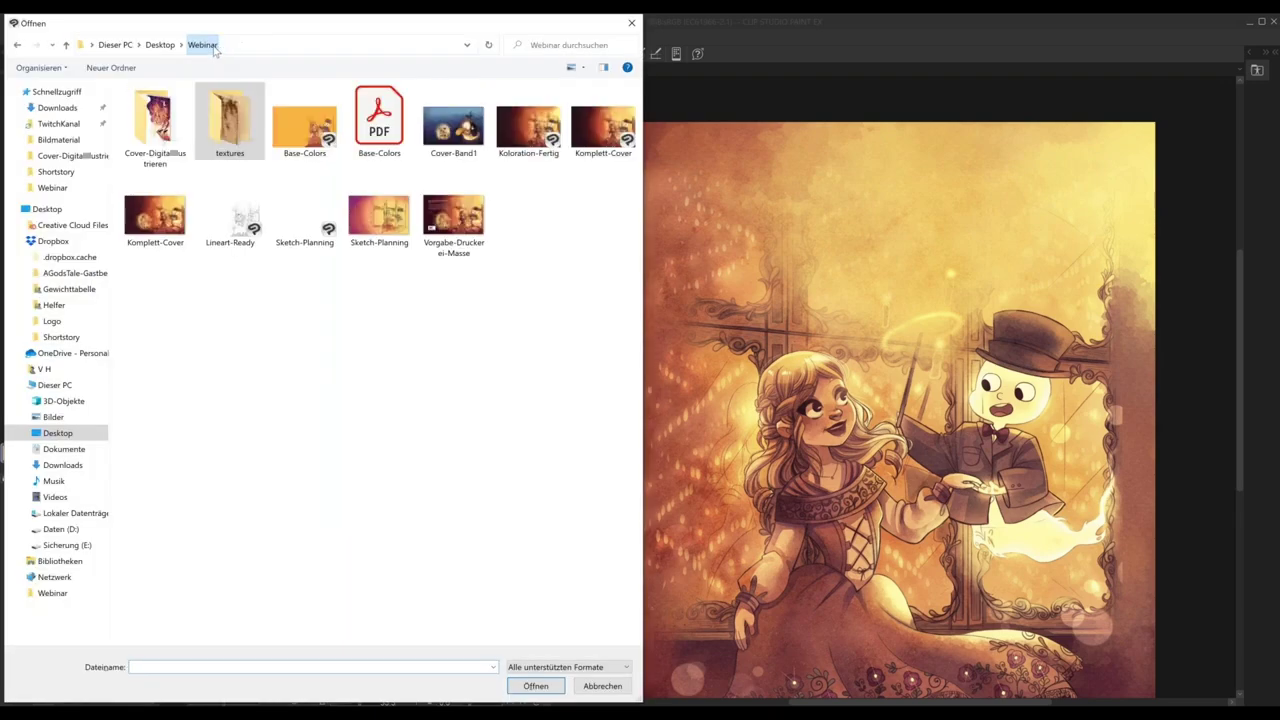
click(456, 213)
double_click(455, 215)
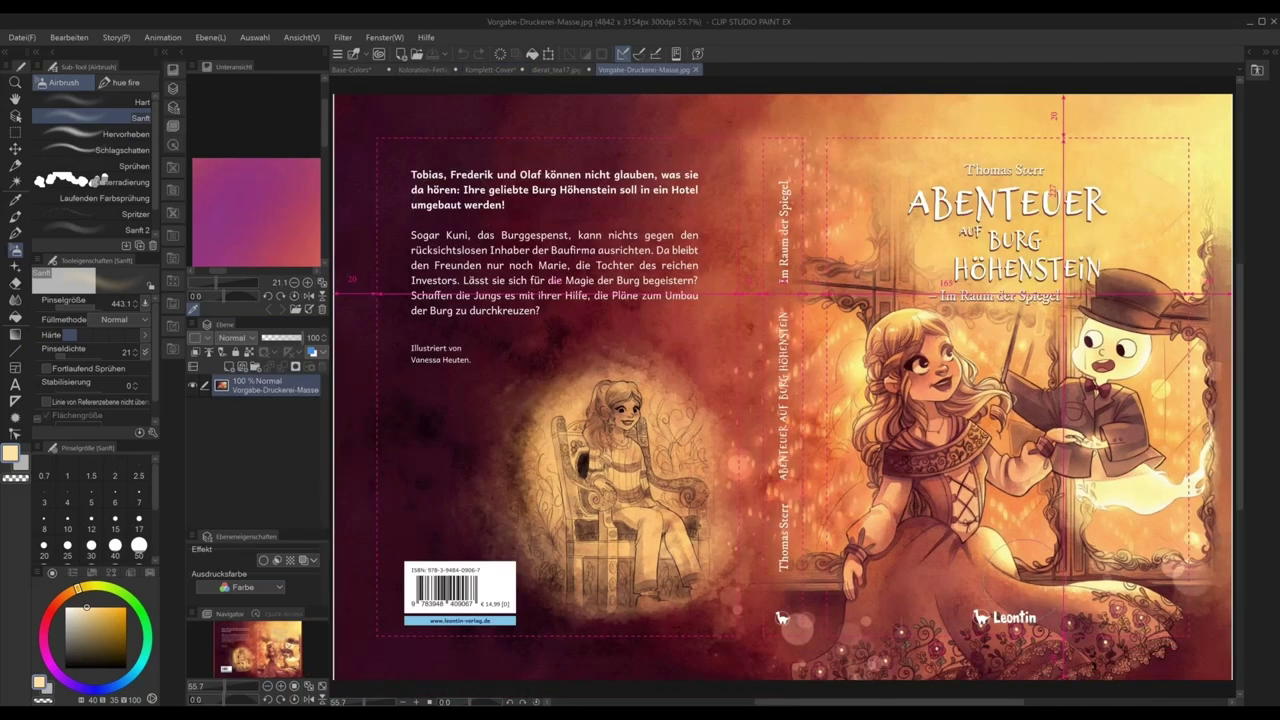
drag(782, 387, 694, 391)
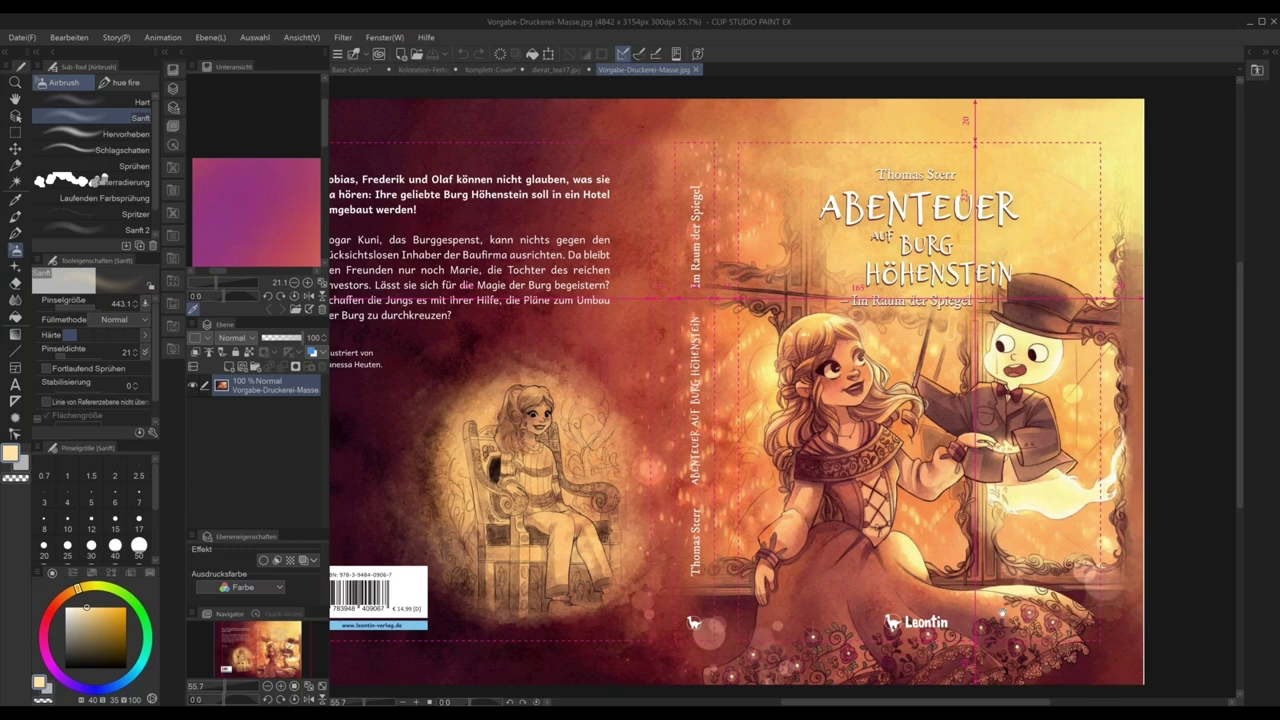
drag(1002, 612, 989, 614)
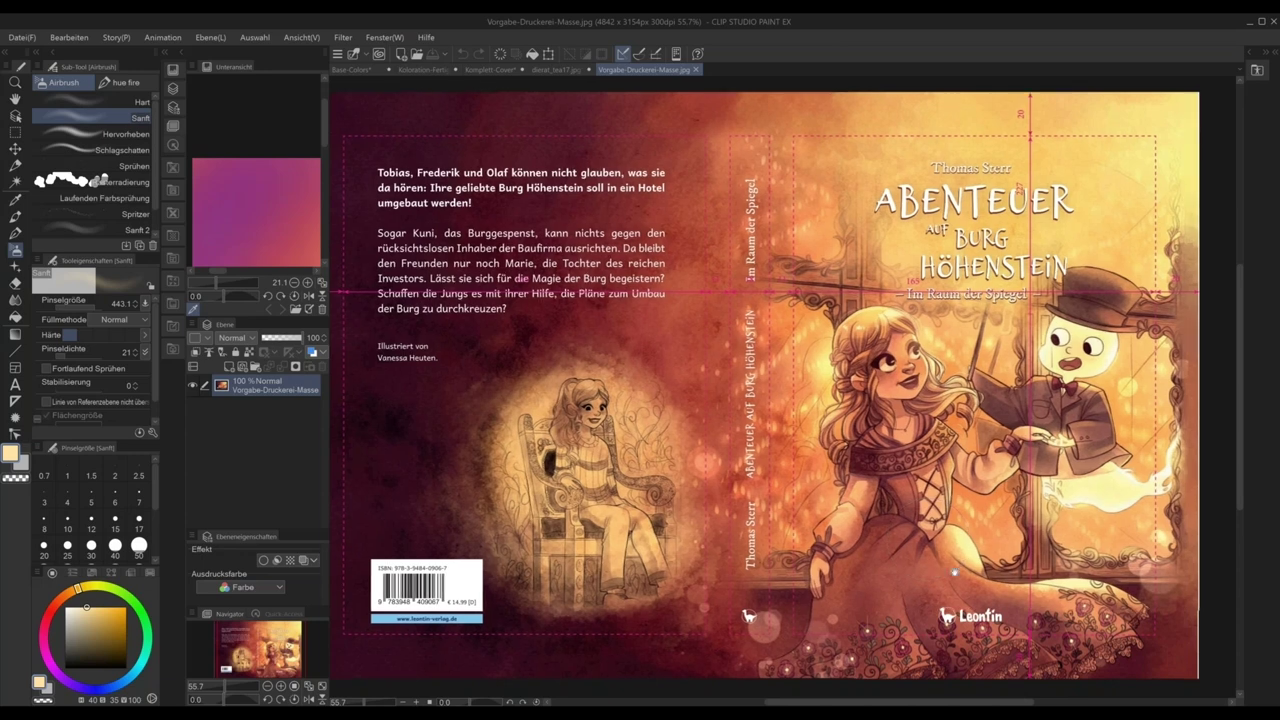
drag(954, 572, 990, 576)
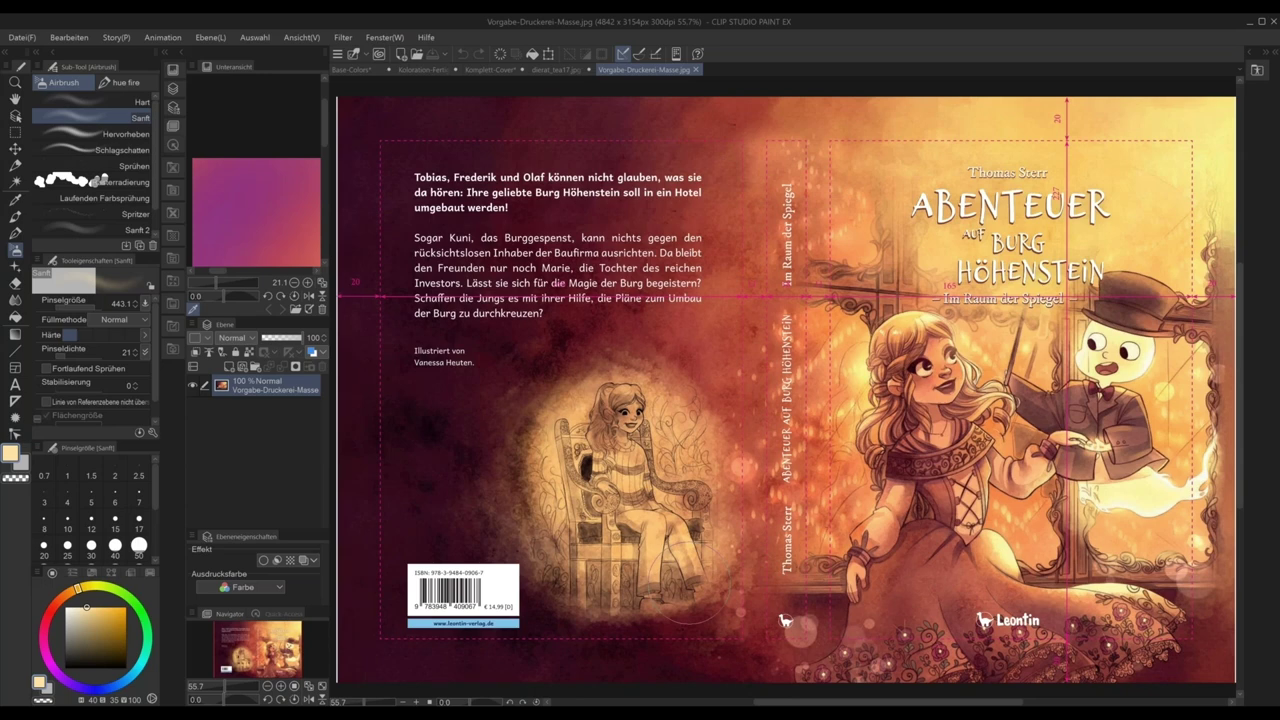
drag(1049, 600, 929, 613)
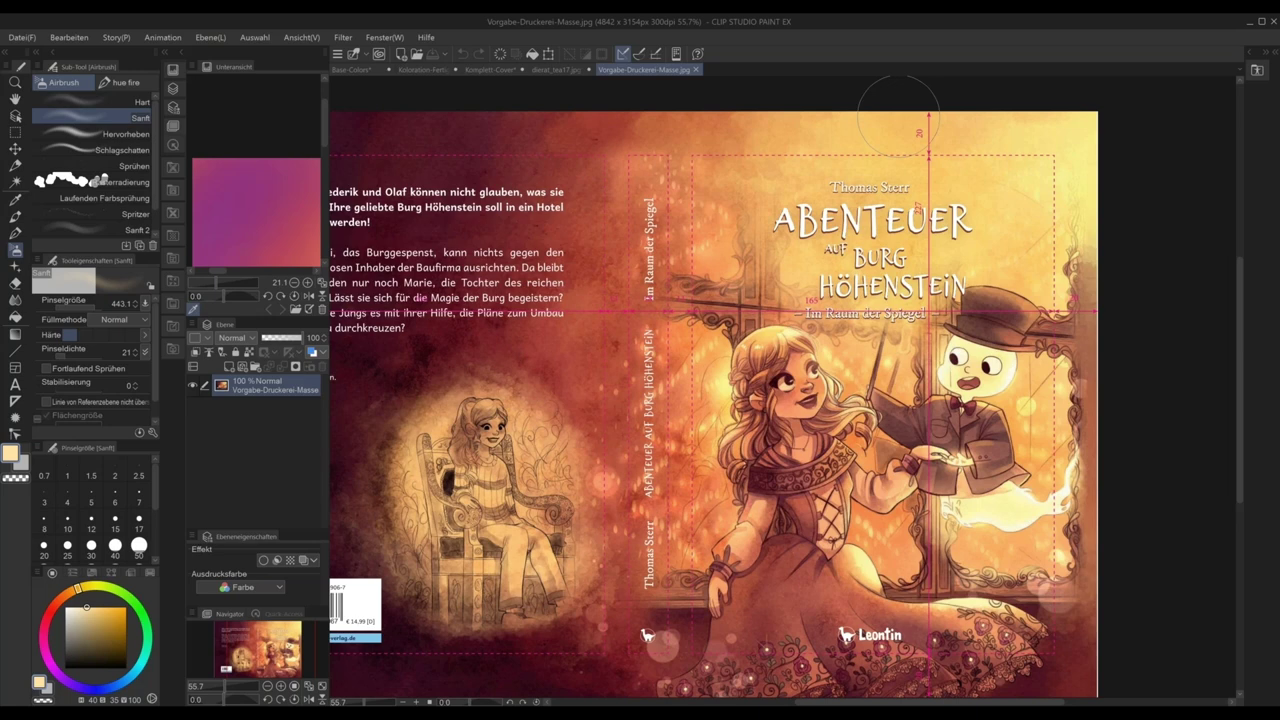
drag(947, 647, 1012, 632)
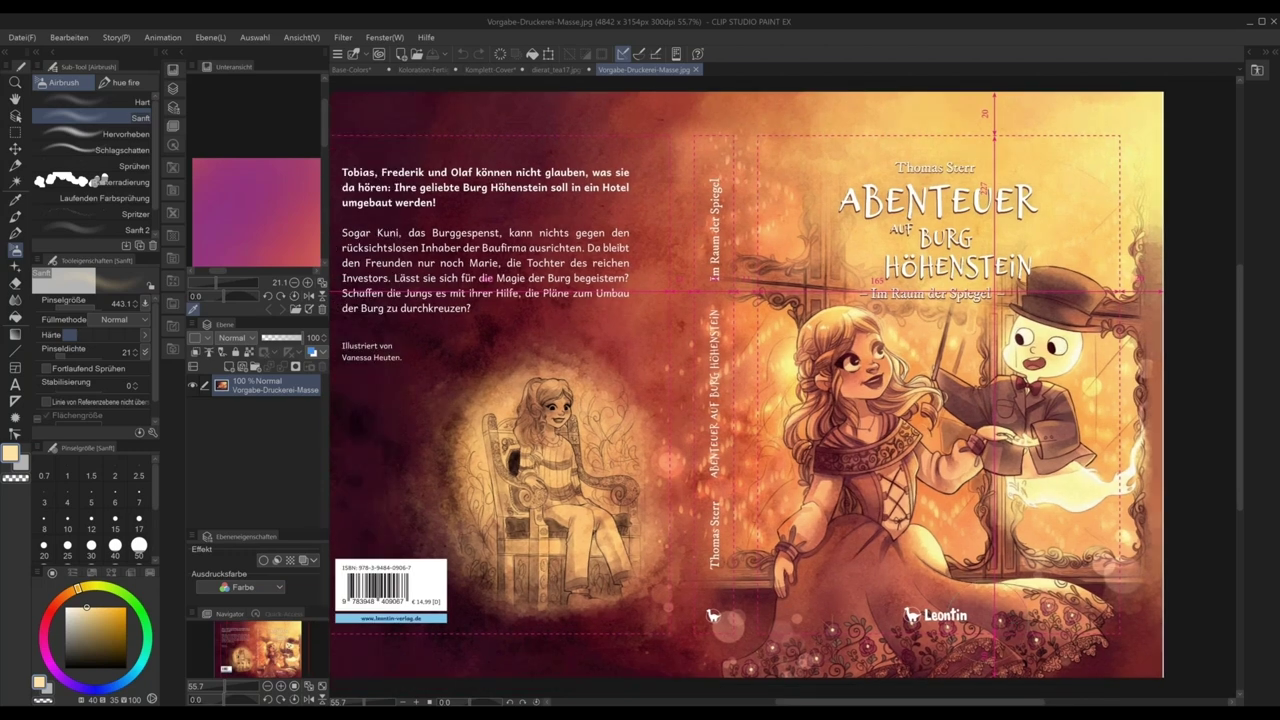
- Preview the cover with the CMYK profile Coated FOGRA39 (ISO 12647-2:2004), inspect its colours, and close the preview settings without applying them
click(301, 37)
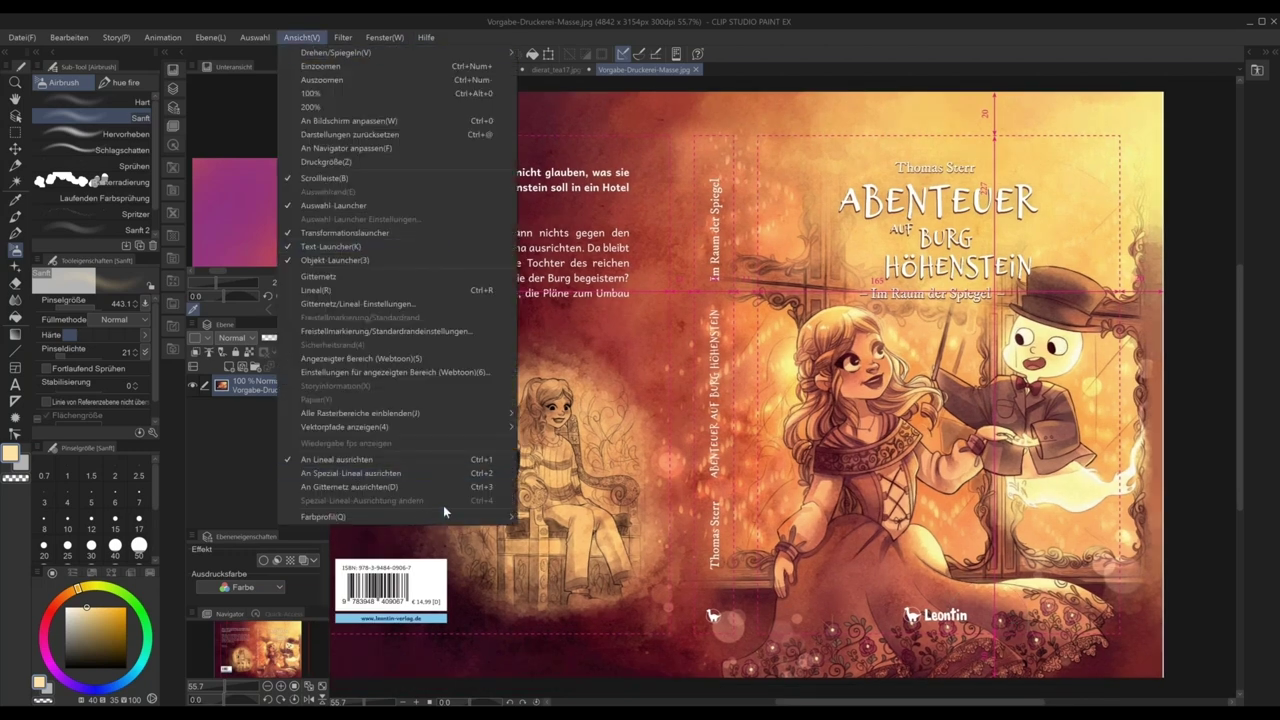
mouse_move(412, 516)
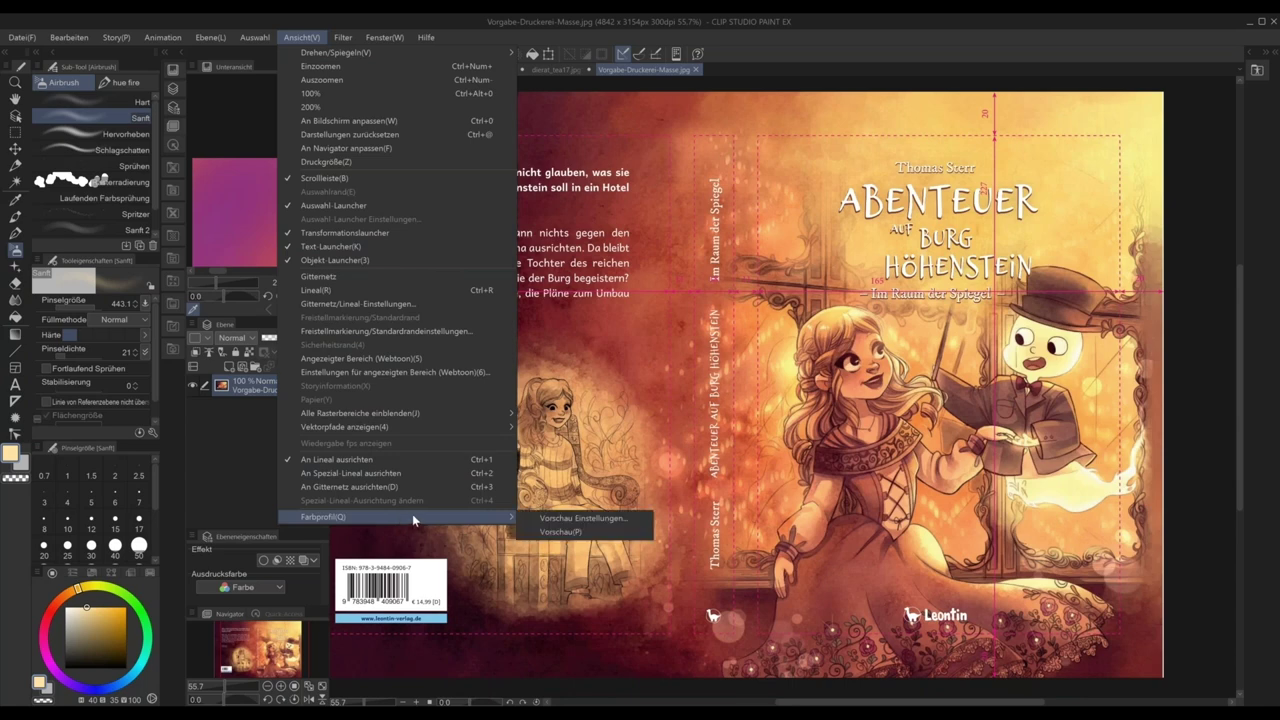
click(566, 520)
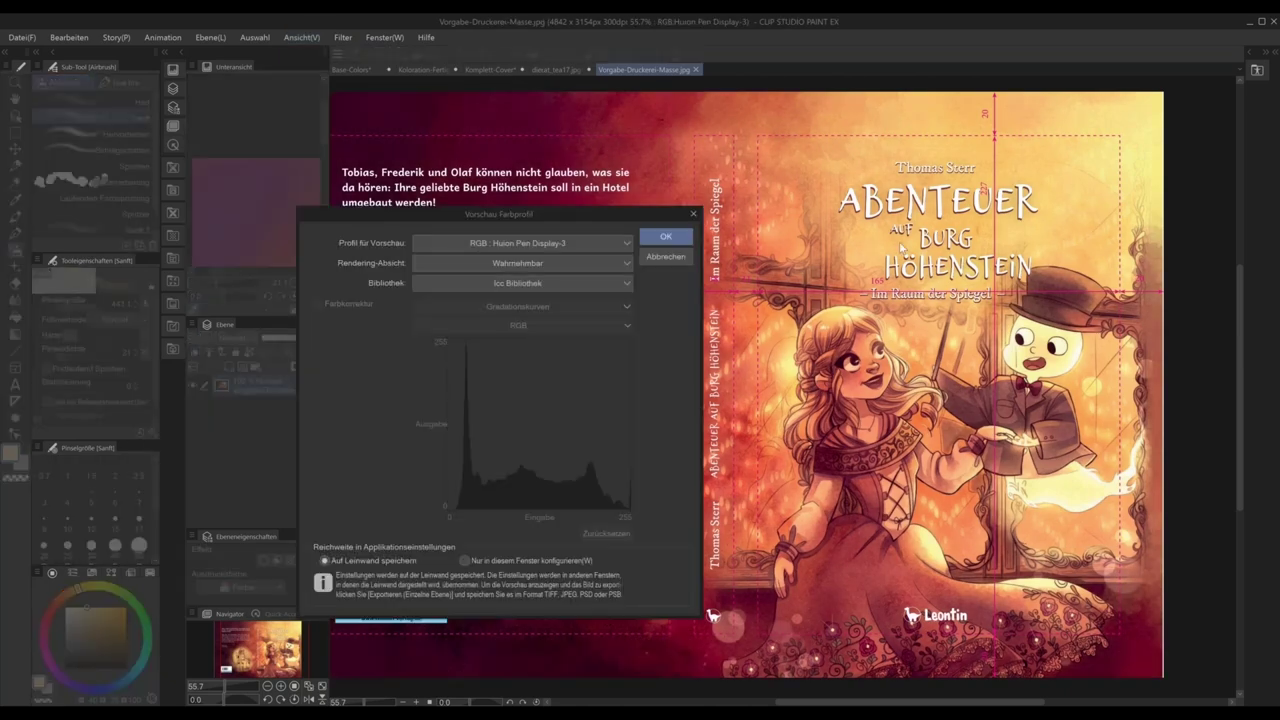
drag(565, 213, 551, 231)
click(551, 260)
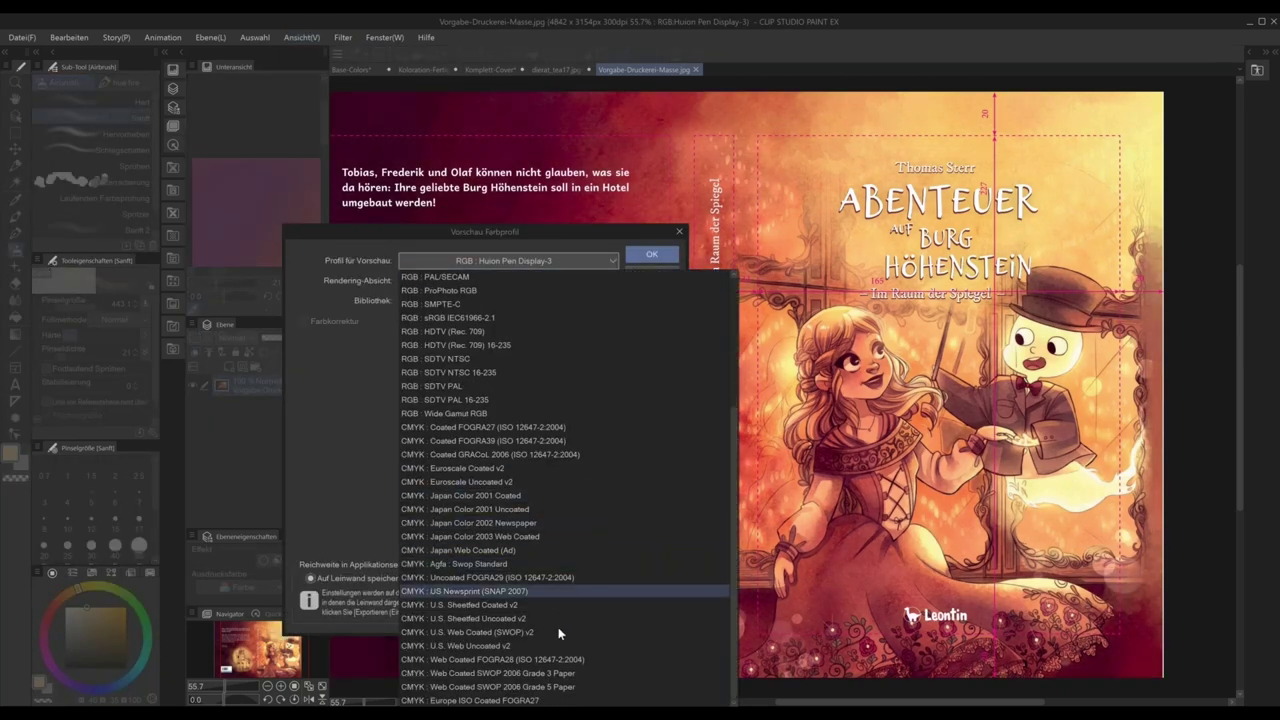
click(487, 441)
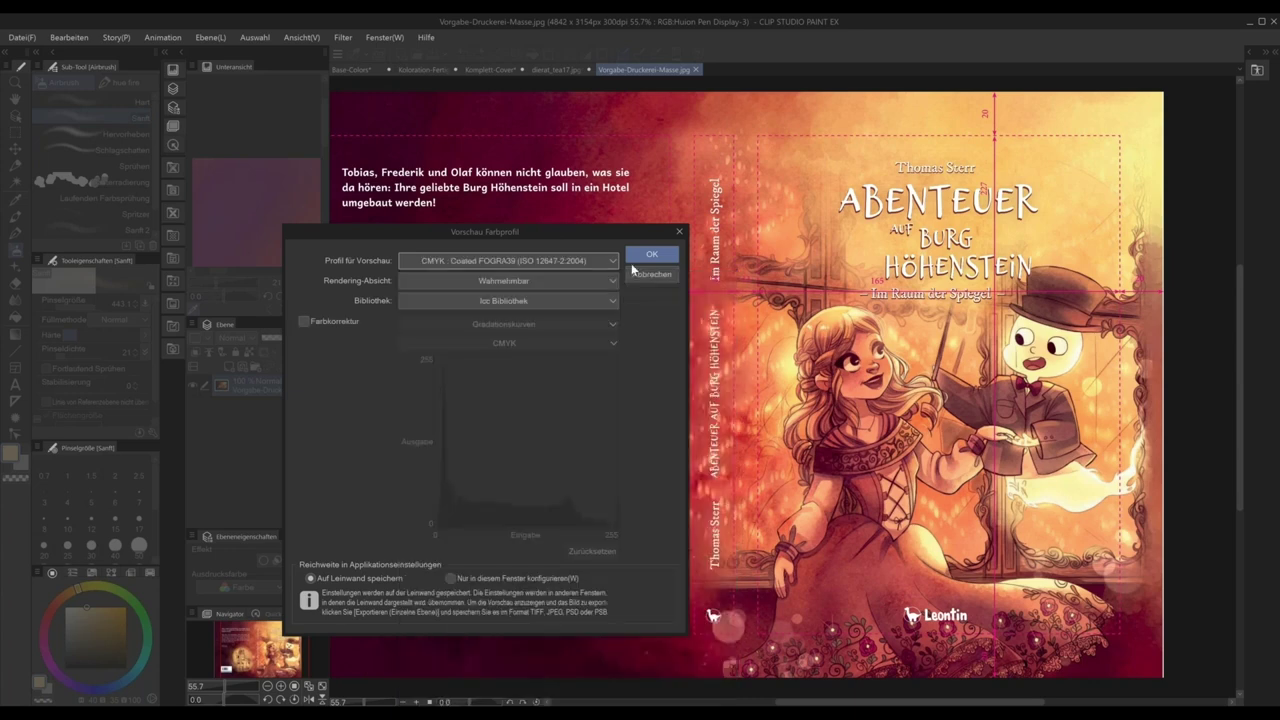
drag(630, 232, 320, 232)
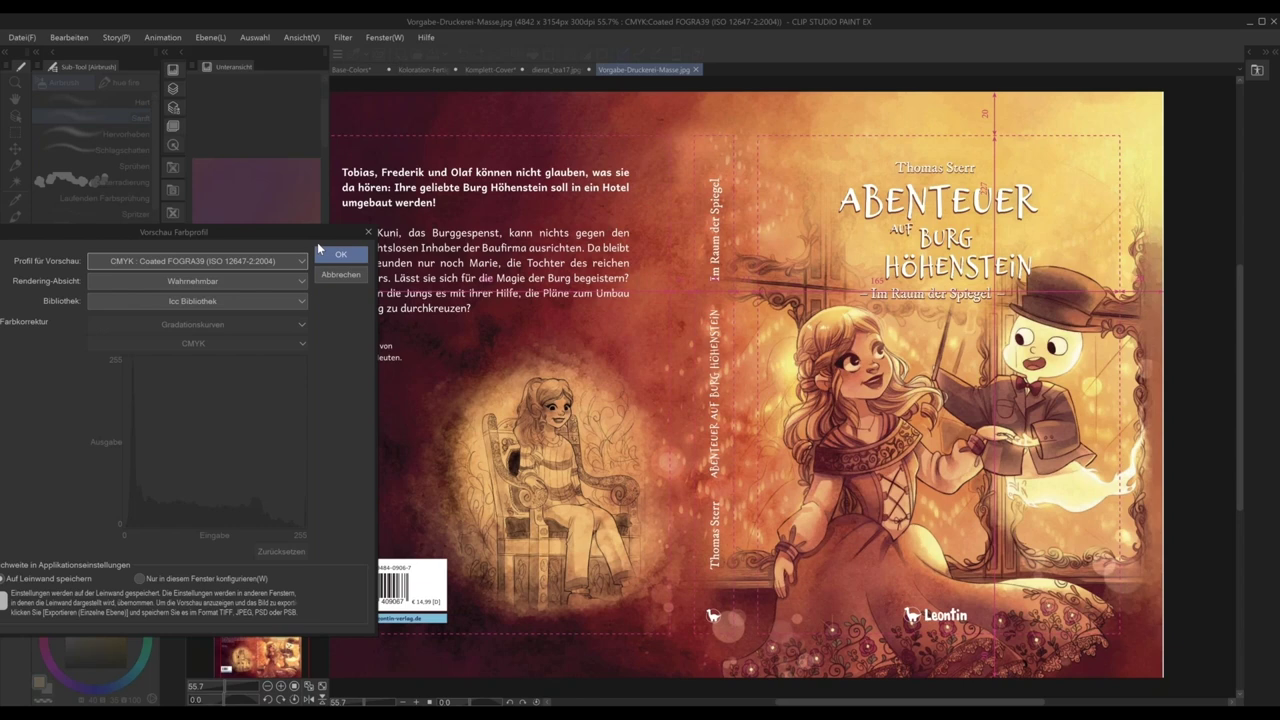
drag(328, 232, 449, 233)
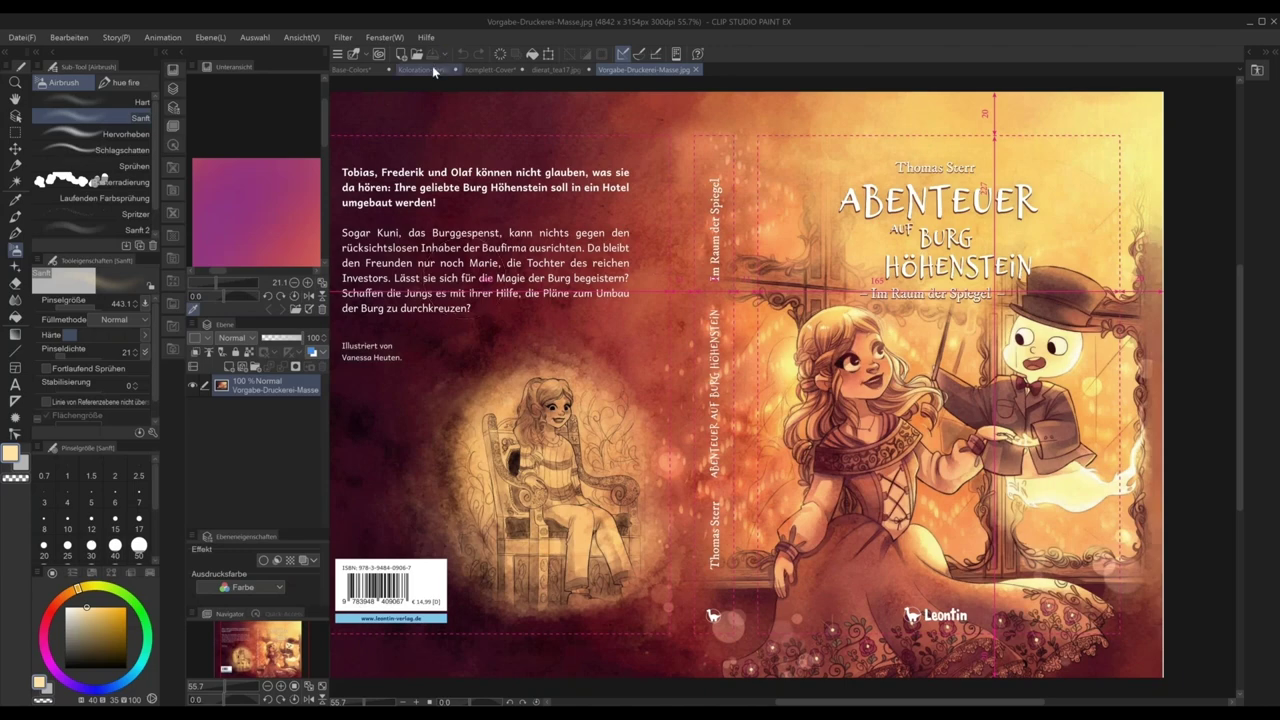
- Compare the Koloration-Fertig and Komplett-Cover illustrations with the lettered Vorgabe-Druckerei-Masse layout, viewing the whole layout last
click(425, 69)
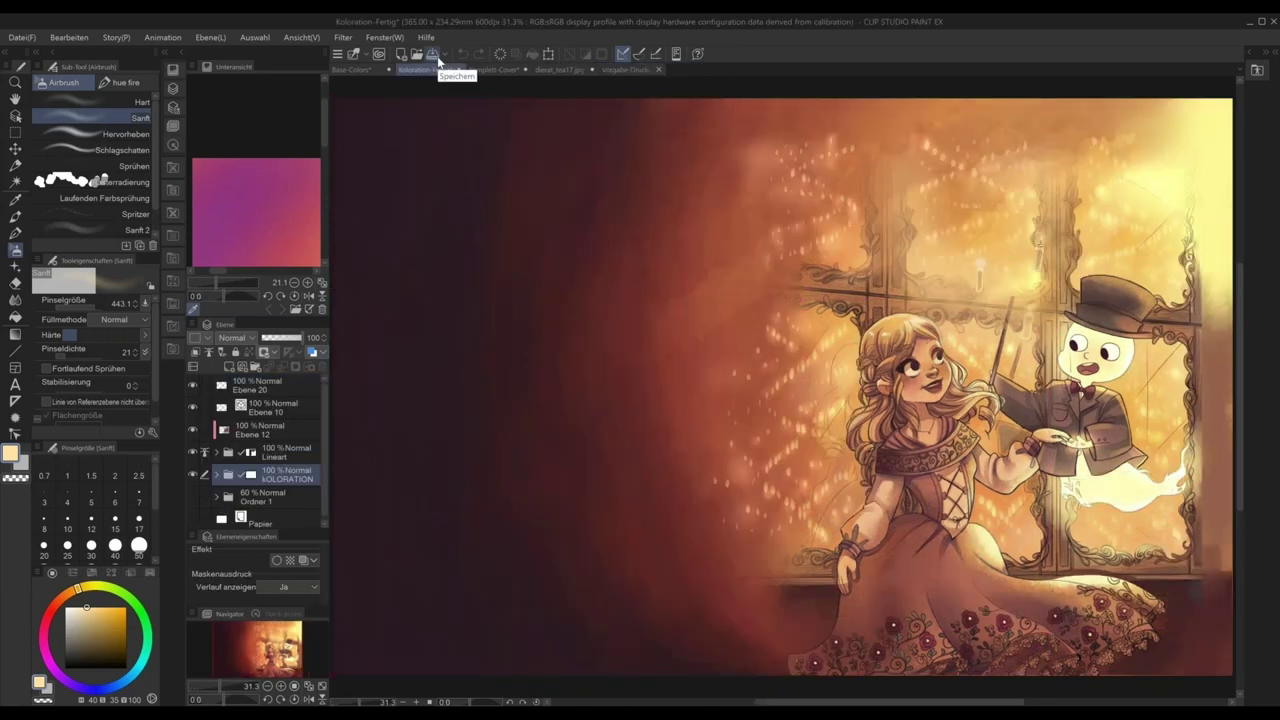
click(507, 72)
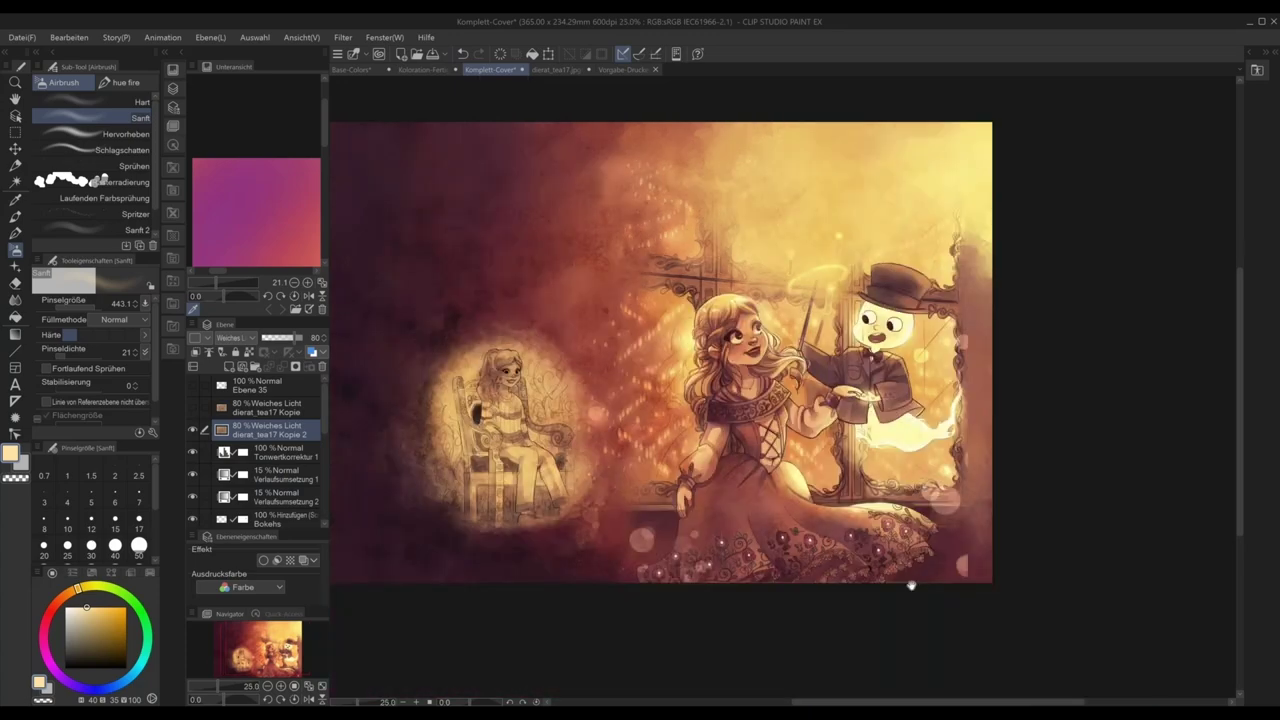
drag(911, 585, 1011, 625)
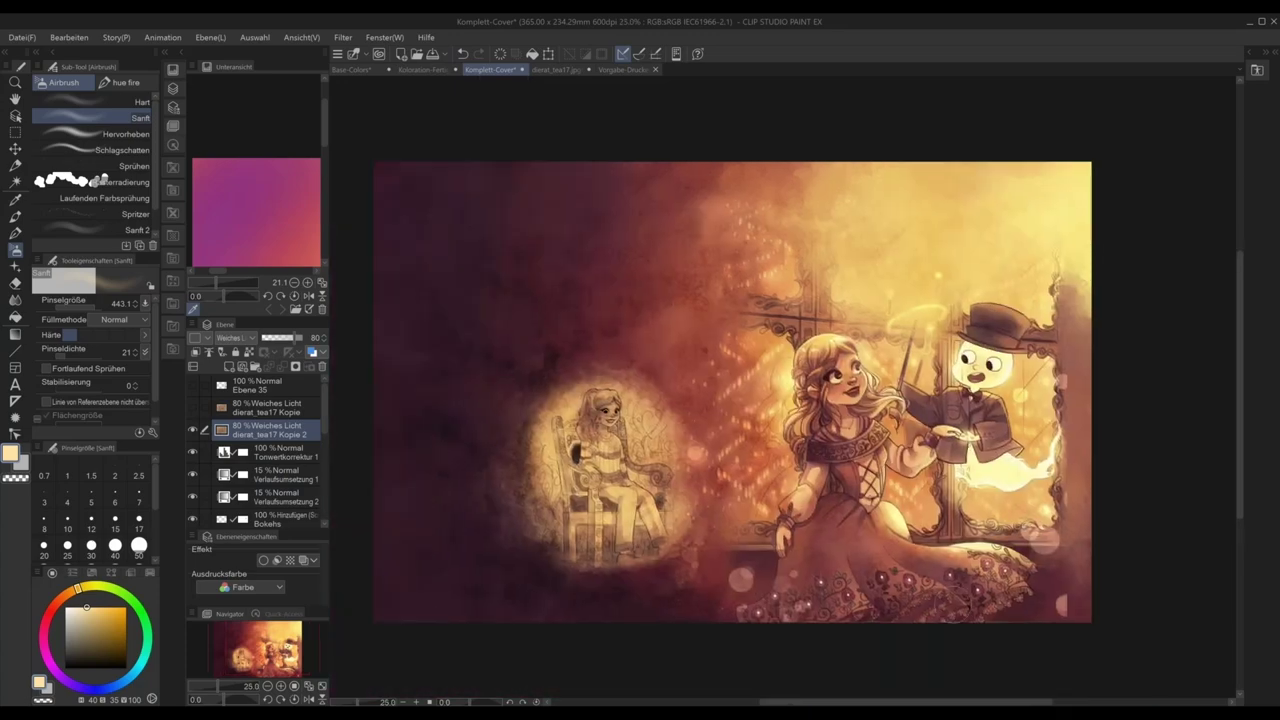
click(623, 71)
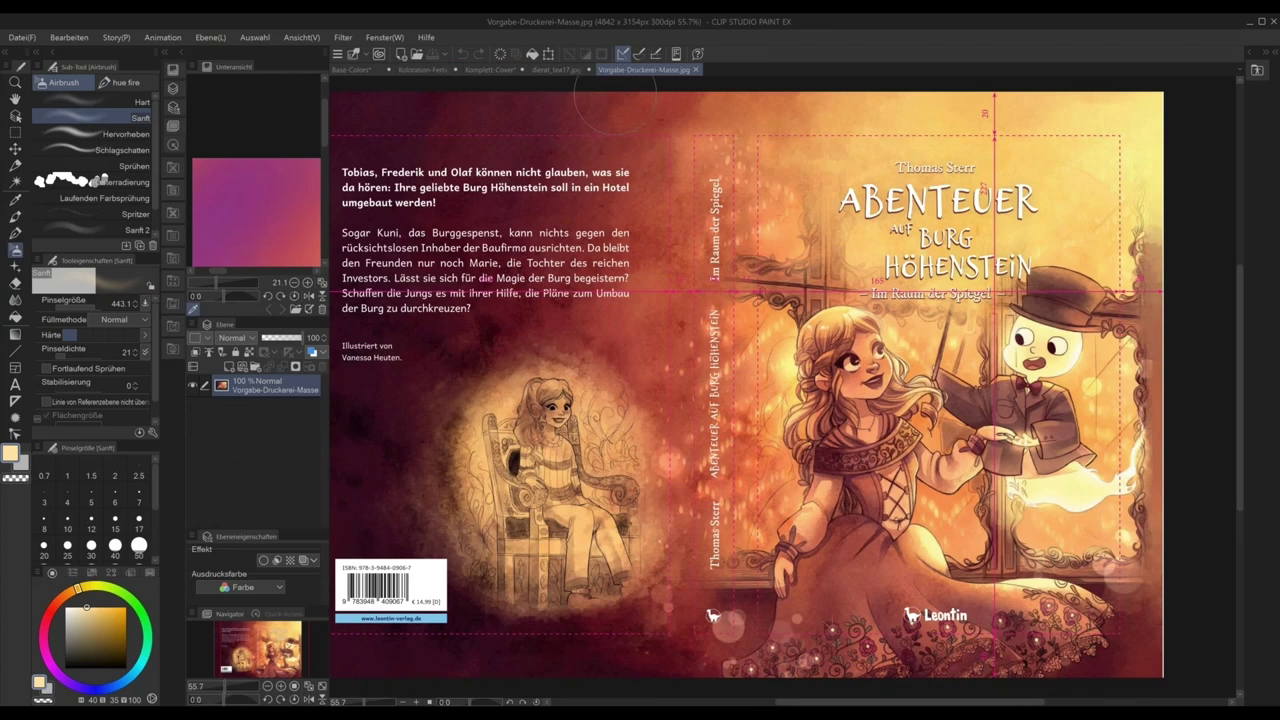
scroll(615, 100, down, 1)
drag(610, 100, 656, 140)
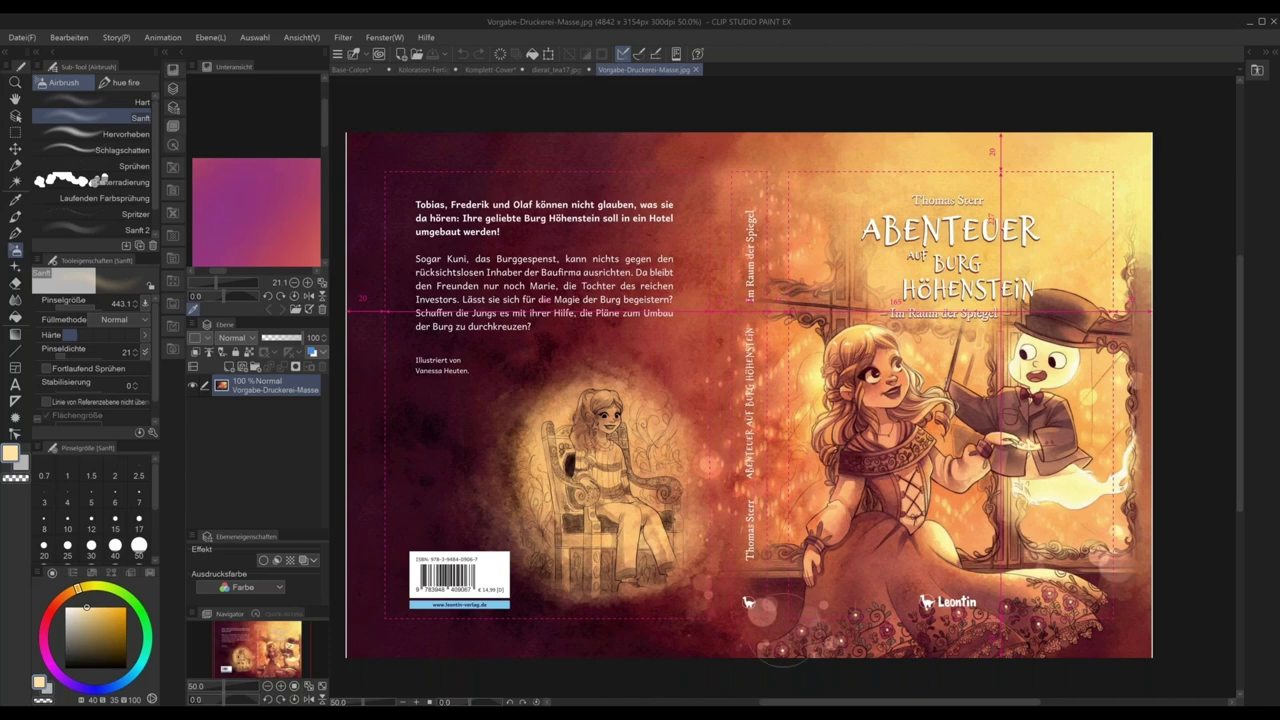
- Review the multi-page export formats and the CMYK profiles offered in the colour profile preview settings without choosing one
click(16, 38)
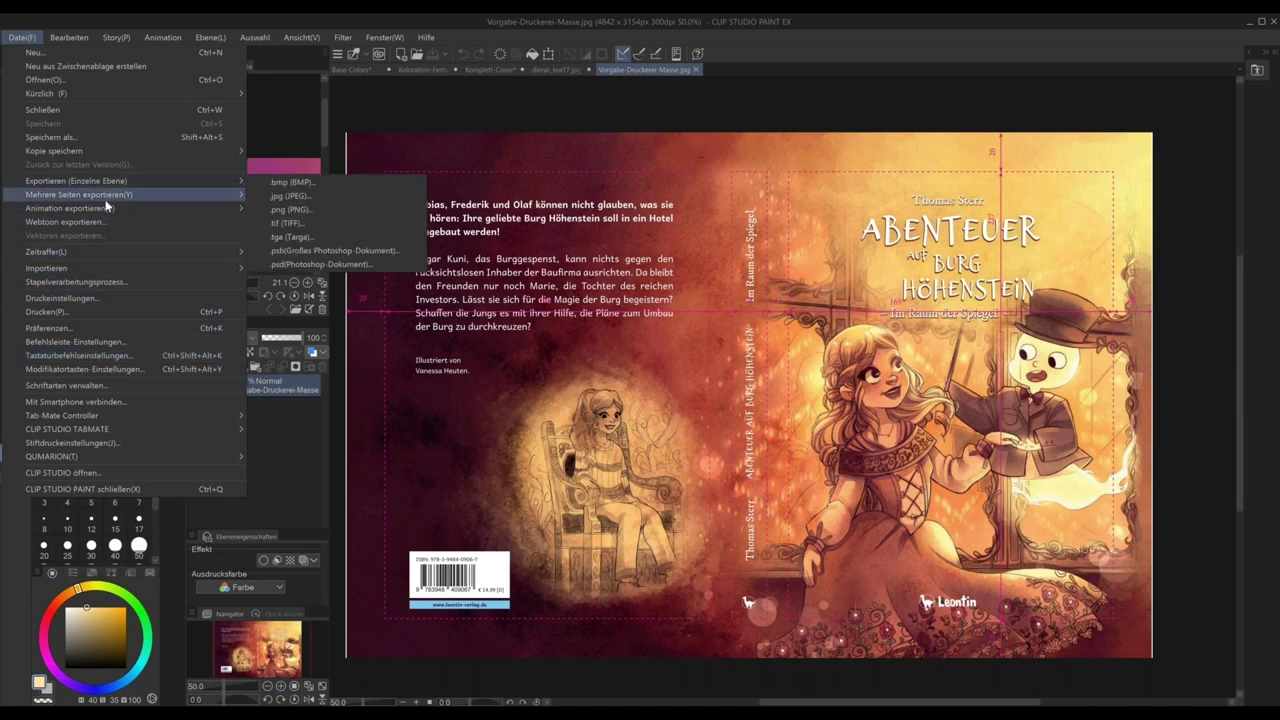
mouse_move(209, 202)
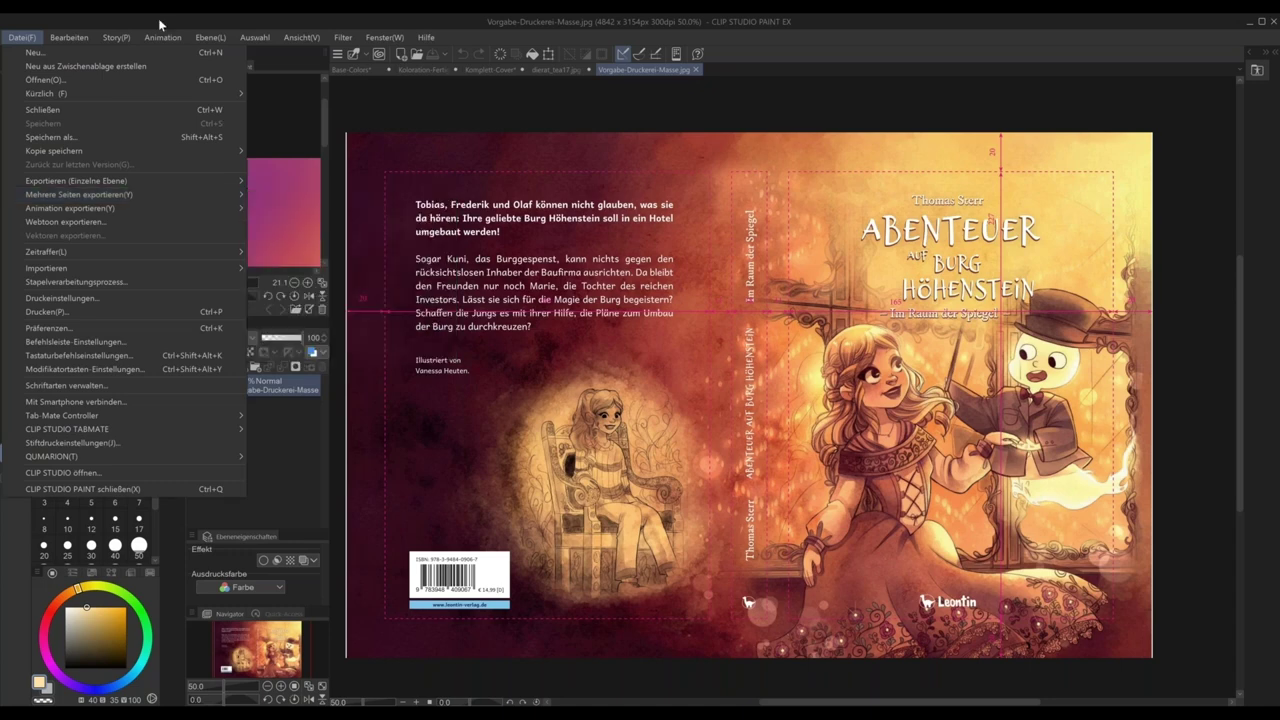
click(199, 38)
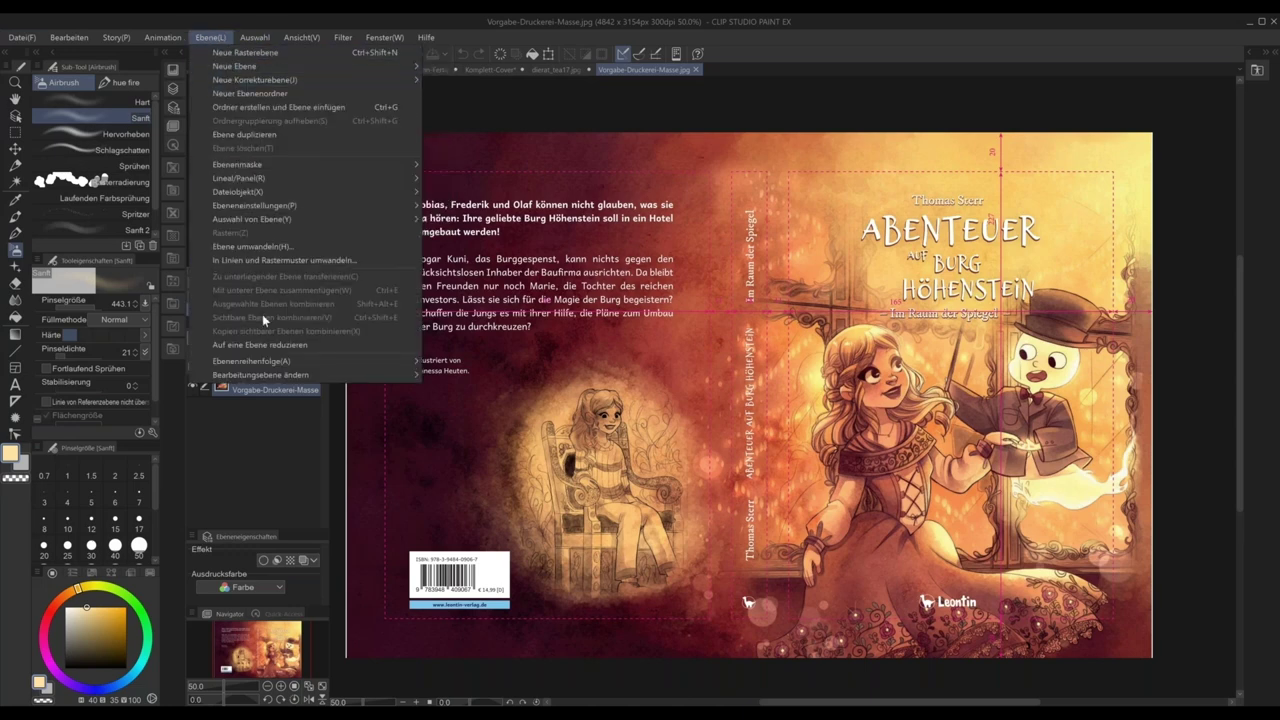
click(262, 38)
mouse_move(300, 40)
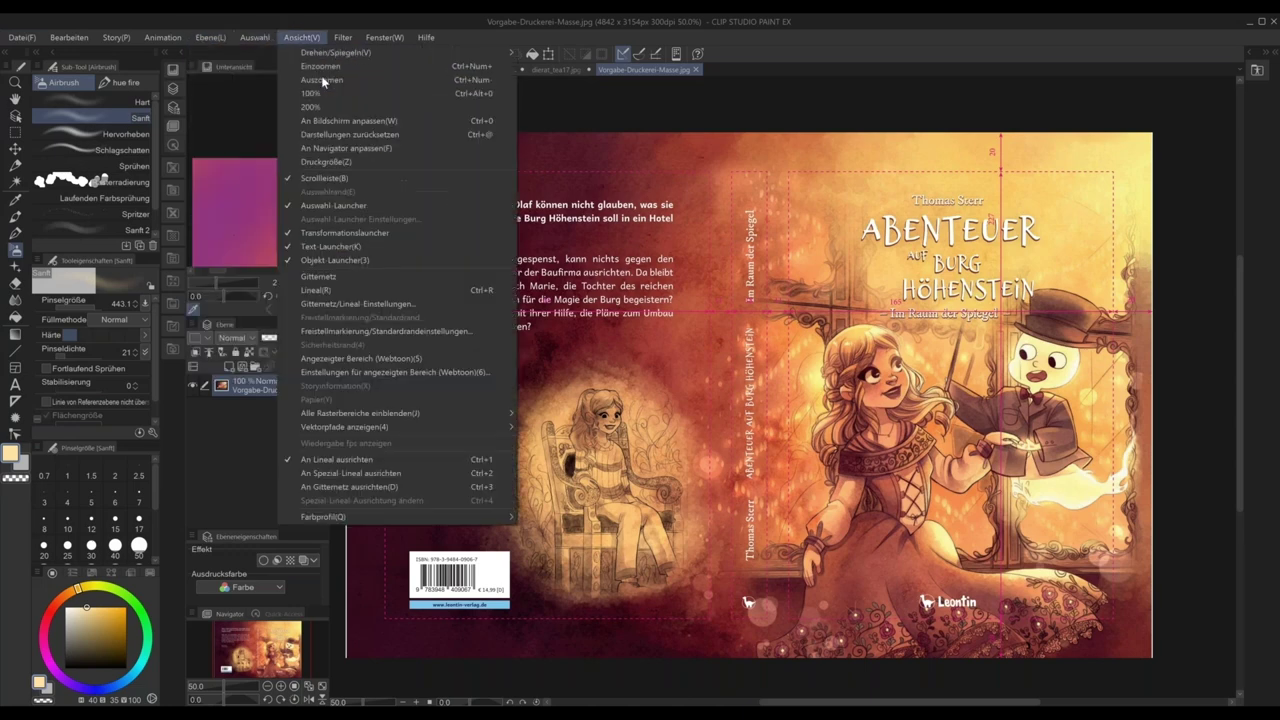
mouse_move(505, 516)
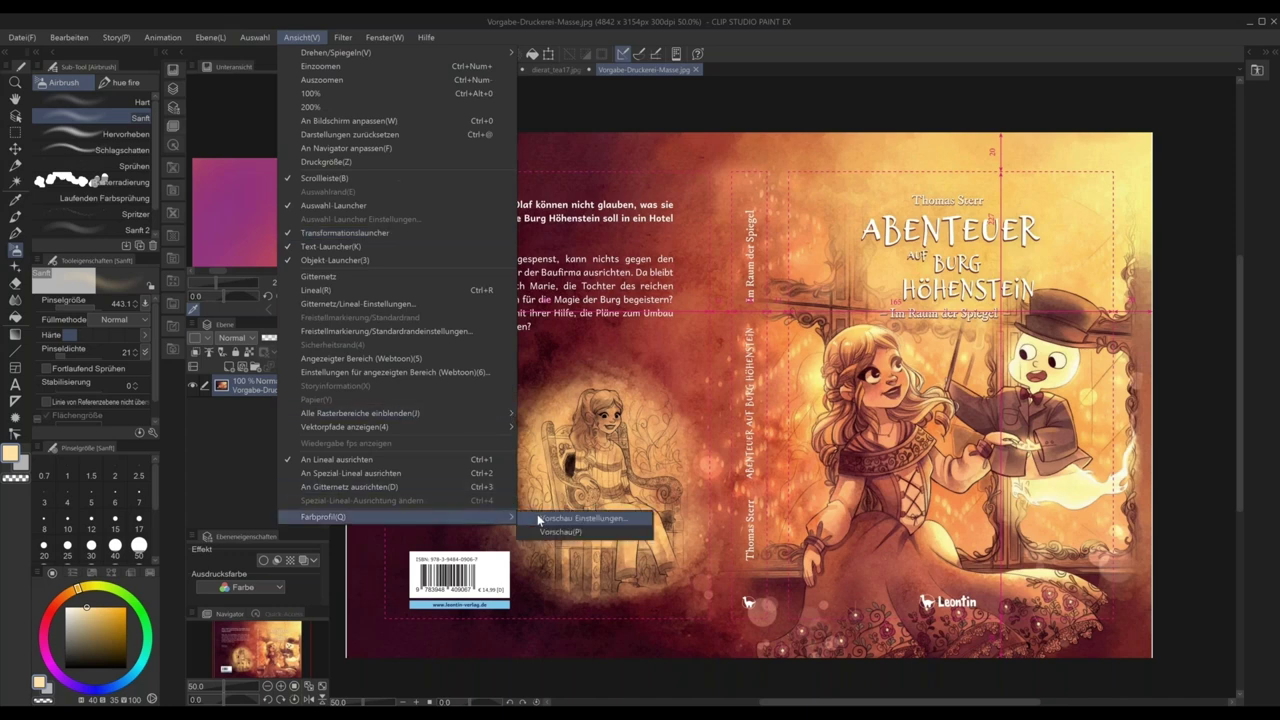
click(537, 514)
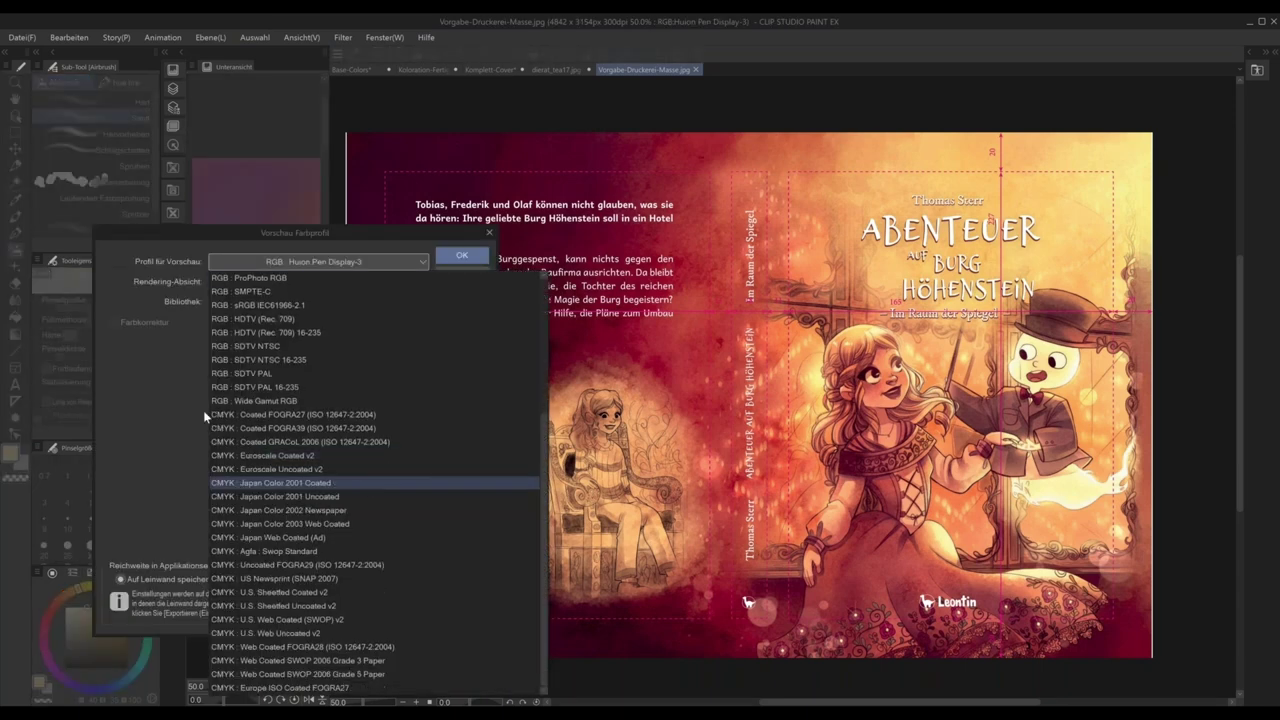
click(206, 414)
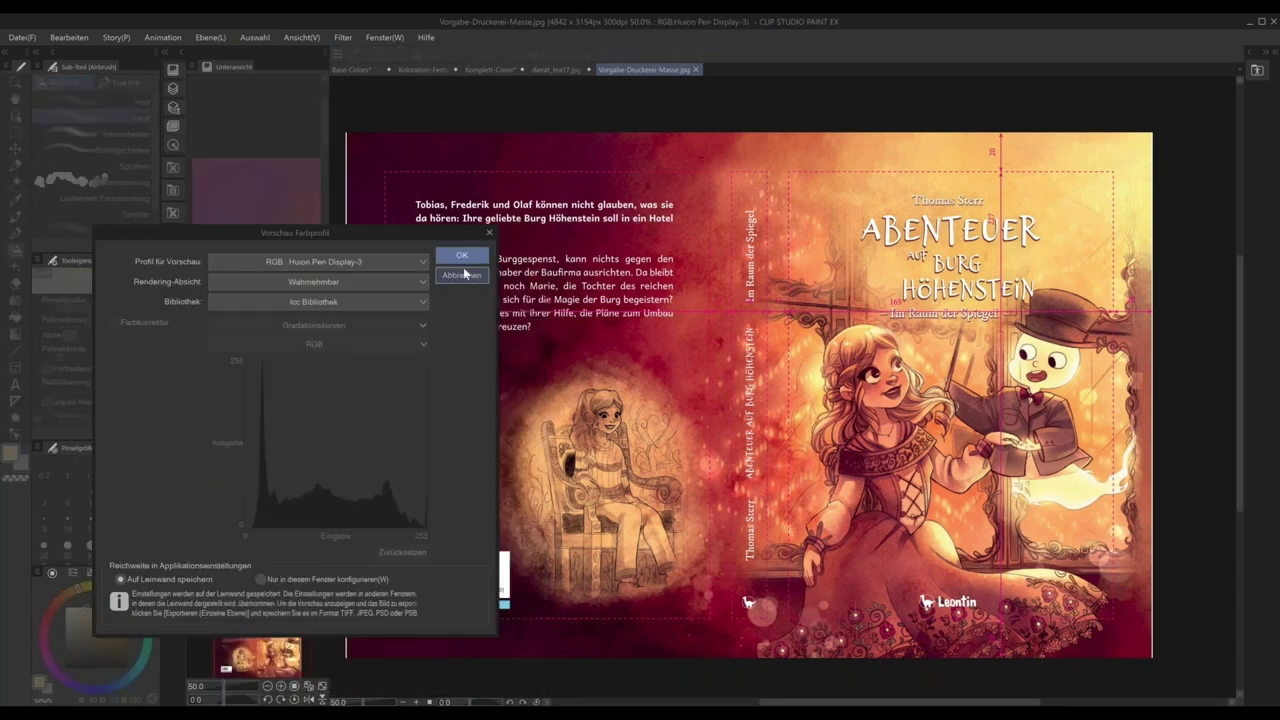